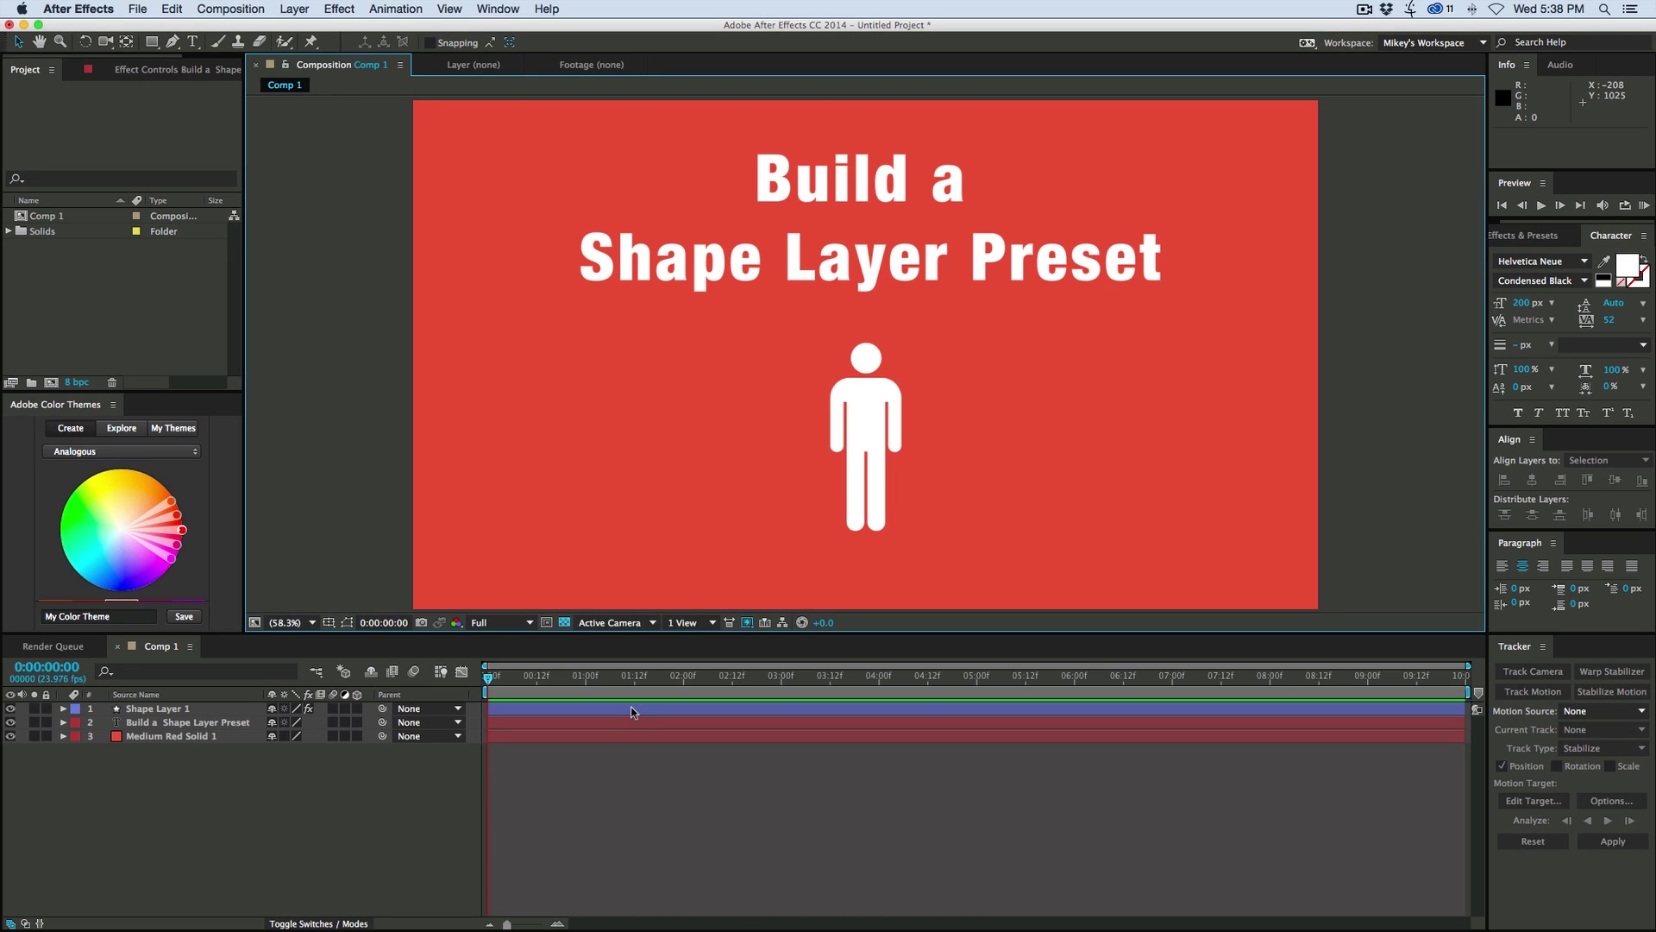
# Toggle Shape Layer 1's Man/Woman checkbox back and forth to preview both figures
pyautogui.click(628, 711)
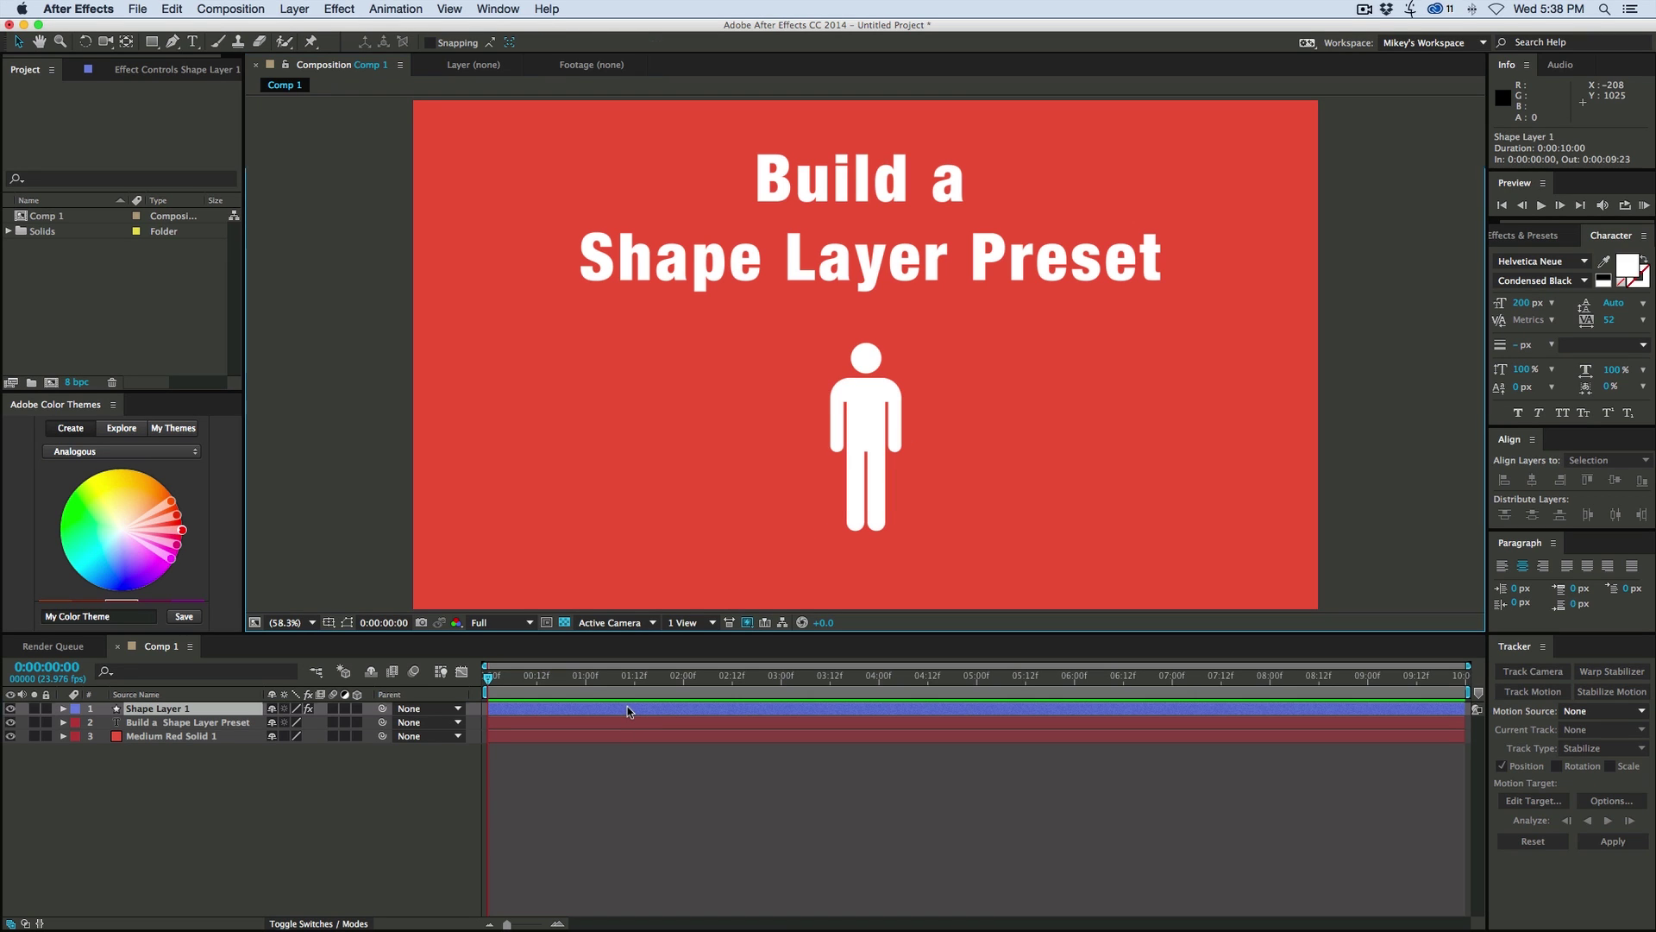
pyautogui.click(139, 72)
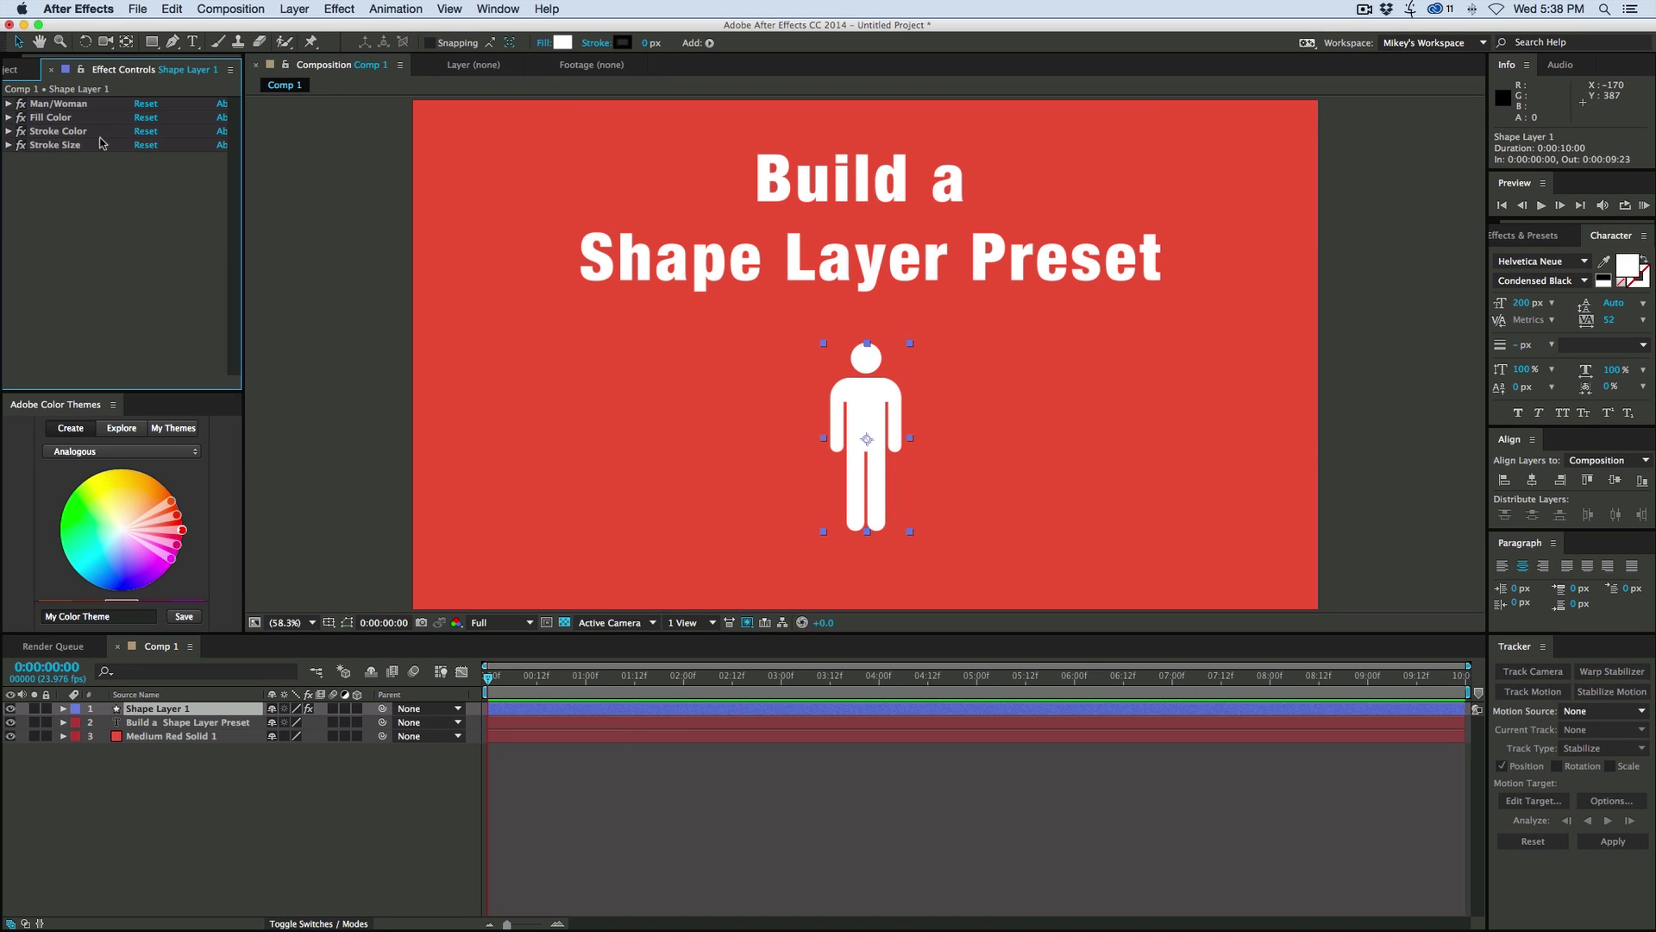
pyautogui.click(9, 104)
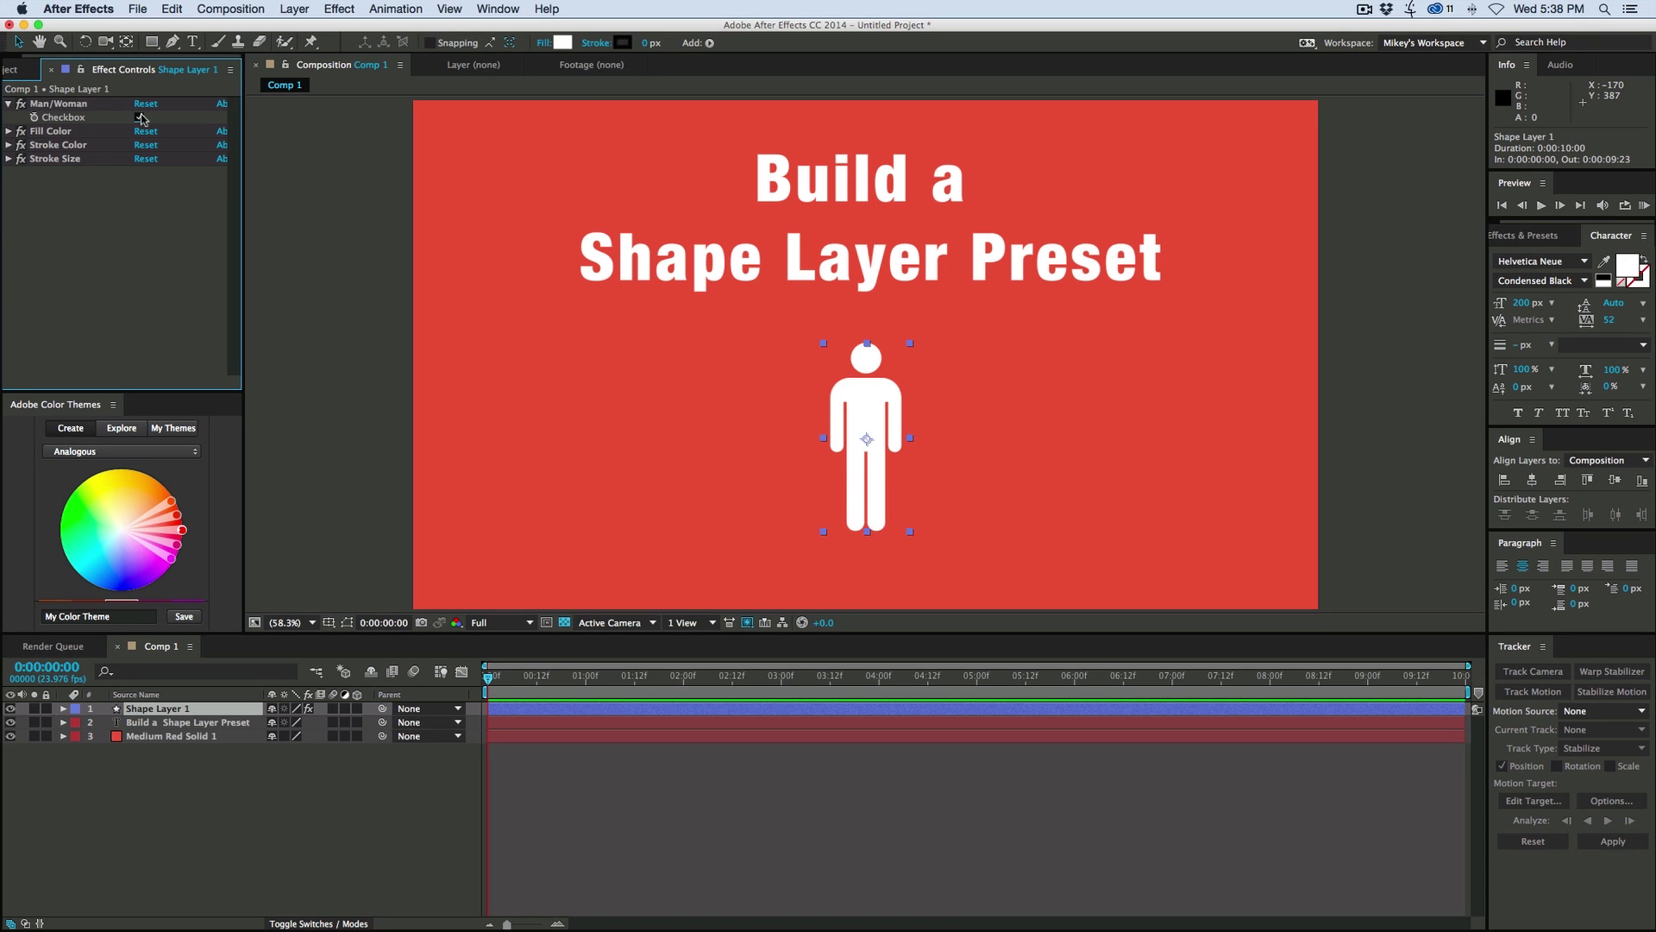
pyautogui.click(141, 118)
pyautogui.click(140, 117)
pyautogui.click(141, 117)
pyautogui.click(141, 117)
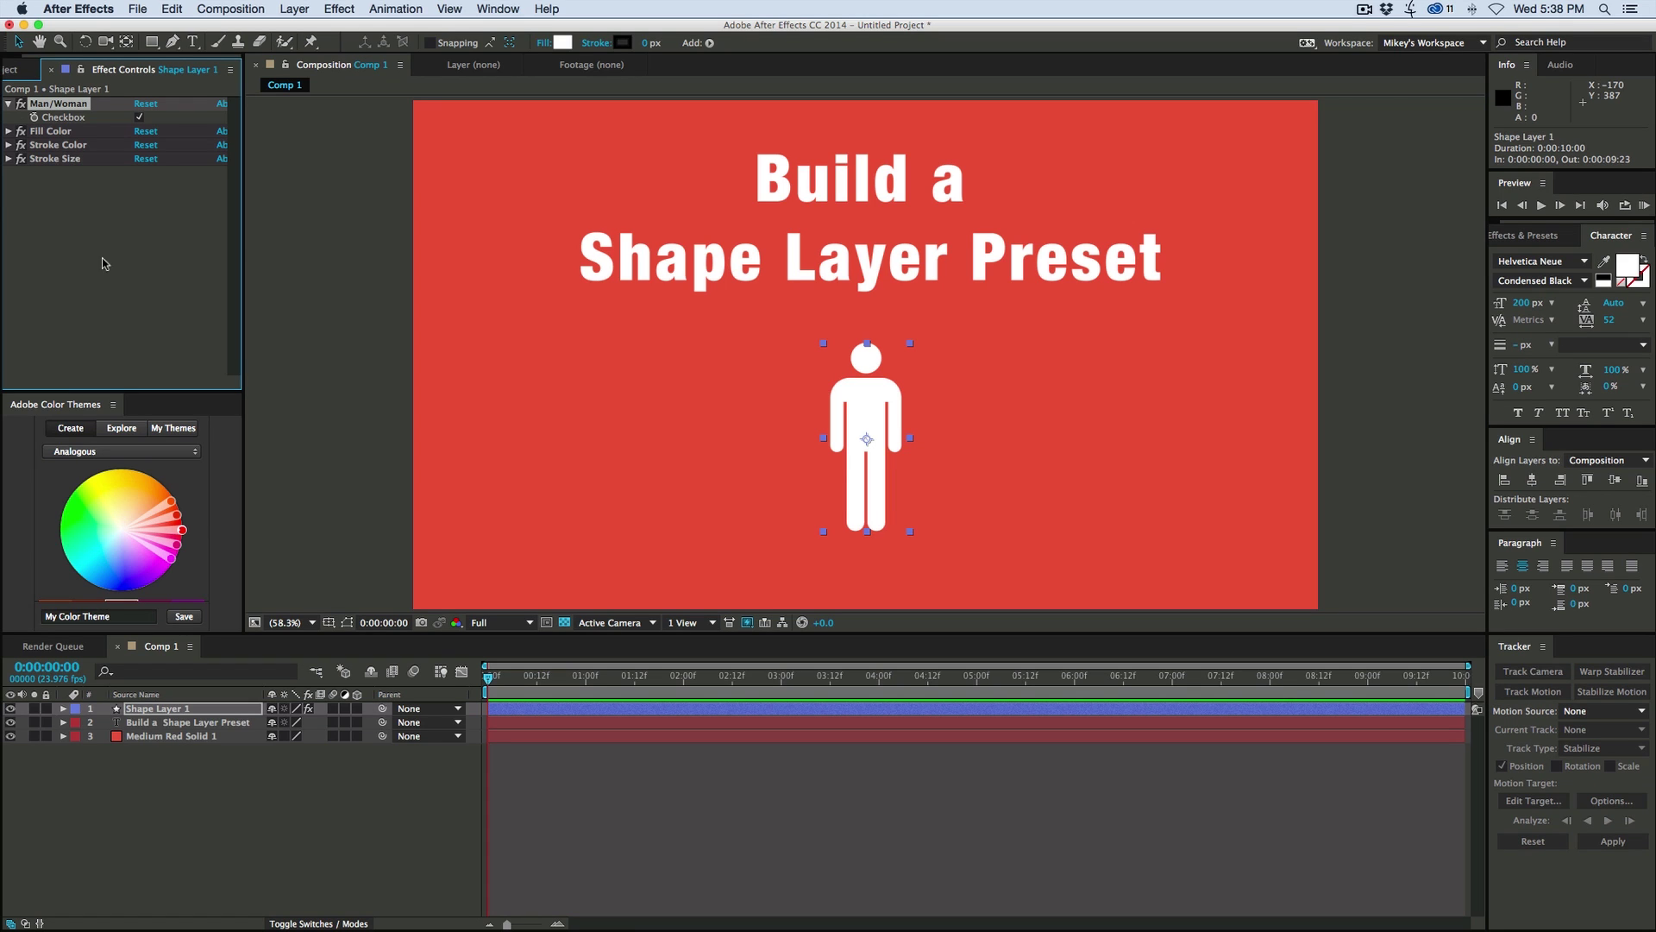
pyautogui.click(9, 105)
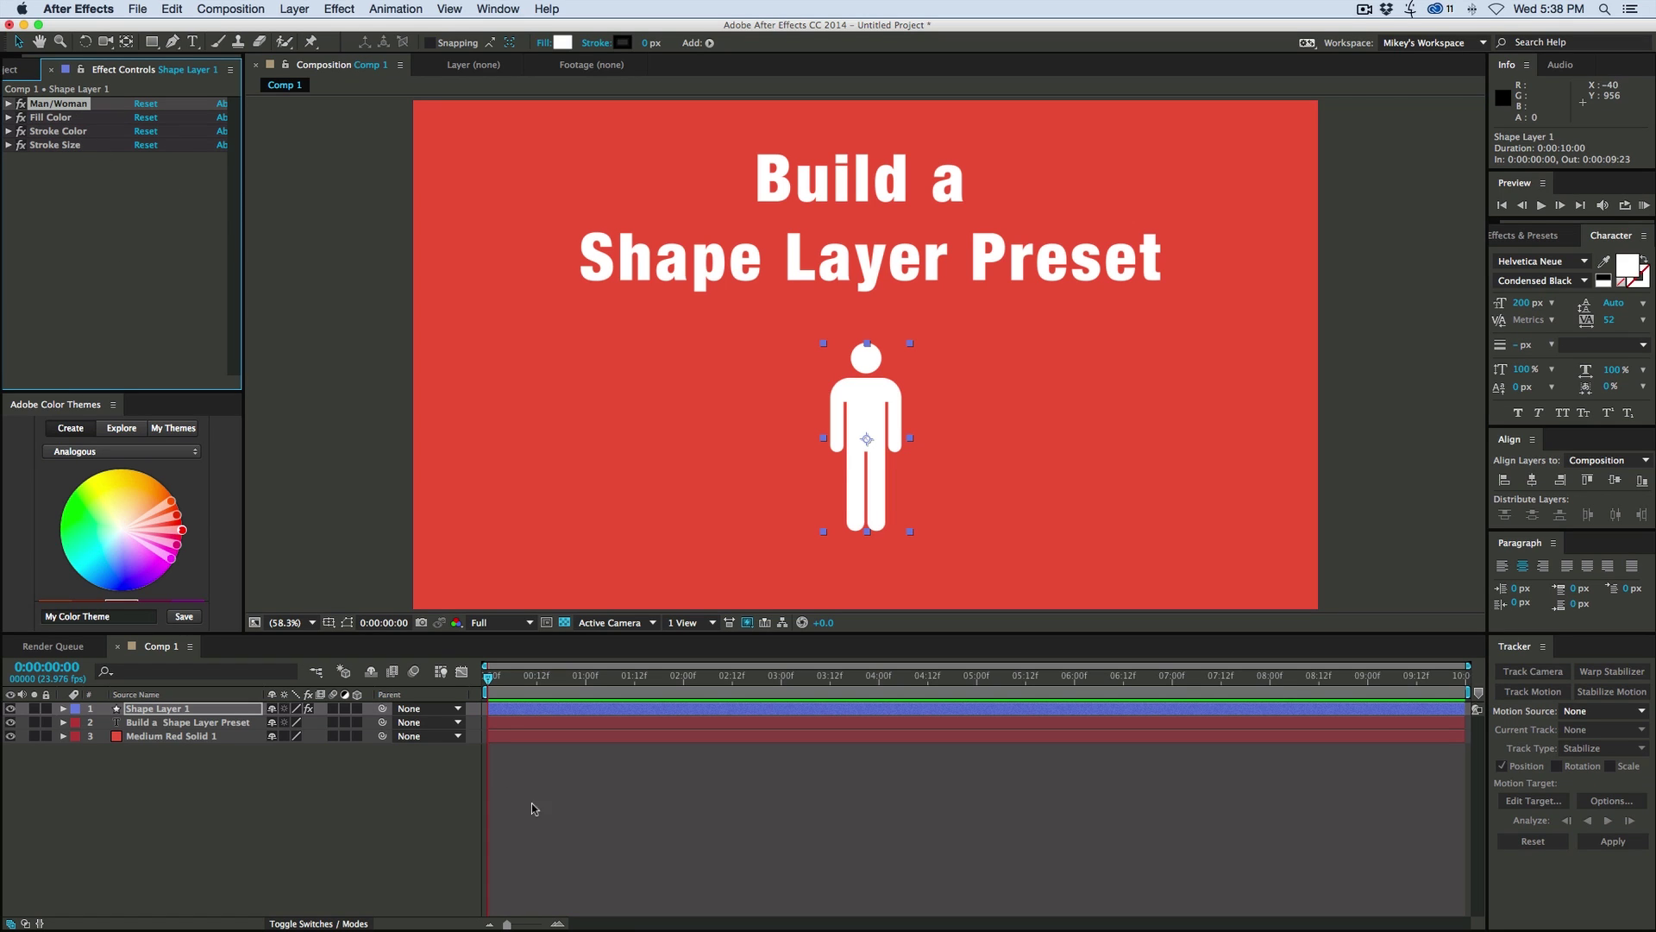
# Delete Shape Layer 1 and the title text layer so only the red solid remains
pyautogui.click(529, 805)
pyautogui.click(521, 709)
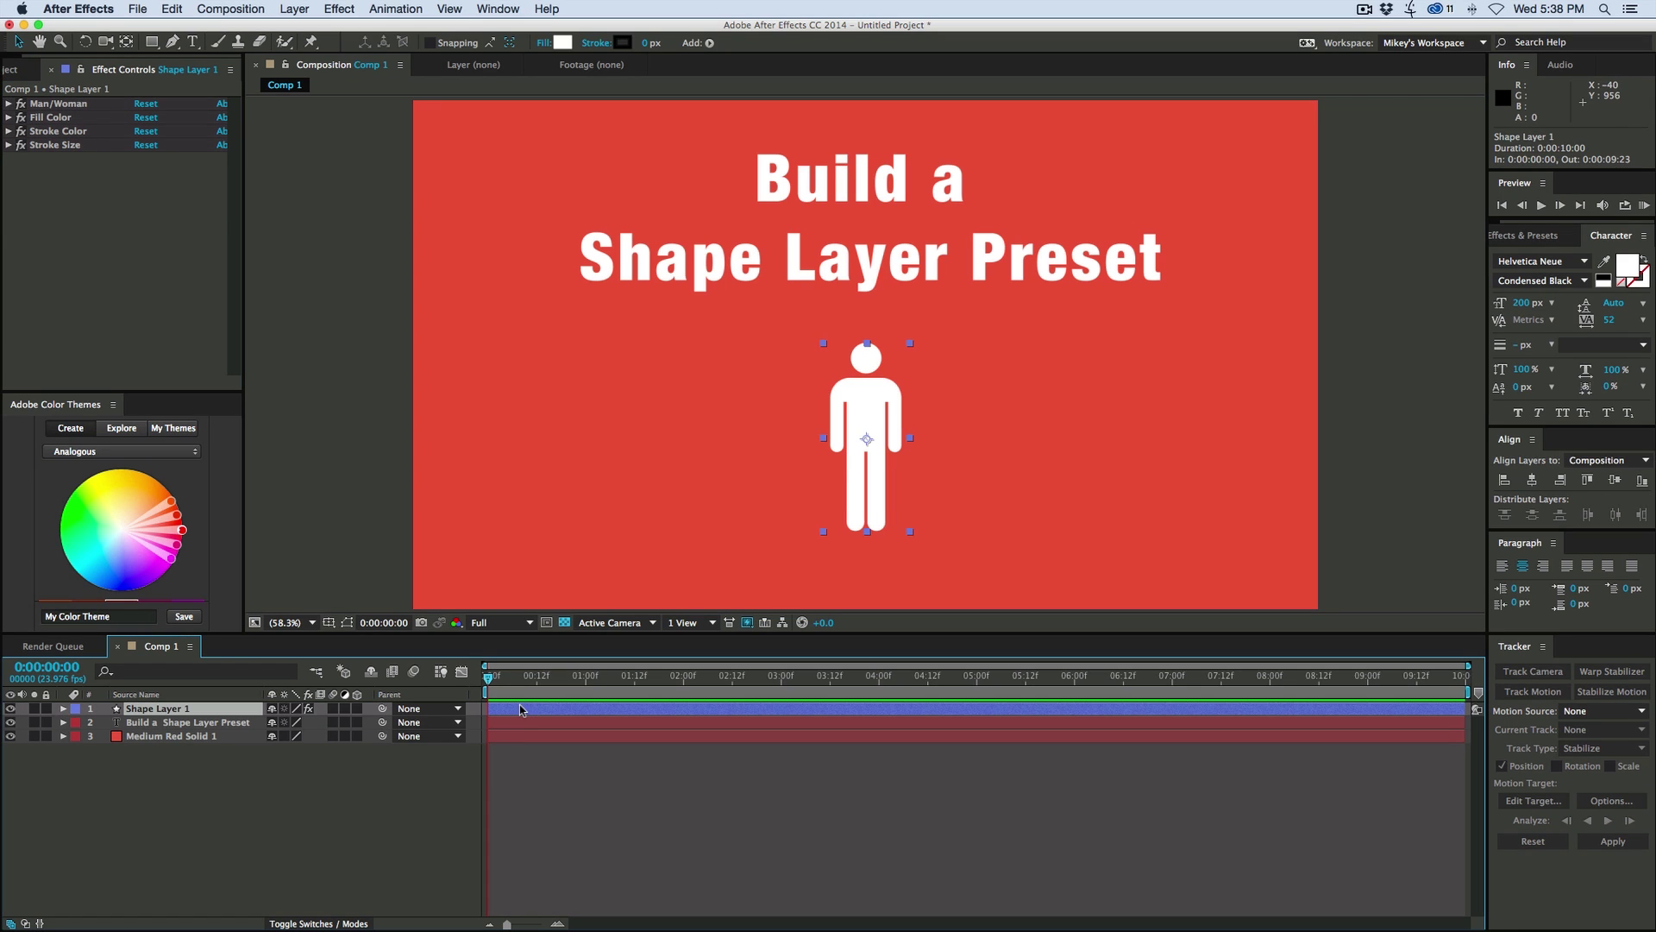
pyautogui.press('Delete')
pyautogui.click(298, 709)
pyautogui.press('Delete')
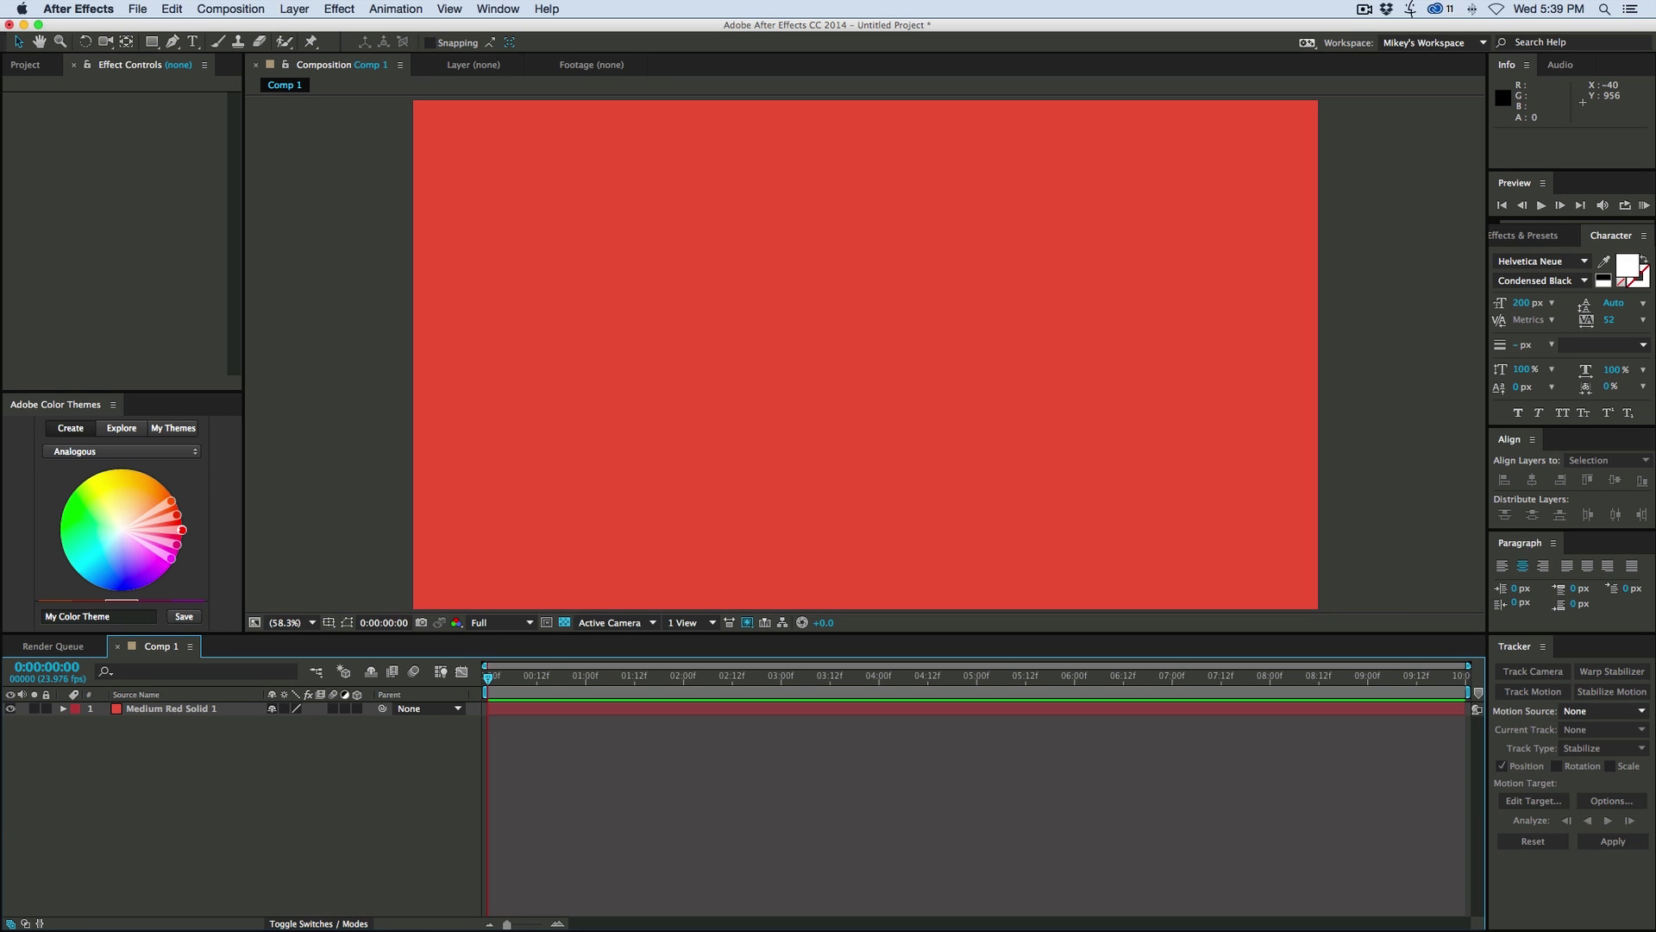
pyautogui.press('super+Tab')
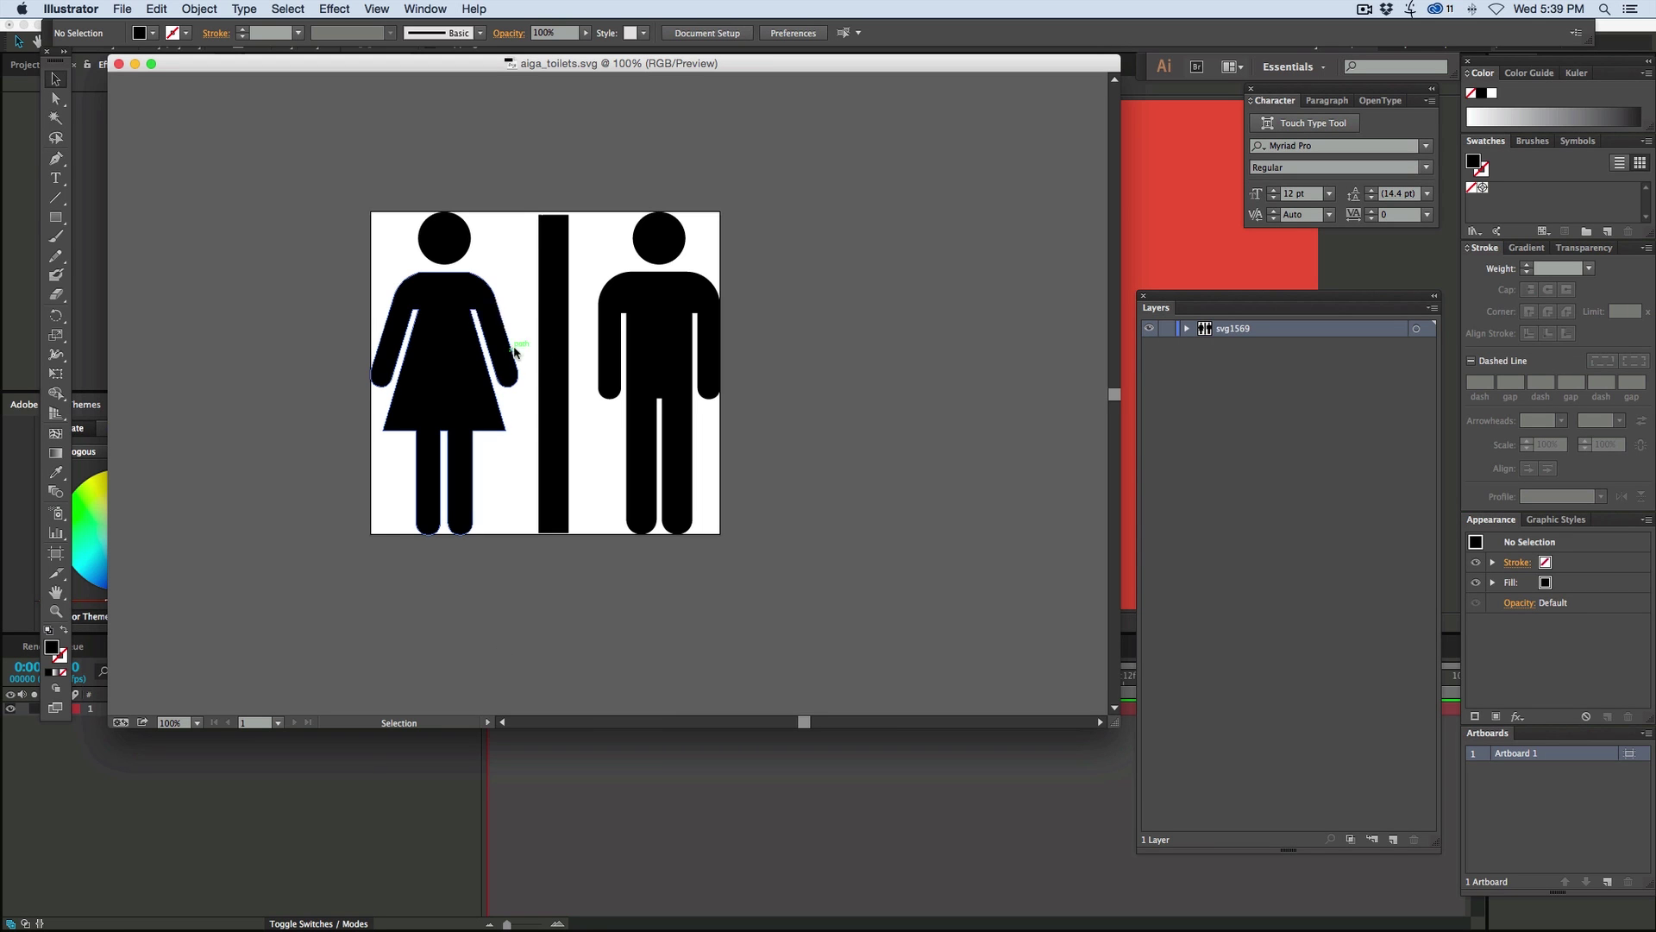
# Isolate the toilet-symbol group in Illustrator and select the woman figure's paths with Direct Selection
pyautogui.click(480, 409)
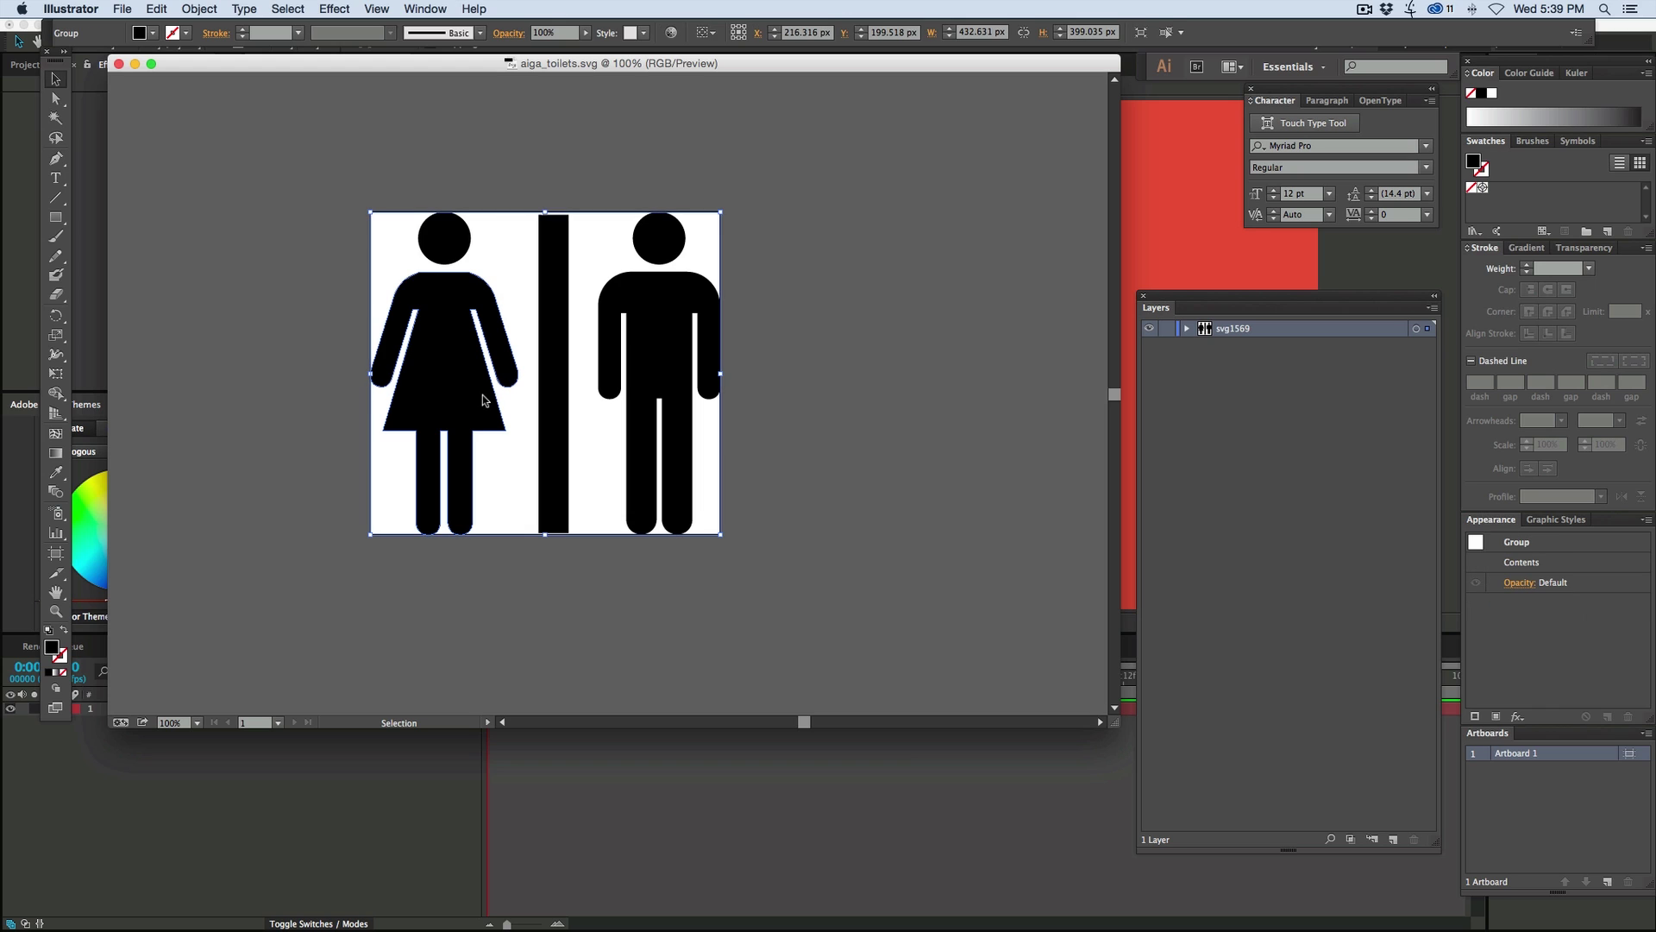
pyautogui.click(492, 233)
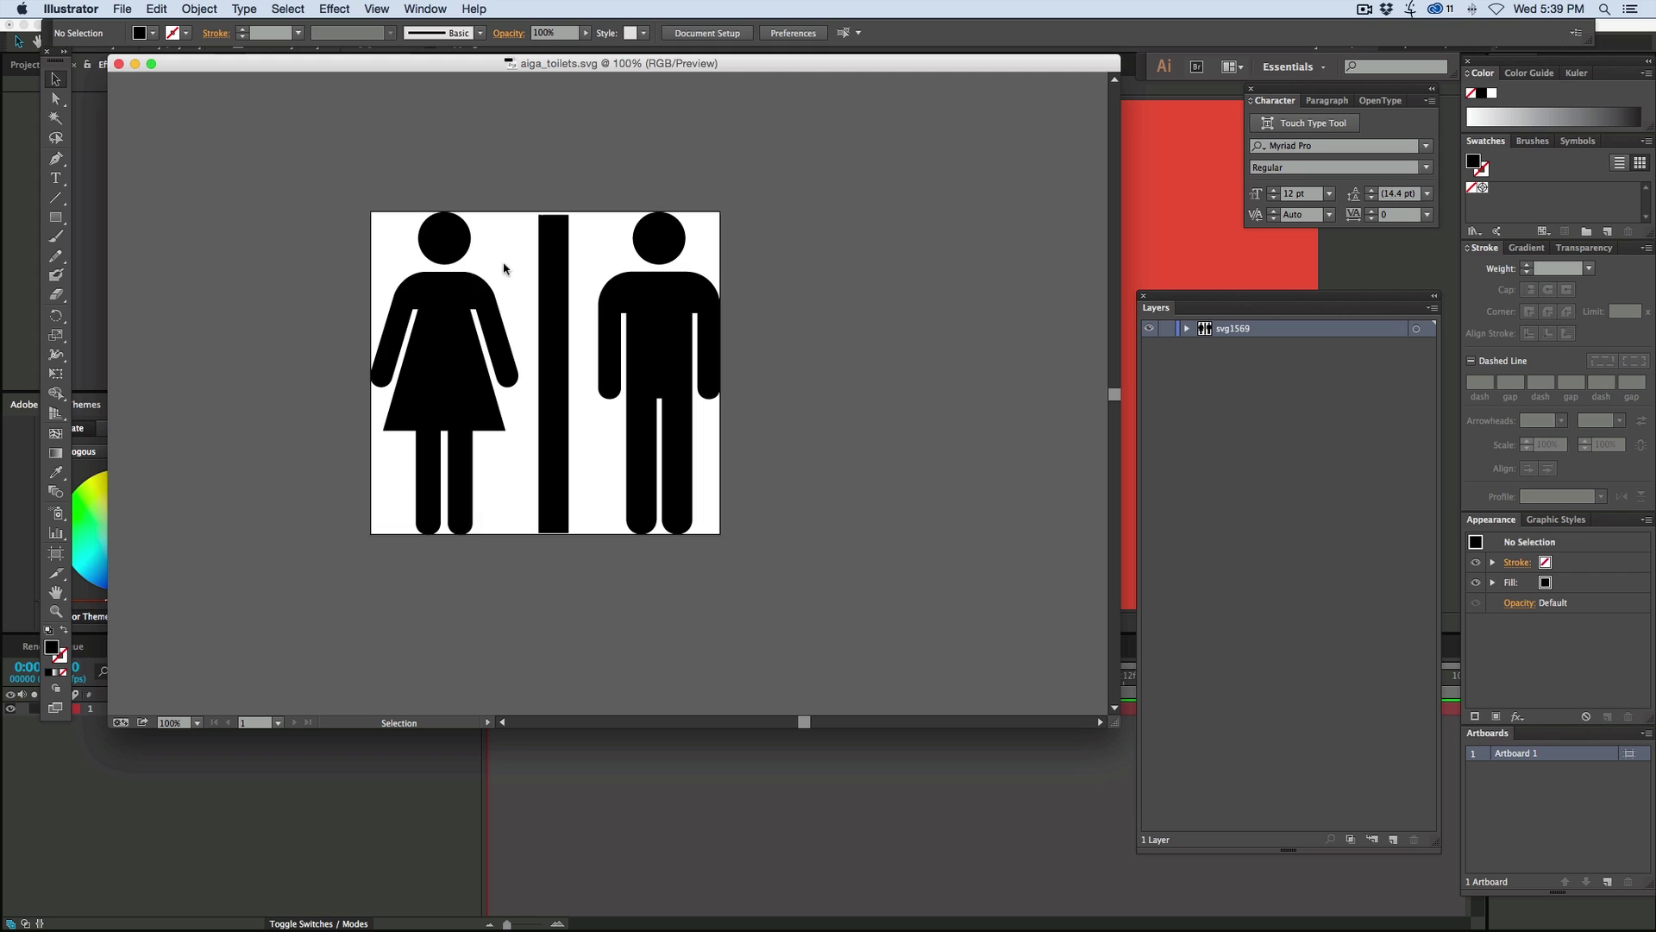
pyautogui.click(443, 292)
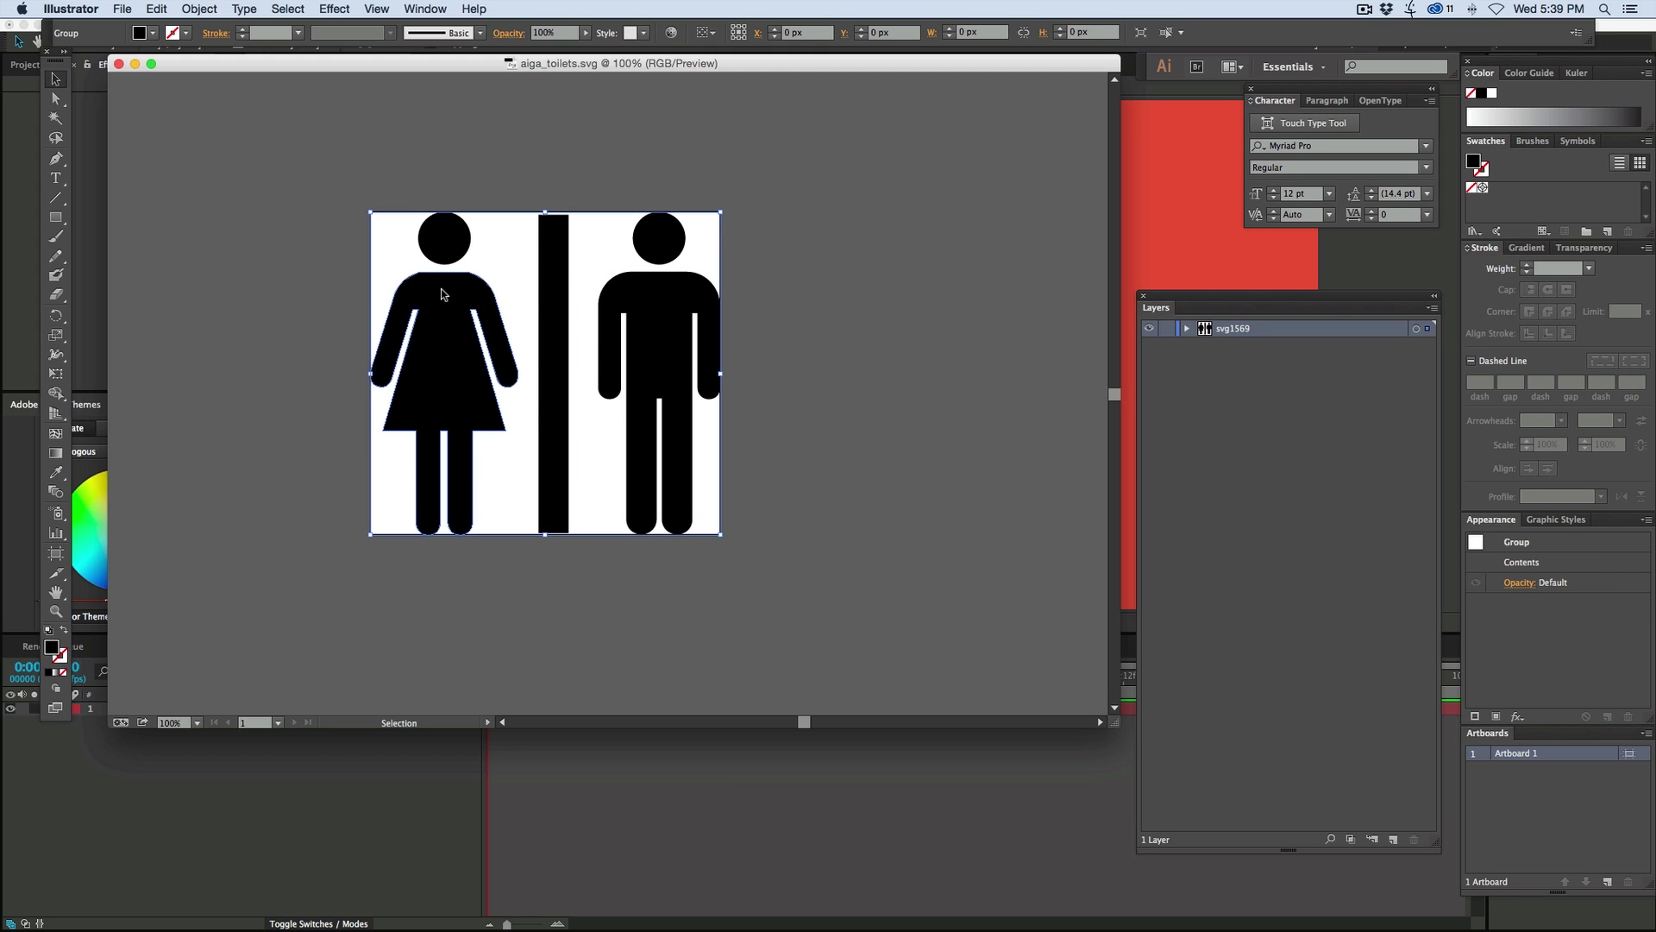
pyautogui.rightClick(431, 317)
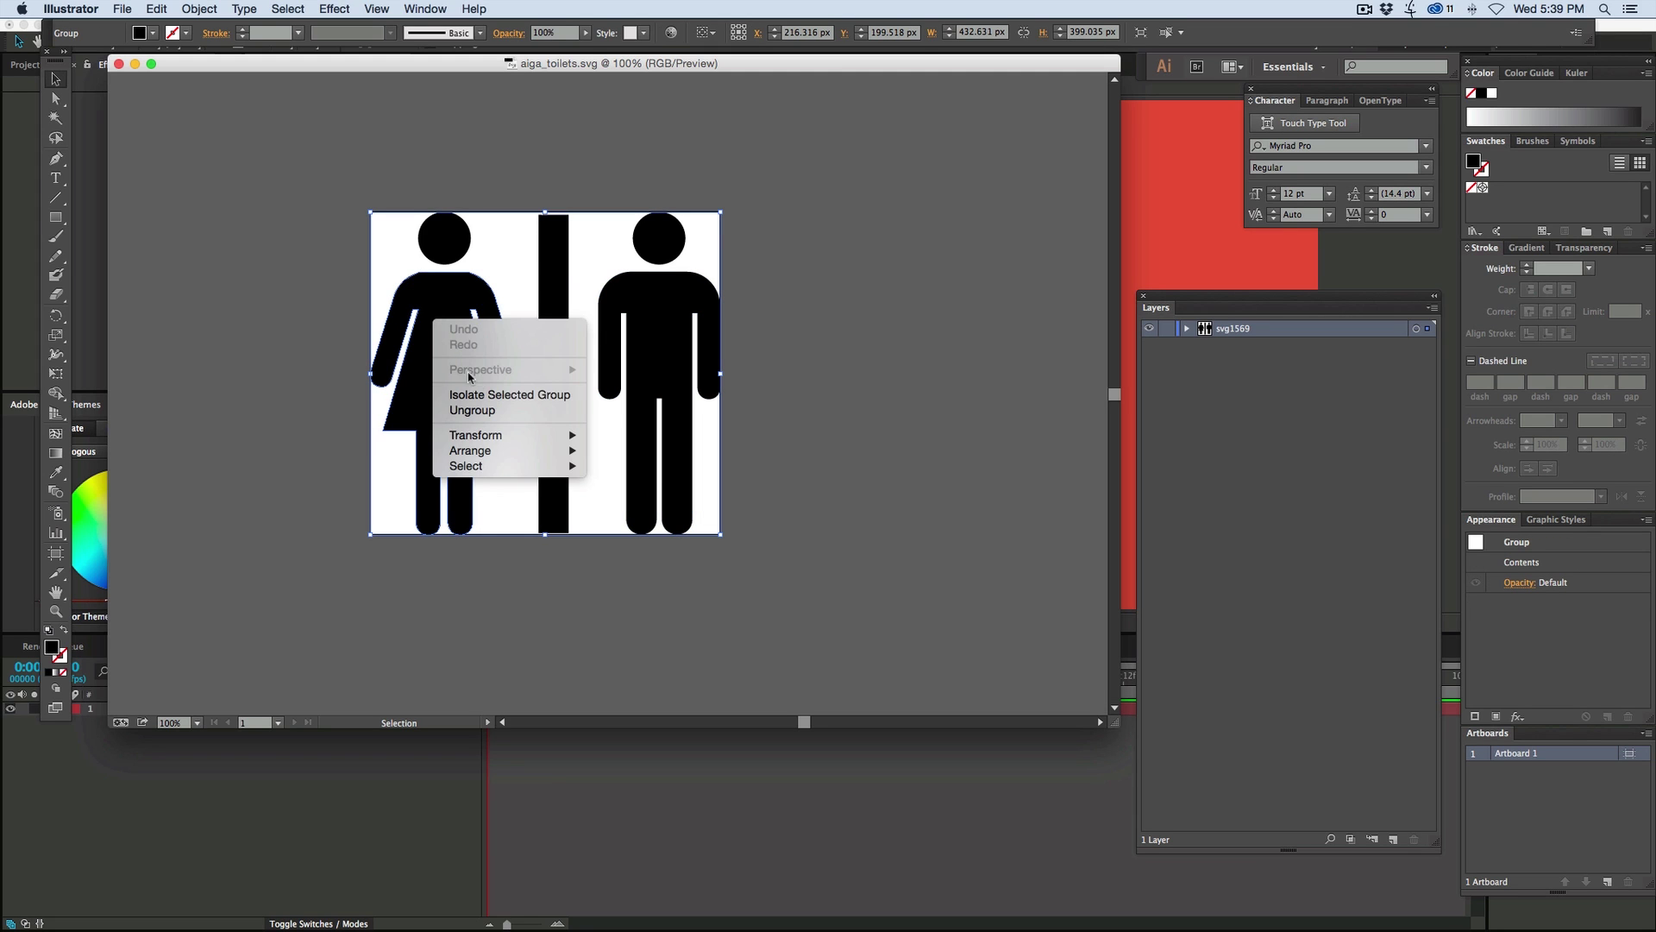
pyautogui.click(505, 396)
pyautogui.click(441, 311)
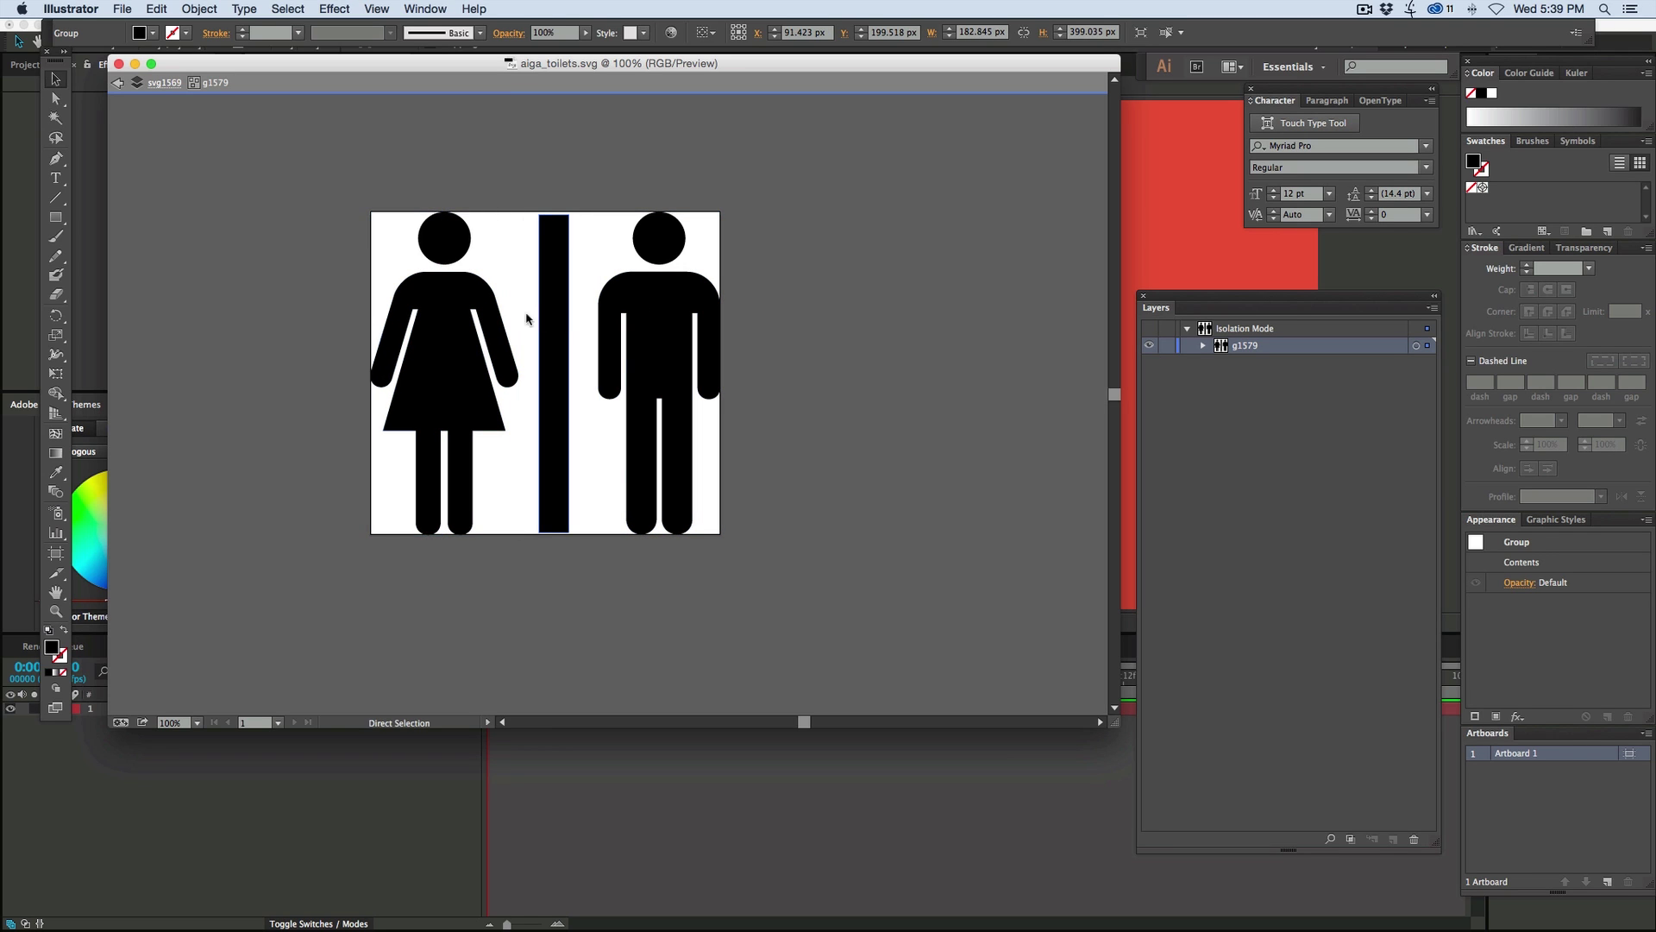
pyautogui.press('a')
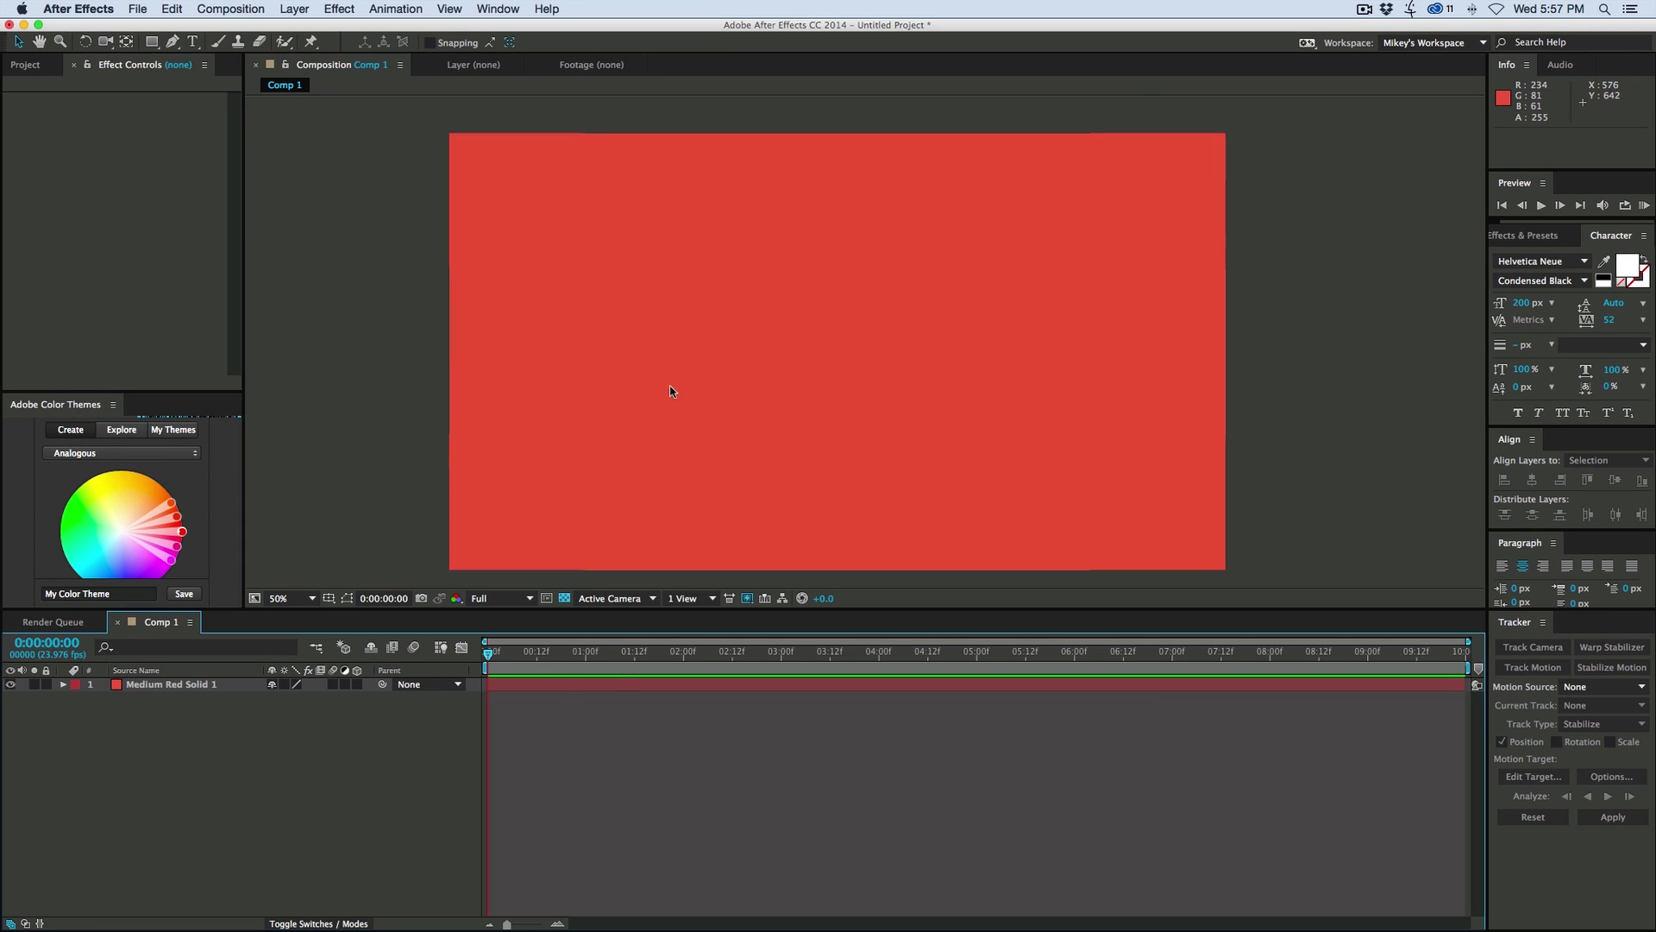
# Add a new shape layer above the red solid and paste in the figure outlines as Mask 1 and Mask 2
pyautogui.click(294, 8)
pyautogui.moveTo(302, 27)
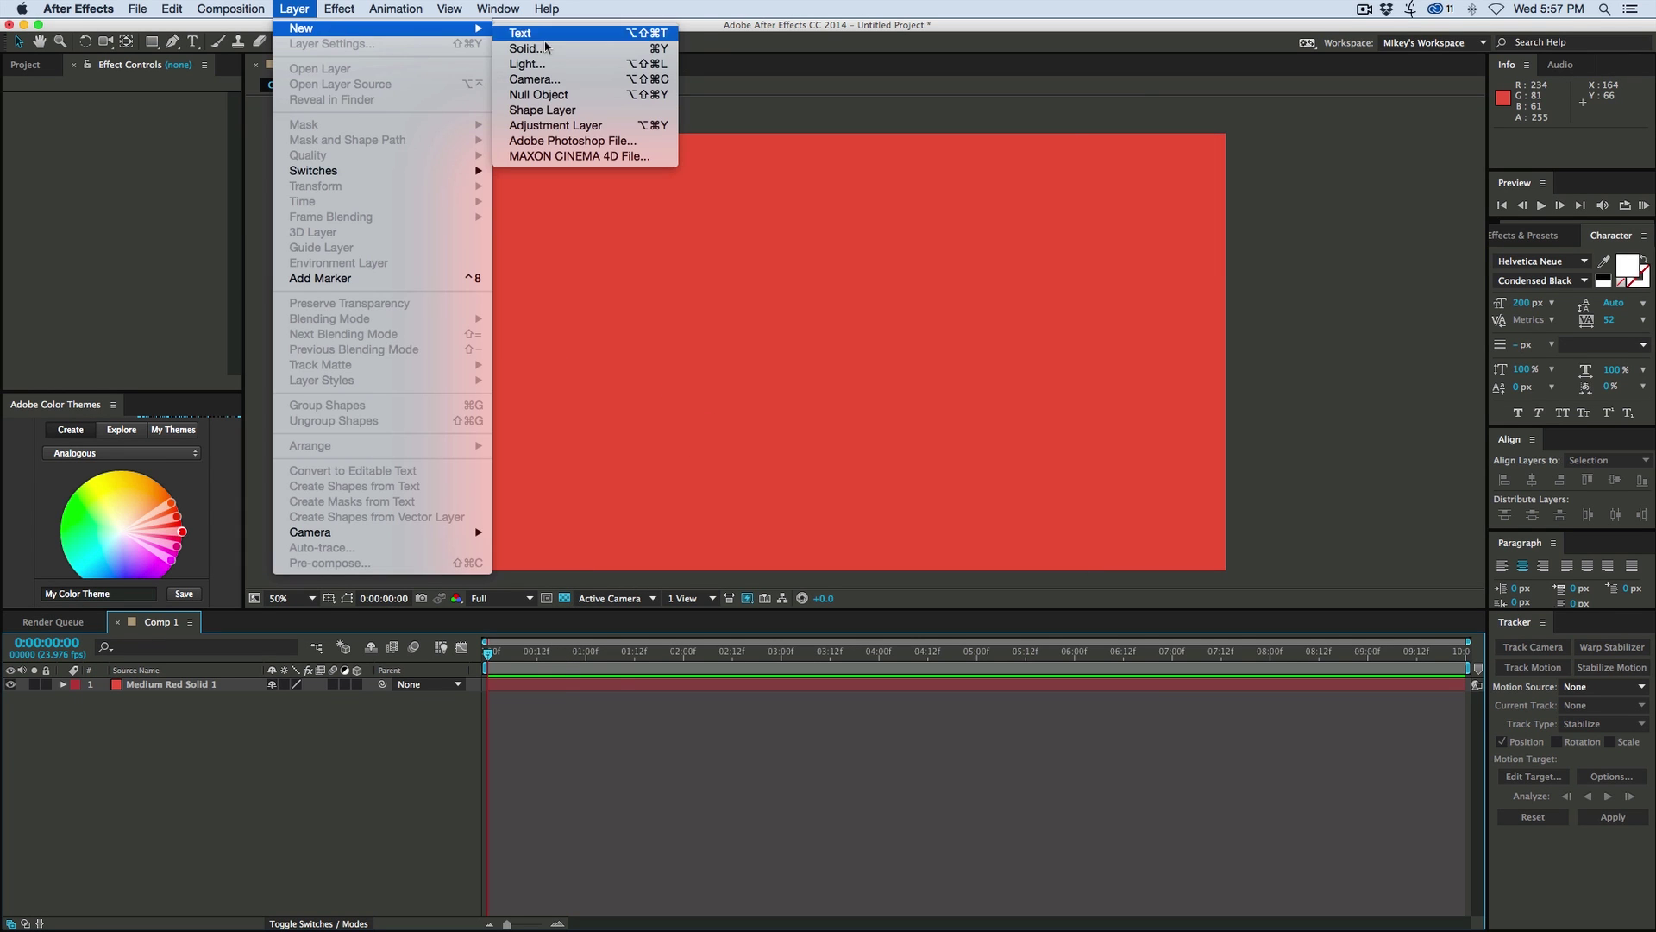
pyautogui.click(591, 111)
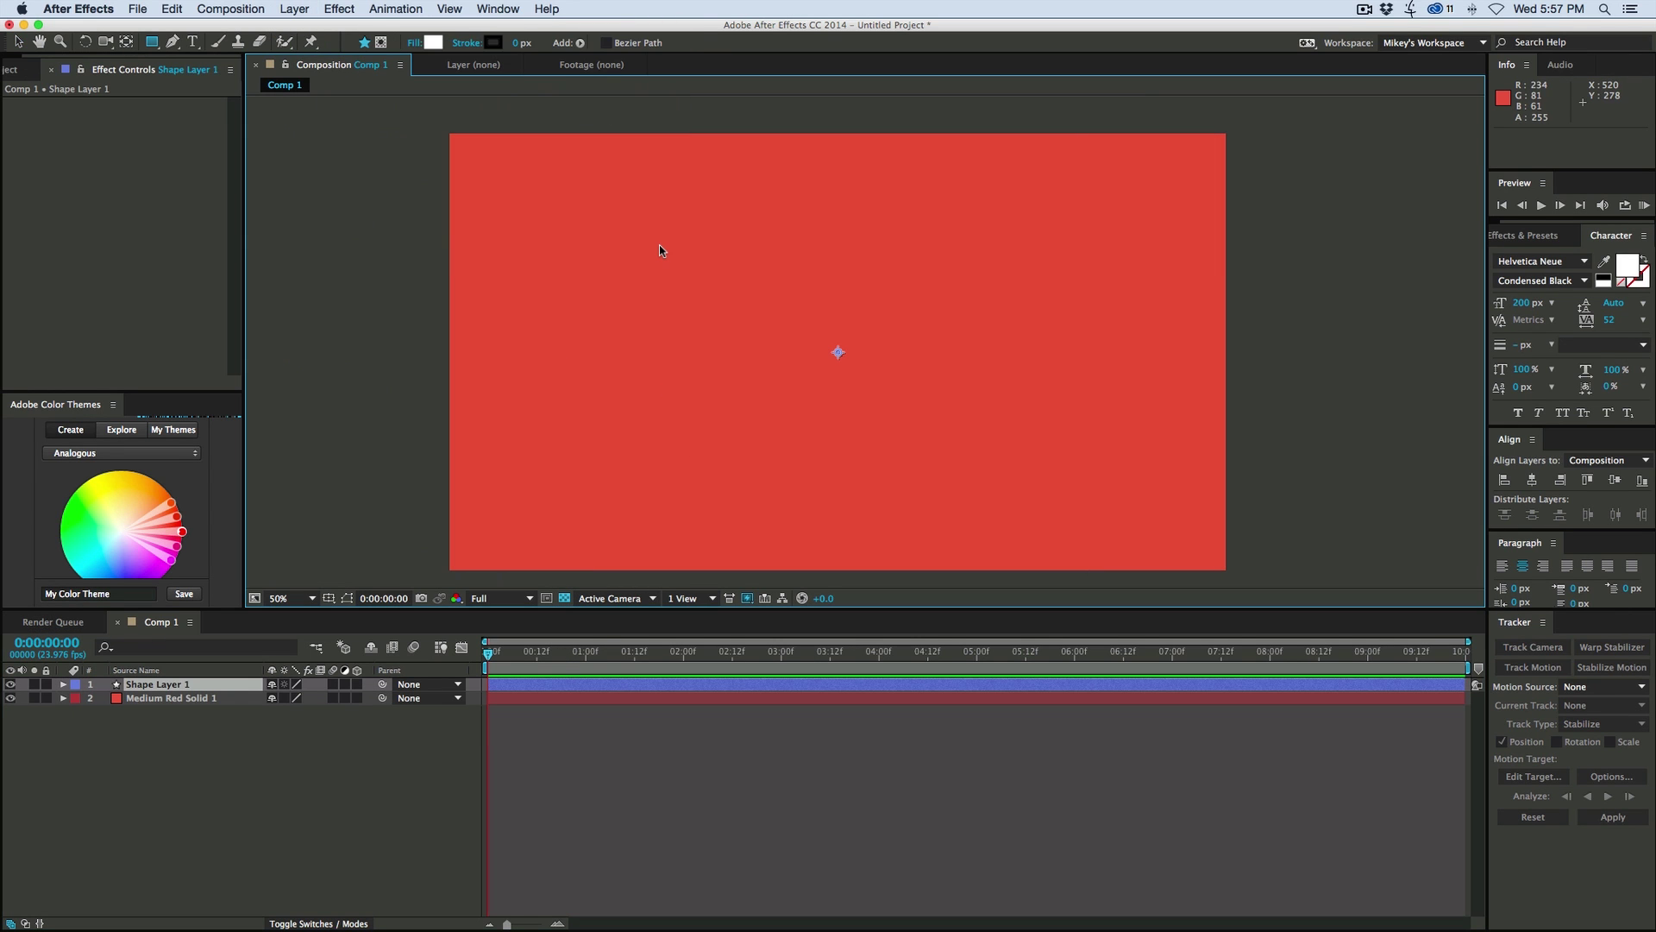
pyautogui.press('F2')
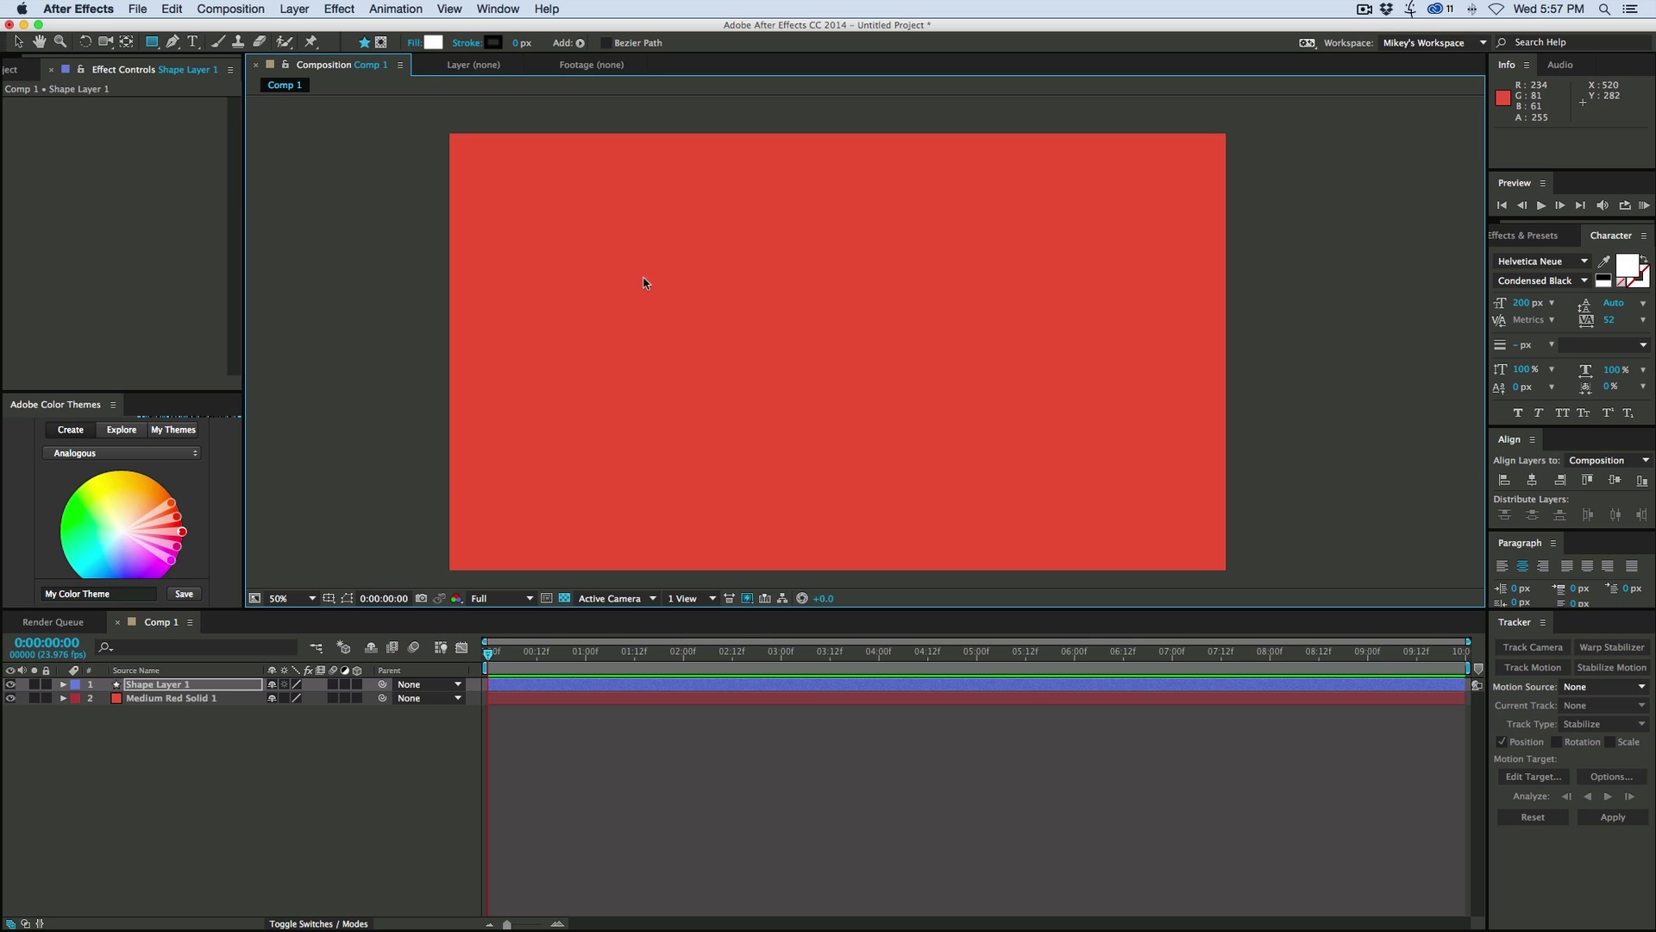
pyautogui.click(68, 687)
pyautogui.click(63, 684)
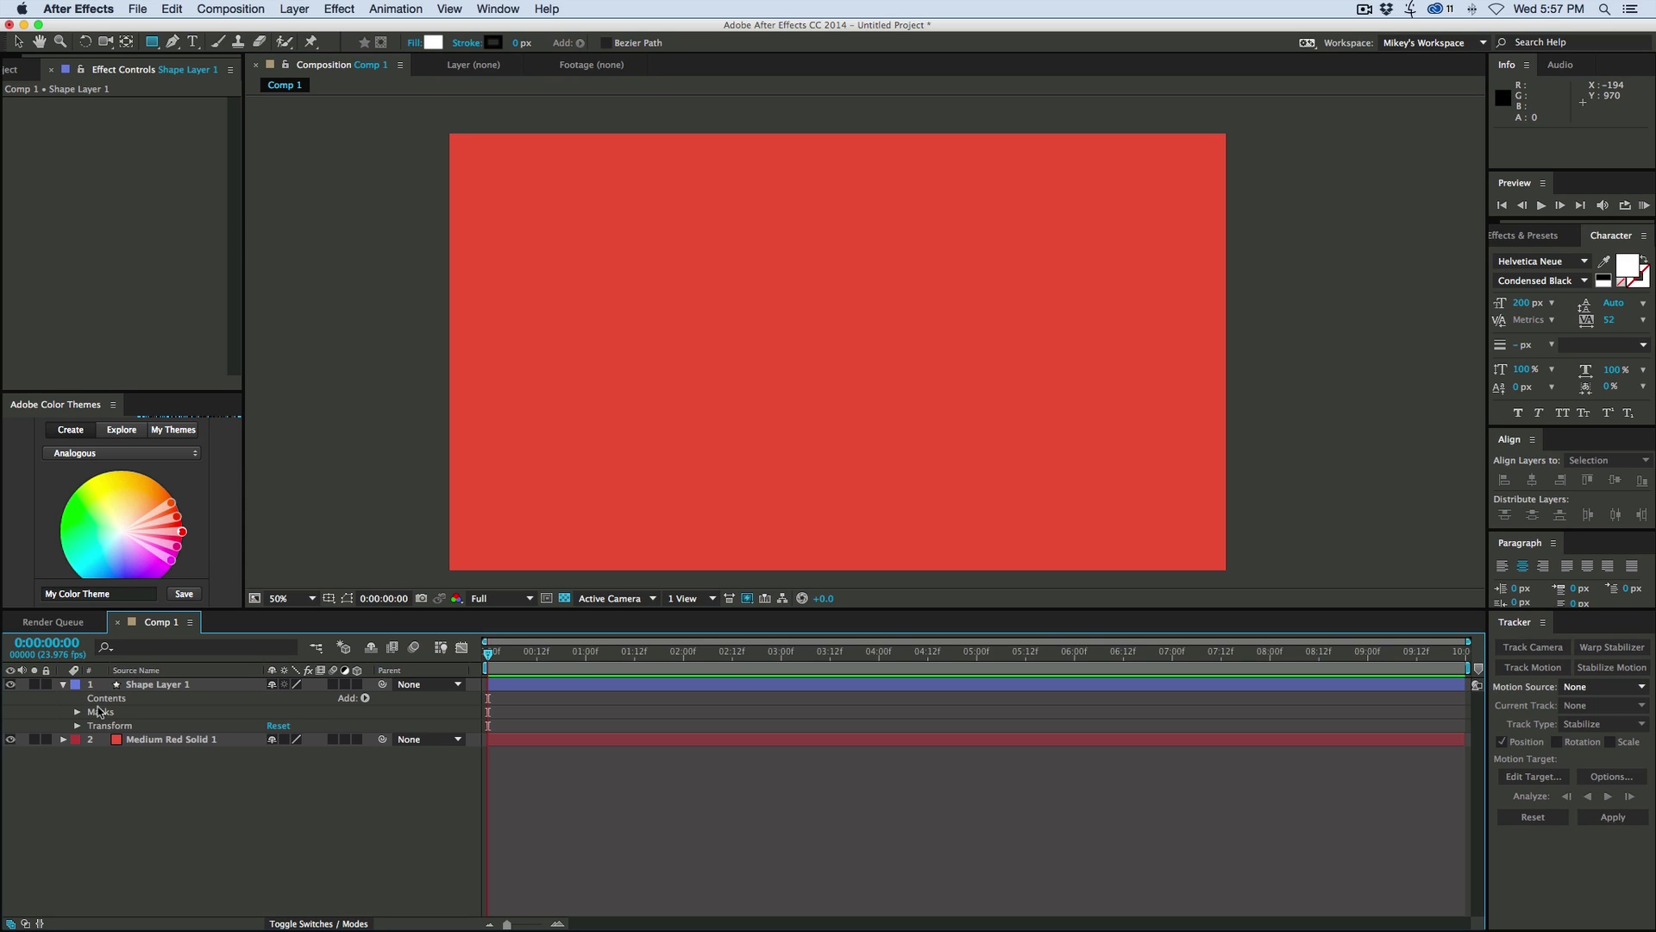
pyautogui.click(77, 711)
pyautogui.click(136, 730)
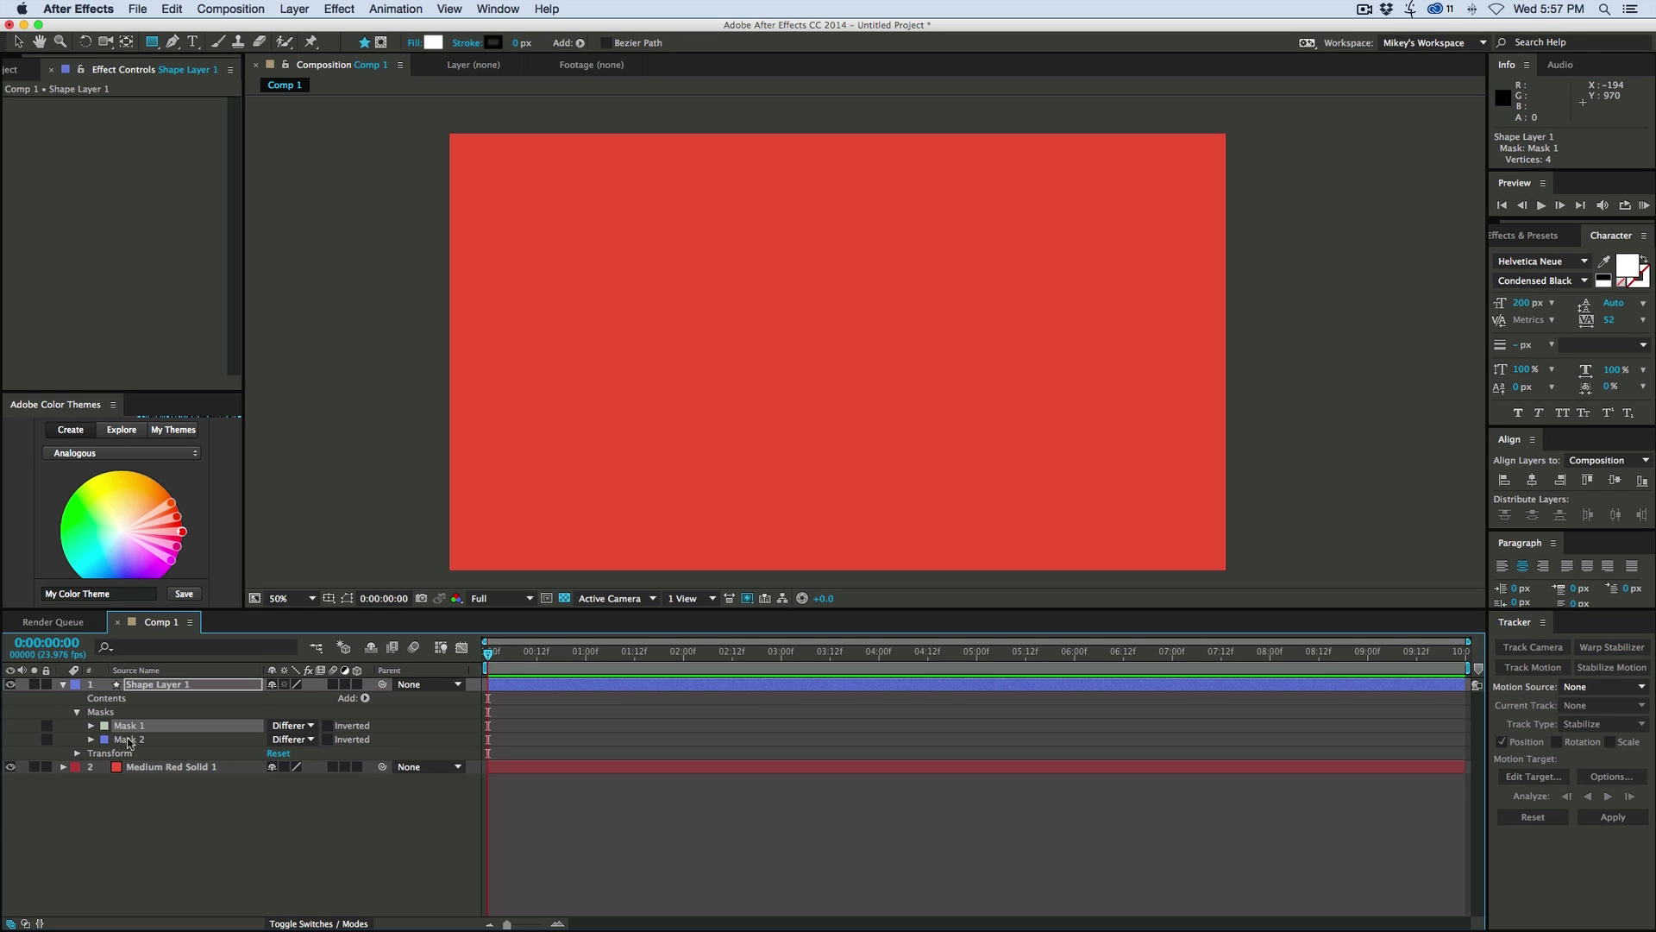
# Add a group named Woman to the layer's contents with a path, a fill and a stroke
pyautogui.click(113, 699)
pyautogui.click(365, 699)
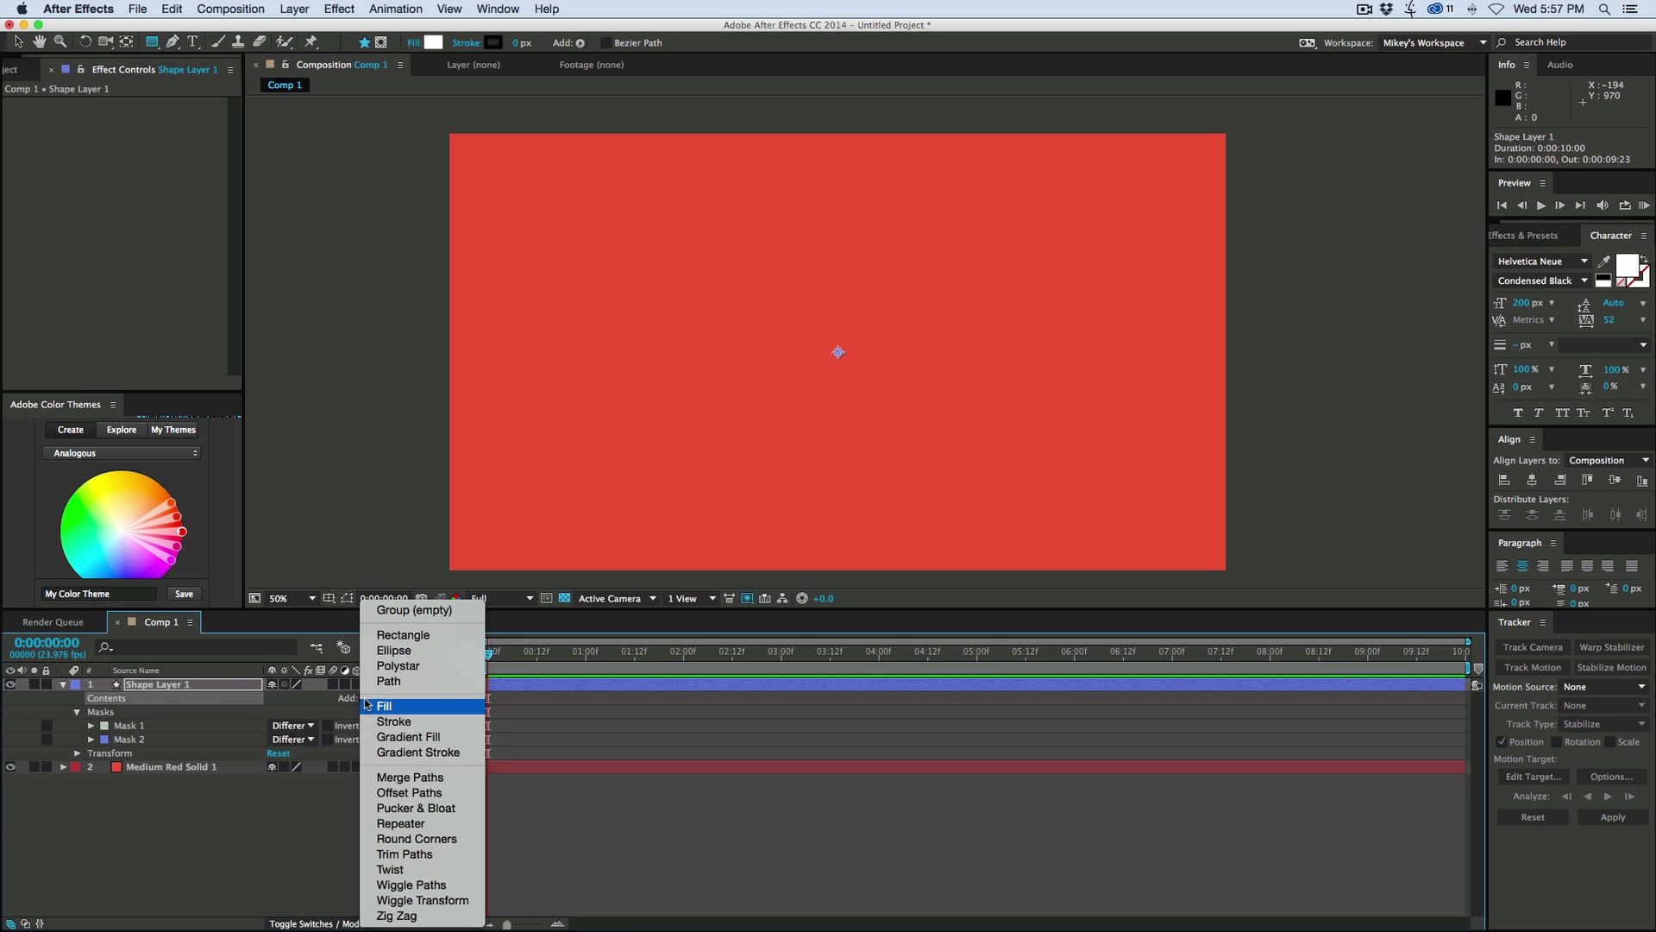
pyautogui.click(405, 612)
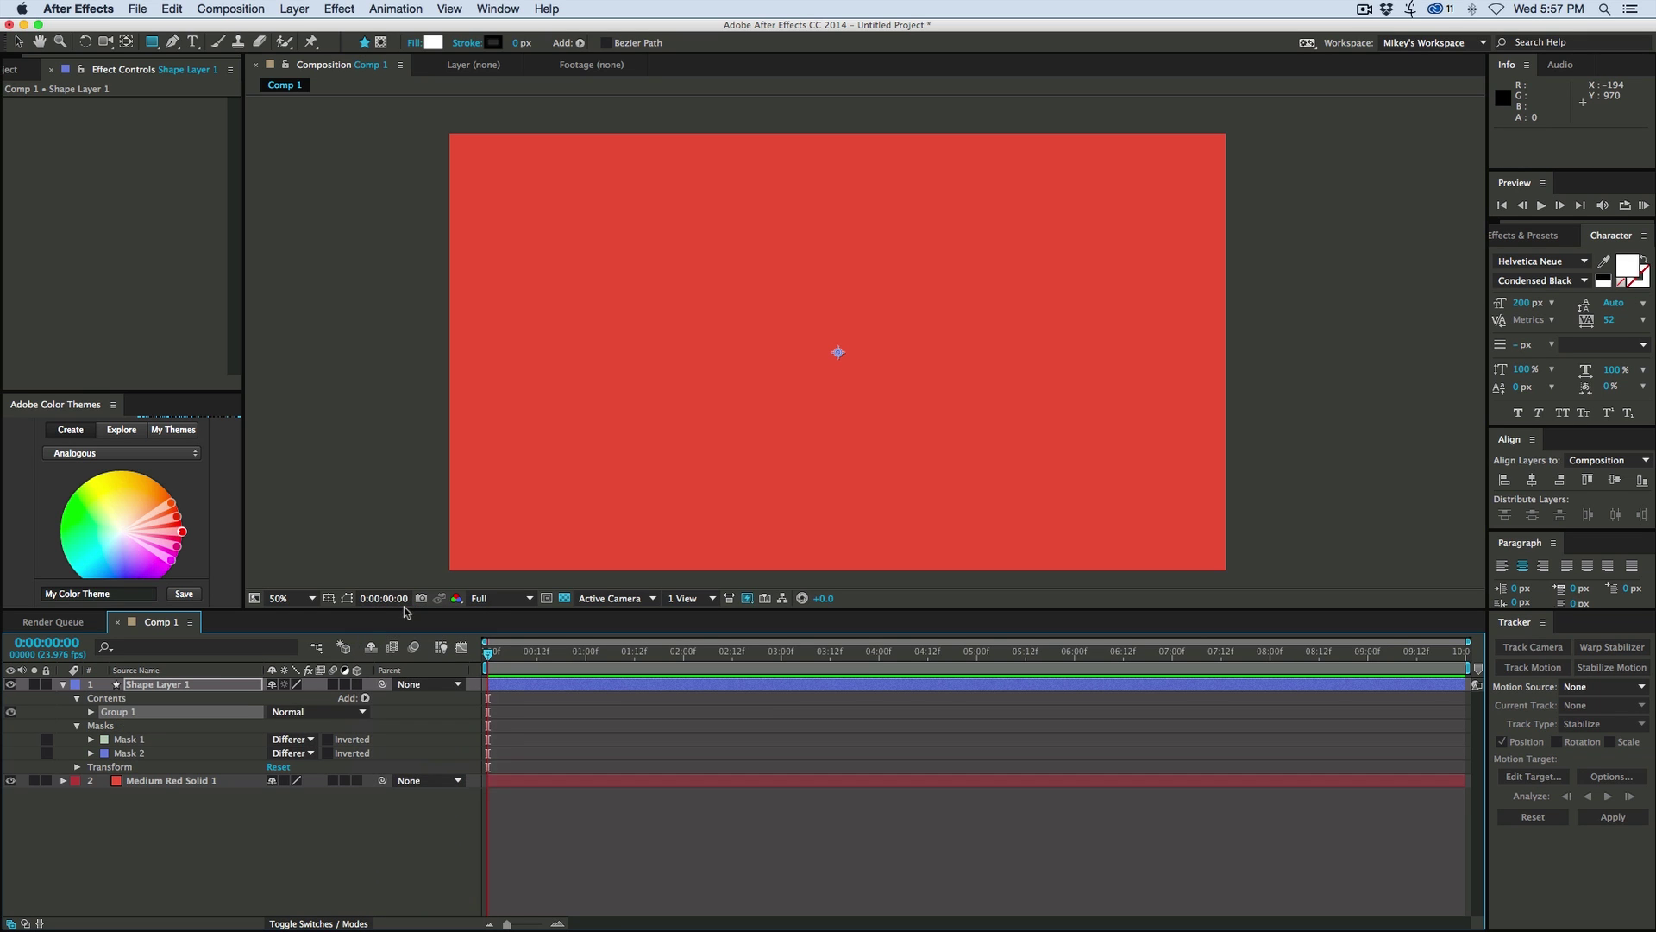
pyautogui.press('Return')
pyautogui.write('Woman')
pyautogui.press('Return')
pyautogui.click(366, 699)
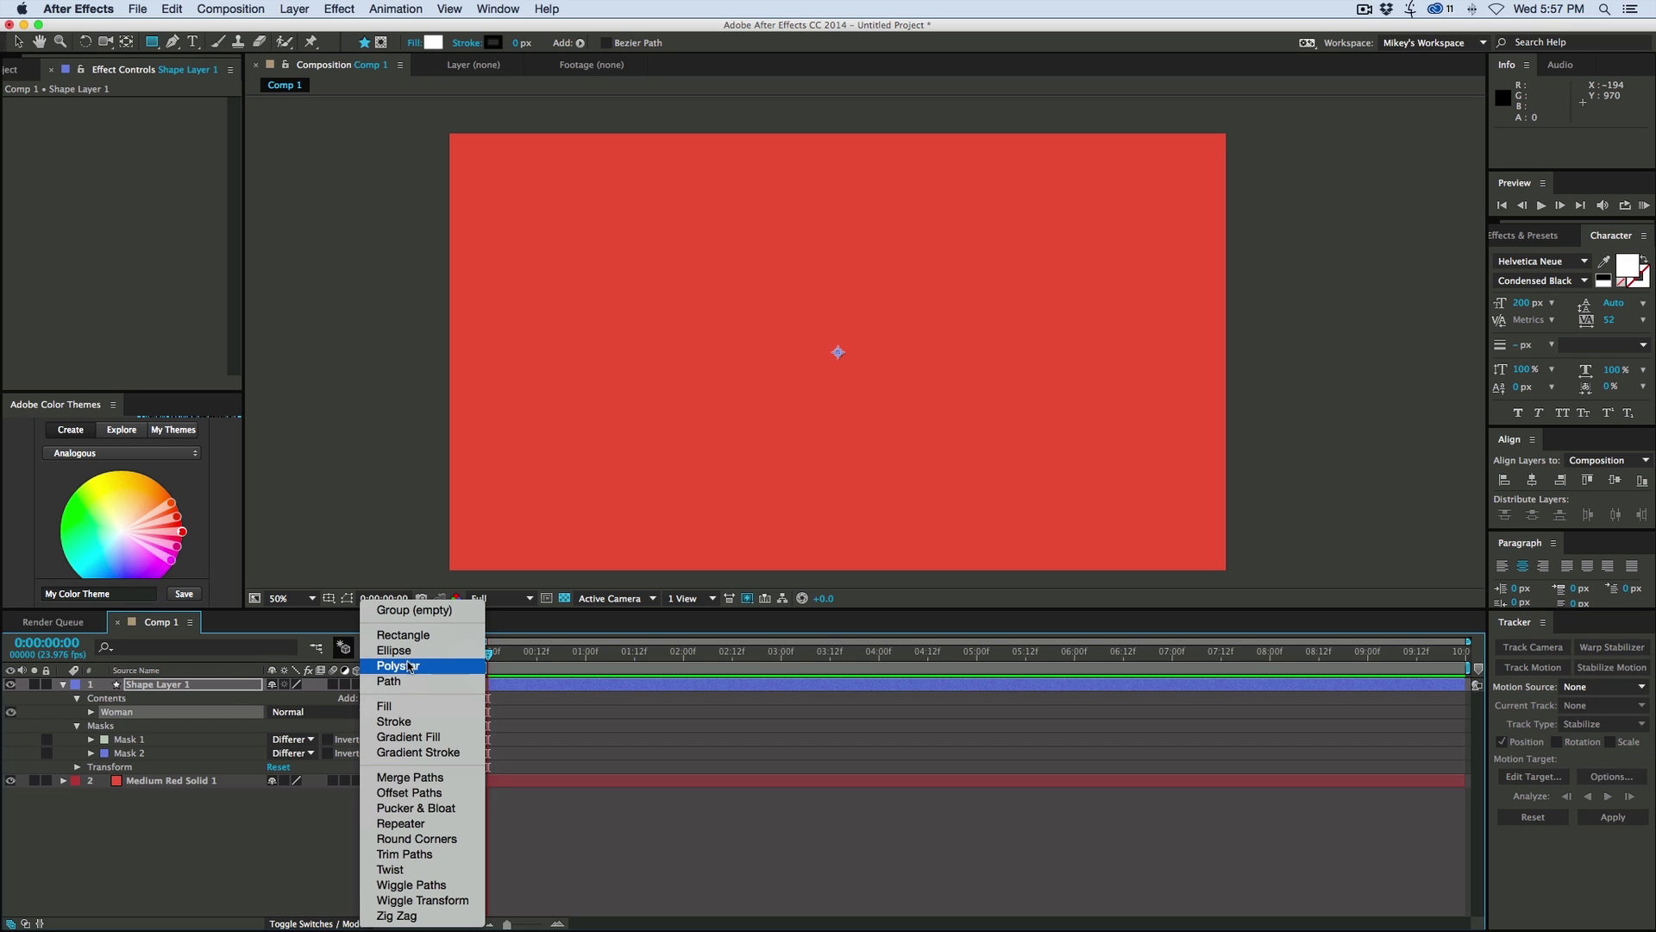
pyautogui.click(409, 680)
pyautogui.click(365, 698)
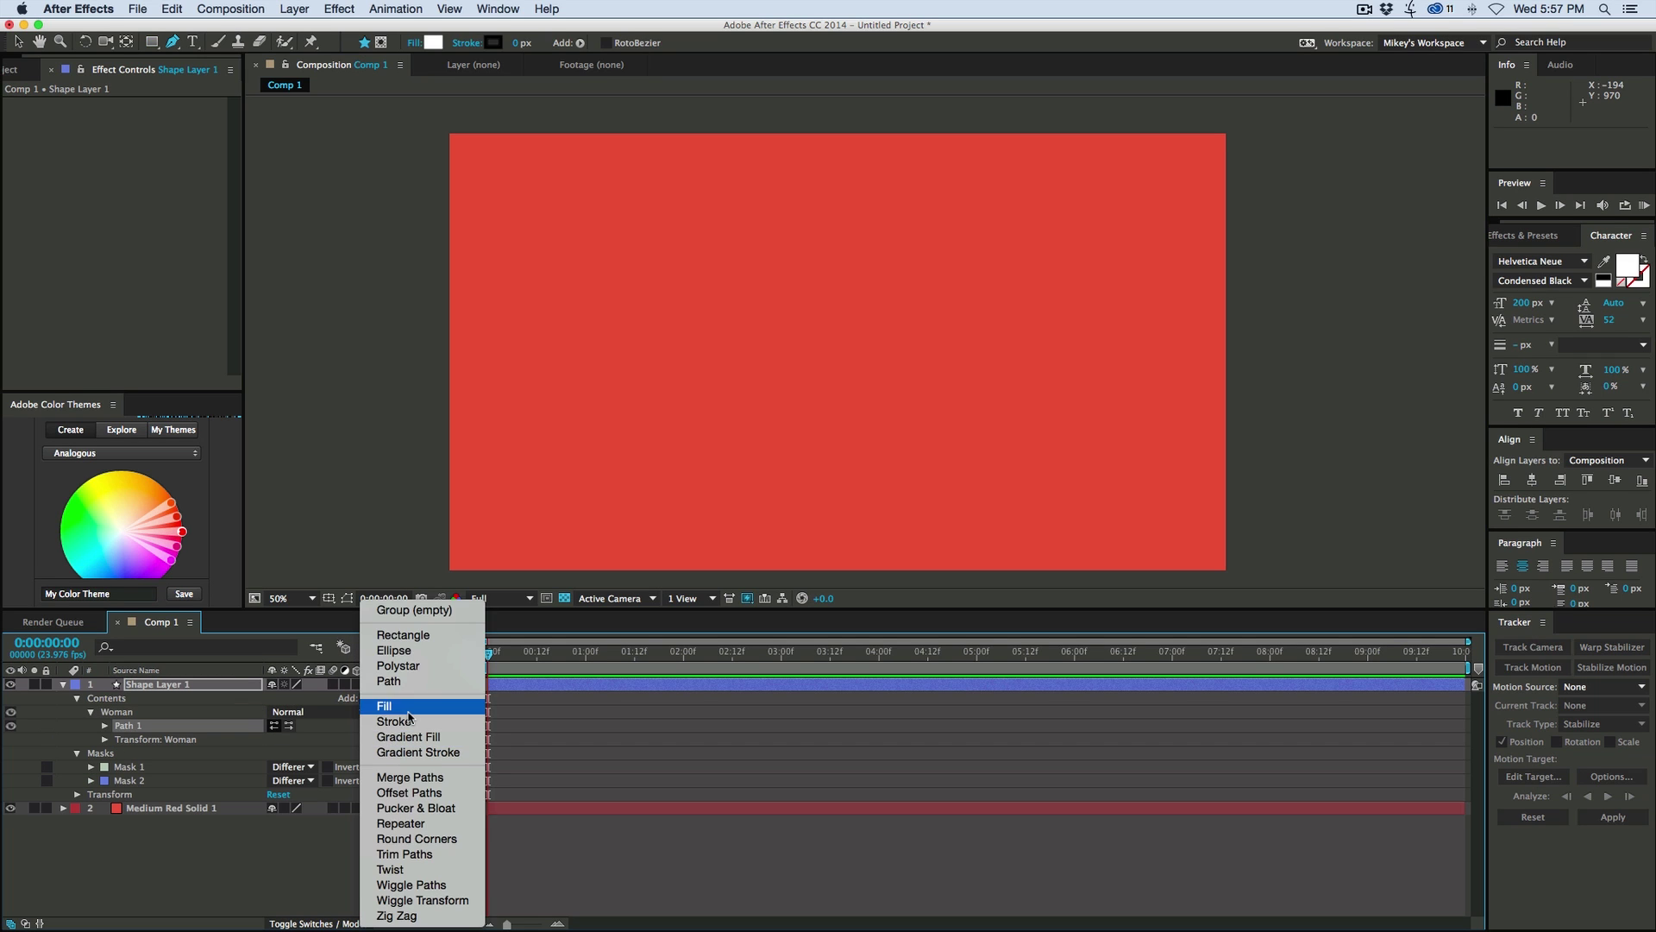
pyautogui.click(386, 705)
pyautogui.click(366, 698)
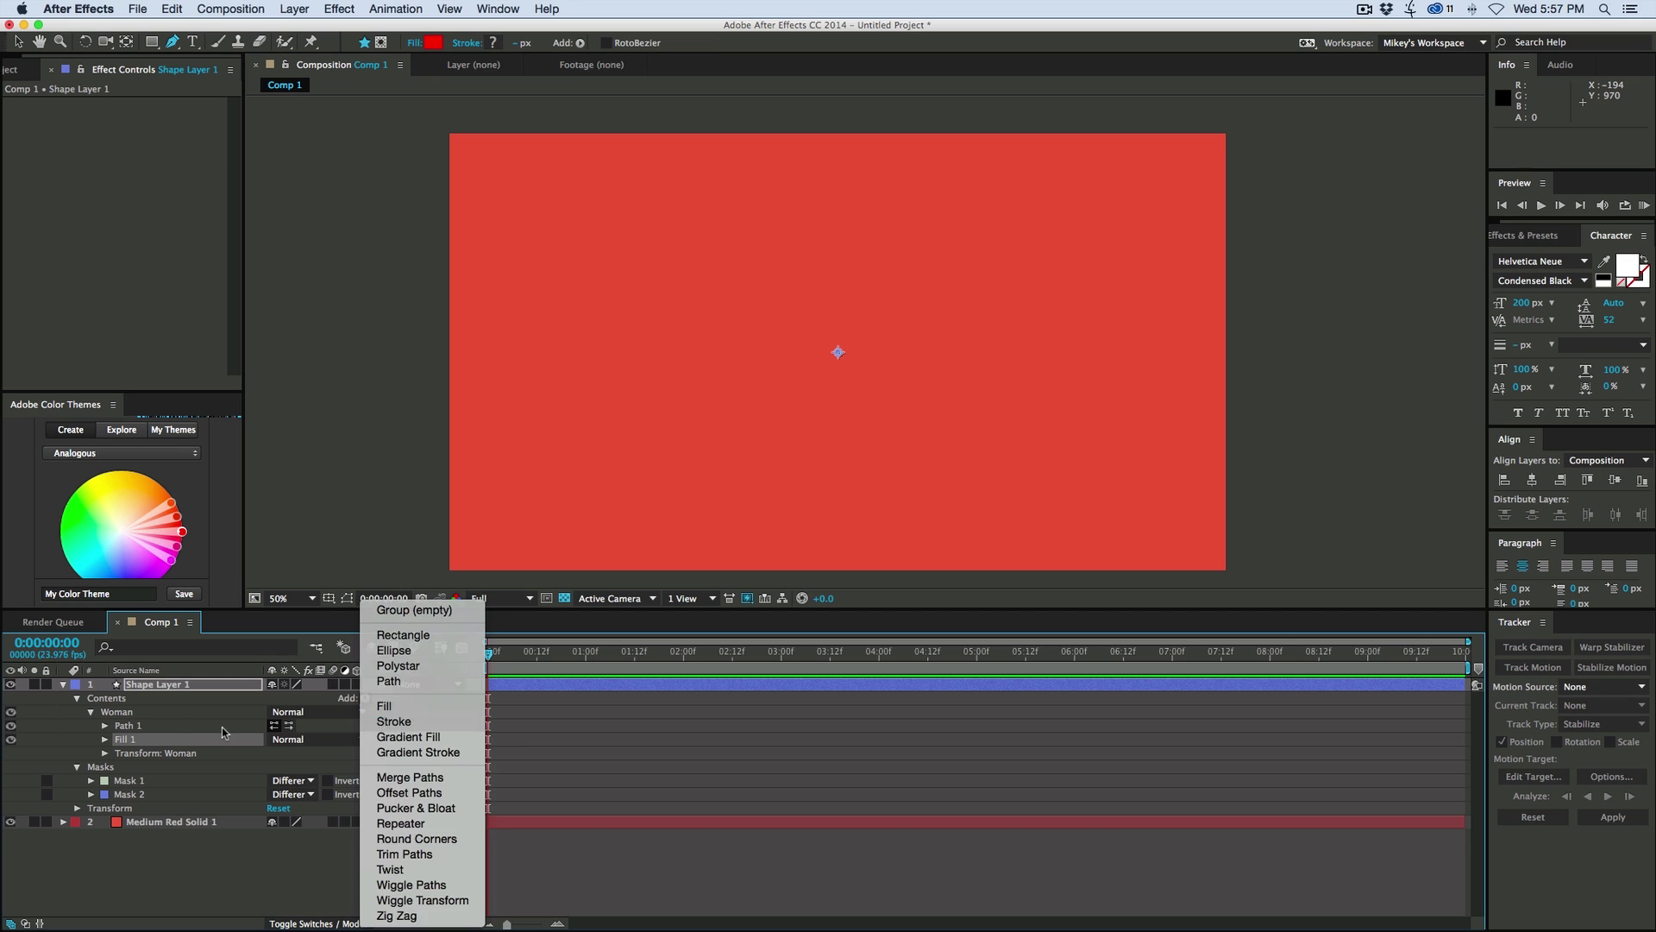
pyautogui.click(394, 721)
# Duplicate the Woman group and rename the copy Man
pyautogui.click(125, 713)
pyautogui.hotkey('ctrl', 'd')
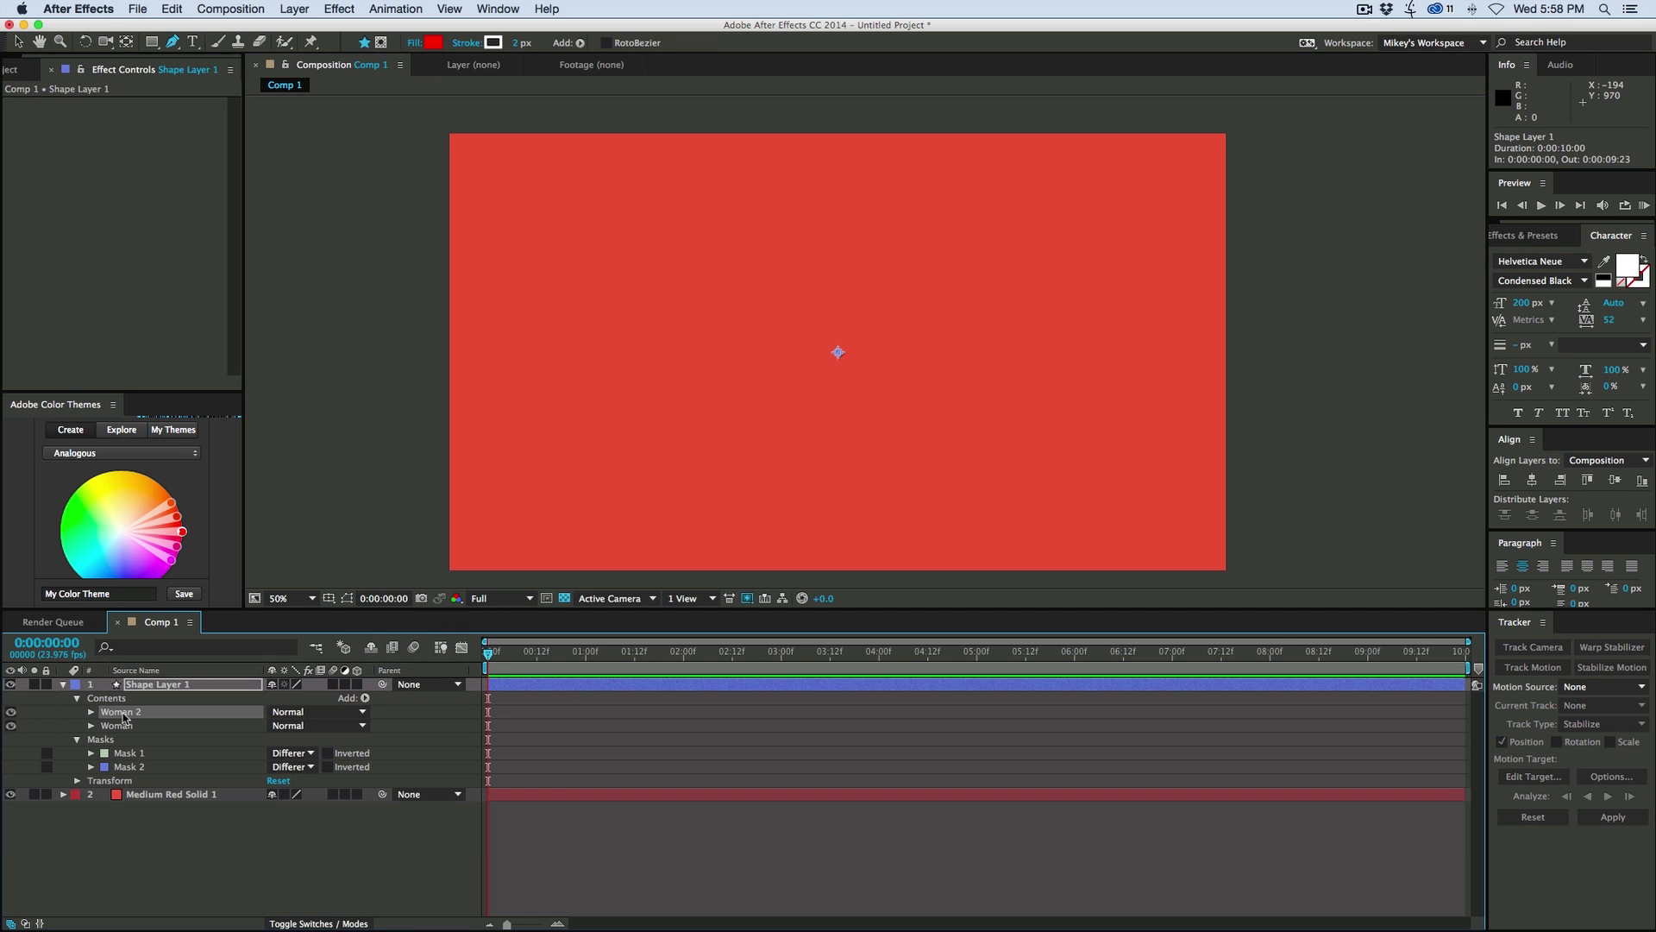
pyautogui.press('Return')
pyautogui.write('M')
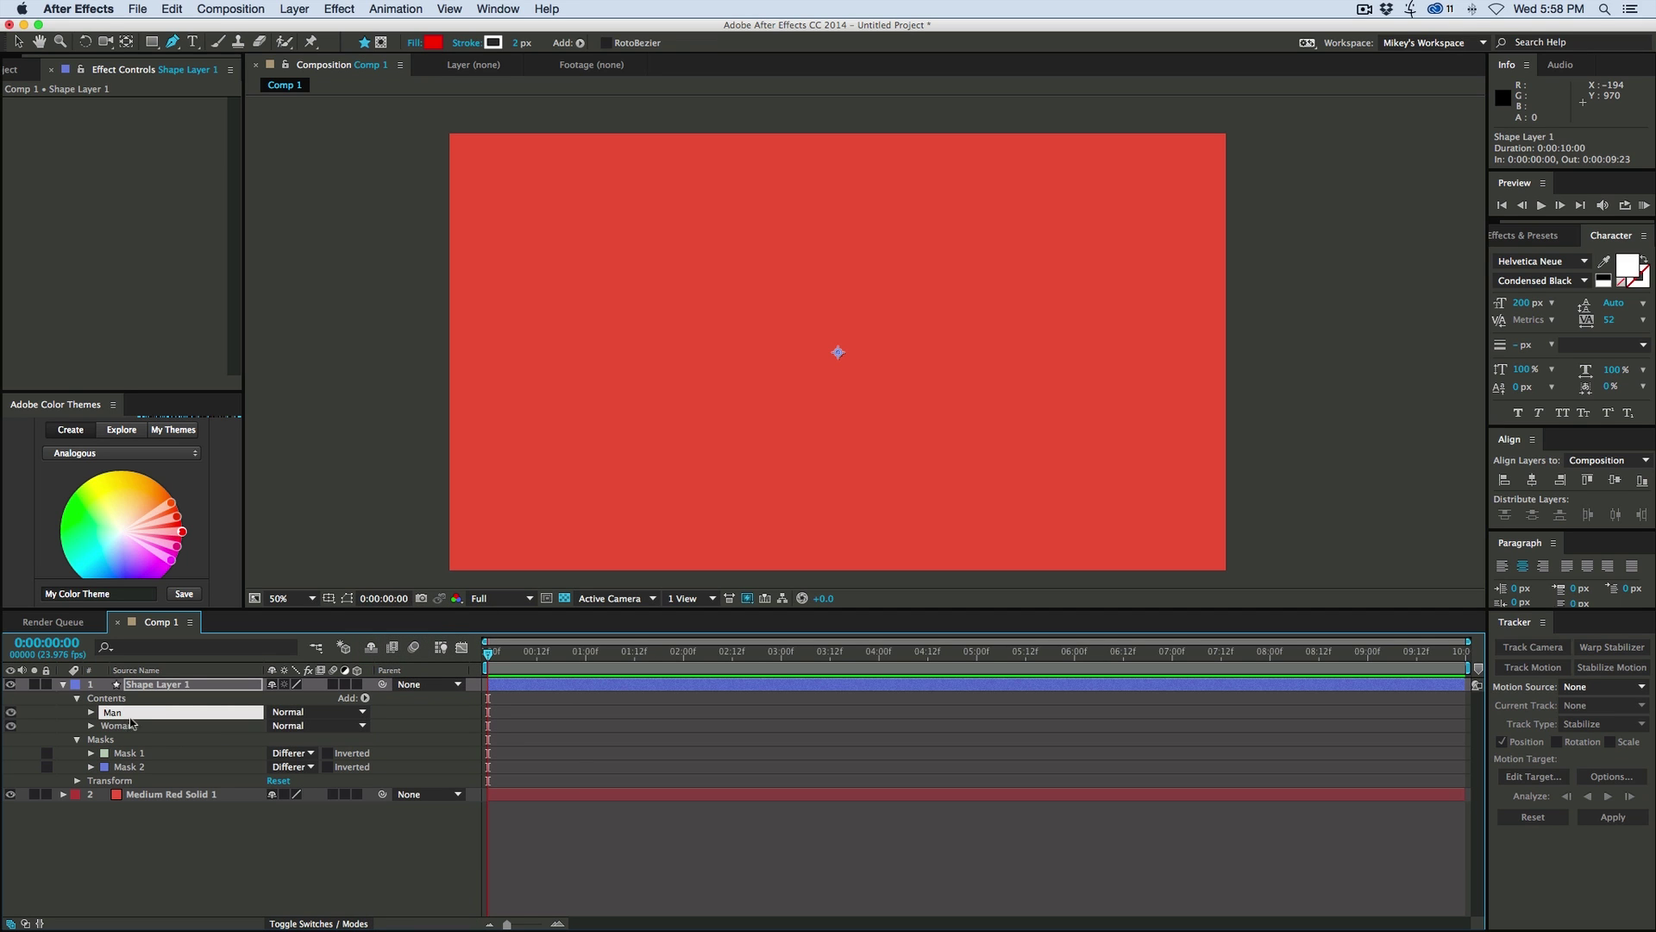
pyautogui.write('an')
pyautogui.click(90, 725)
# Duplicate Path 1 in both the Woman and Man groups to create a Path 2 in each
pyautogui.click(105, 739)
pyautogui.click(129, 739)
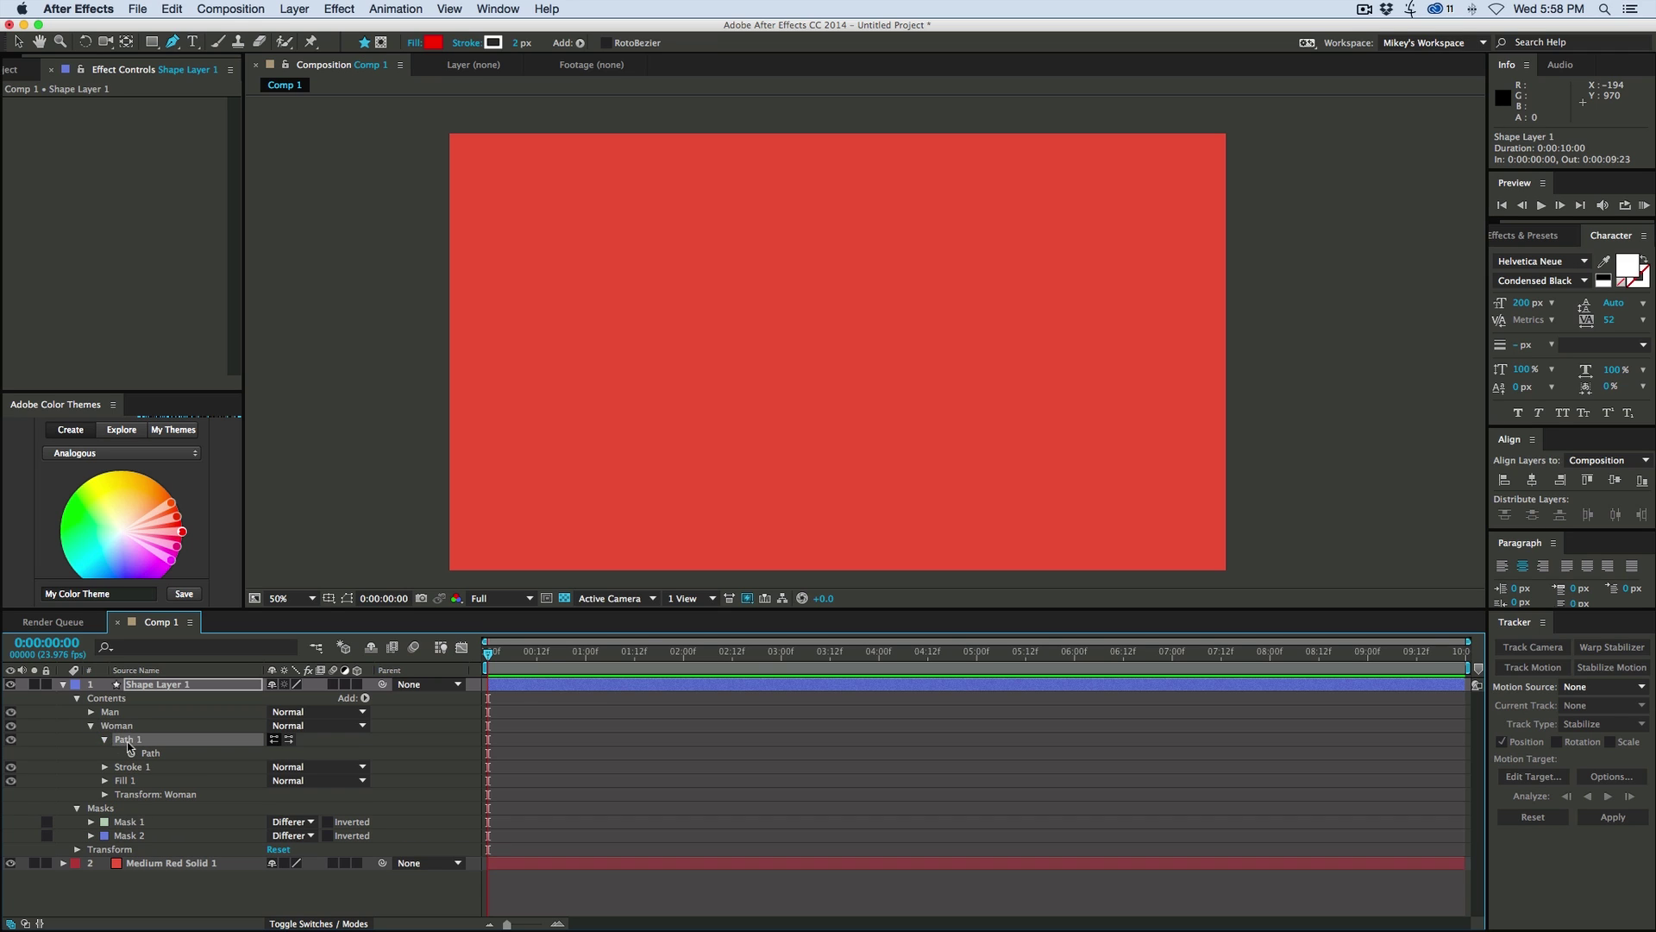
pyautogui.click(104, 739)
pyautogui.hotkey('ctrl', 'd')
pyautogui.click(91, 712)
pyautogui.click(128, 725)
pyautogui.hotkey('ctrl', 'd')
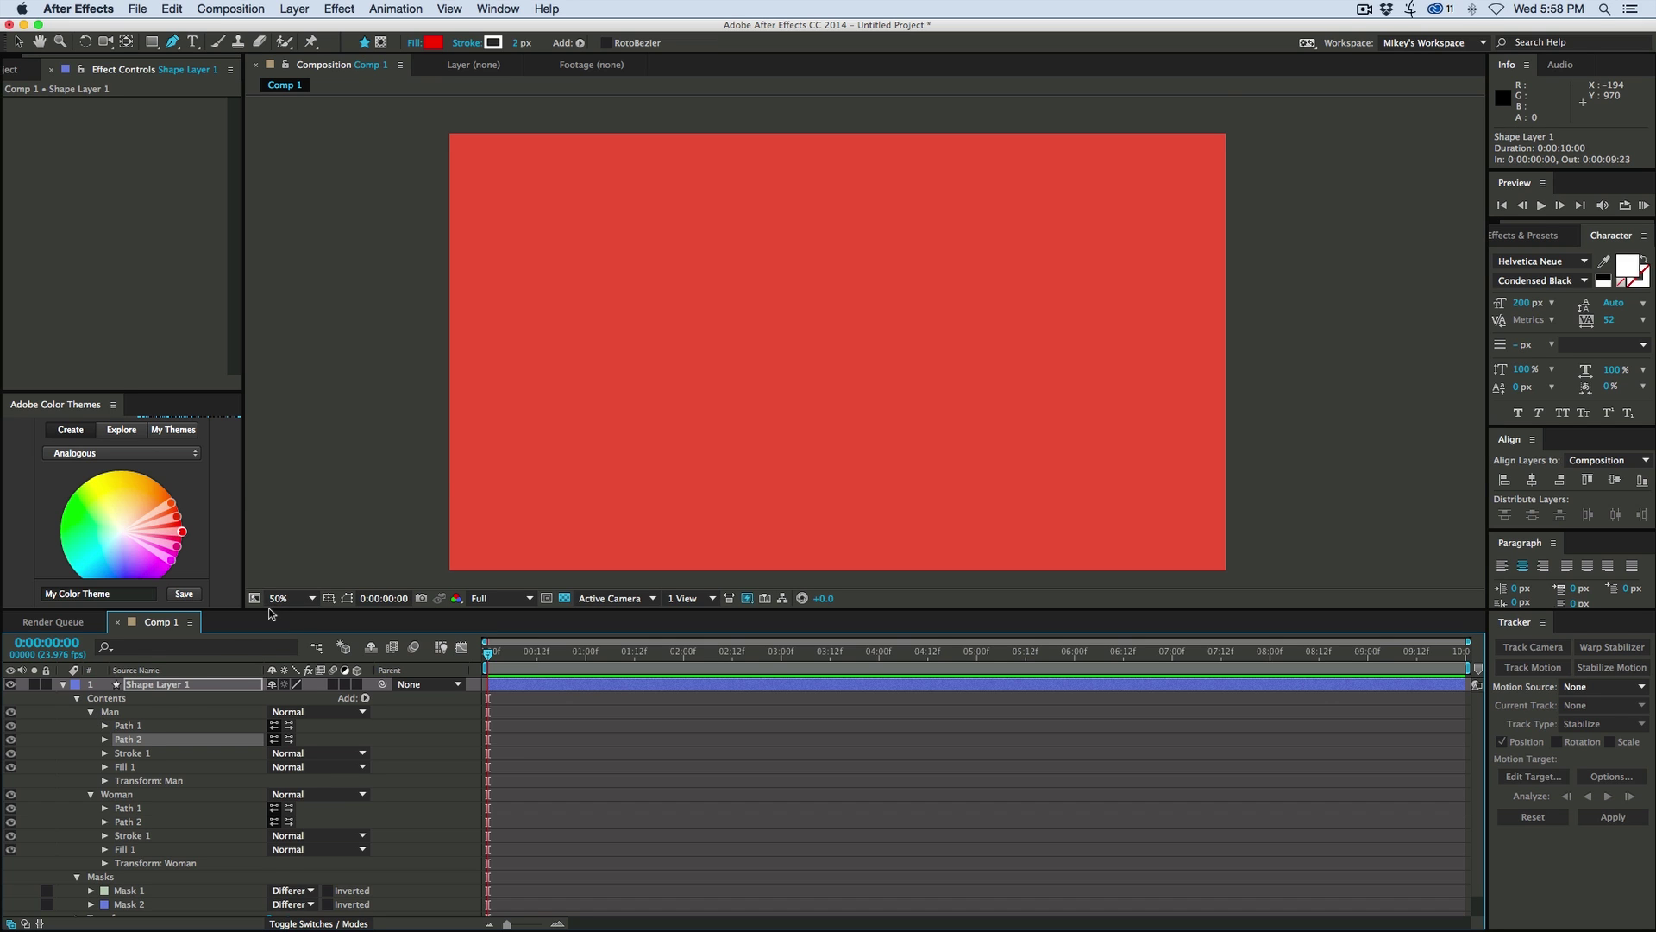
pyautogui.moveTo(285, 610); pyautogui.dragTo(284, 532)
# Copy the Mask 1 and Mask 2 outlines into Woman's Path 1 and Path 2
pyautogui.click(141, 812)
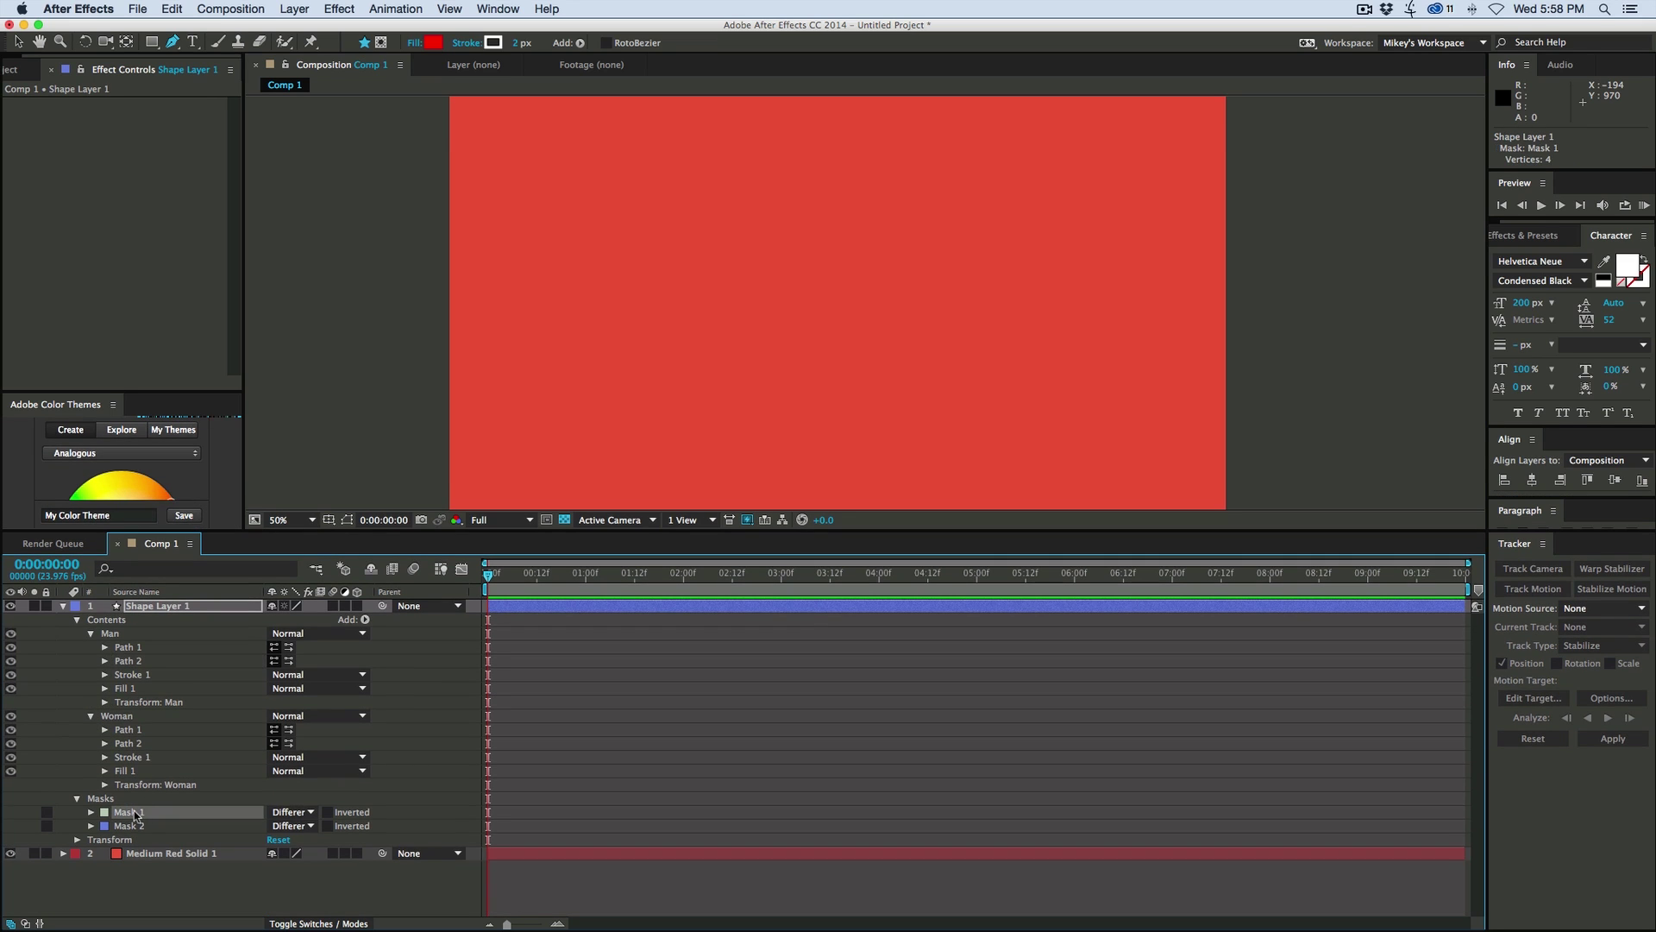
pyautogui.click(92, 812)
pyautogui.click(143, 826)
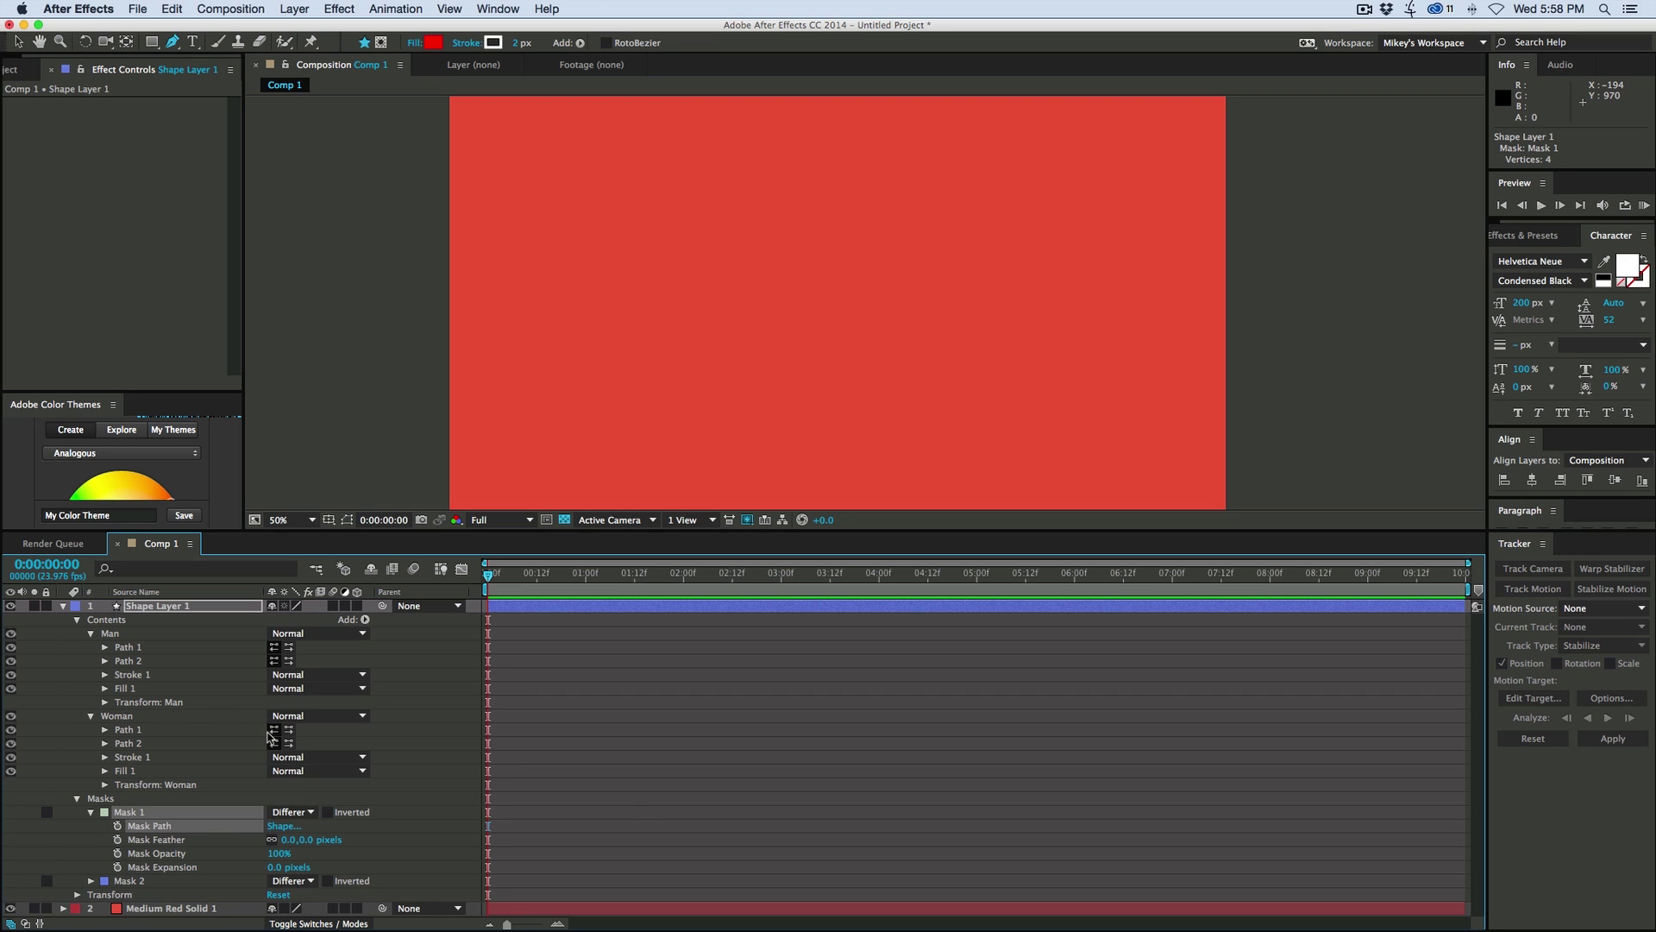
pyautogui.click(104, 730)
pyautogui.click(148, 744)
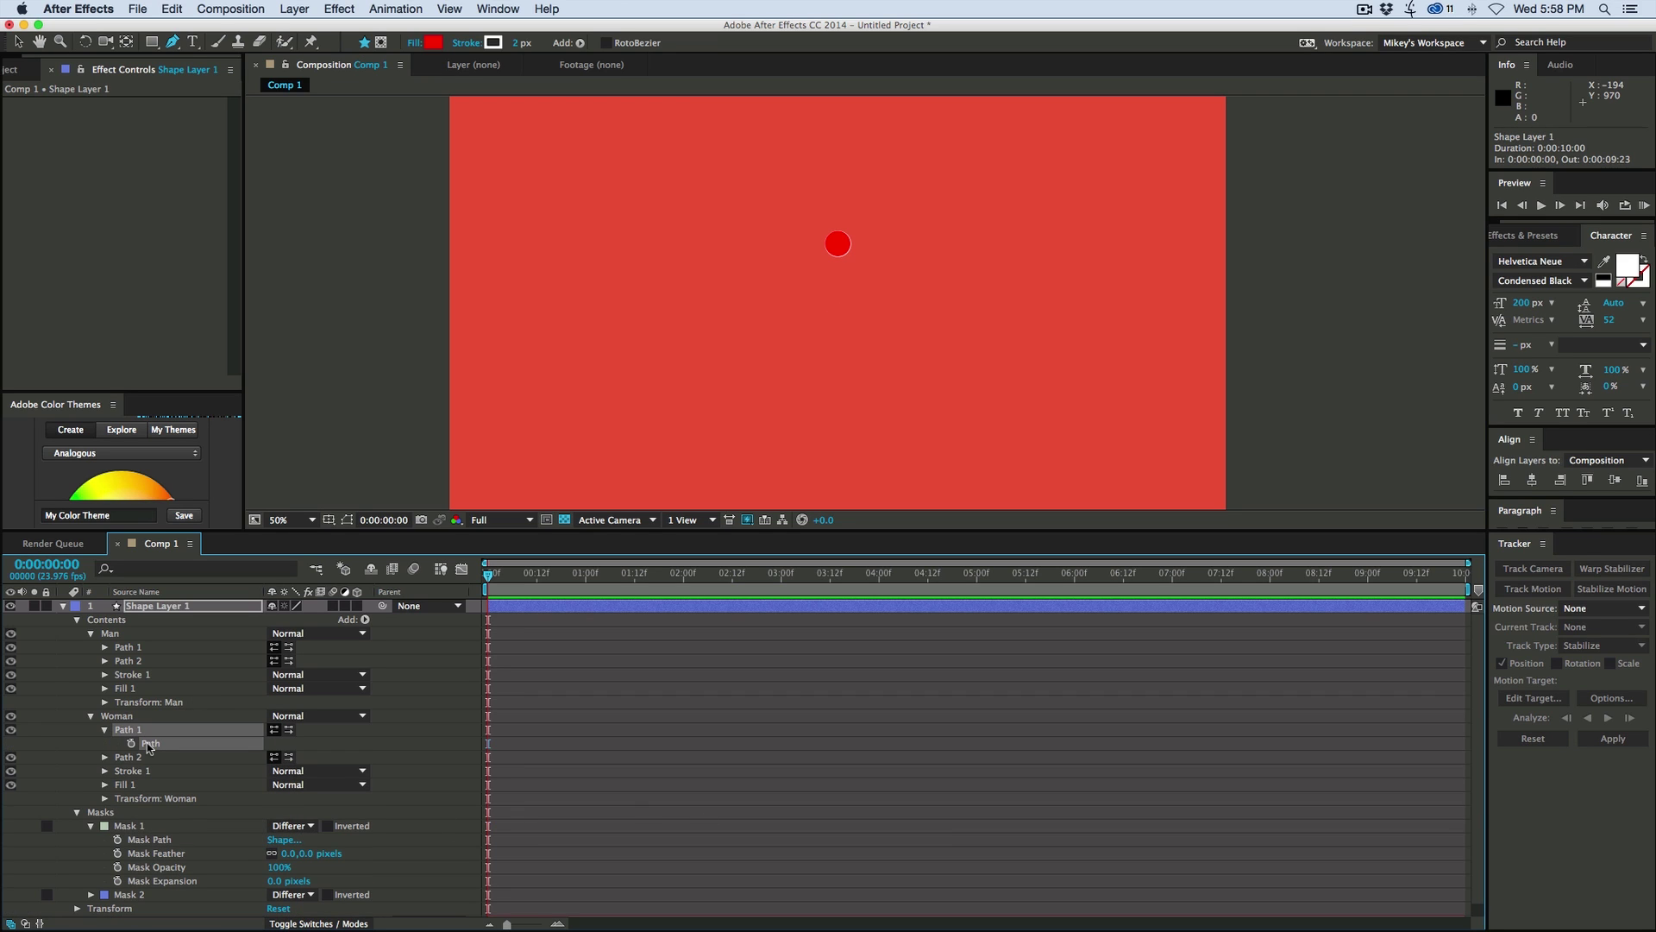
pyautogui.click(91, 826)
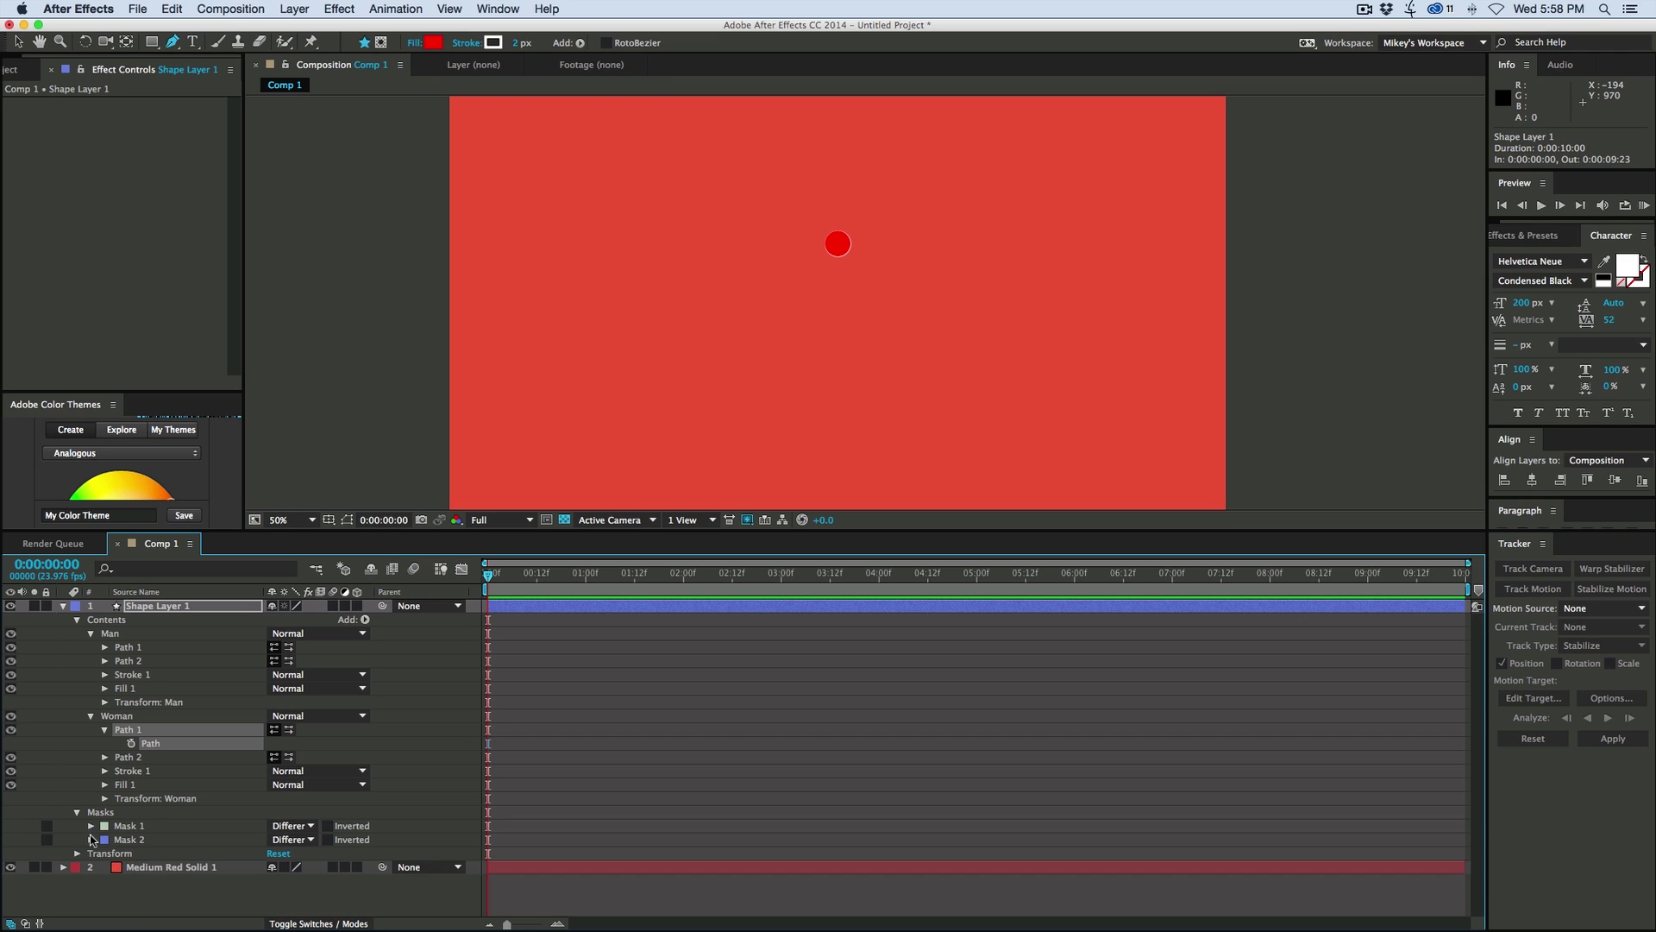
pyautogui.click(90, 840)
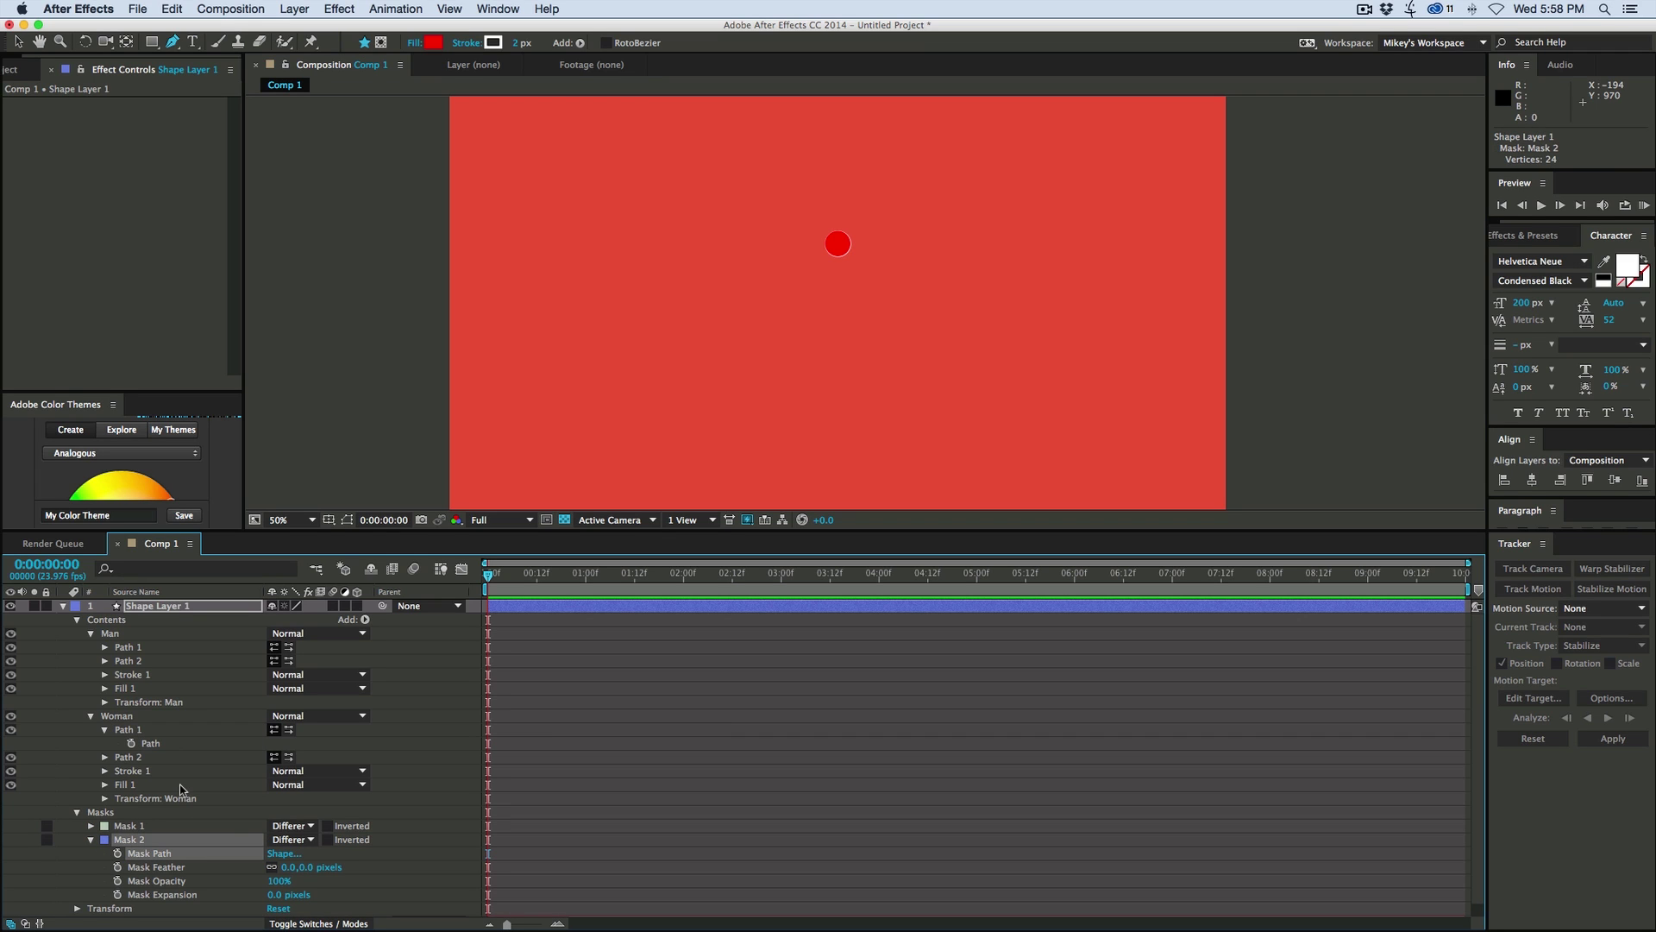
pyautogui.click(123, 758)
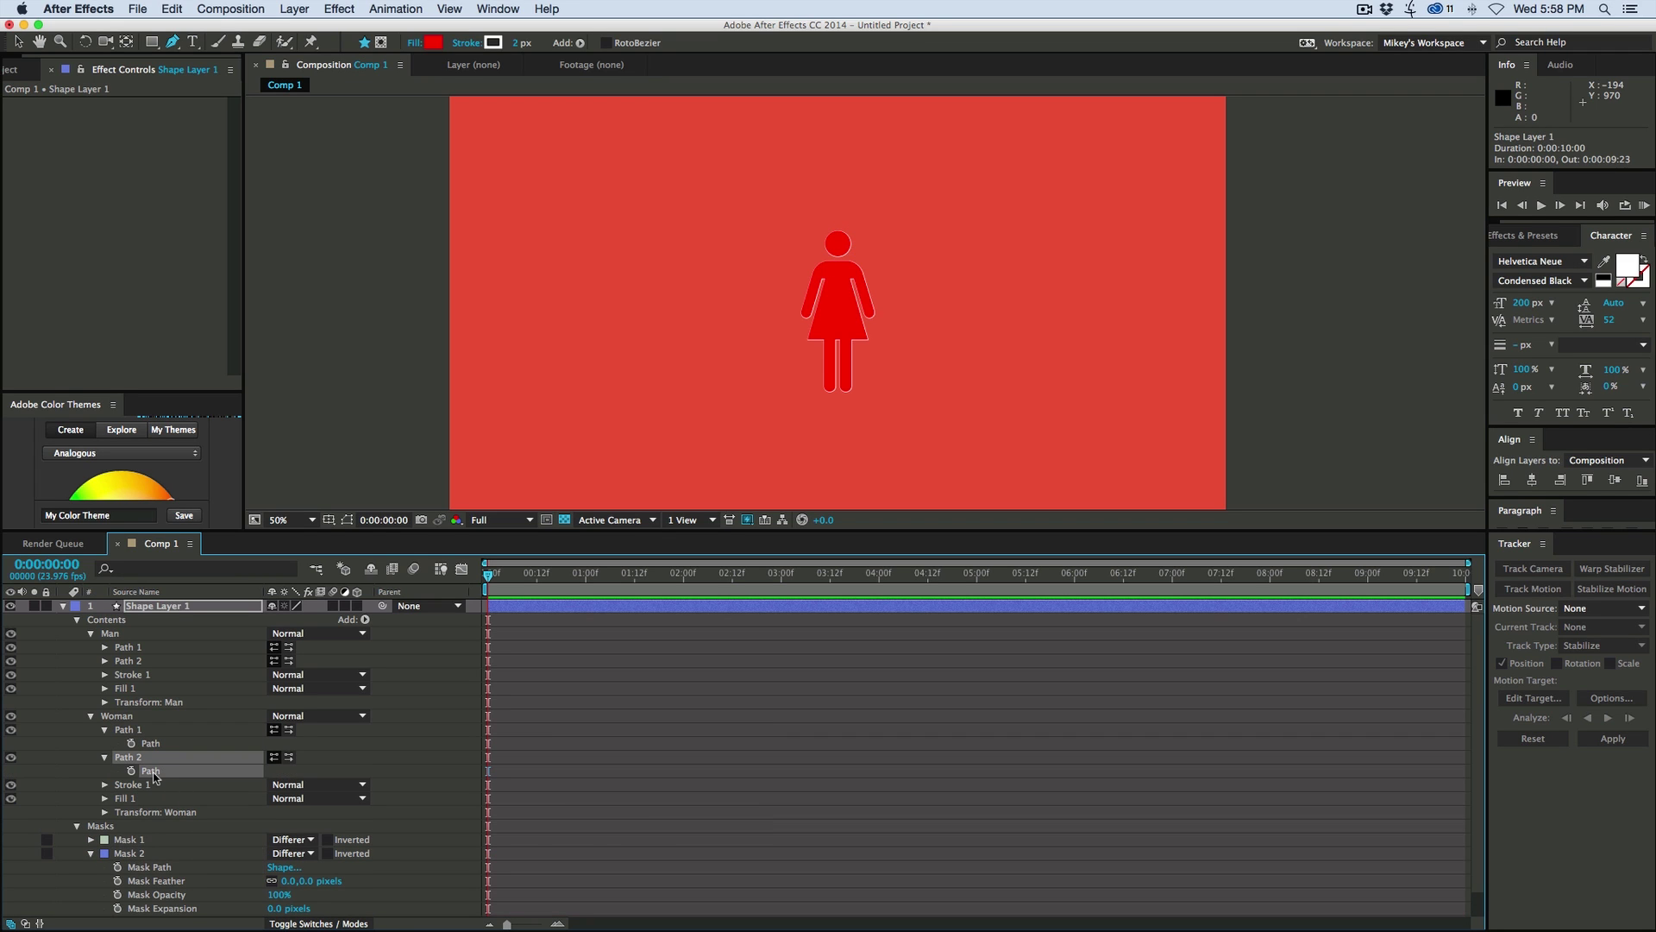
# Copy the whole man figure in Illustrator, then select Shape Layer 1's Masks group in After Effects
pyautogui.press('super+Tab')
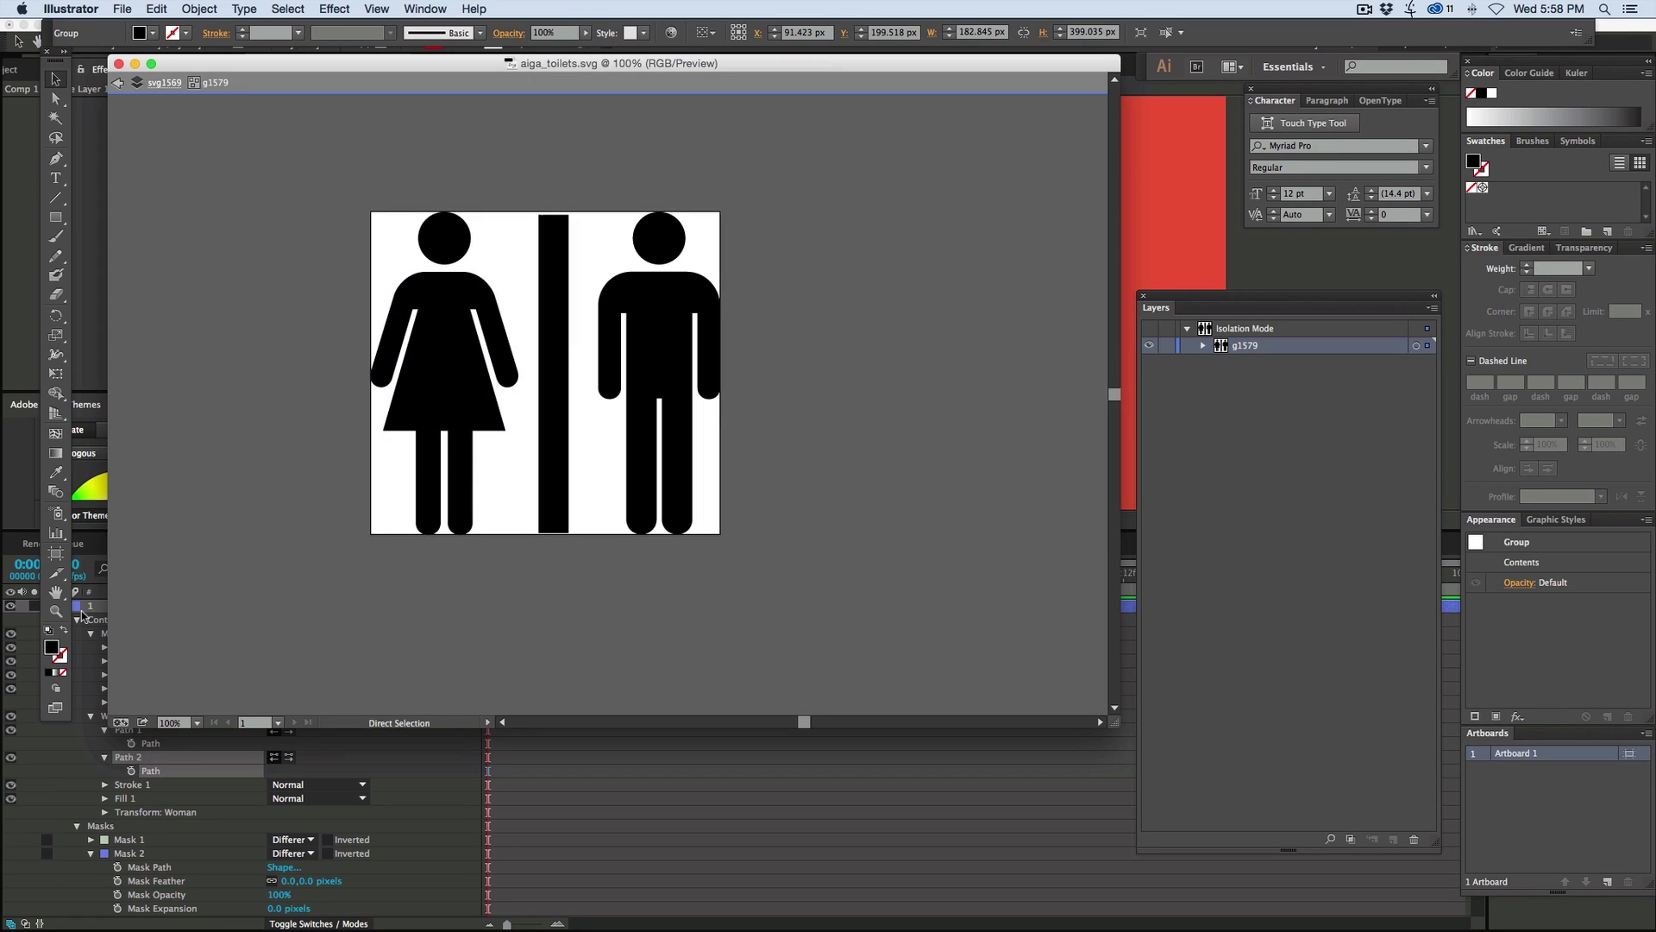
pyautogui.press('v')
pyautogui.click(660, 330)
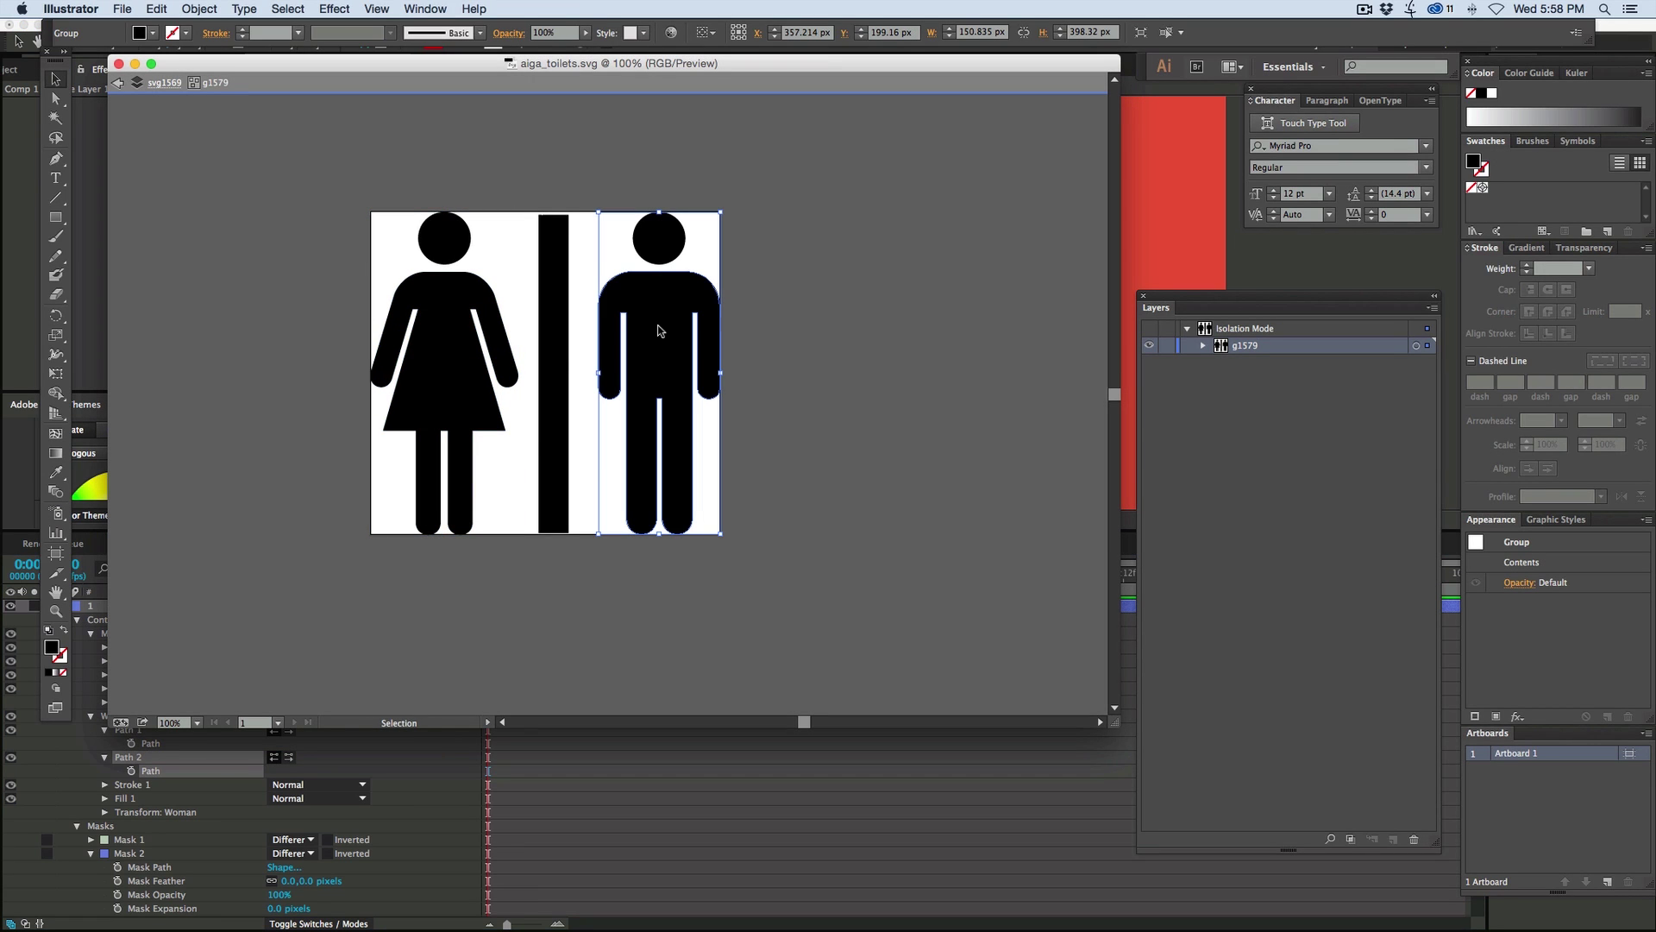
pyautogui.press('super+Tab')
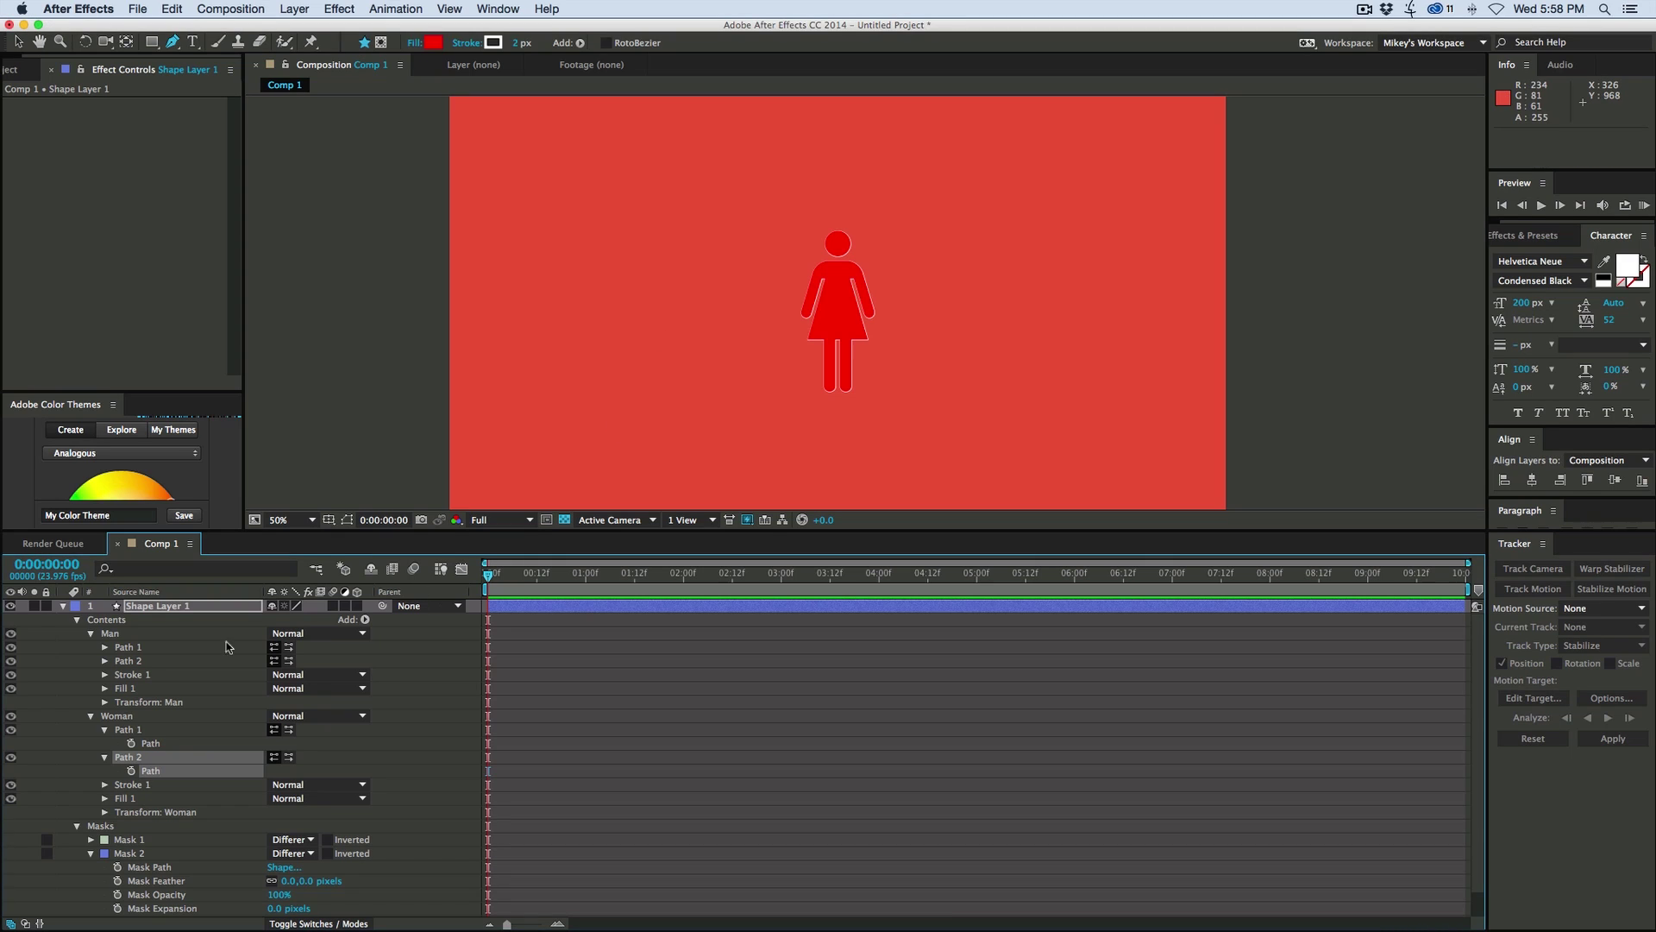
pyautogui.click(587, 603)
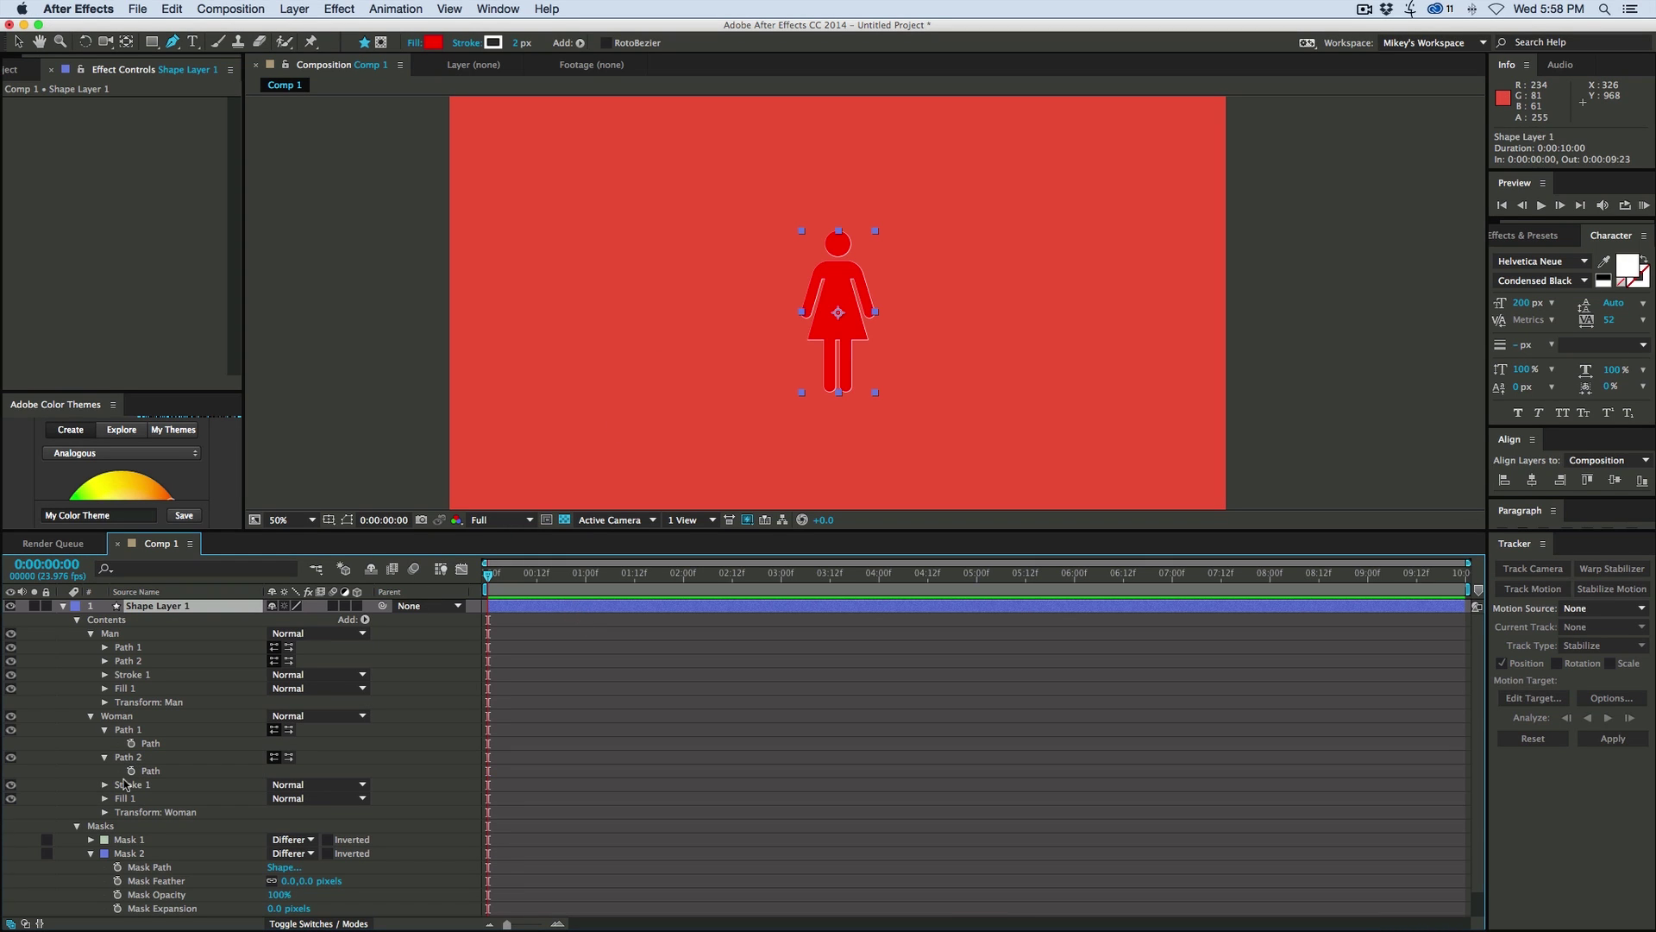
pyautogui.click(110, 830)
# Hide the Woman figure and move Man's Path 1 beneath Path 2
pyautogui.press('Delete')
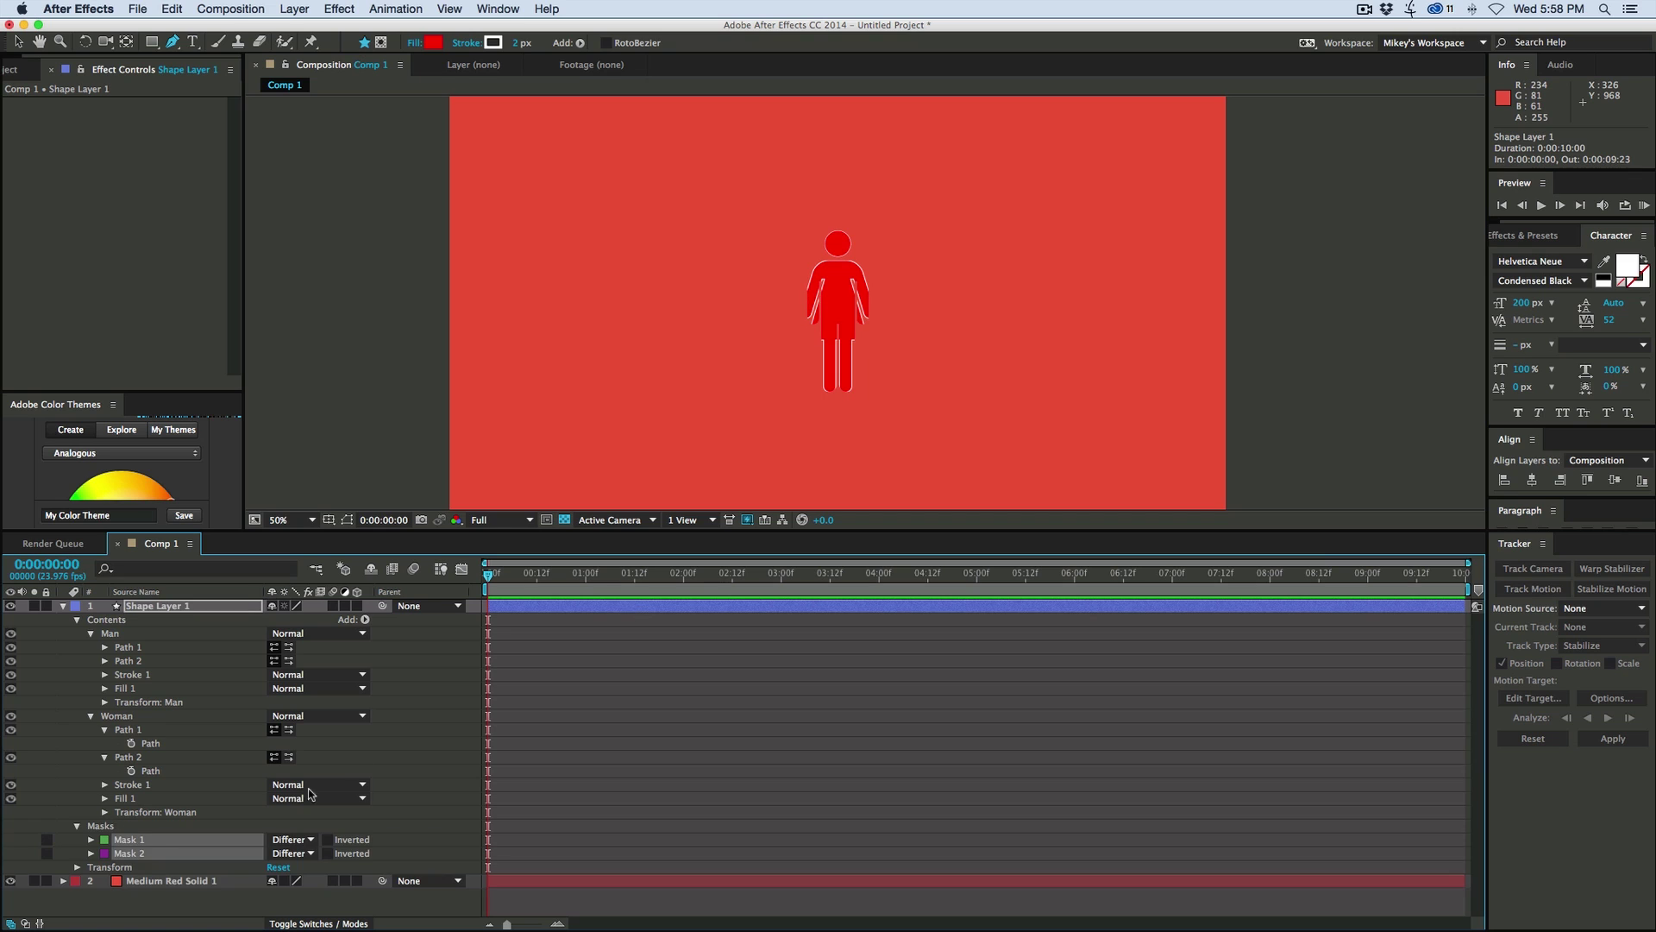
pyautogui.press('super+z')
pyautogui.click(91, 839)
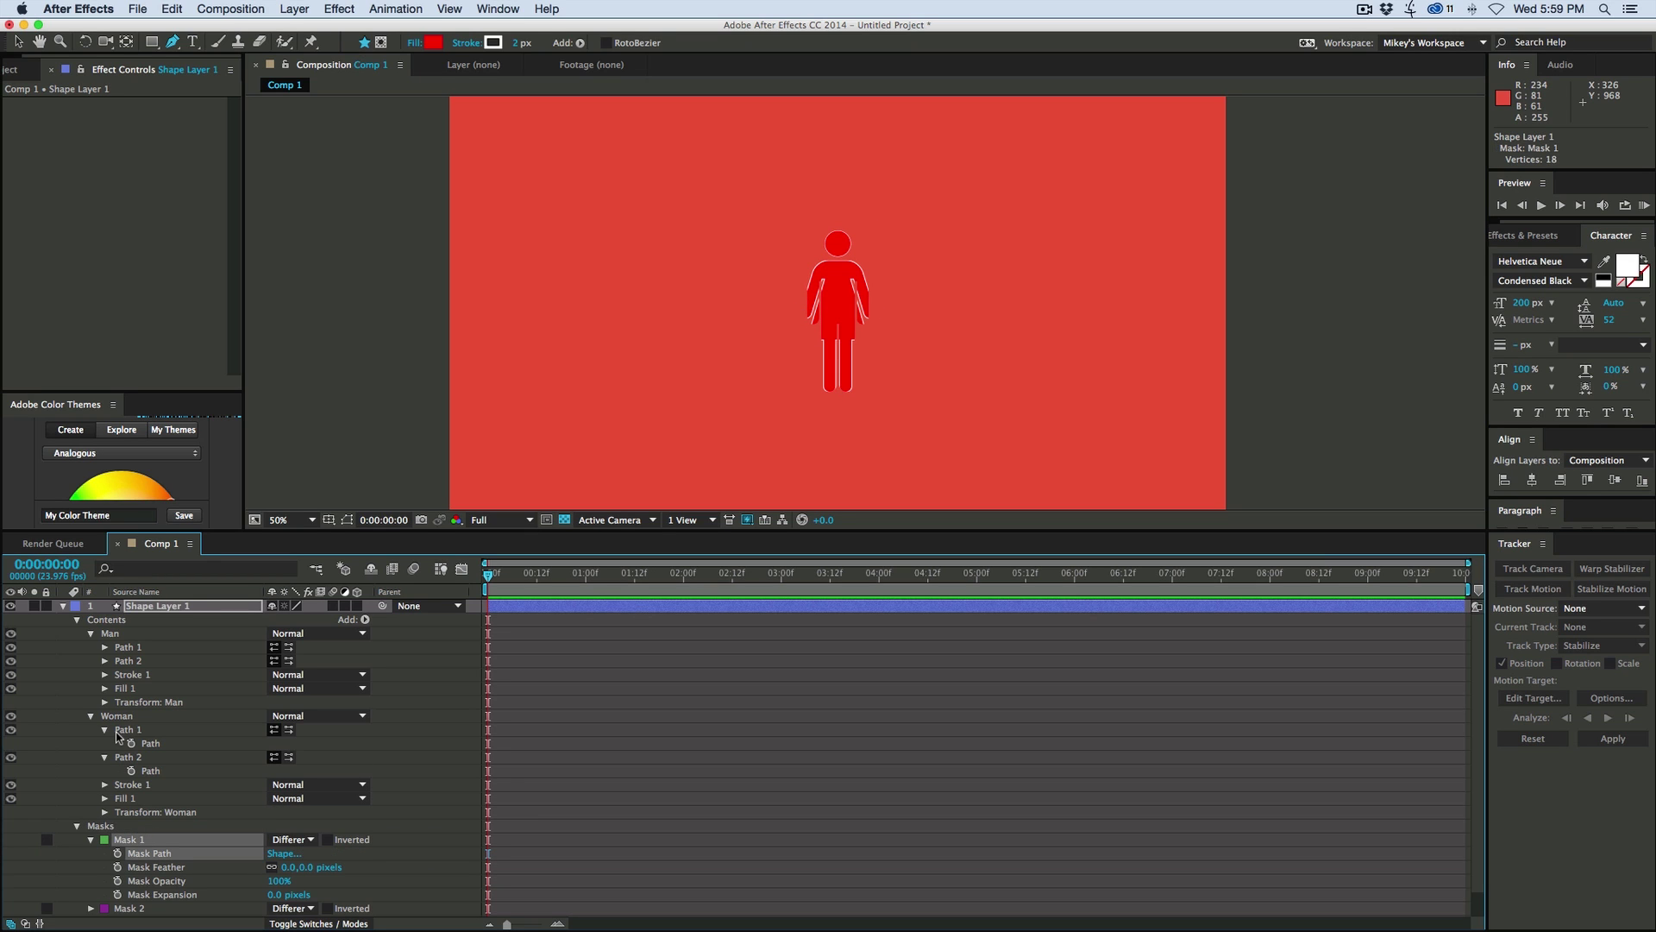
pyautogui.click(91, 716)
pyautogui.click(10, 716)
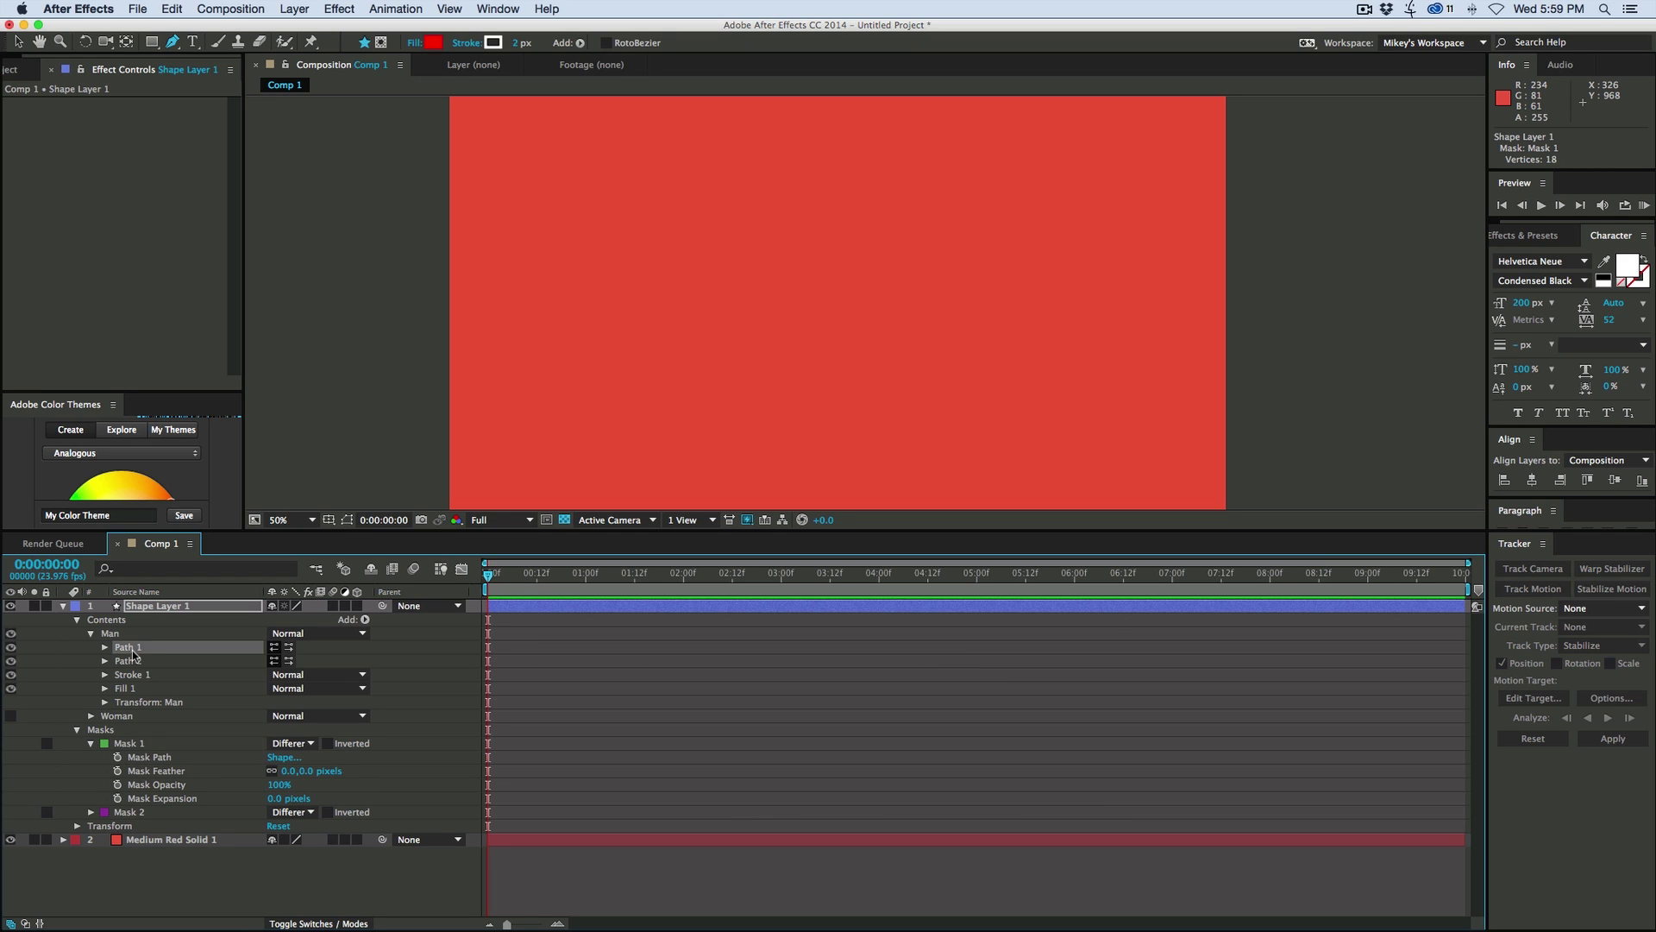
pyautogui.click(104, 647)
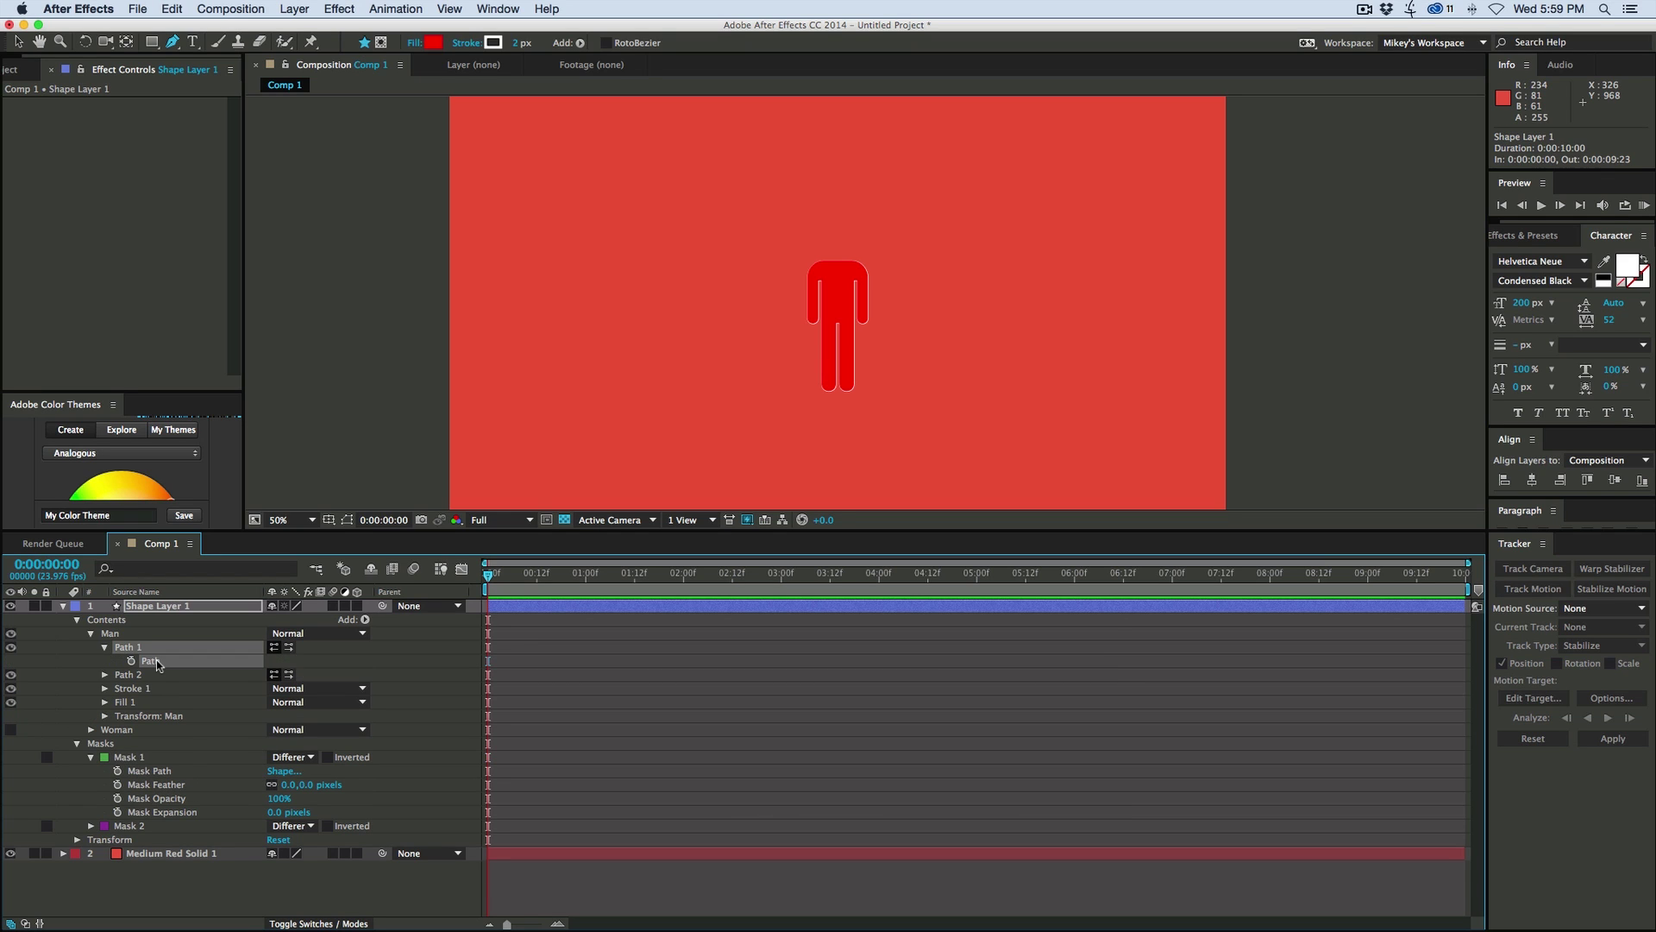
pyautogui.click(105, 647)
pyautogui.moveTo(127, 654); pyautogui.dragTo(130, 669)
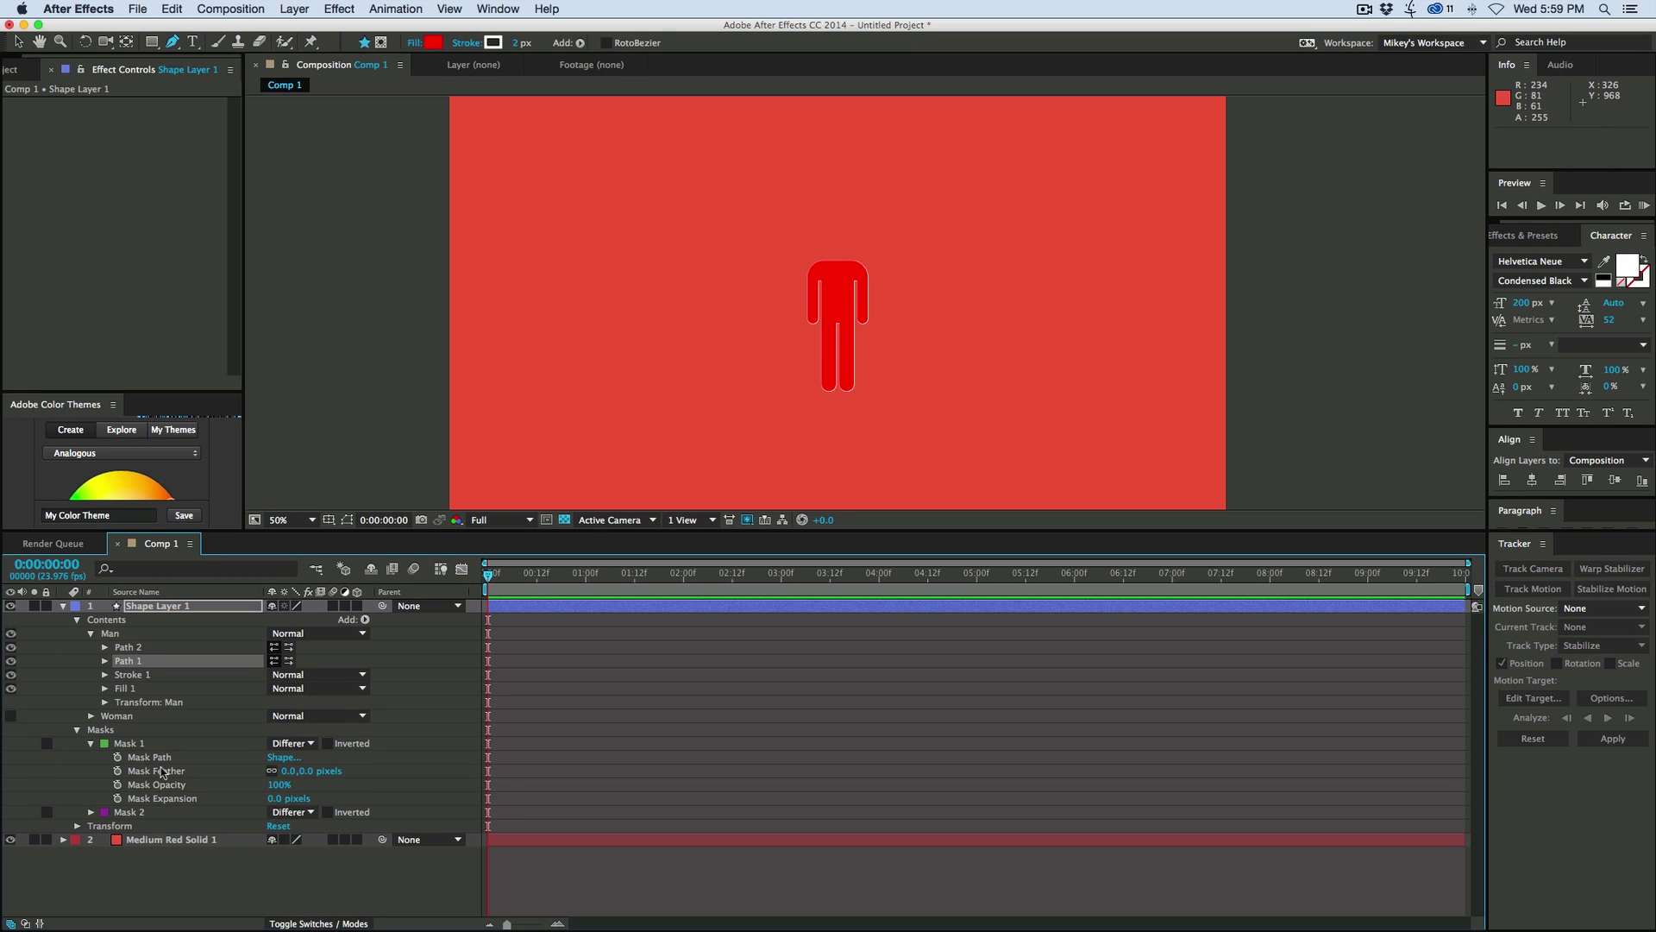
# Paste Mask 2's head outline into Man's Path 2, then delete the leftover Masks group
pyautogui.click(91, 743)
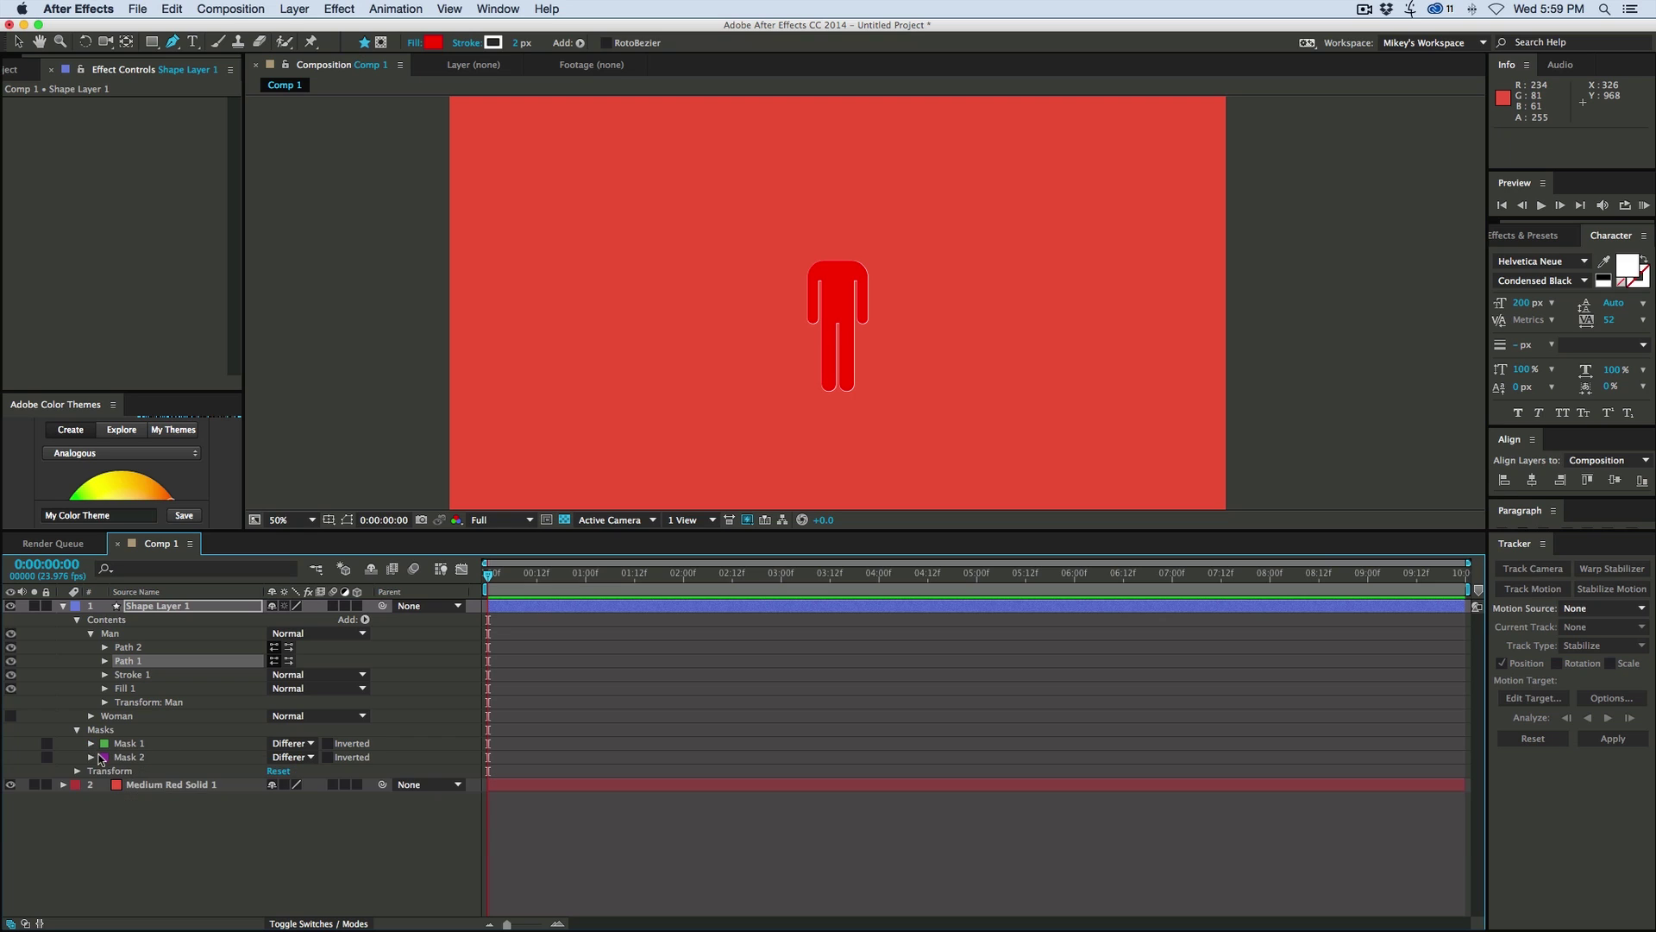
pyautogui.click(91, 756)
pyautogui.click(154, 772)
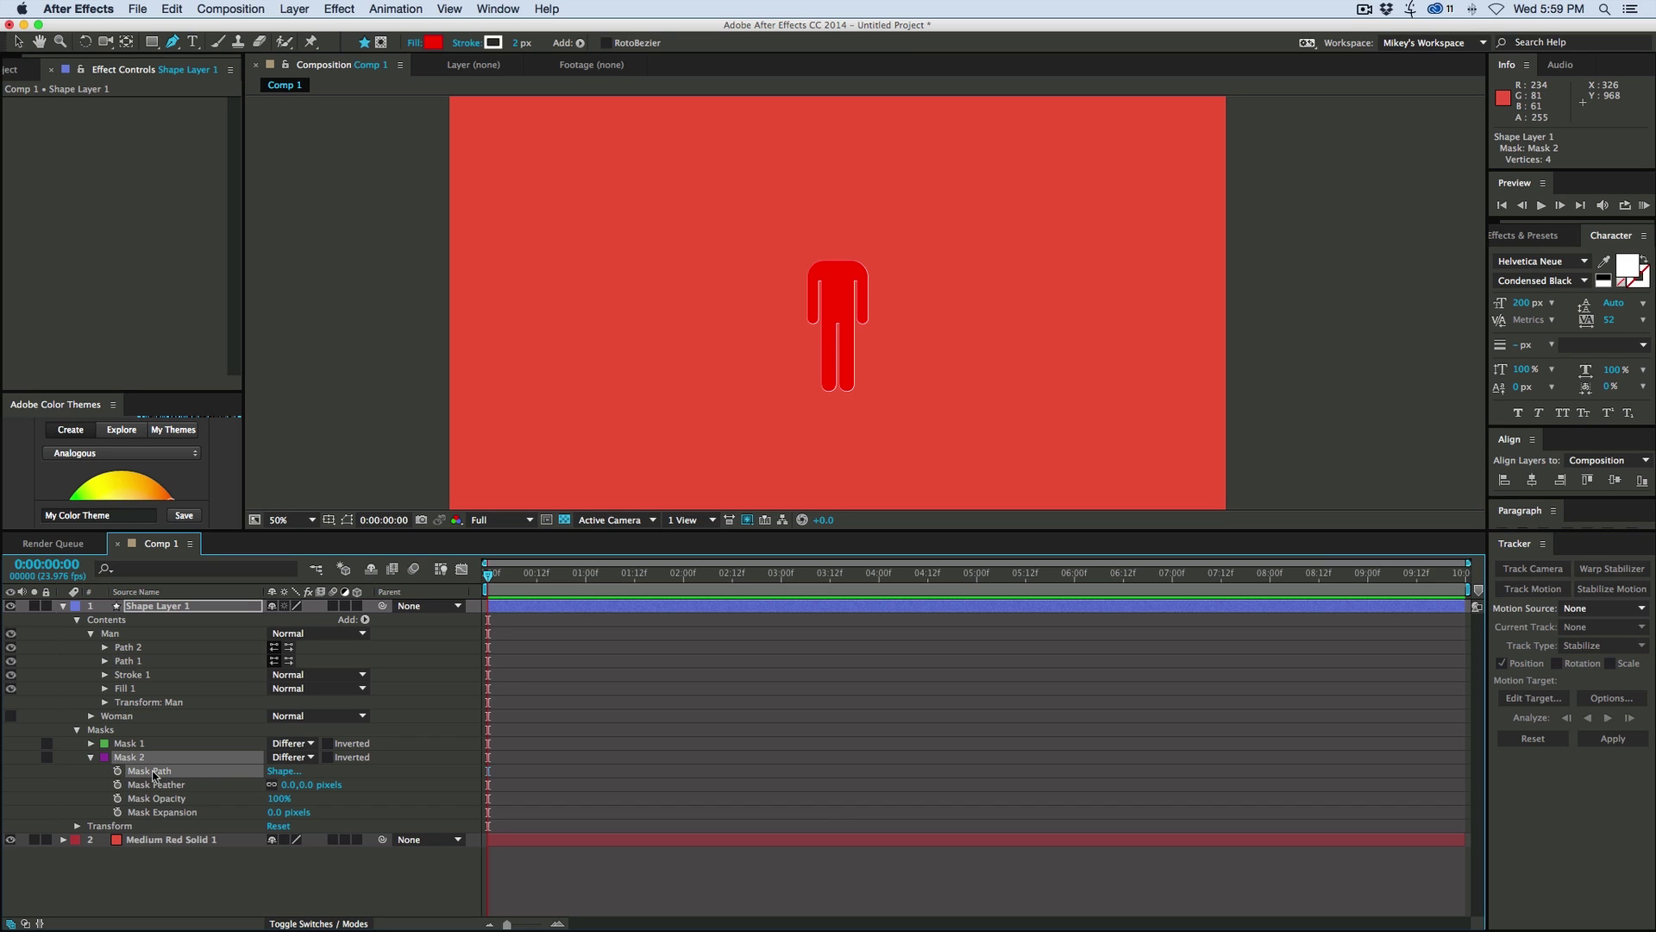
pyautogui.click(104, 647)
pyautogui.click(152, 662)
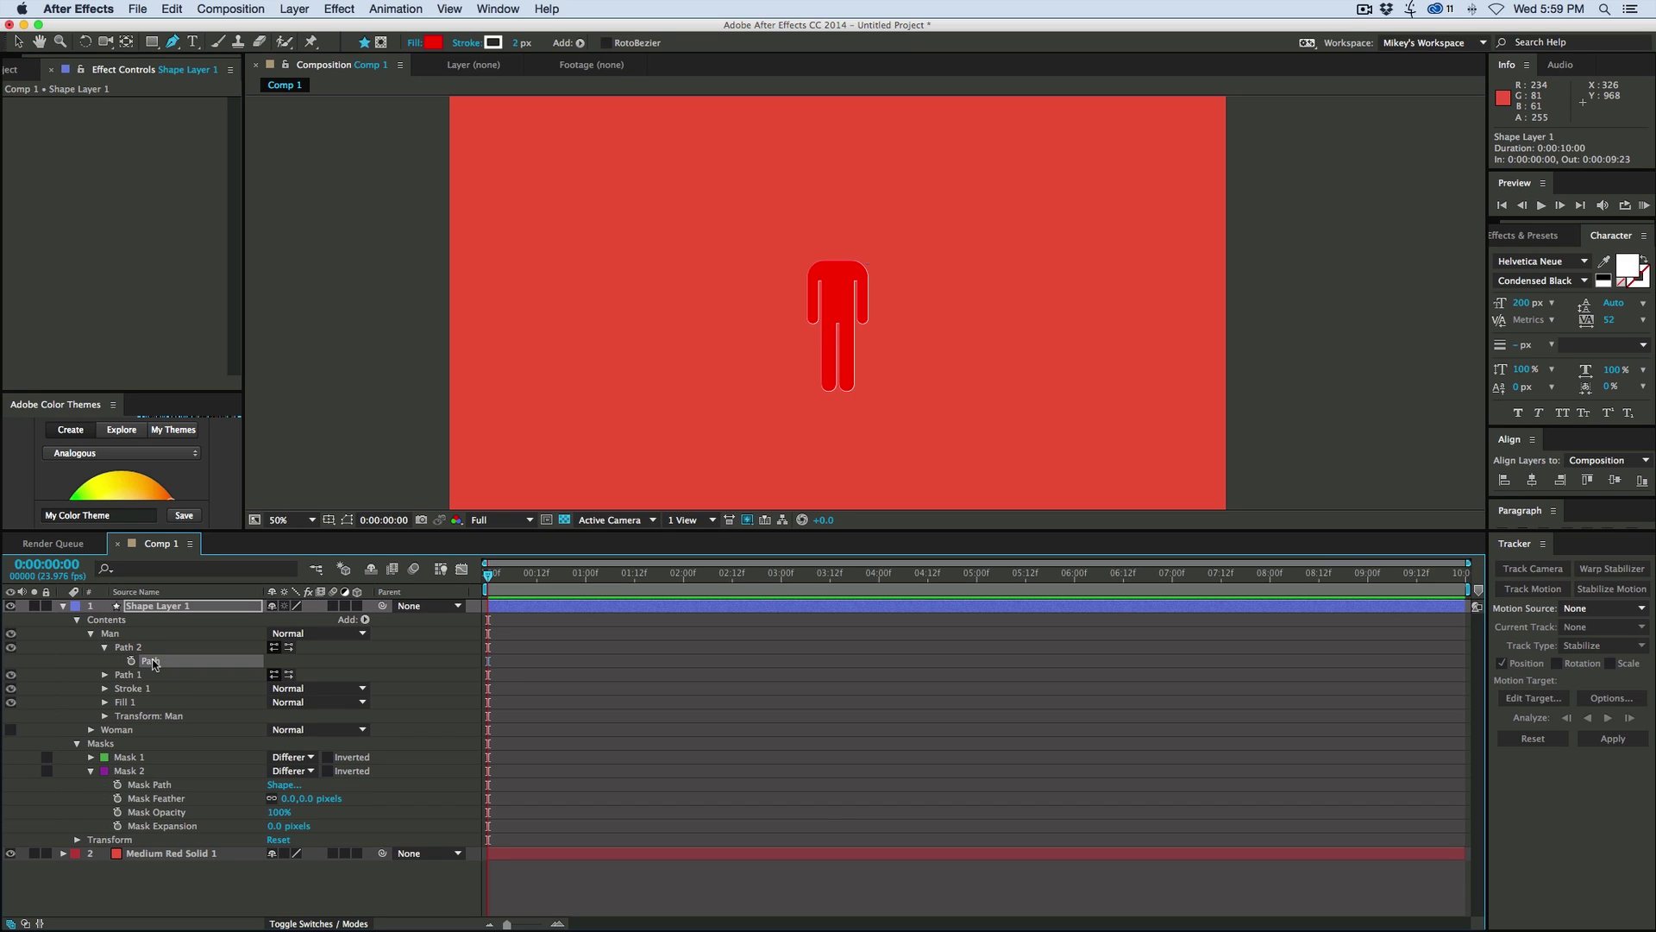
pyautogui.press('super+v')
pyautogui.click(104, 647)
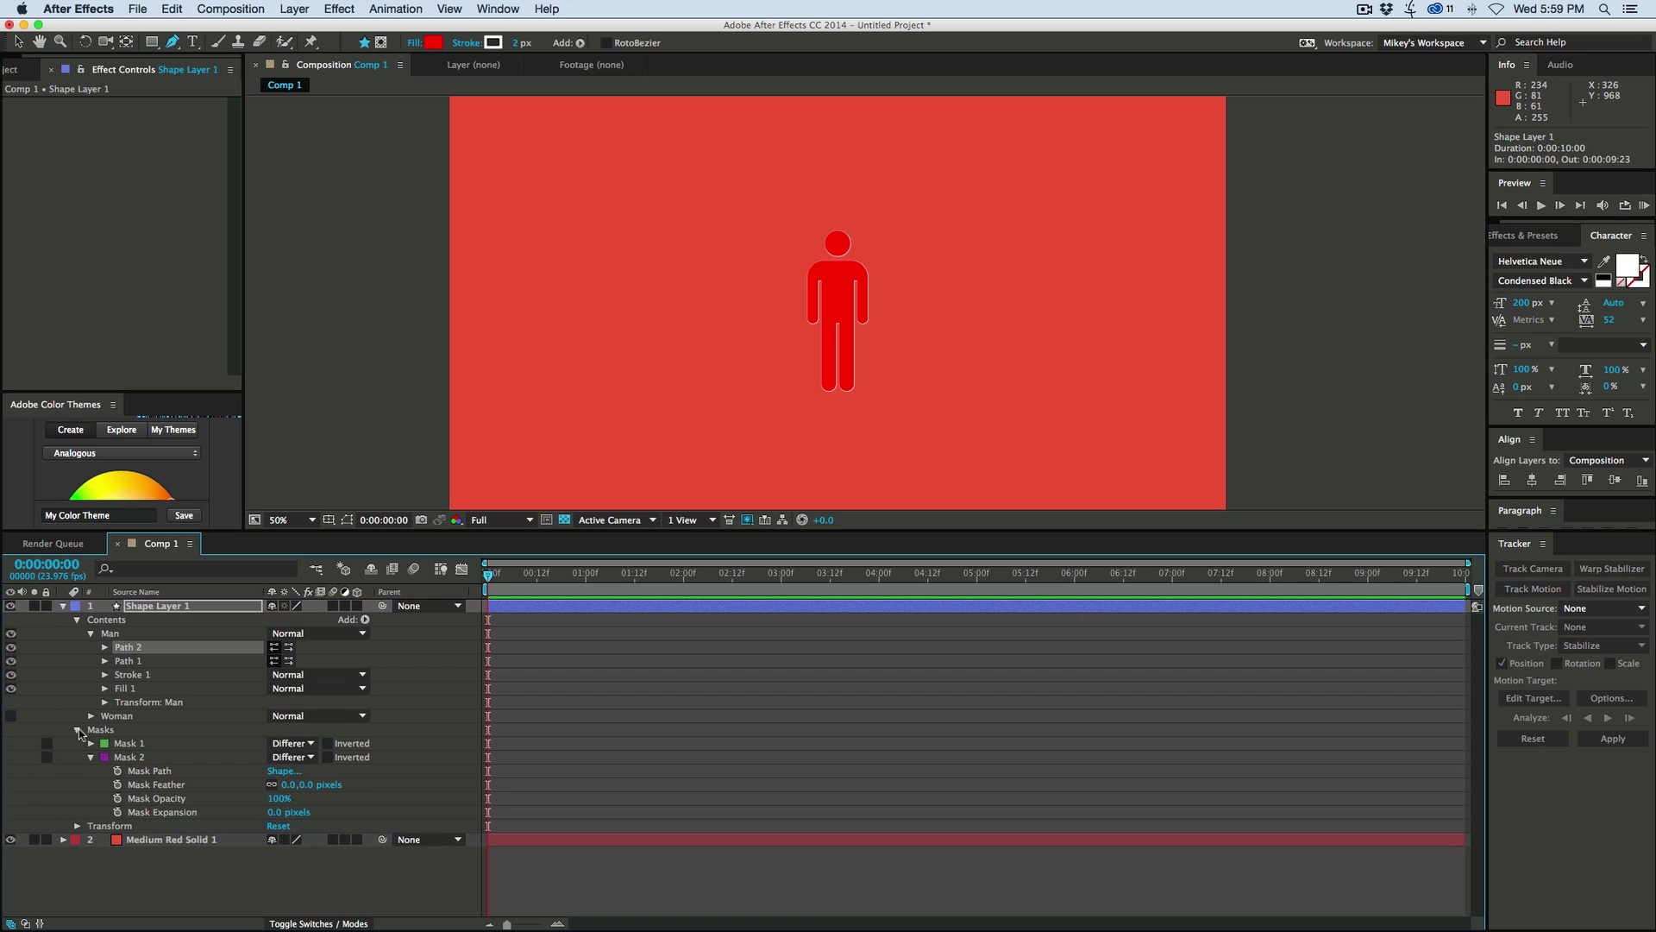
pyautogui.click(77, 729)
pyautogui.click(102, 730)
pyautogui.press('Delete')
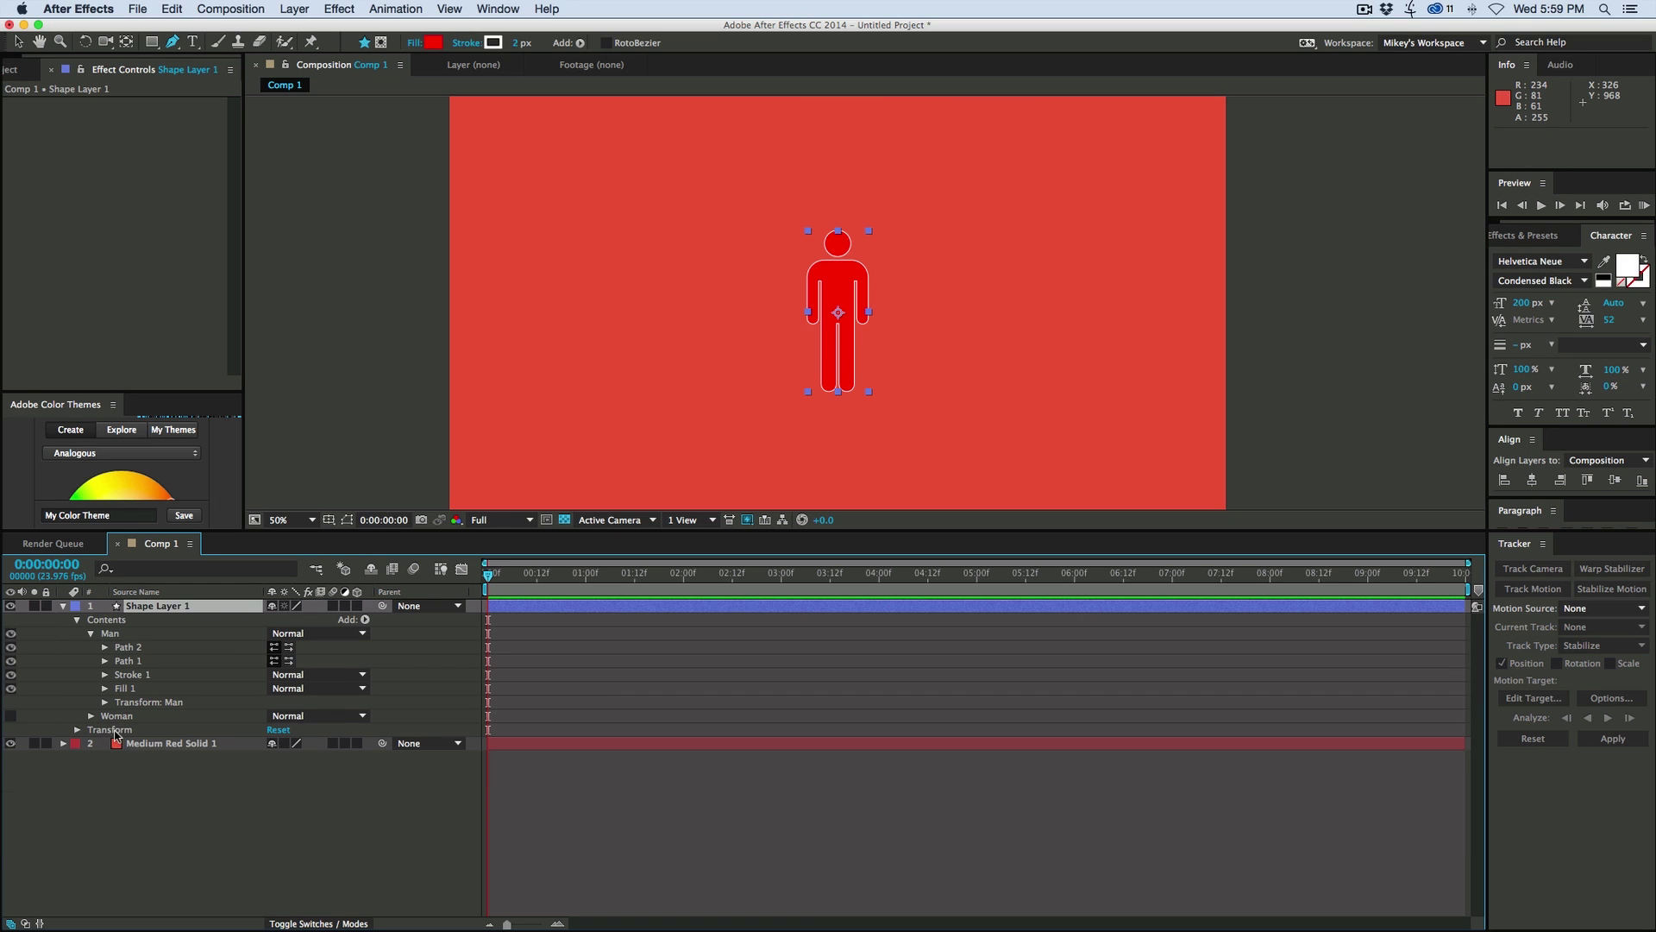
pyautogui.click(91, 634)
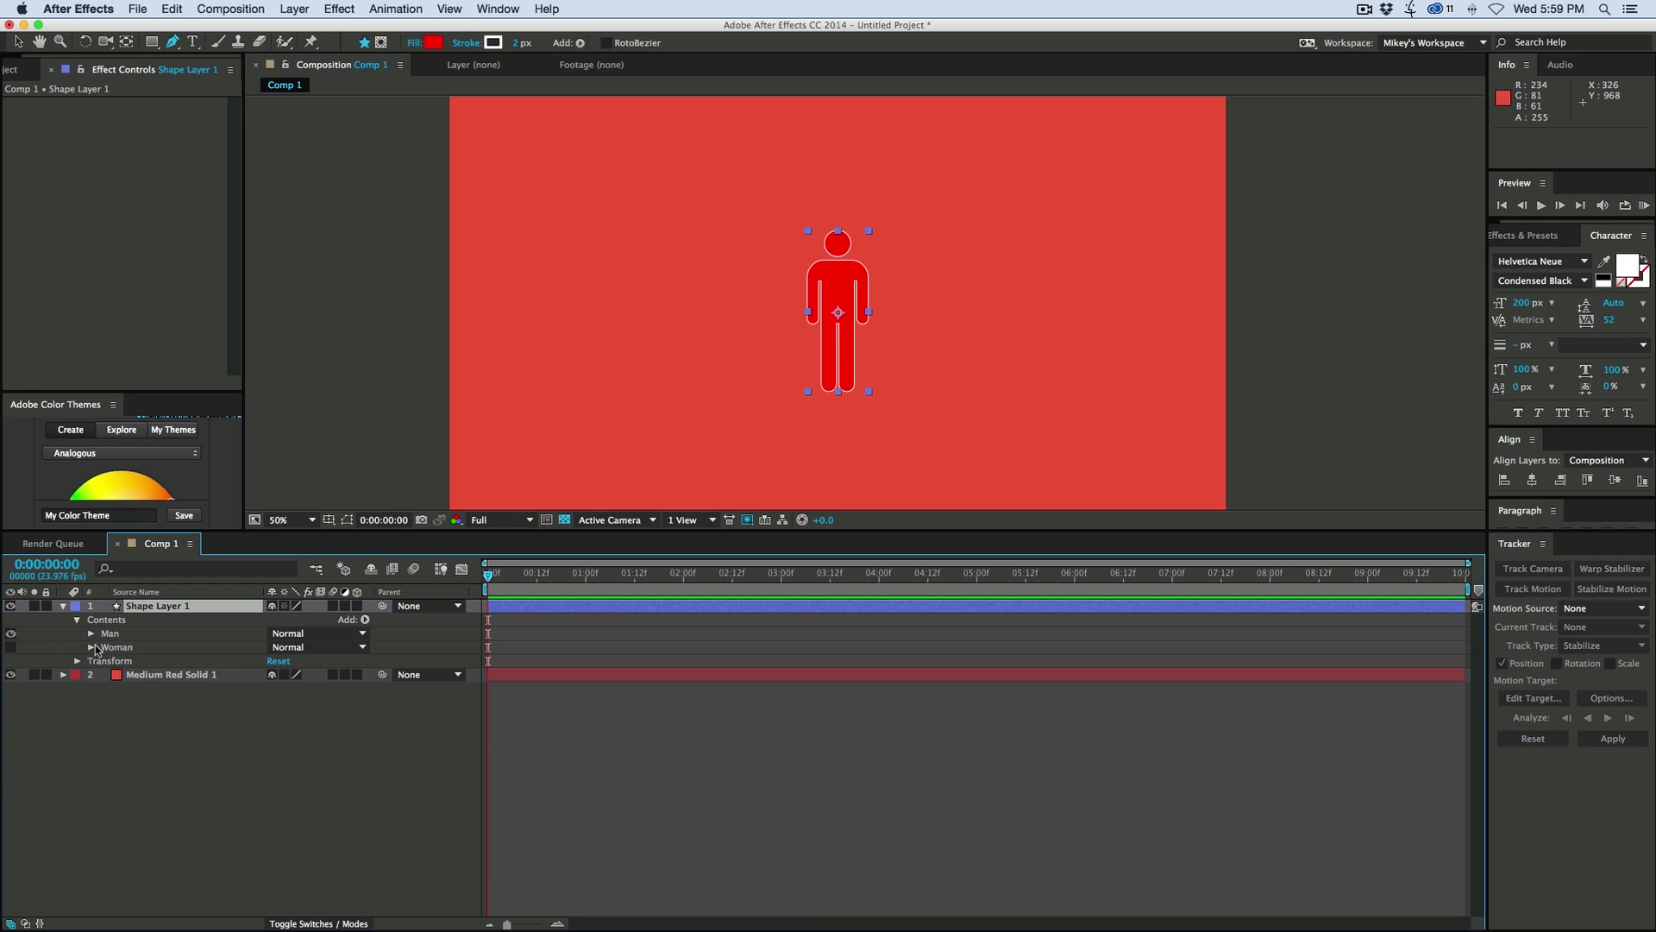
# Show the Woman figure again and add a Checkbox Control effect renamed Man/Woman
pyautogui.click(10, 647)
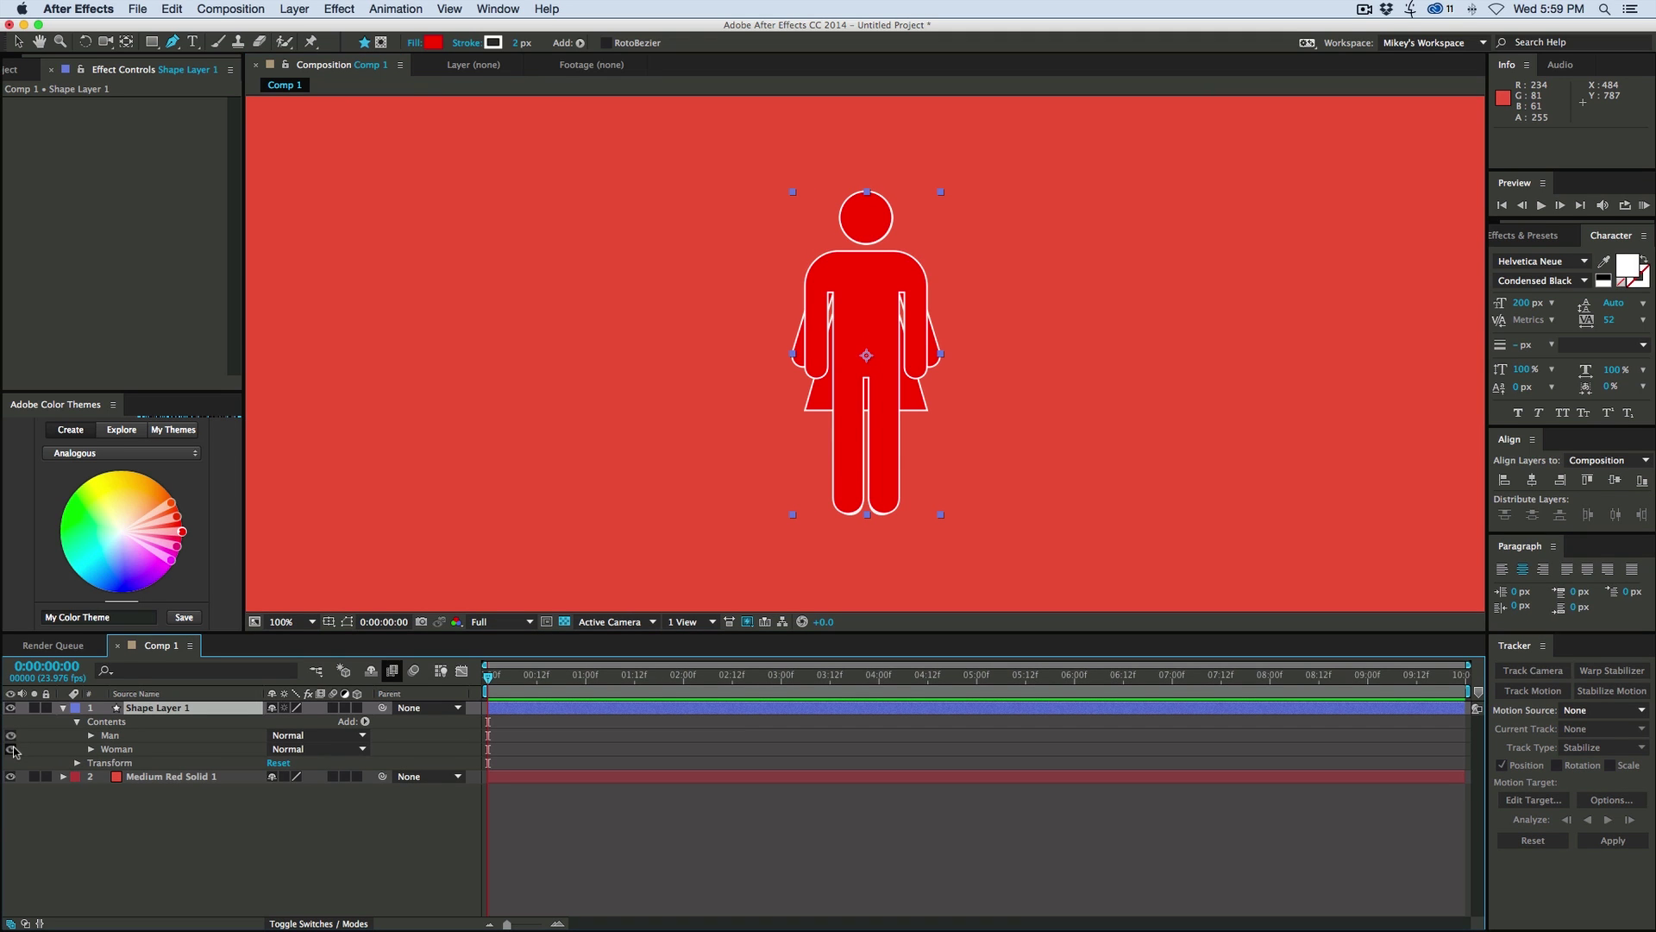
pyautogui.click(12, 735)
pyautogui.click(11, 735)
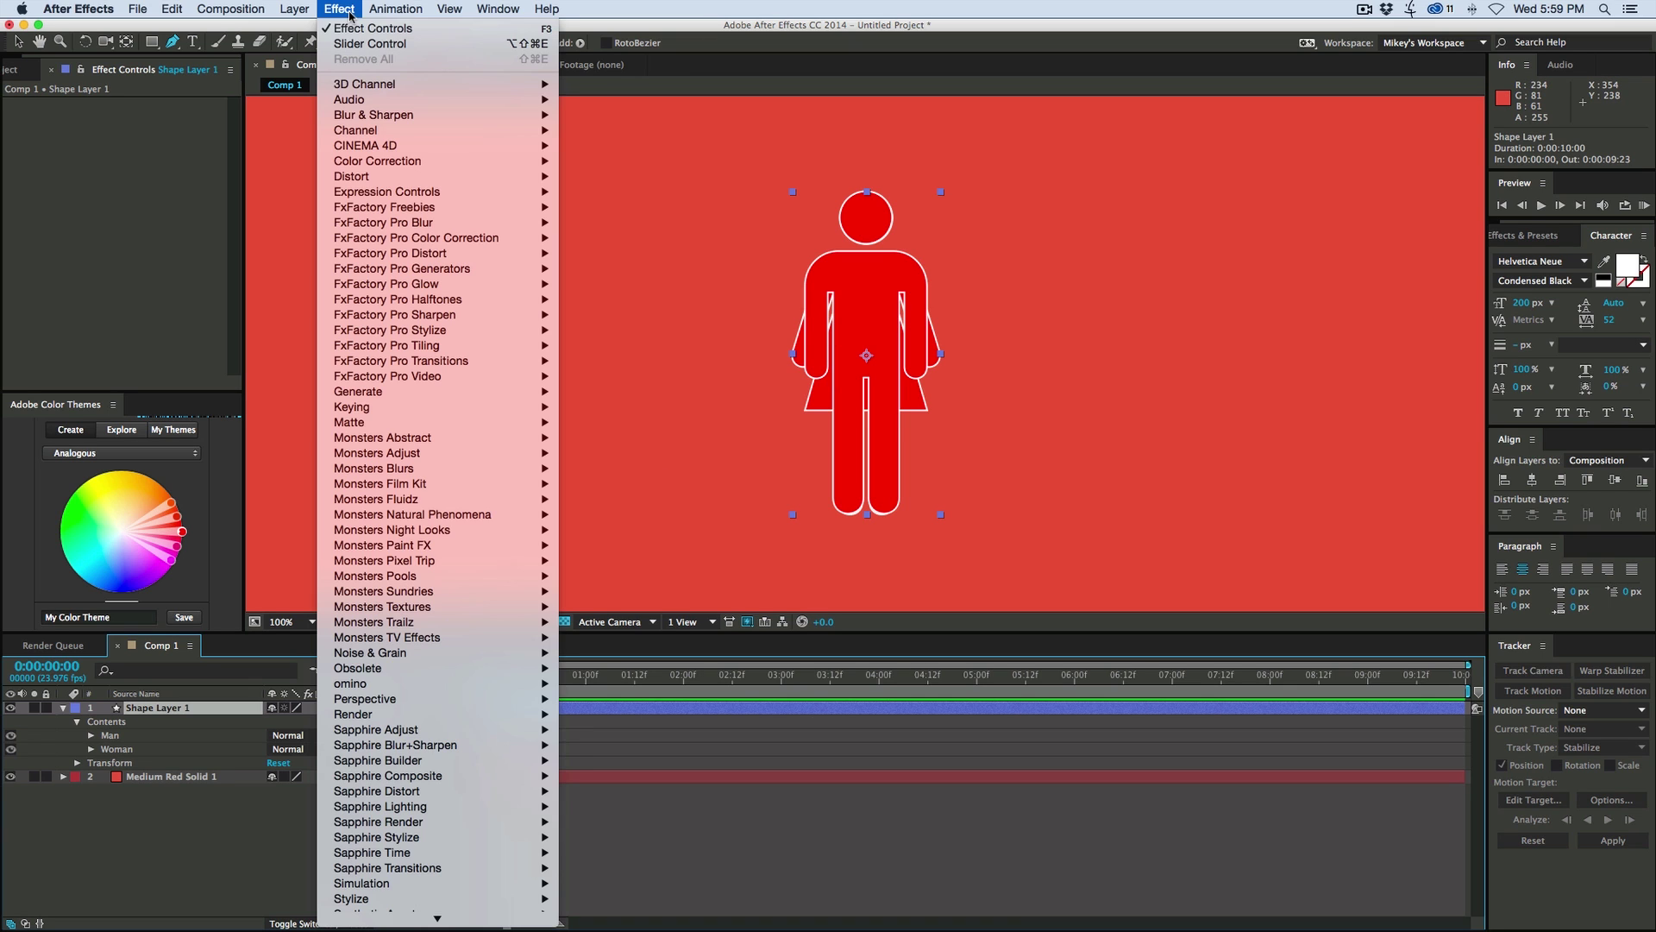
pyautogui.moveTo(425, 197)
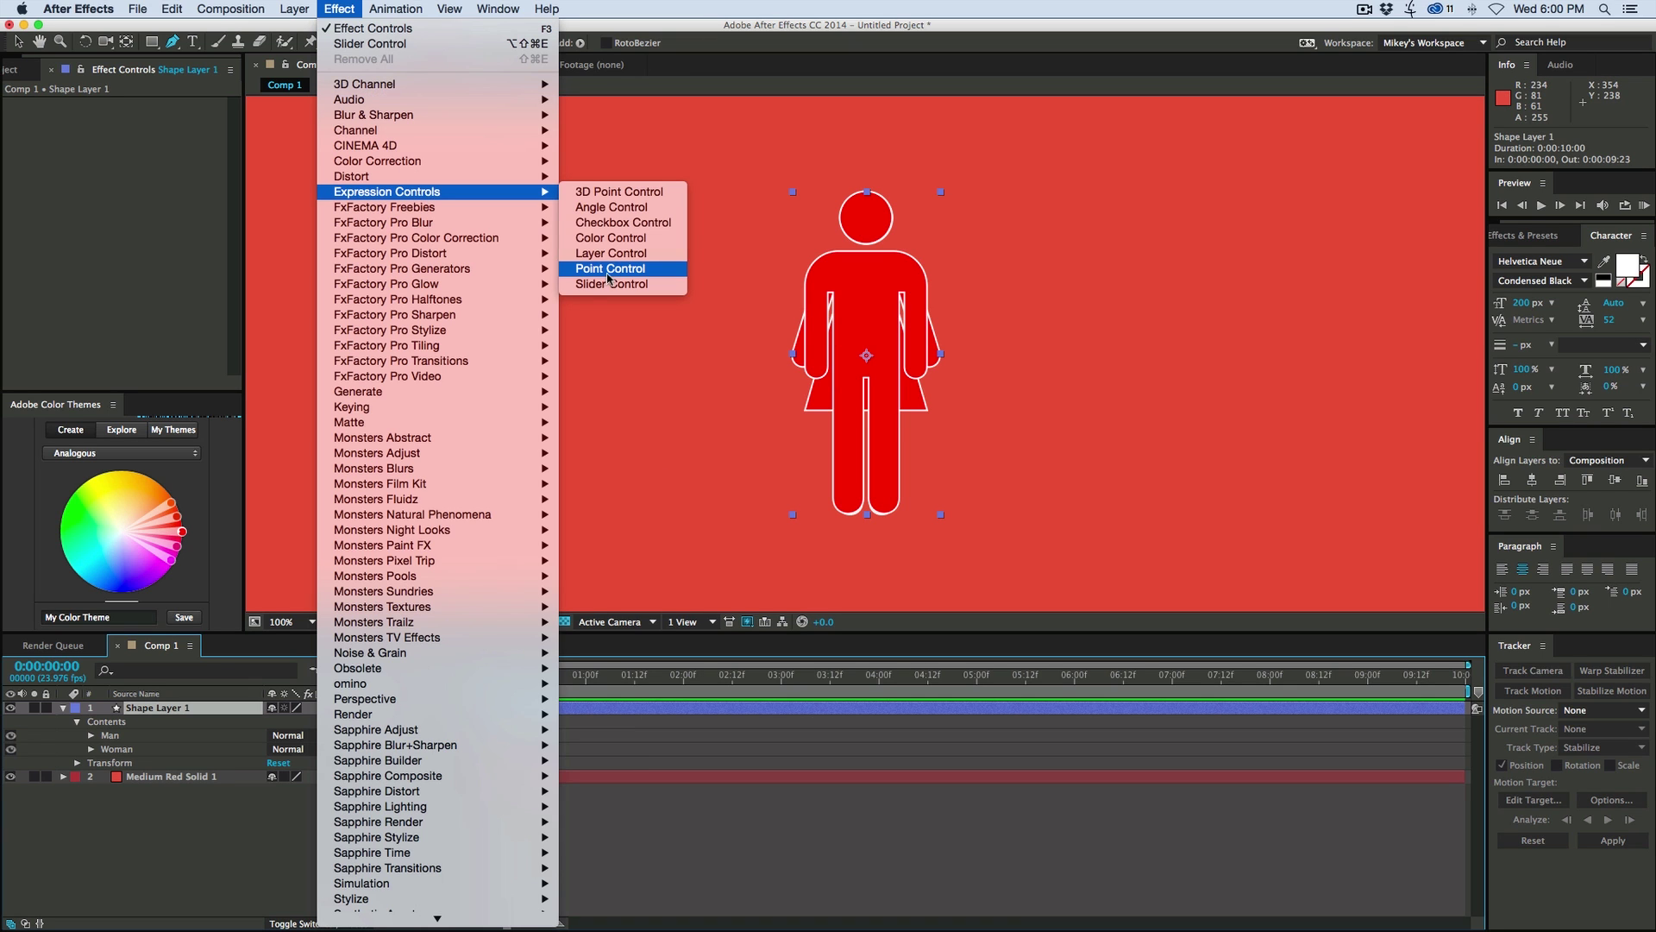
pyautogui.click(623, 223)
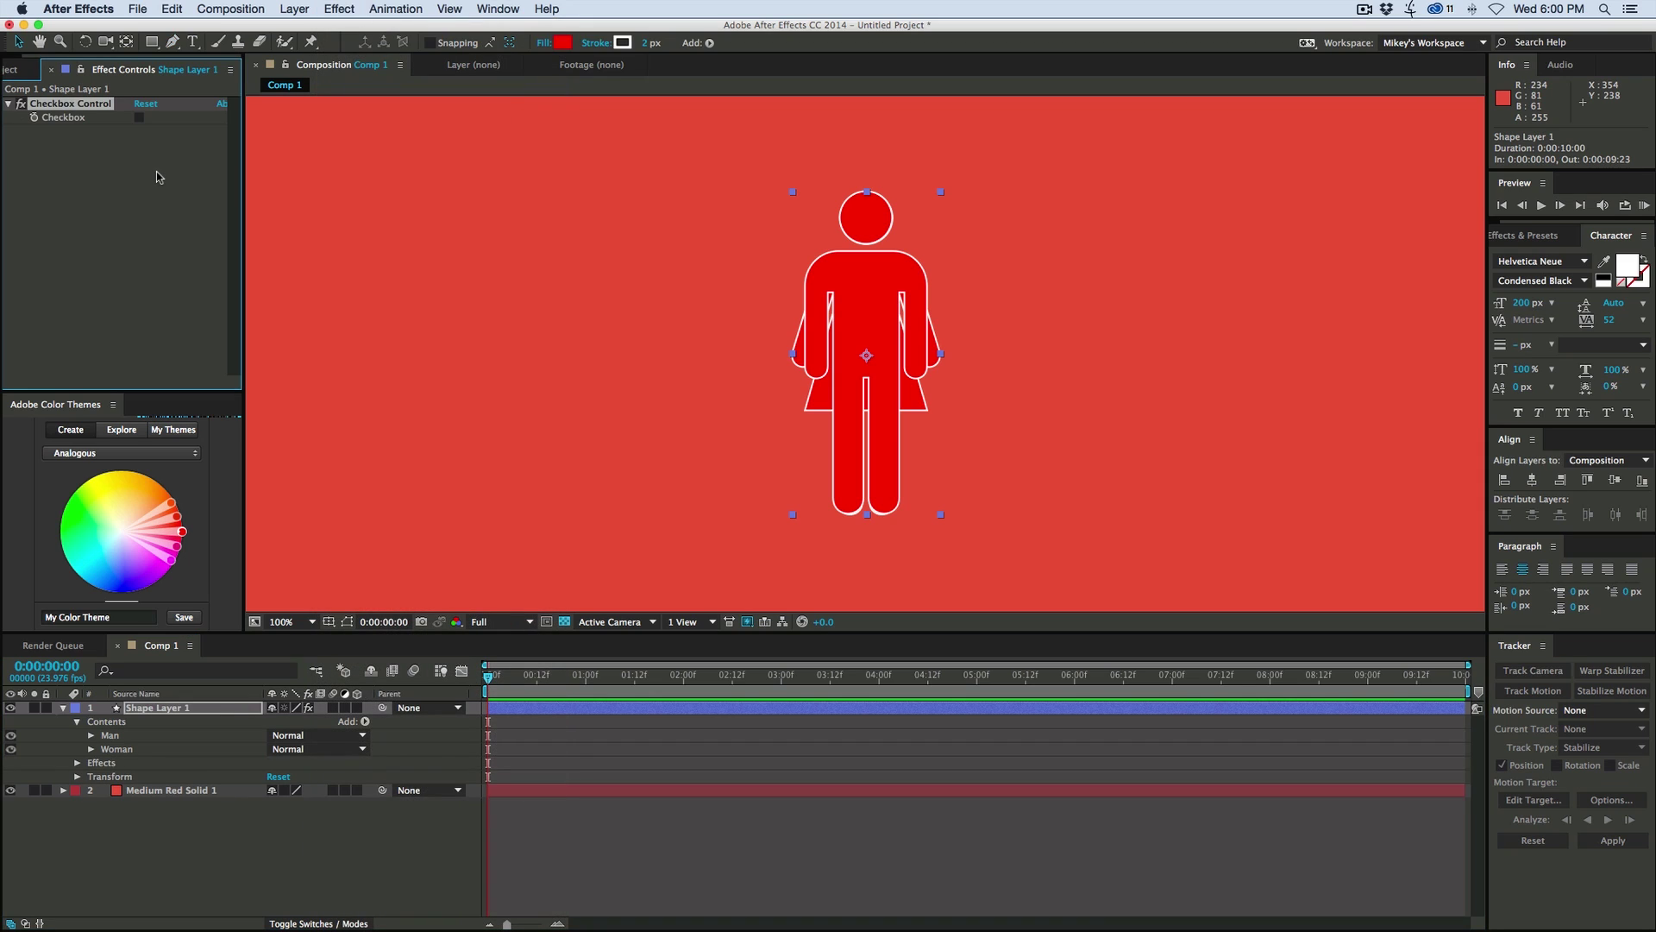
pyautogui.press('Return')
pyautogui.write('Man/Woman')
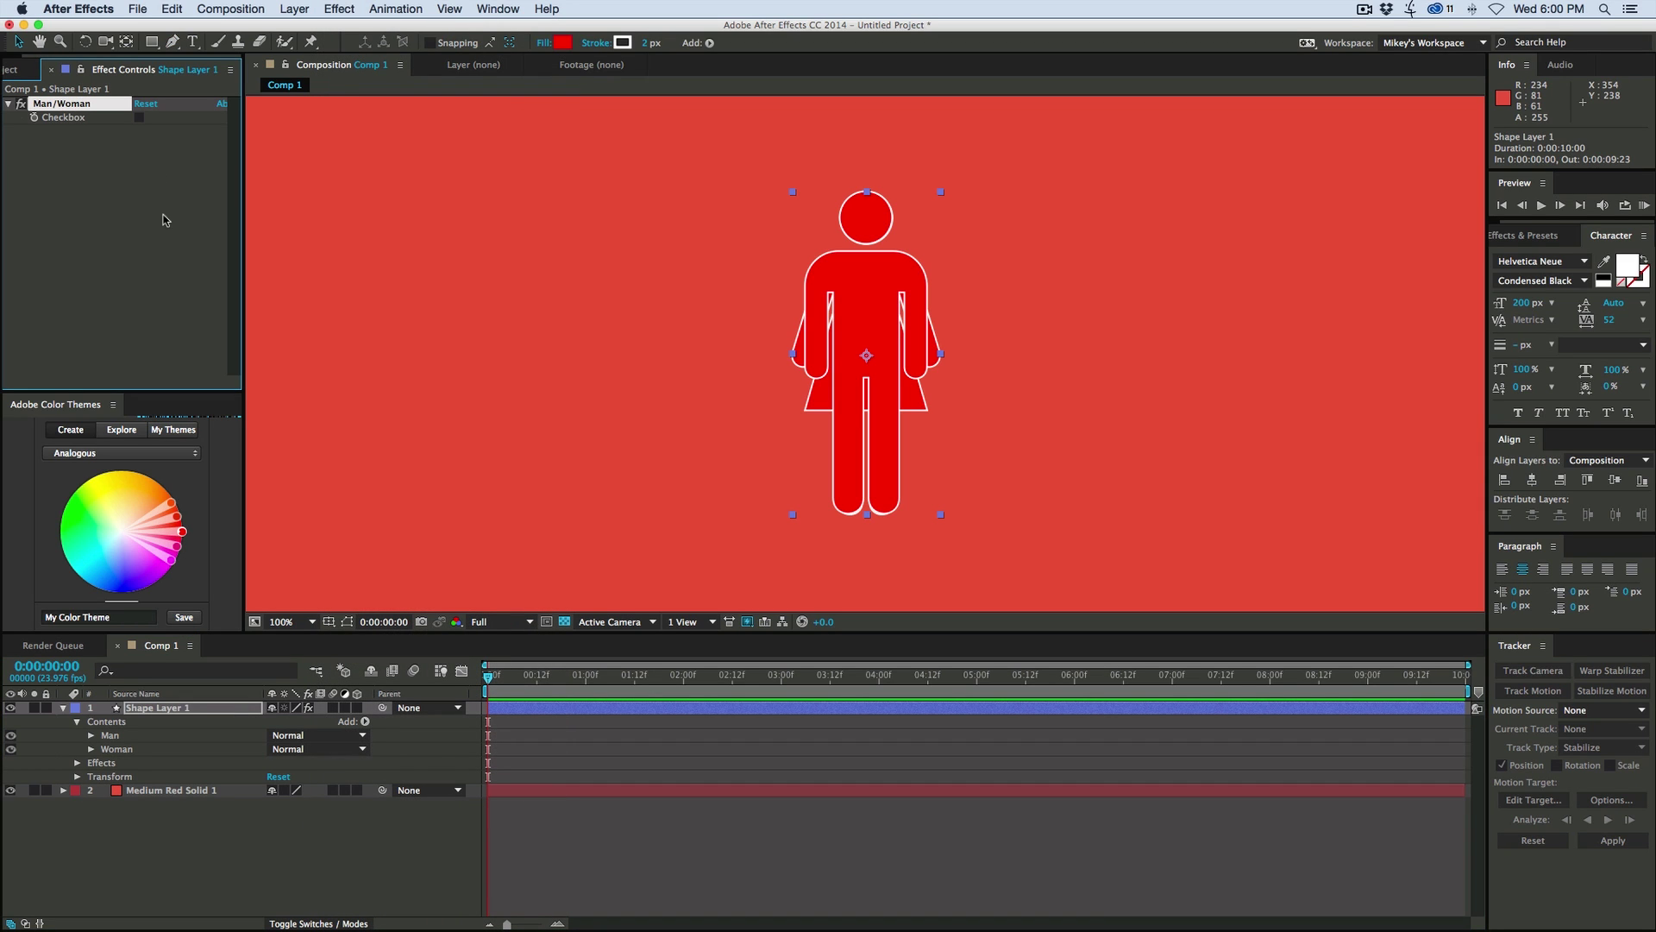
pyautogui.press('Return')
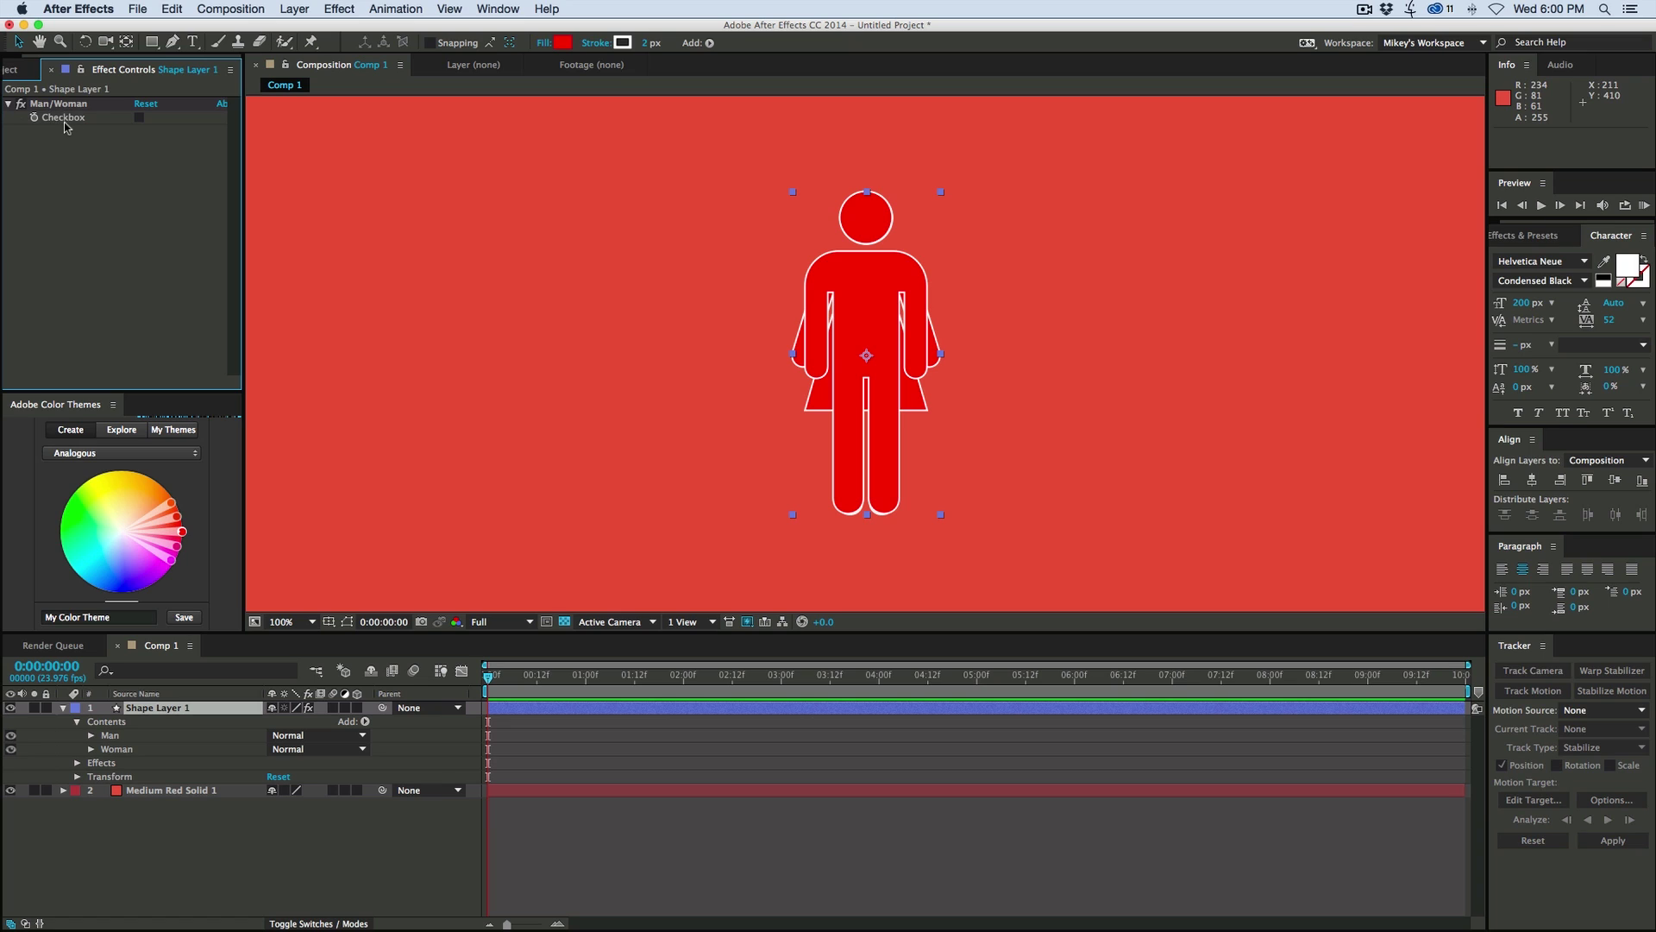
pyautogui.click(139, 117)
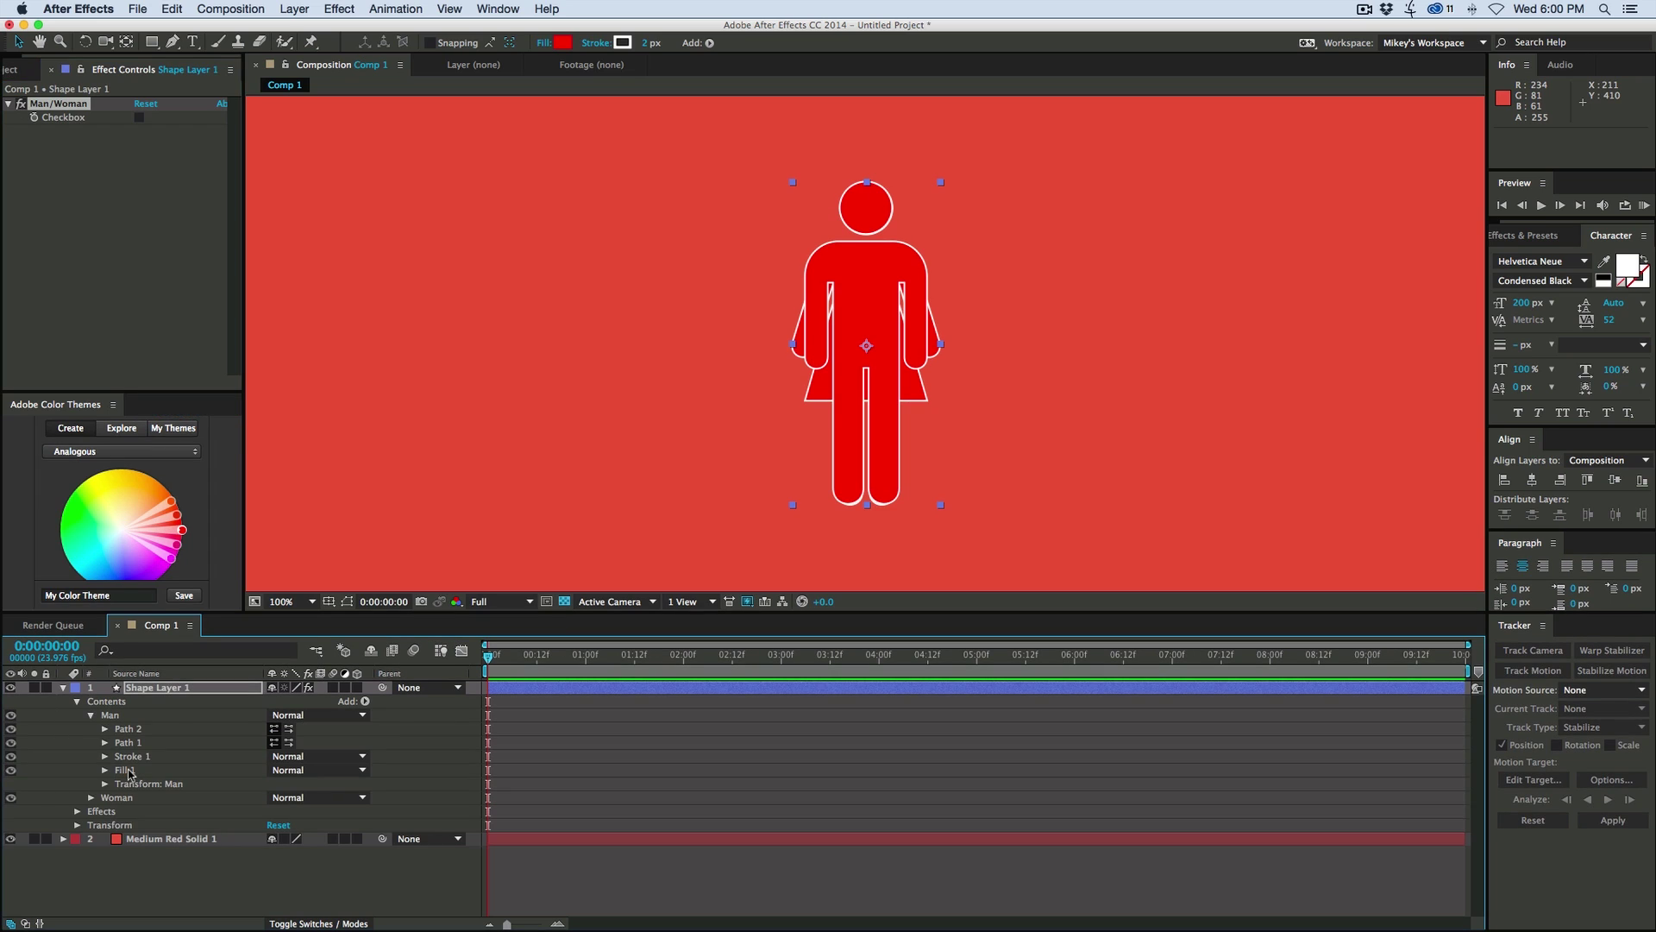
# Set the Man group's Opacity expression to effect("Man/Woman")("Checkbox")*100 with the checkbox on
pyautogui.click(105, 784)
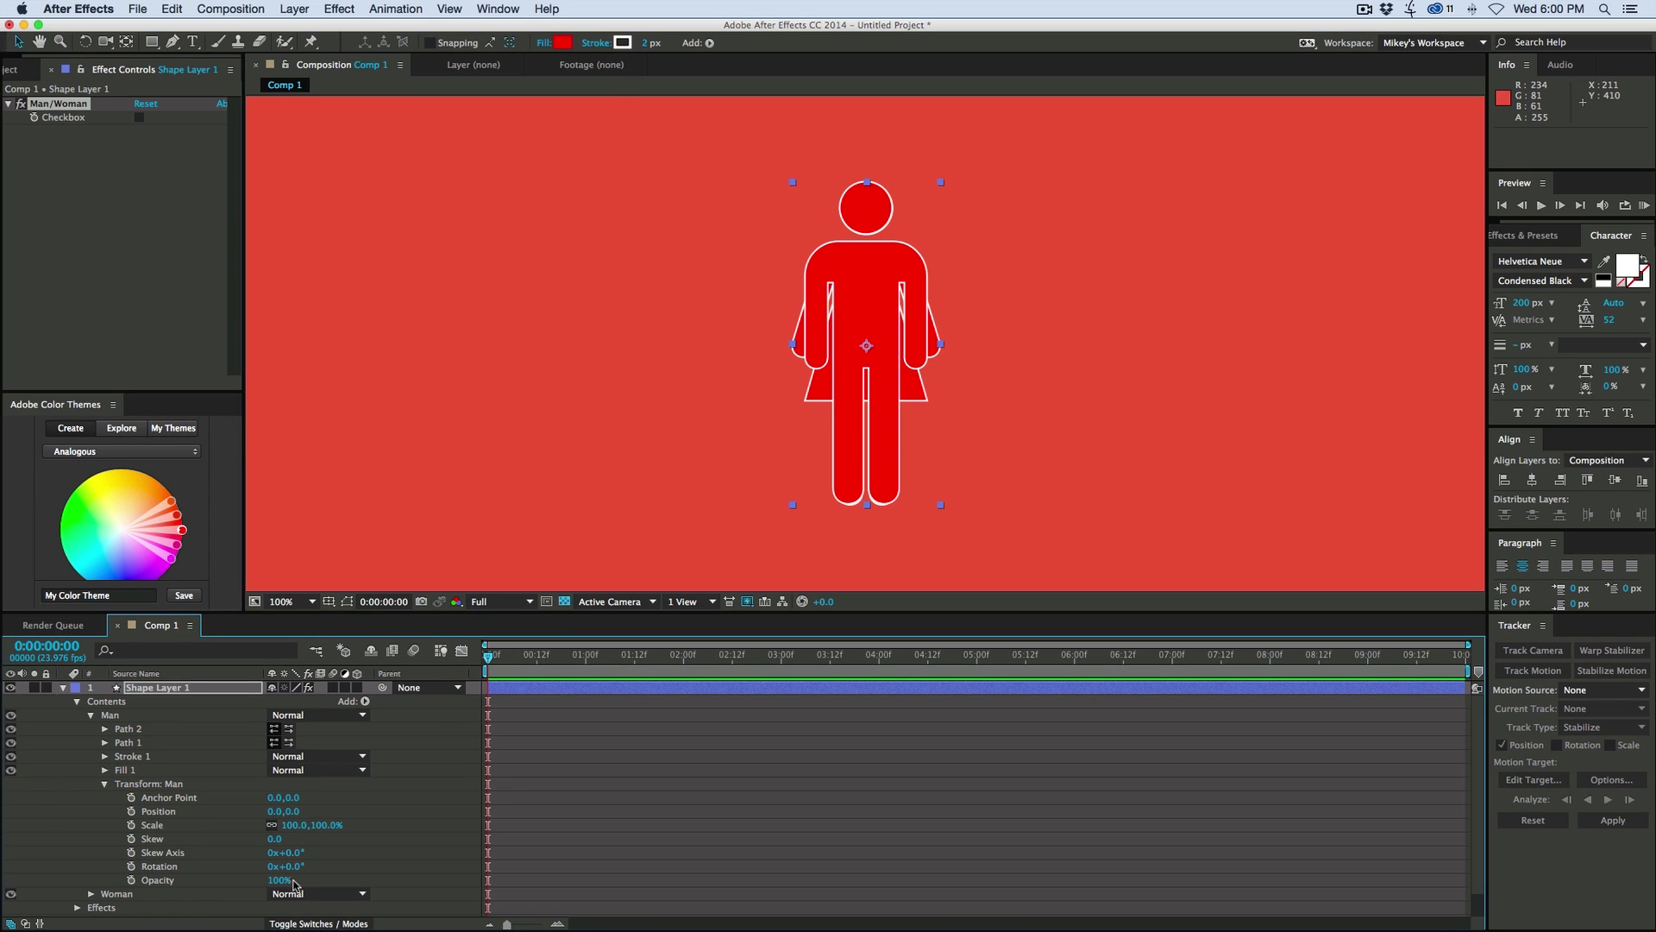
pyautogui.click(139, 117)
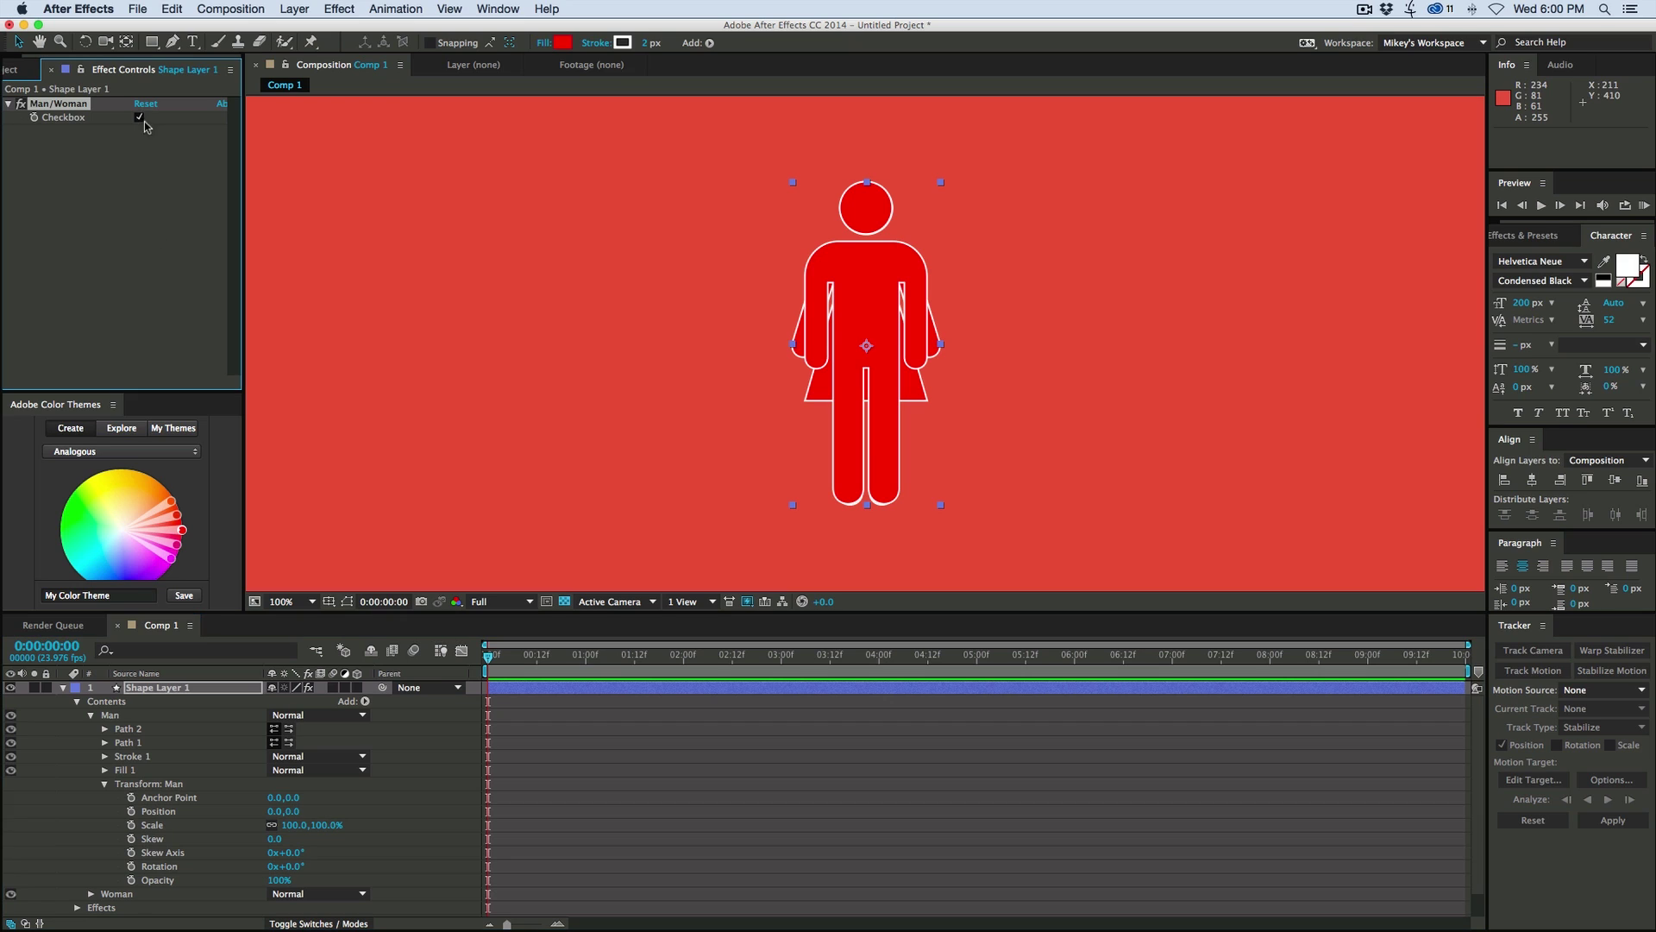
pyautogui.keyDown('alt'); pyautogui.click(132, 881); pyautogui.keyUp('alt')
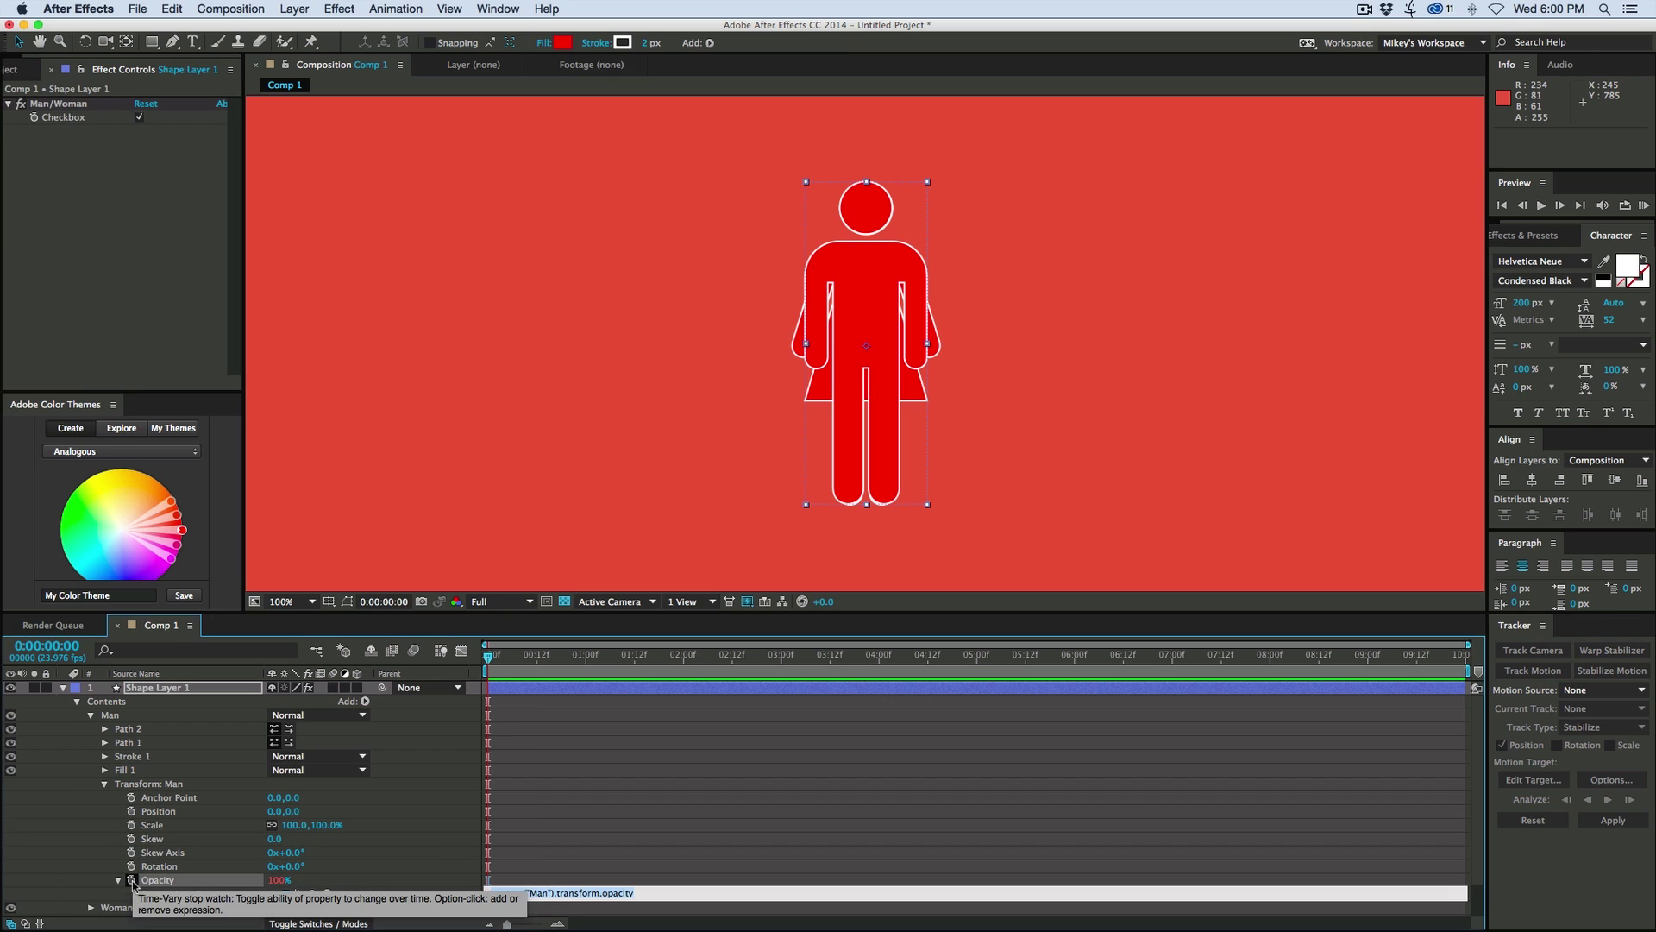
pyautogui.moveTo(313, 893); pyautogui.dragTo(74, 122)
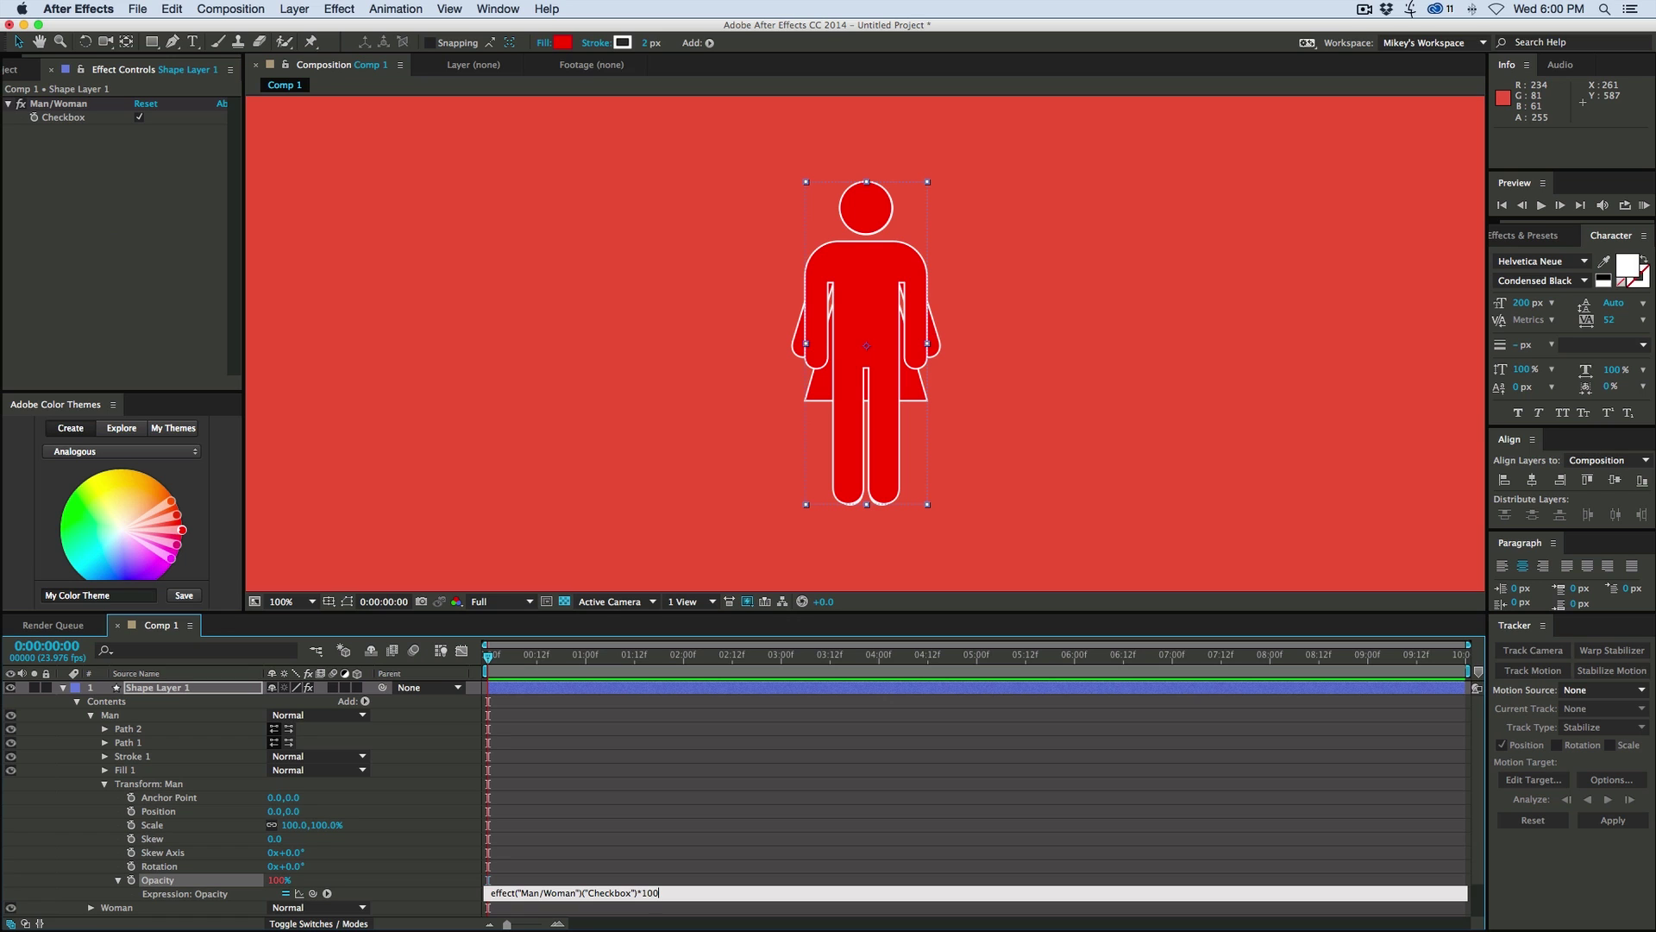
pyautogui.click(105, 784)
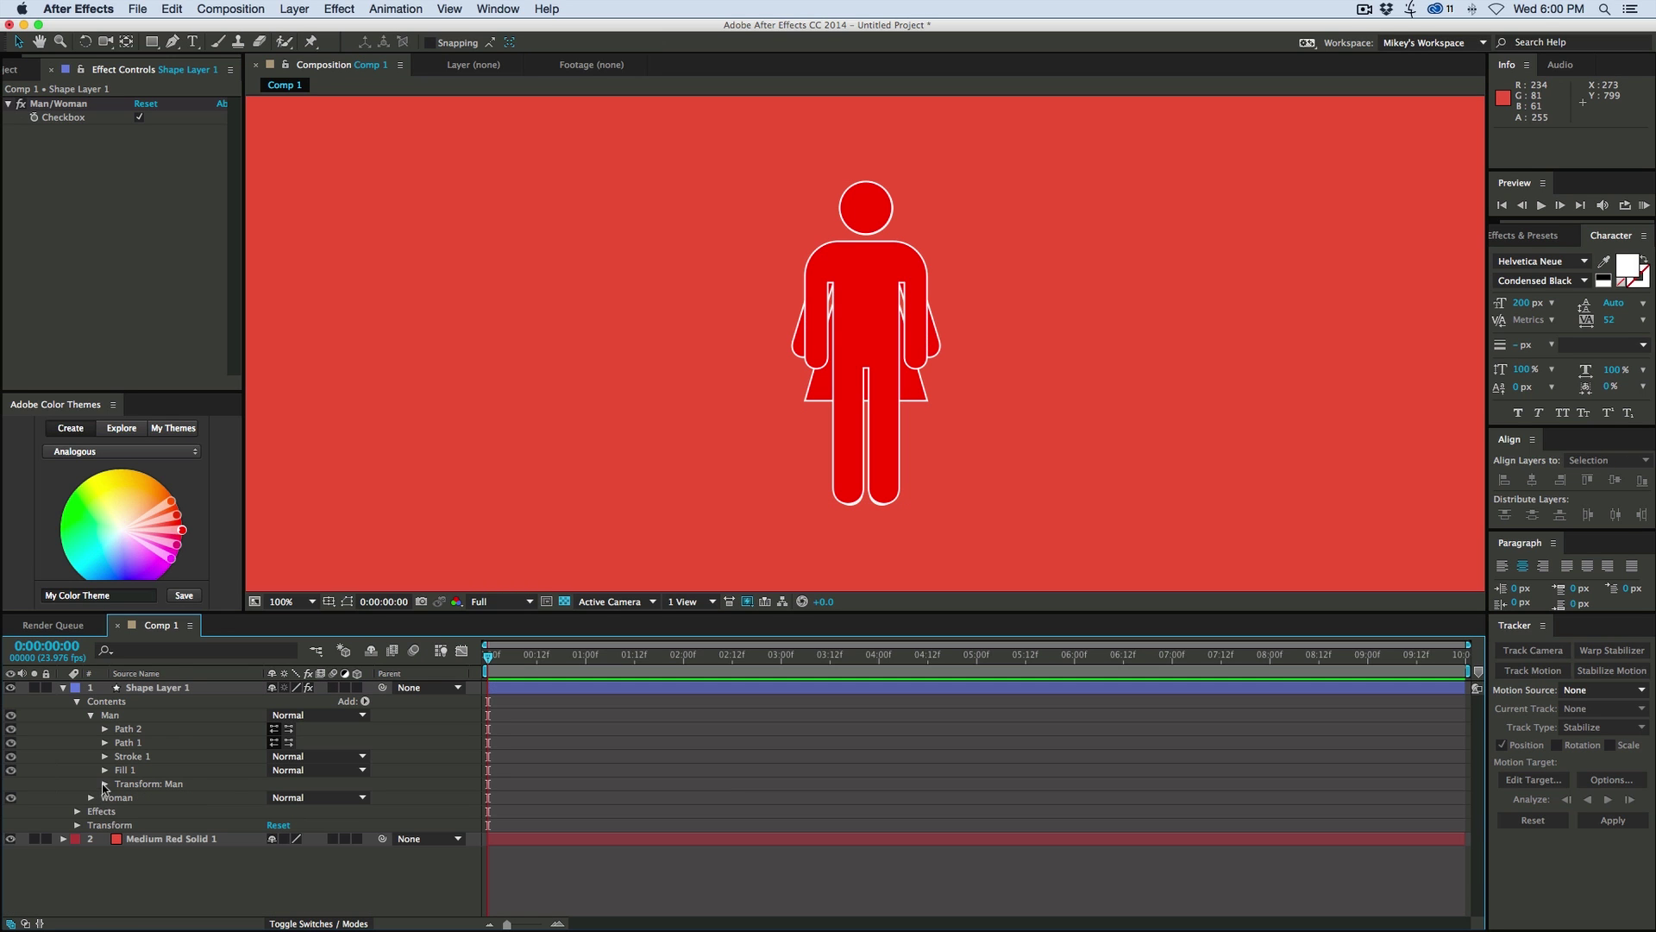
# Give the Woman group's Opacity the expression 100-content("Man").transform.opacity
pyautogui.click(105, 784)
pyautogui.moveTo(402, 613); pyautogui.dragTo(408, 490)
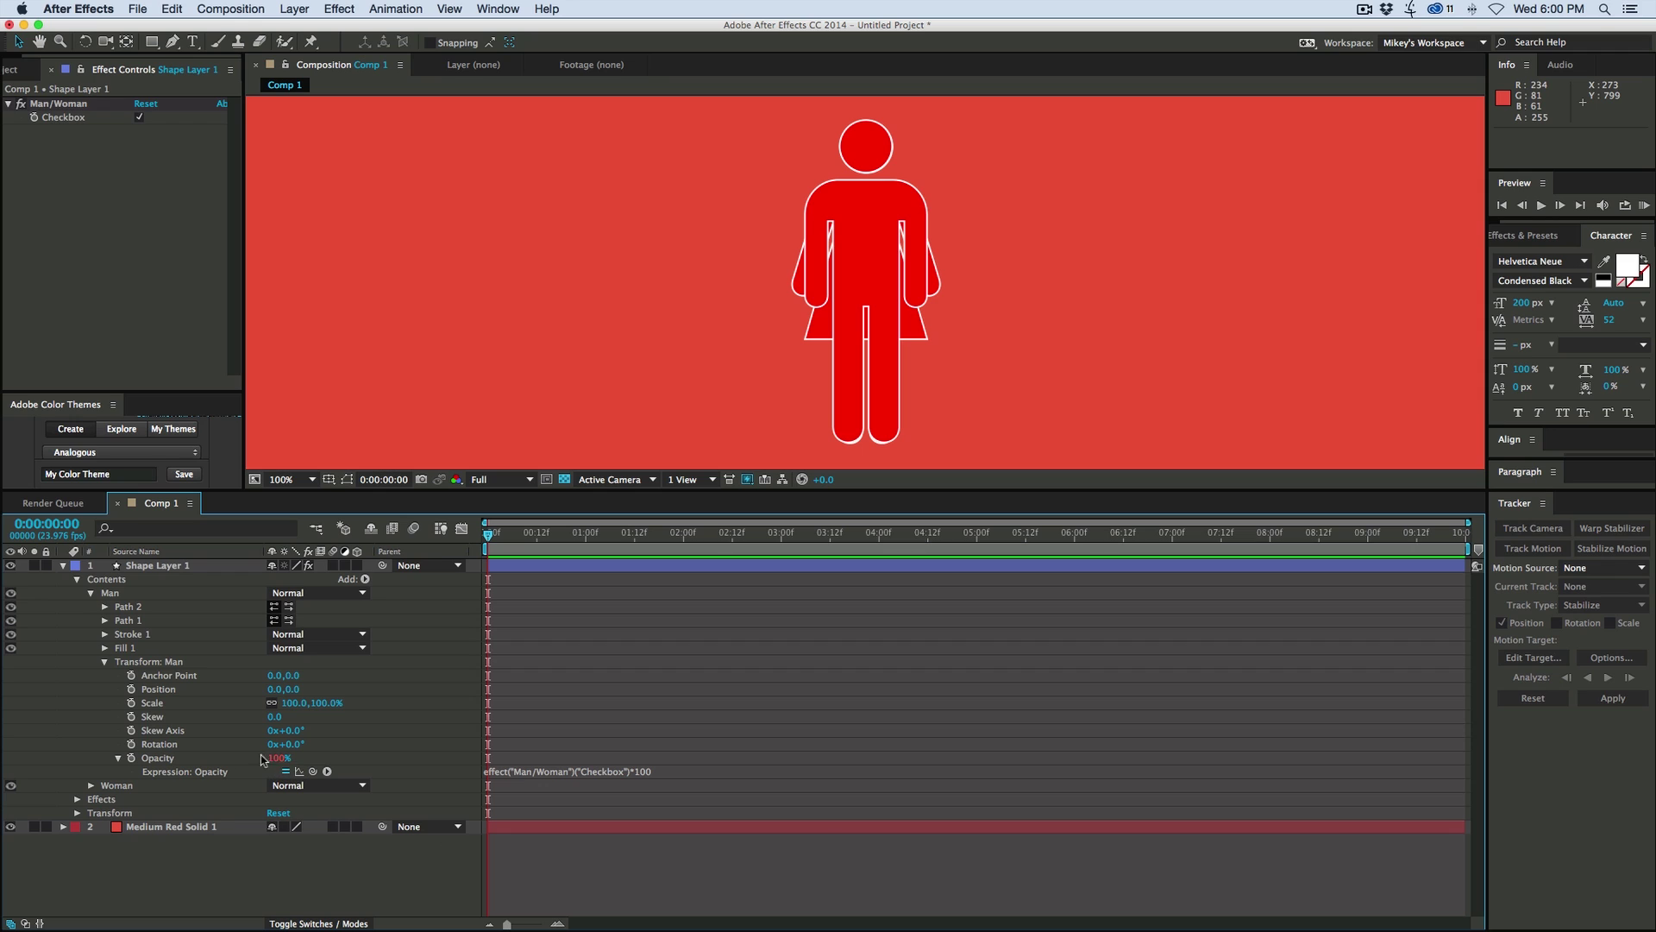
pyautogui.click(90, 785)
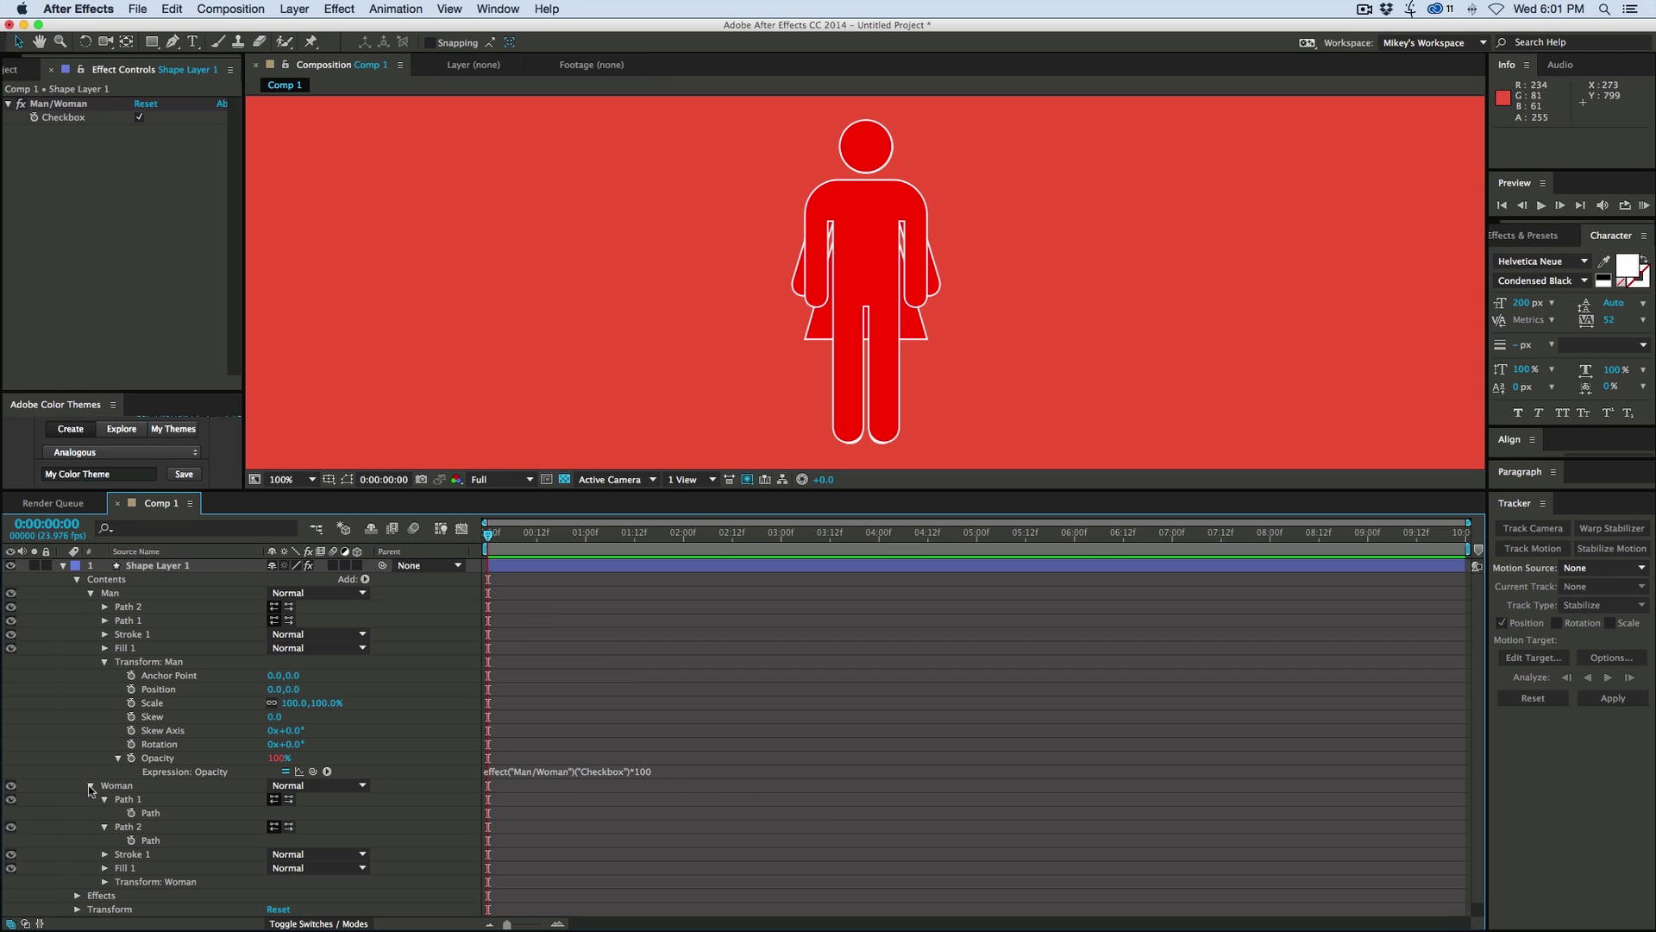
pyautogui.click(106, 827)
pyautogui.click(104, 799)
pyautogui.click(104, 854)
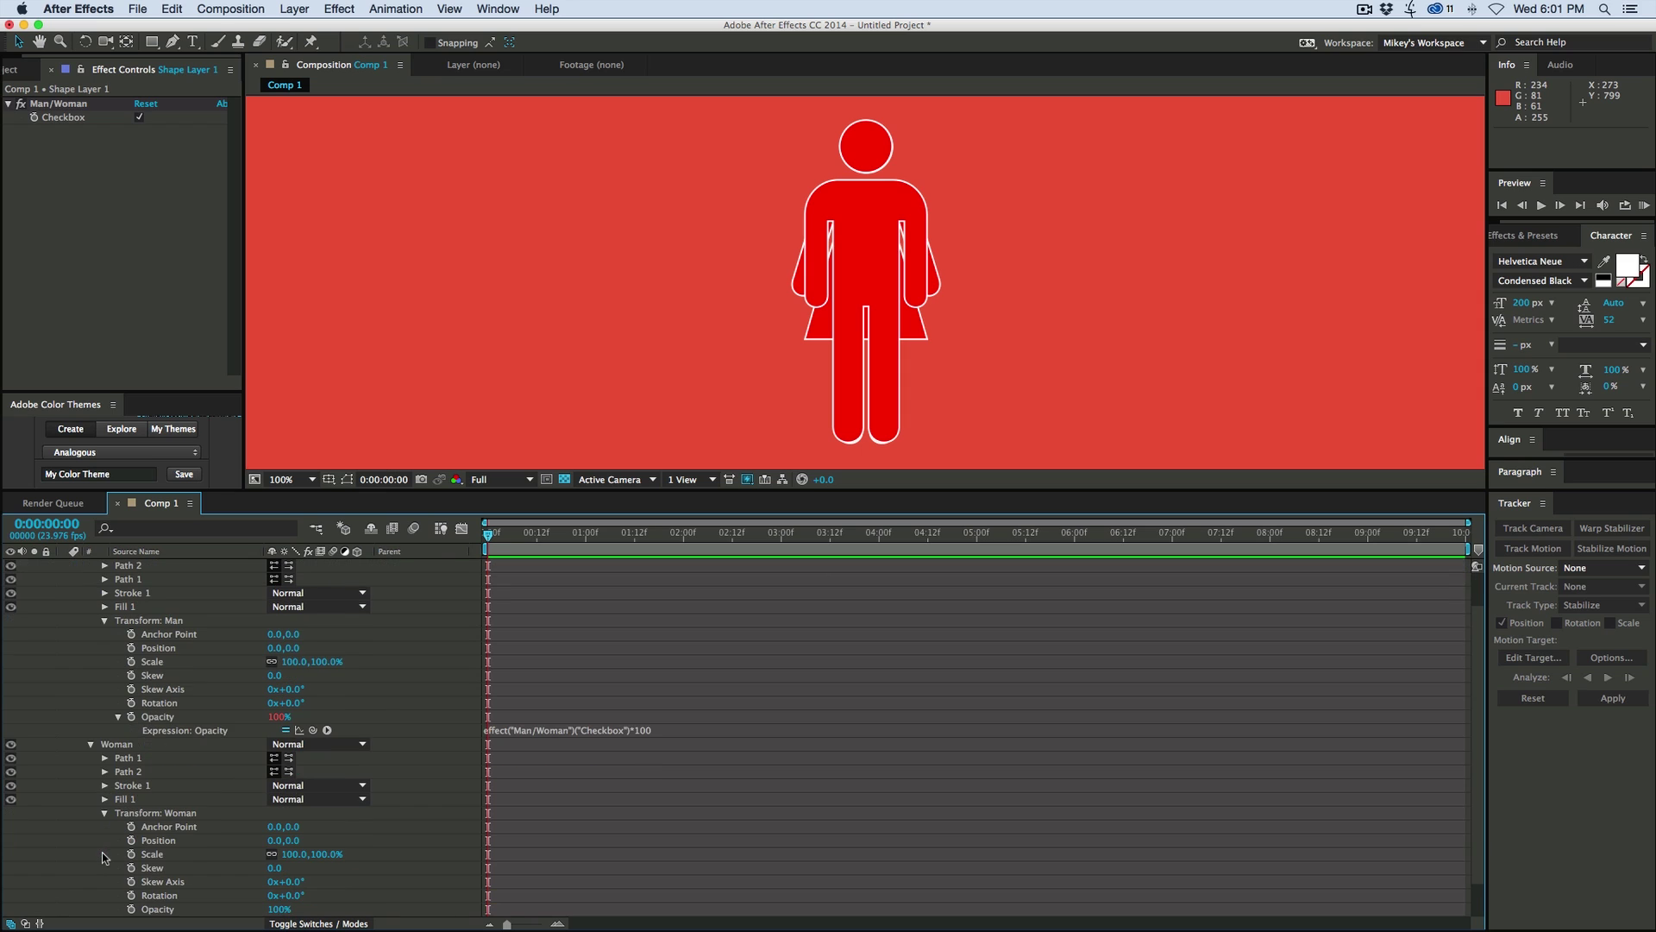
pyautogui.keyDown('alt'); pyautogui.click(130, 910); pyautogui.keyUp('alt')
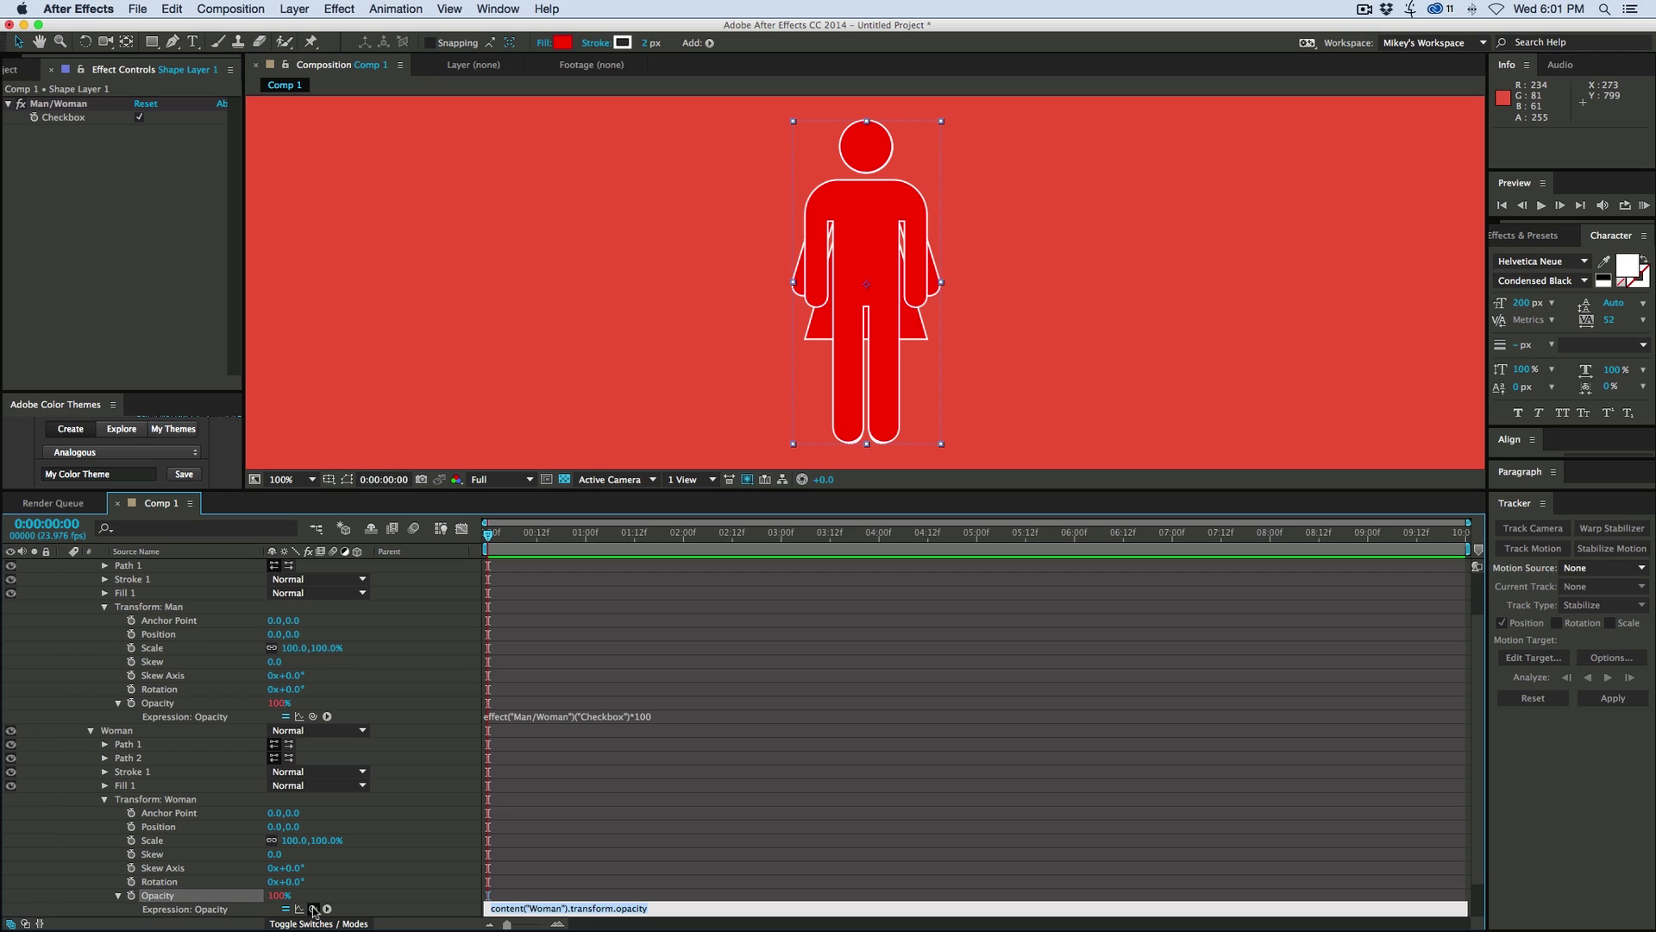
pyautogui.write('100-')
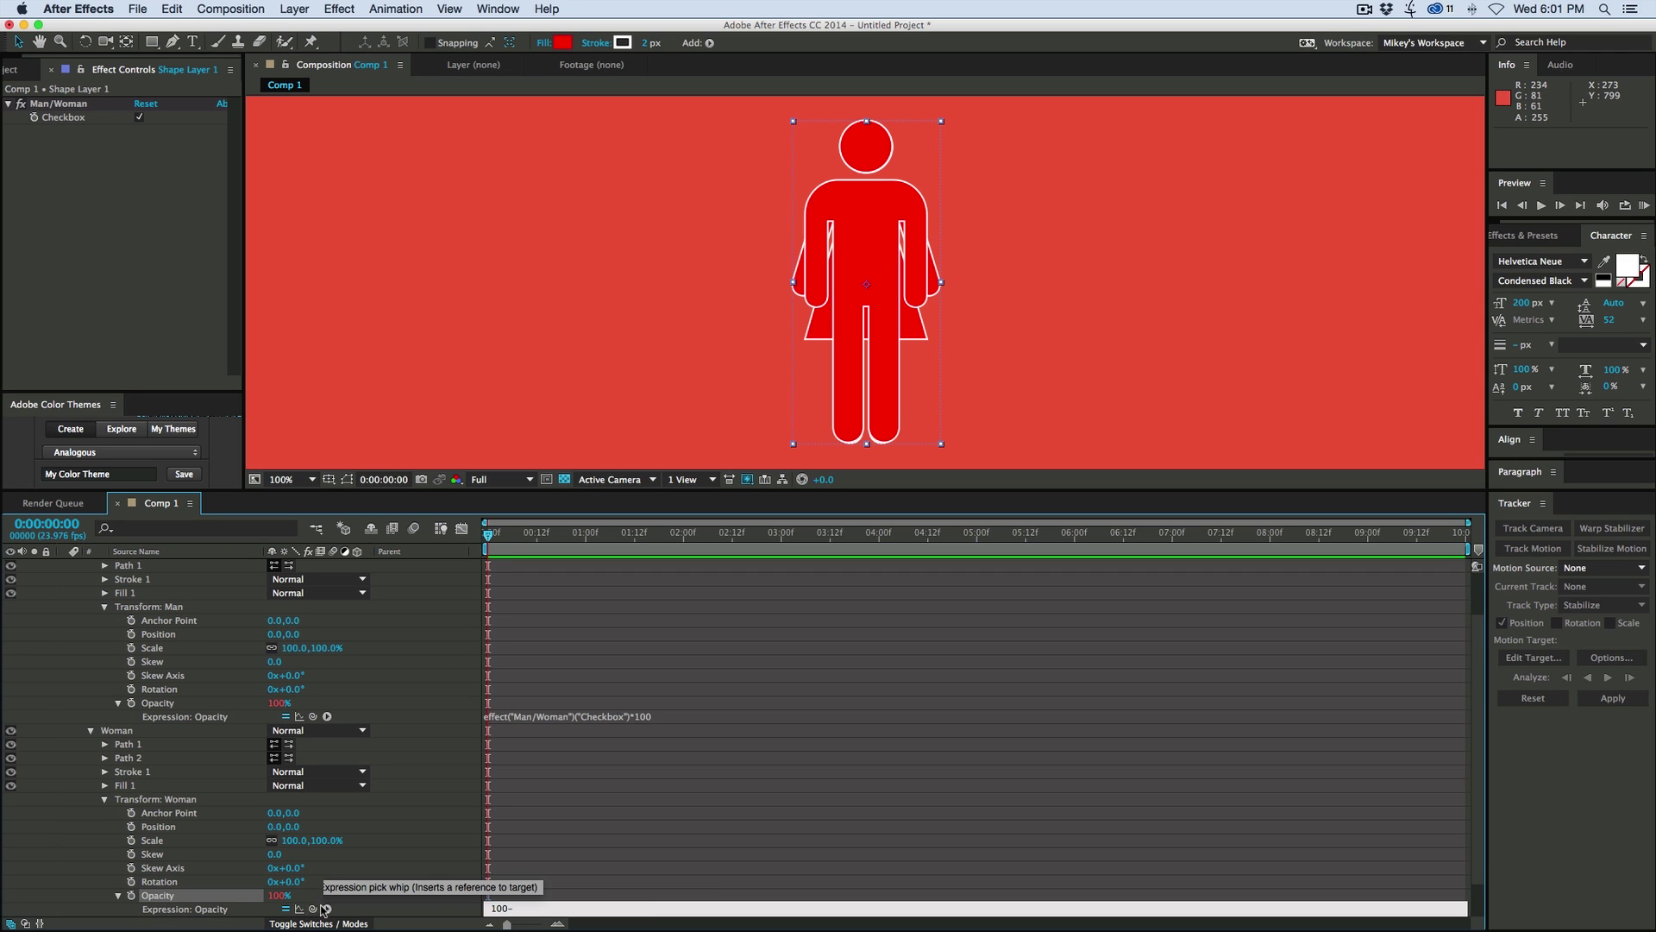
pyautogui.moveTo(313, 908); pyautogui.dragTo(166, 678)
pyautogui.write('0-')
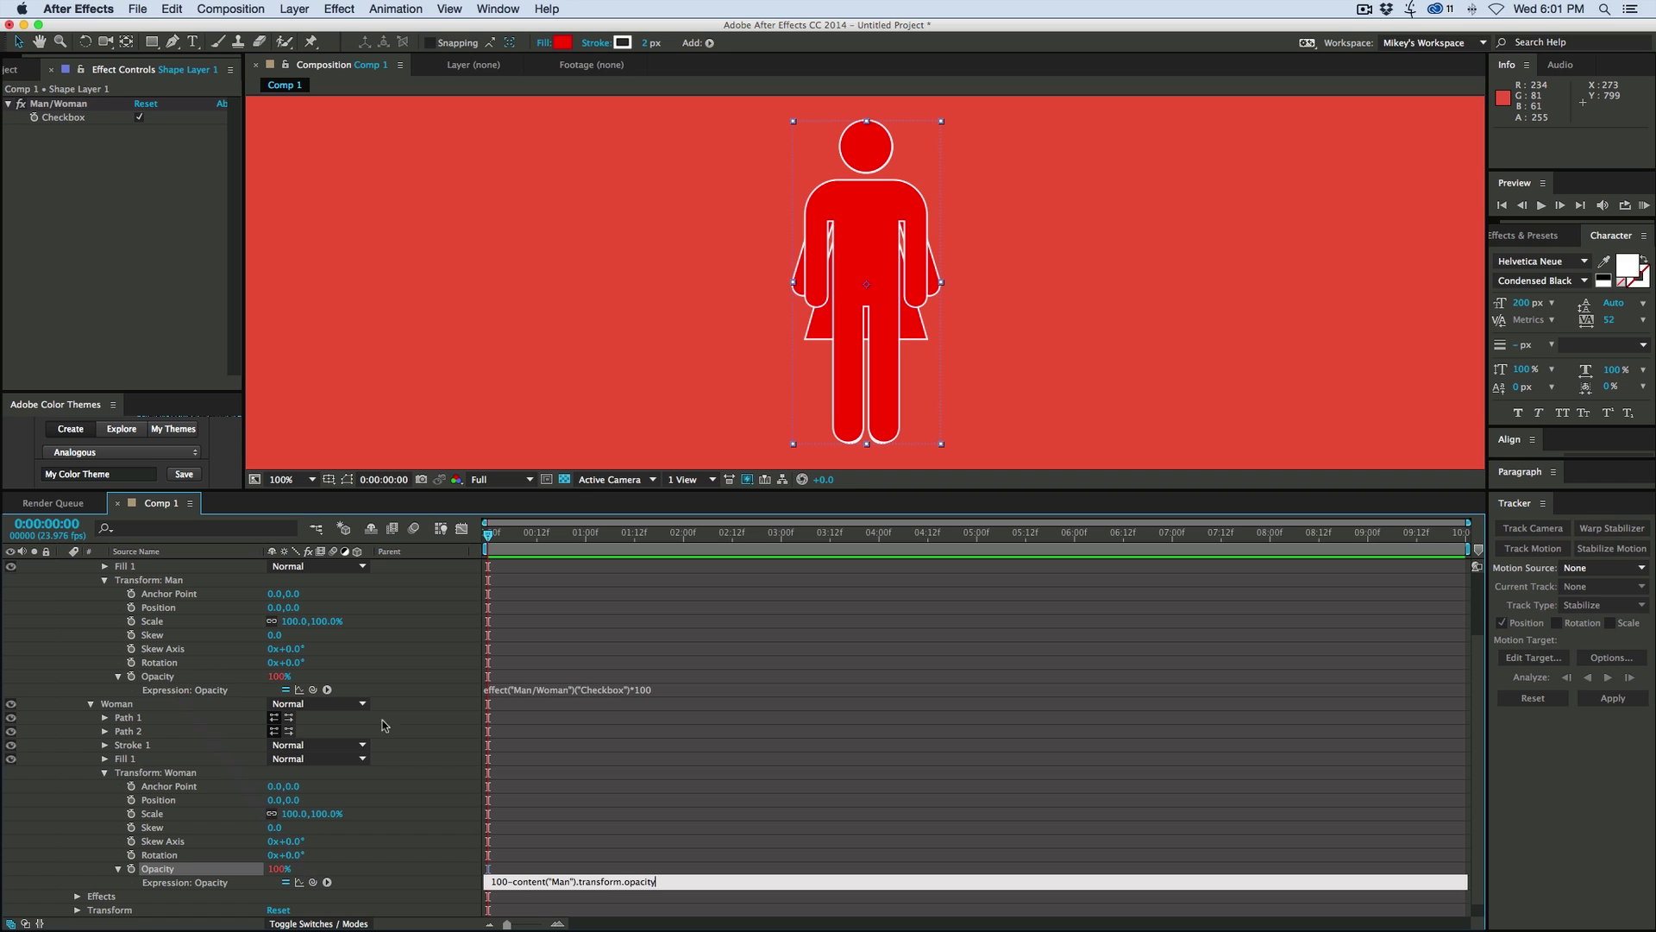
pyautogui.click(616, 796)
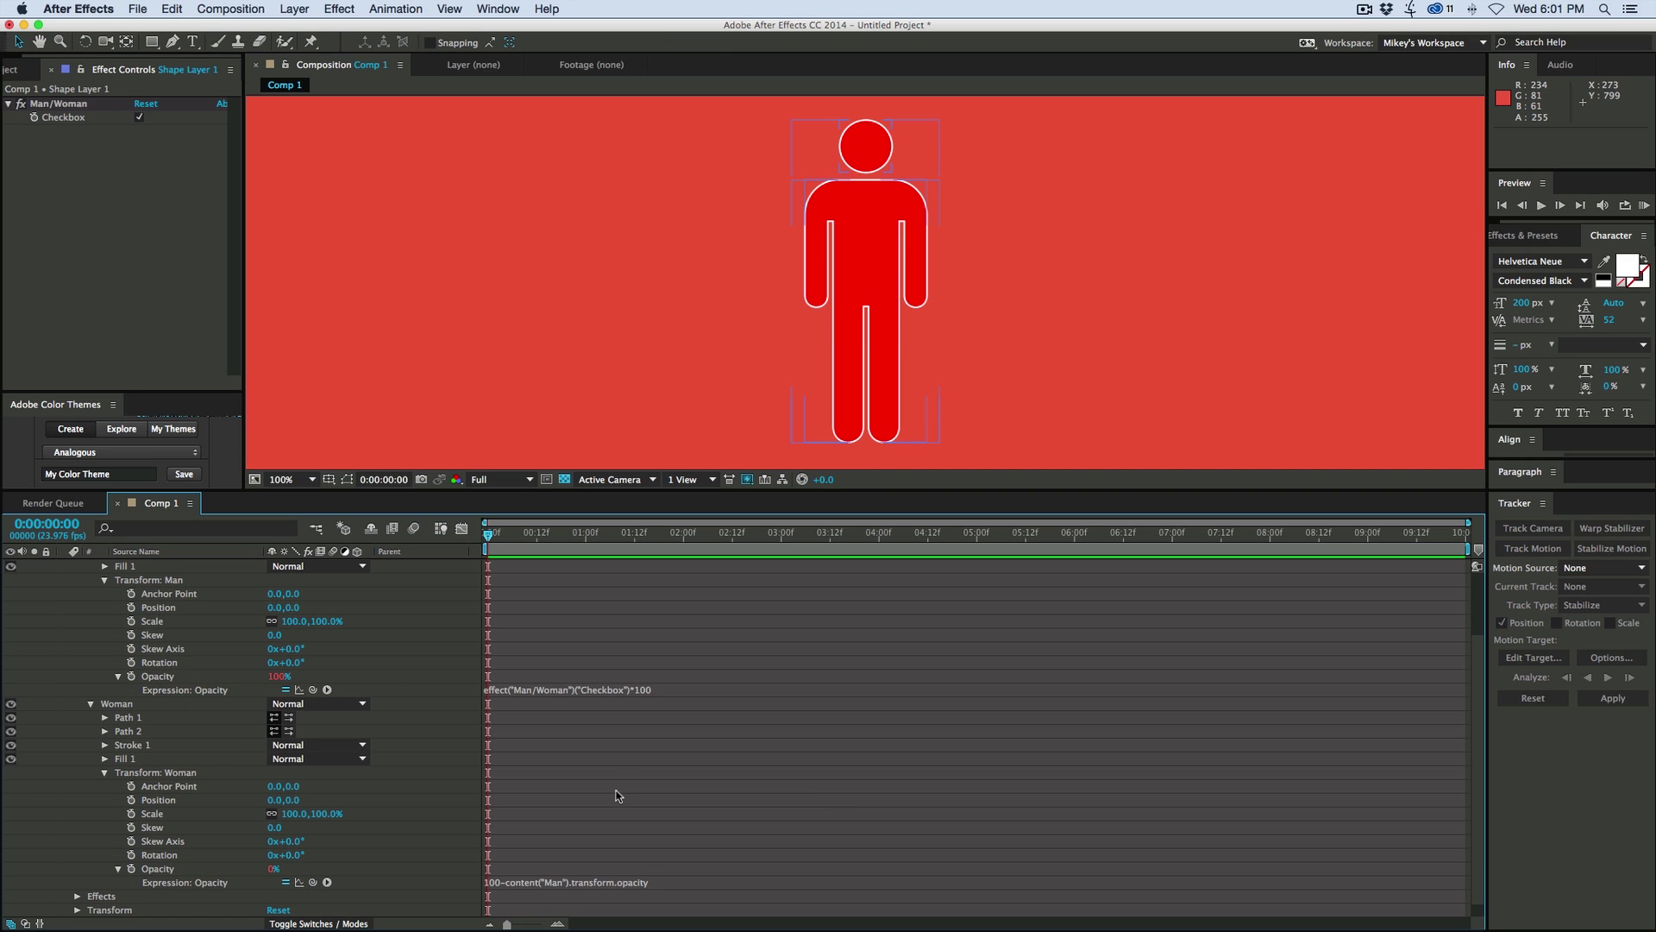
# Toggle the Man/Woman checkbox repeatedly to test the swap, ending on the woman figure
pyautogui.scroll(3, 66, 598)
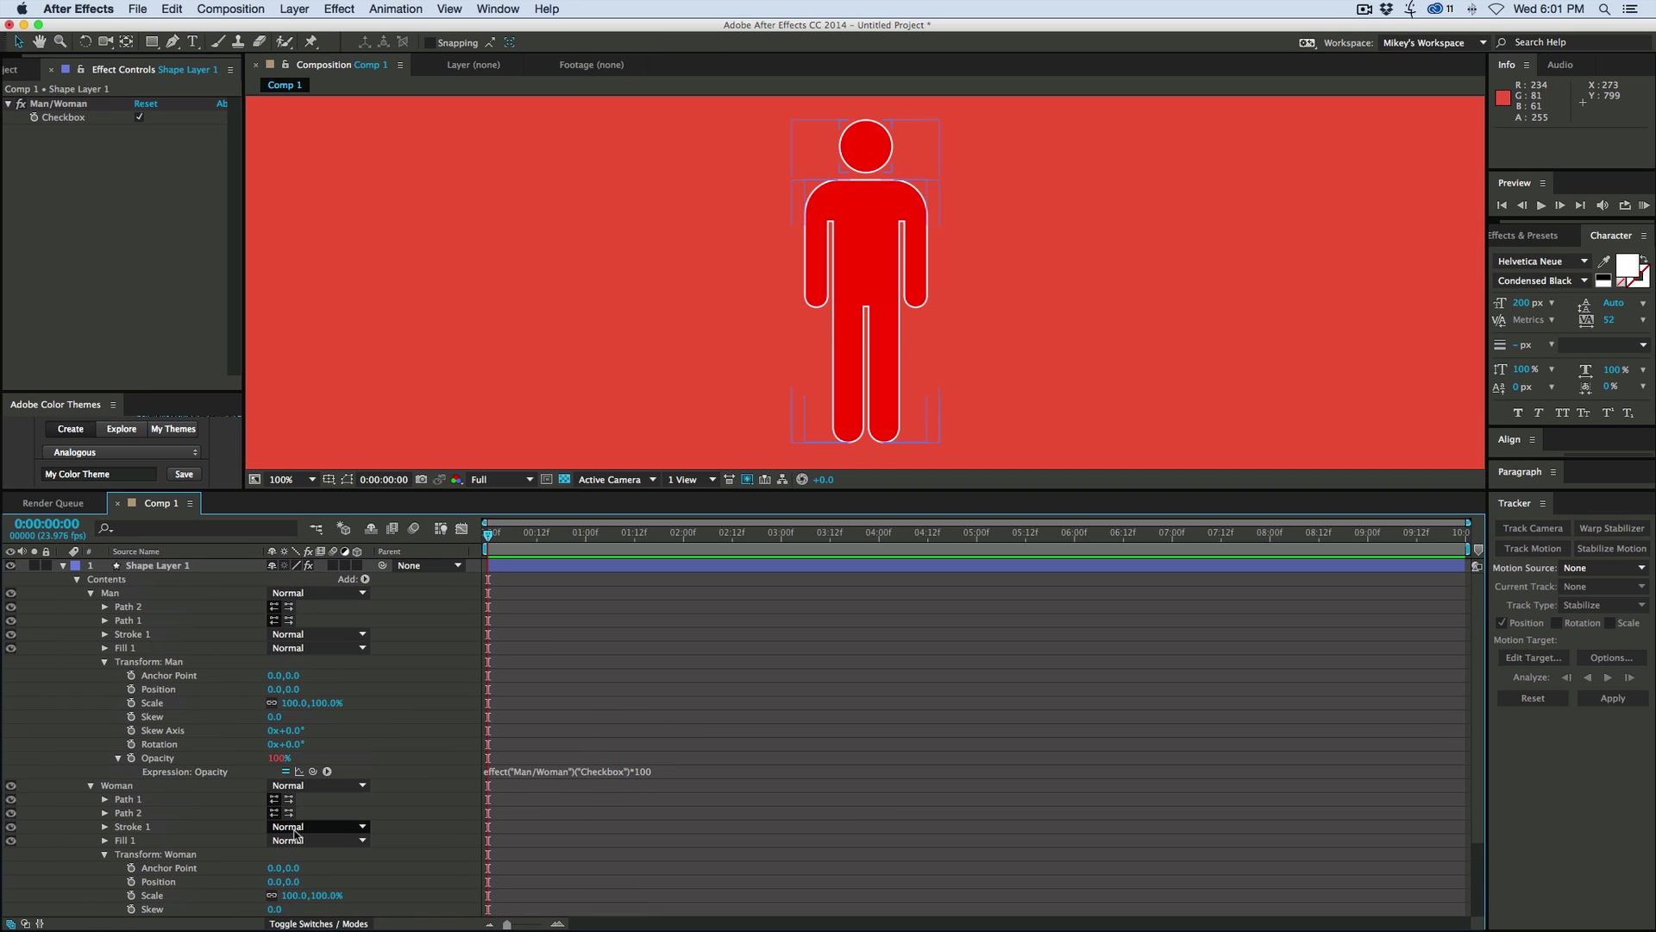
pyautogui.scroll(-3, 273, 764)
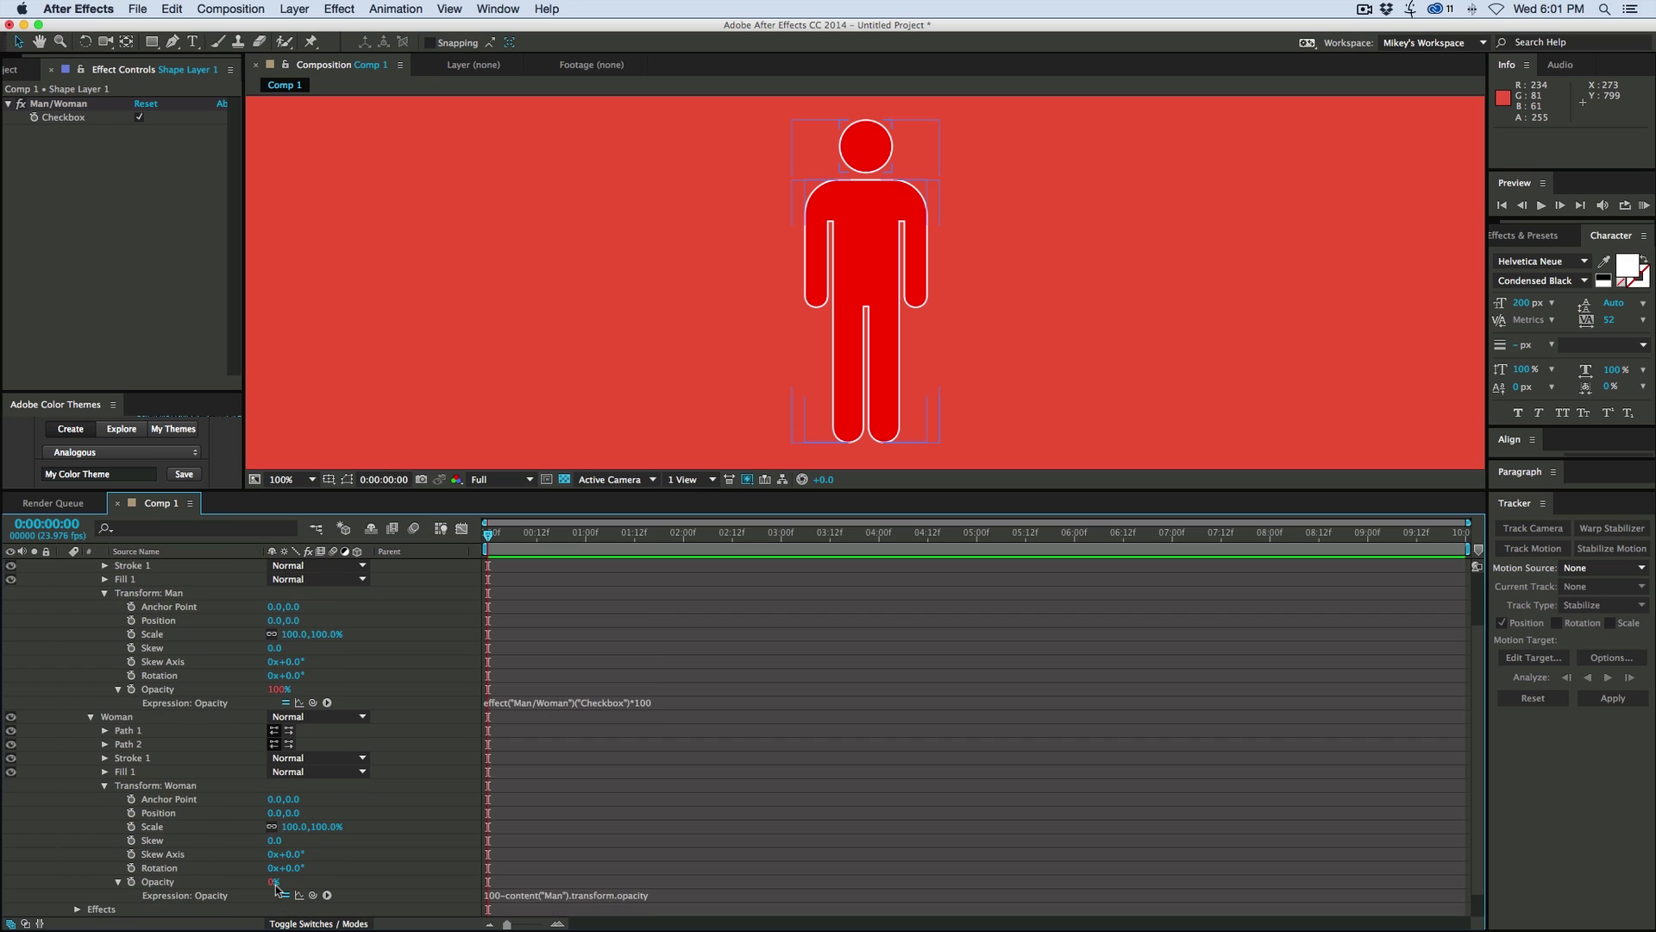
pyautogui.click(140, 118)
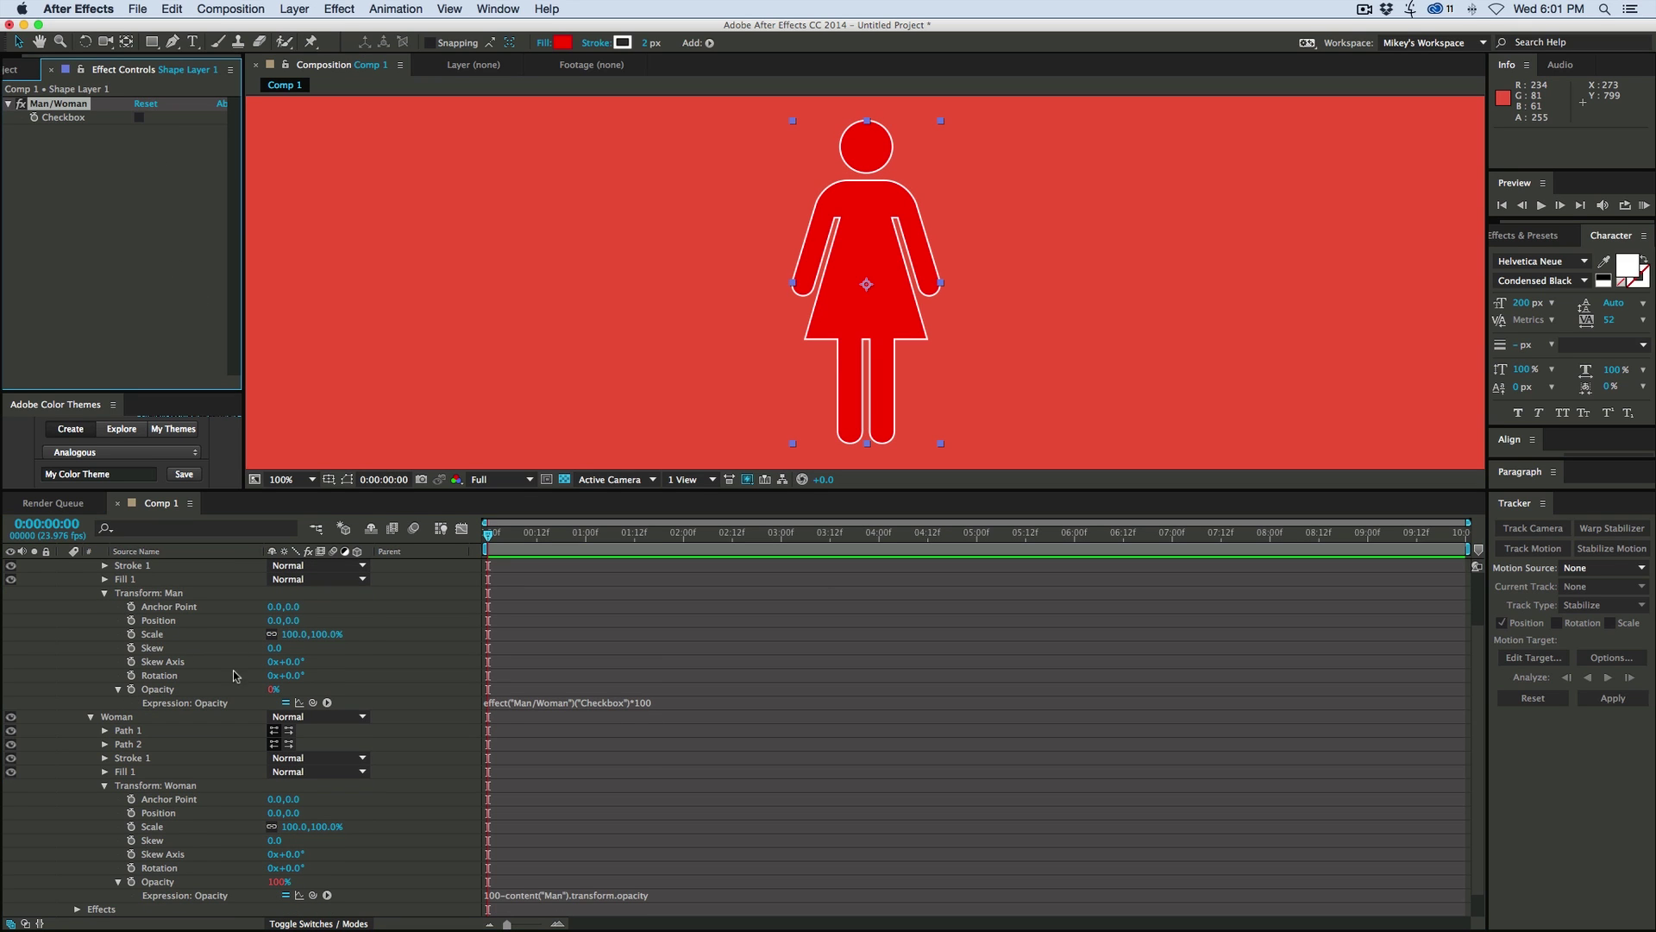
pyautogui.scroll(3, 238, 682)
pyautogui.click(91, 593)
pyautogui.click(139, 118)
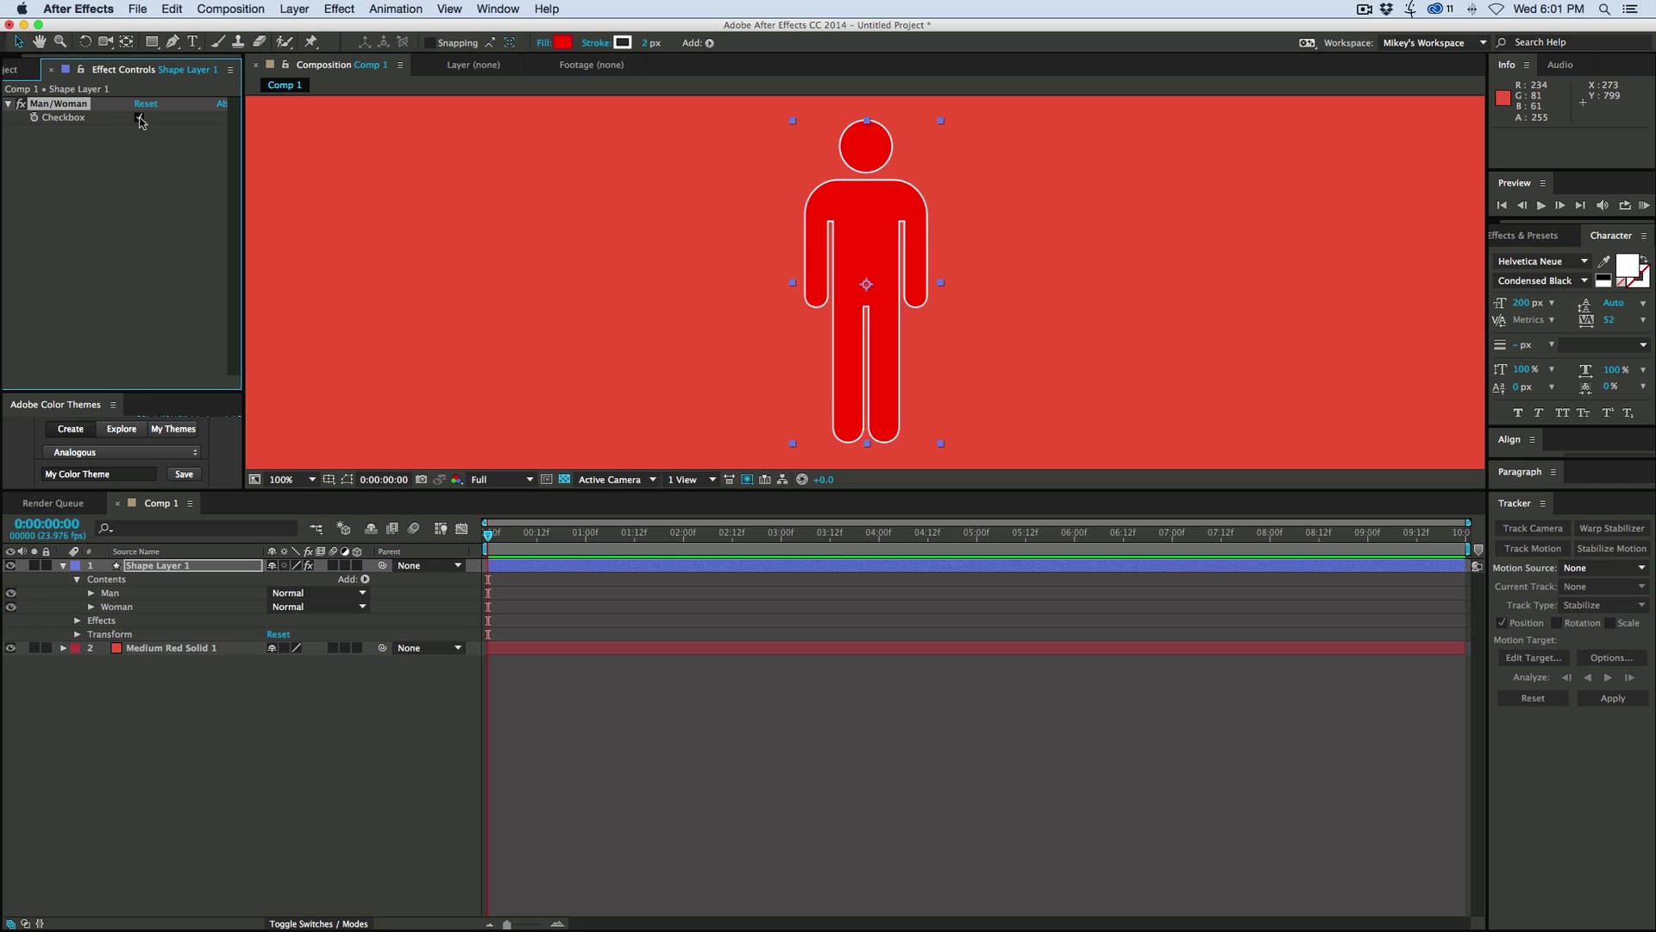
pyautogui.click(140, 117)
pyautogui.click(140, 117)
pyautogui.click(140, 117)
pyautogui.click(140, 117)
pyautogui.click(140, 118)
pyautogui.click(140, 117)
pyautogui.click(139, 117)
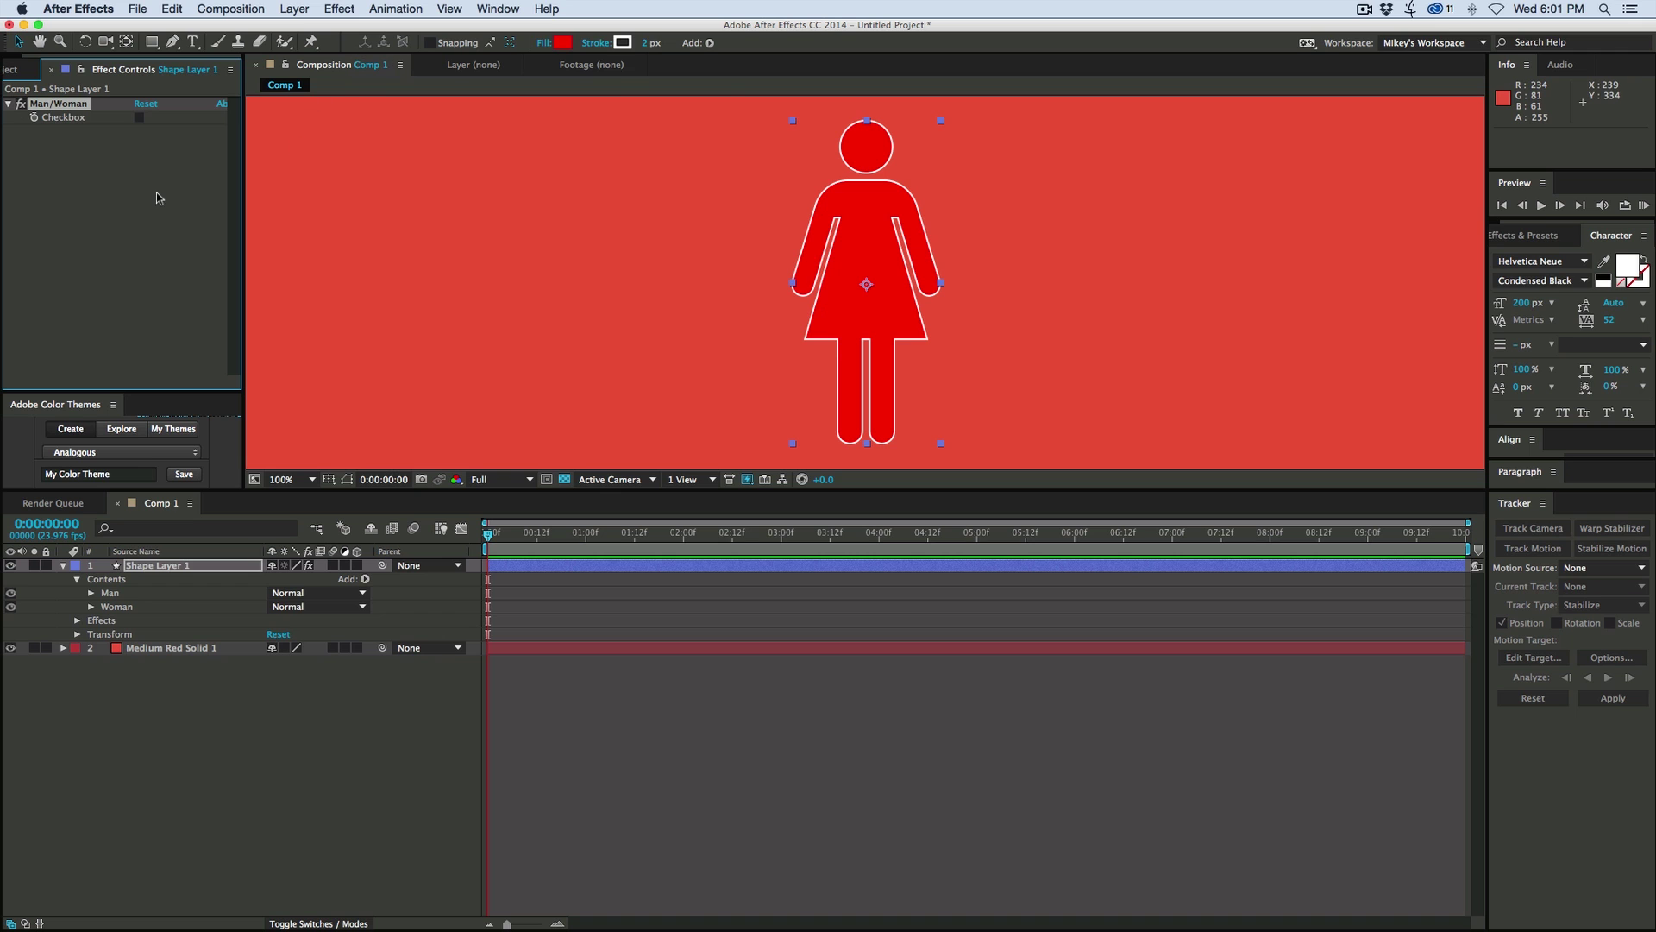
pyautogui.click(339, 9)
pyautogui.moveTo(411, 192)
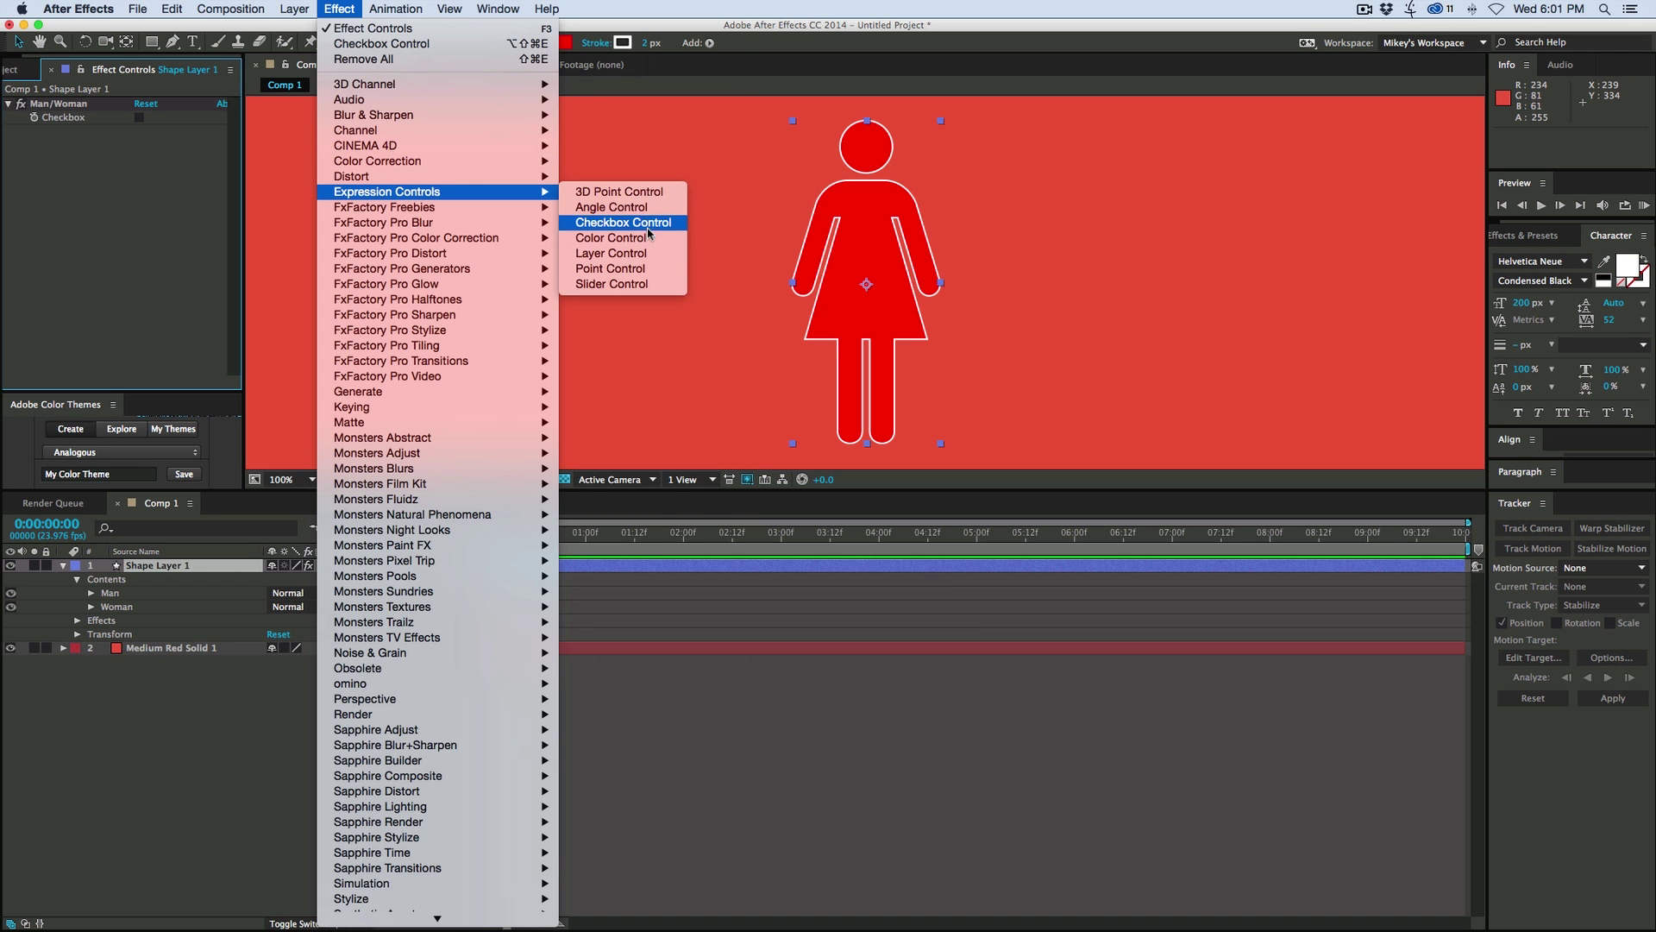
# Add a Color Control effect to the shape layer and name it Fill Color
pyautogui.click(617, 238)
pyautogui.press('Return')
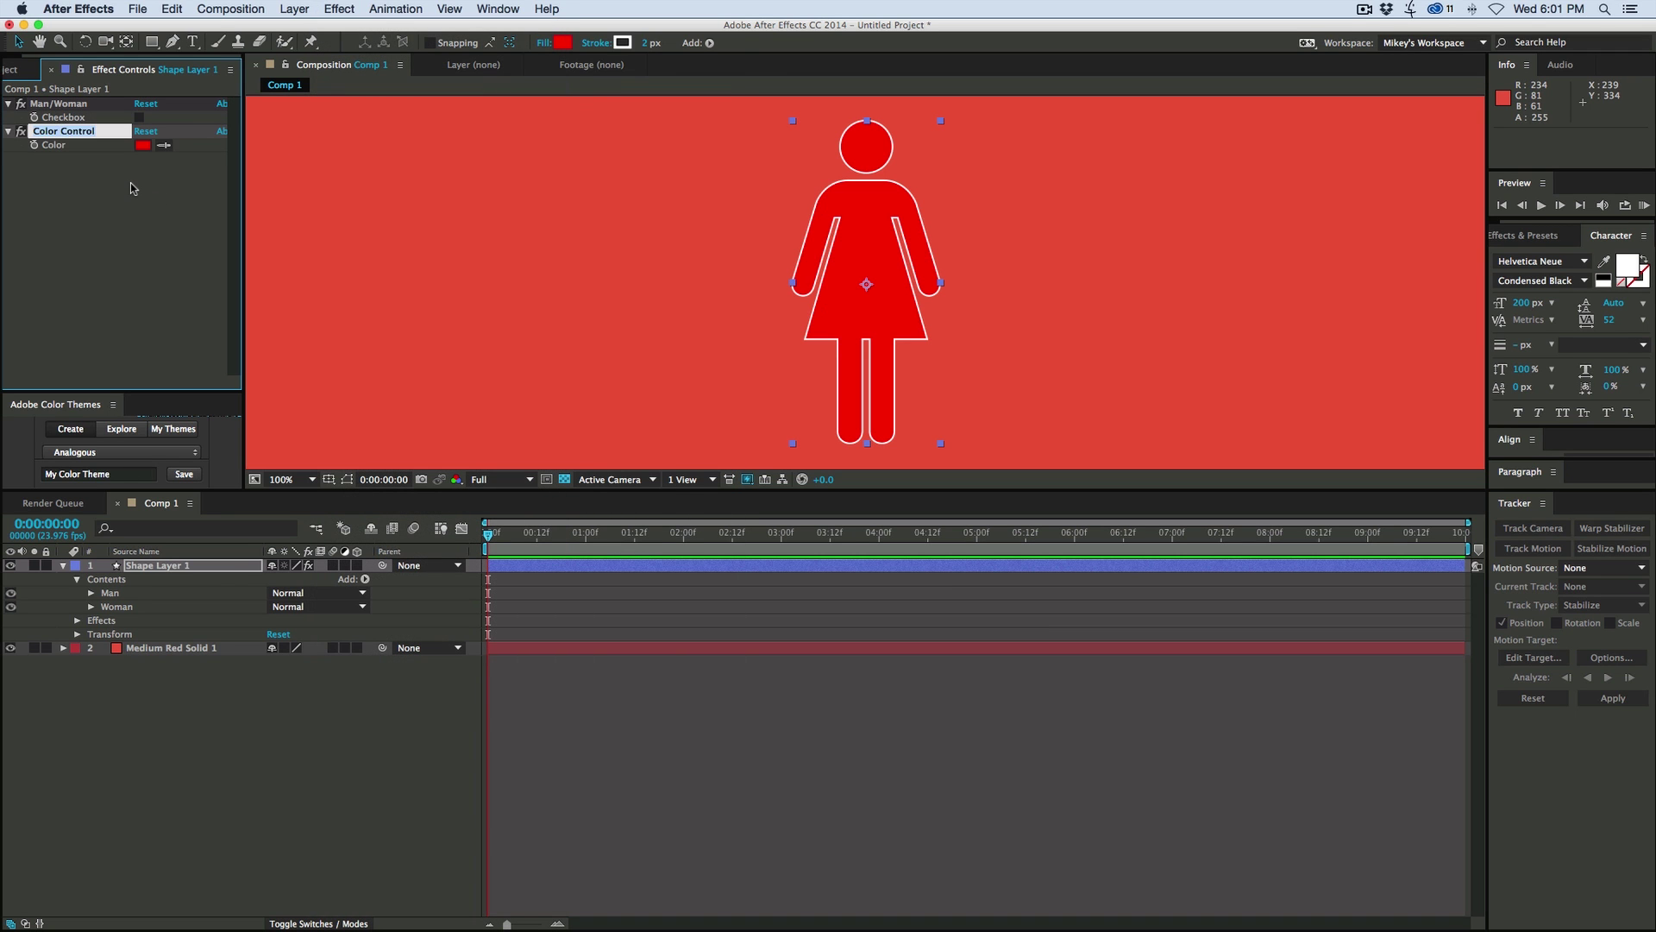
pyautogui.write('Fill Color')
pyautogui.press('Return')
# Duplicate Fill Color as a second control named Stroke Color, then expand Man > Fill 1
pyautogui.press('super+d')
pyautogui.press('Return')
pyautogui.write('Stro')
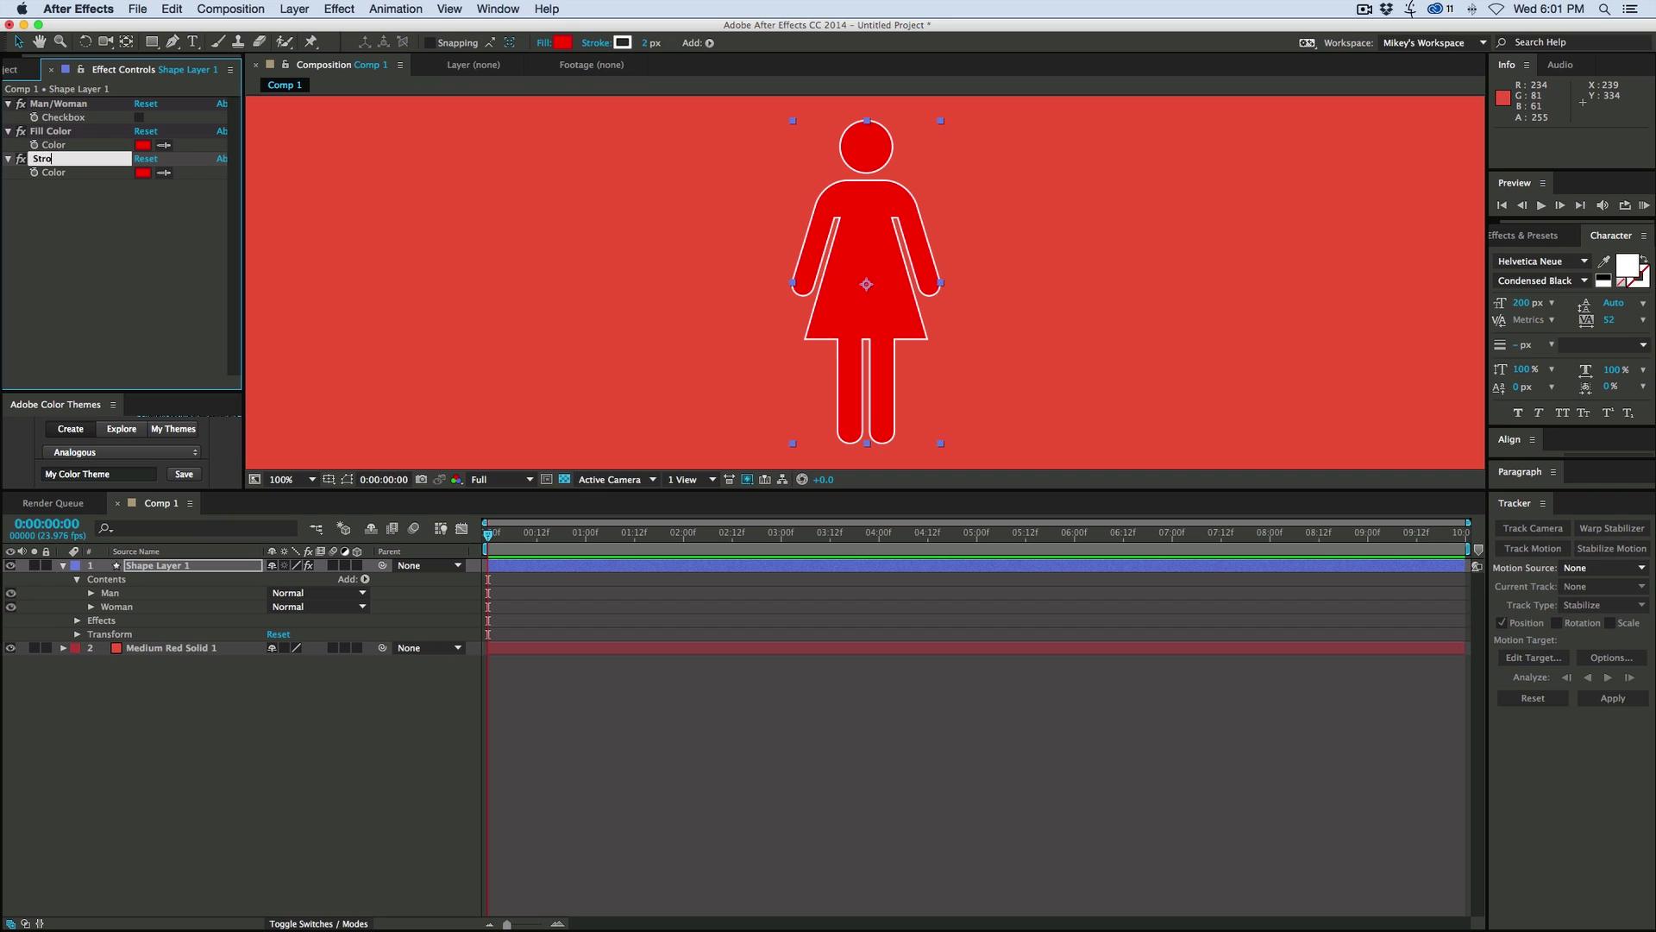
pyautogui.write('ke Color')
pyautogui.press('Return')
pyautogui.click(91, 593)
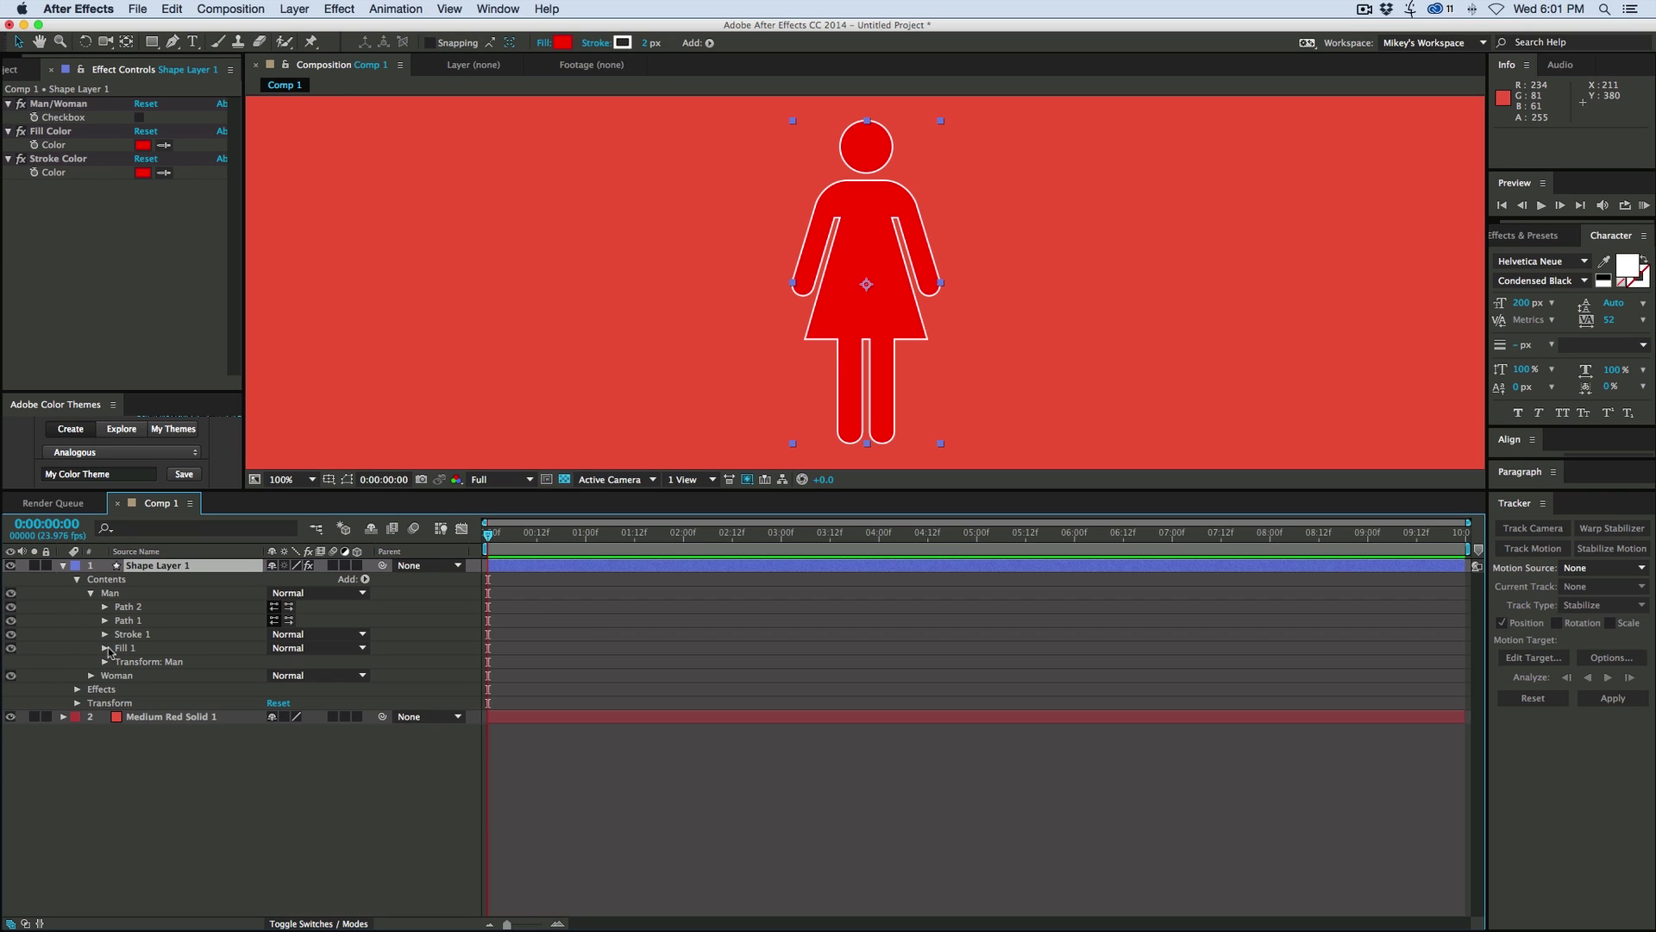
pyautogui.click(106, 648)
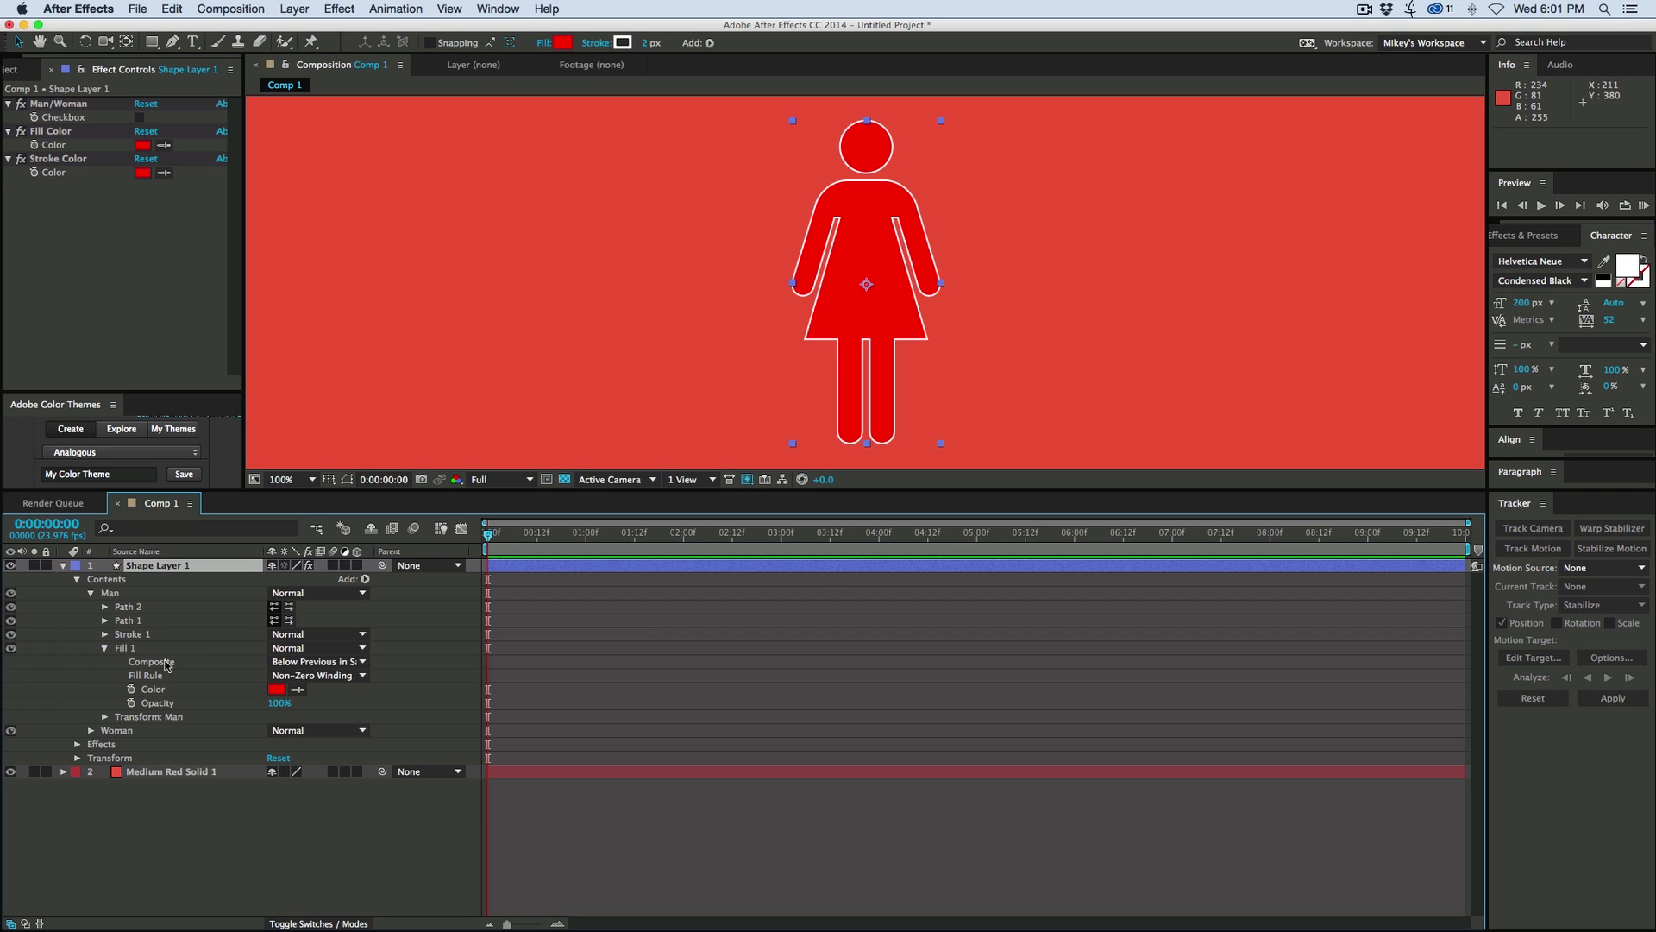
# Expression-link the Man and Woman Fill 1 colours to the Fill Color control
pyautogui.keyDown('alt'); pyautogui.click(132, 689); pyautogui.keyUp('alt')
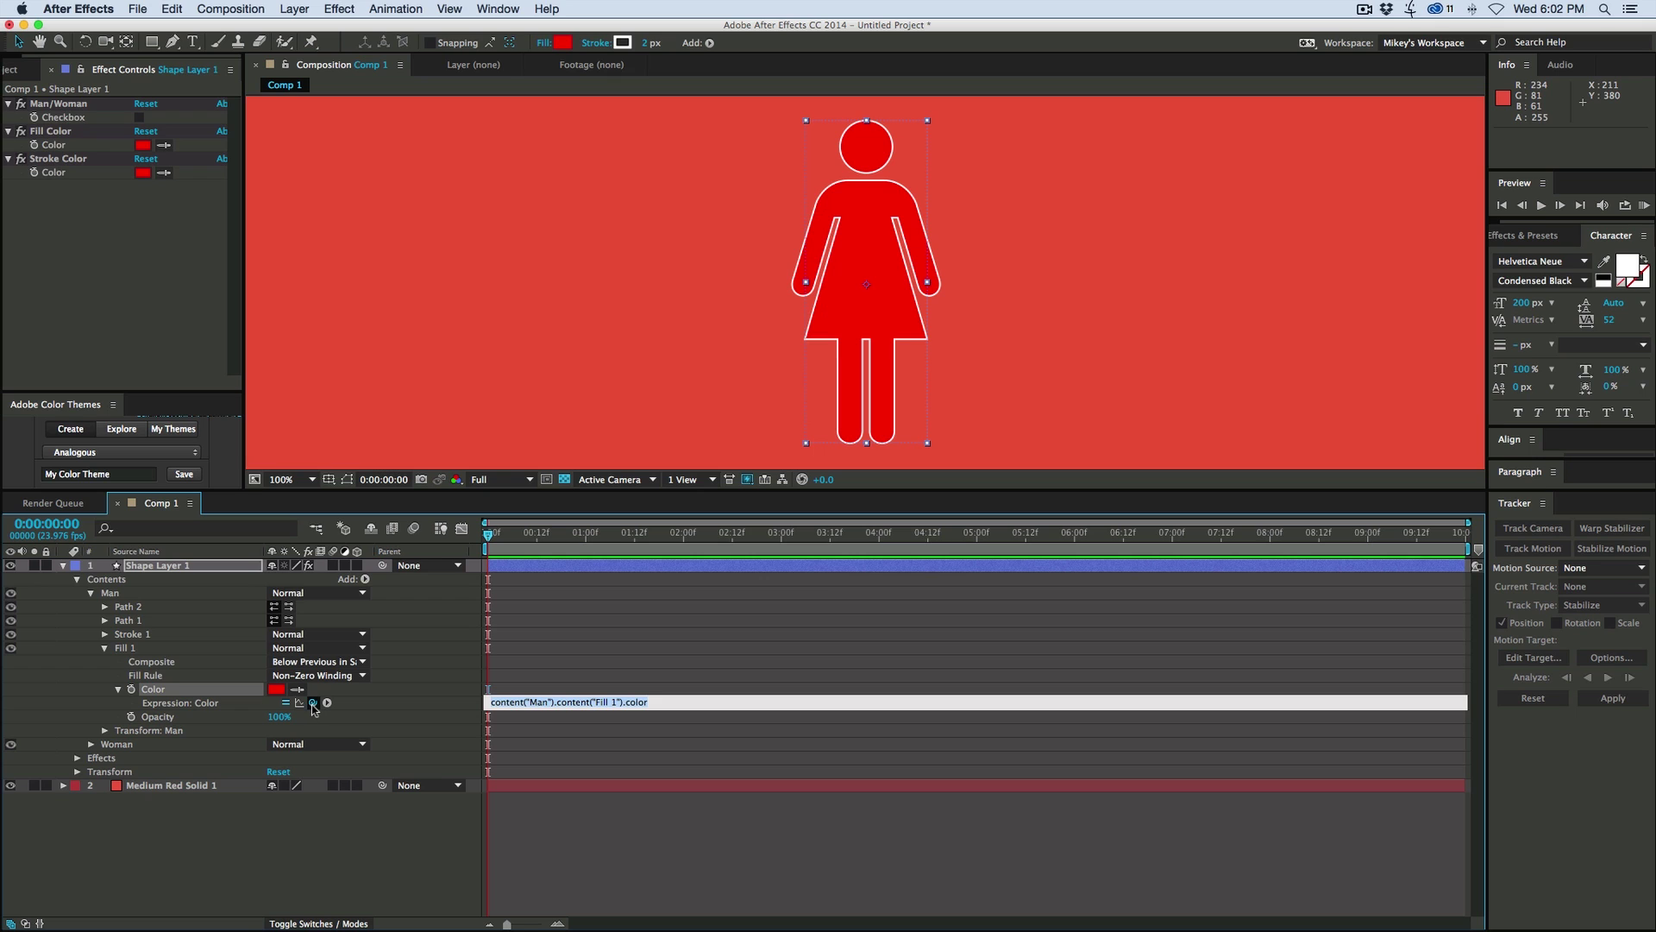
pyautogui.moveTo(313, 707); pyautogui.dragTo(54, 145)
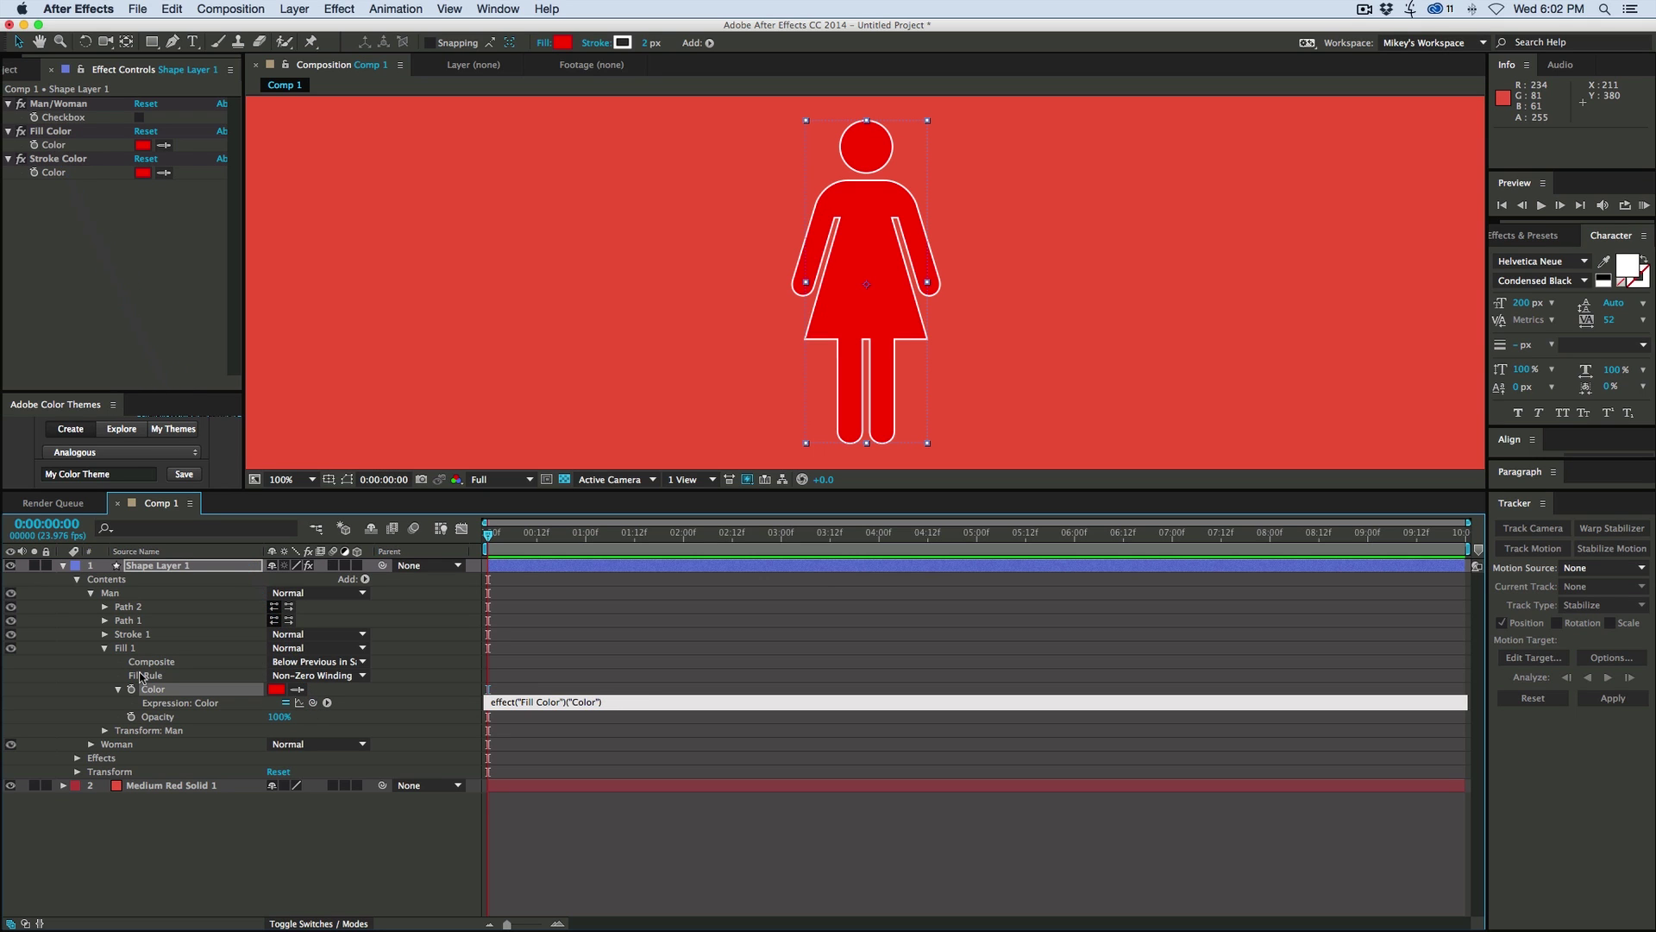
pyautogui.click(92, 744)
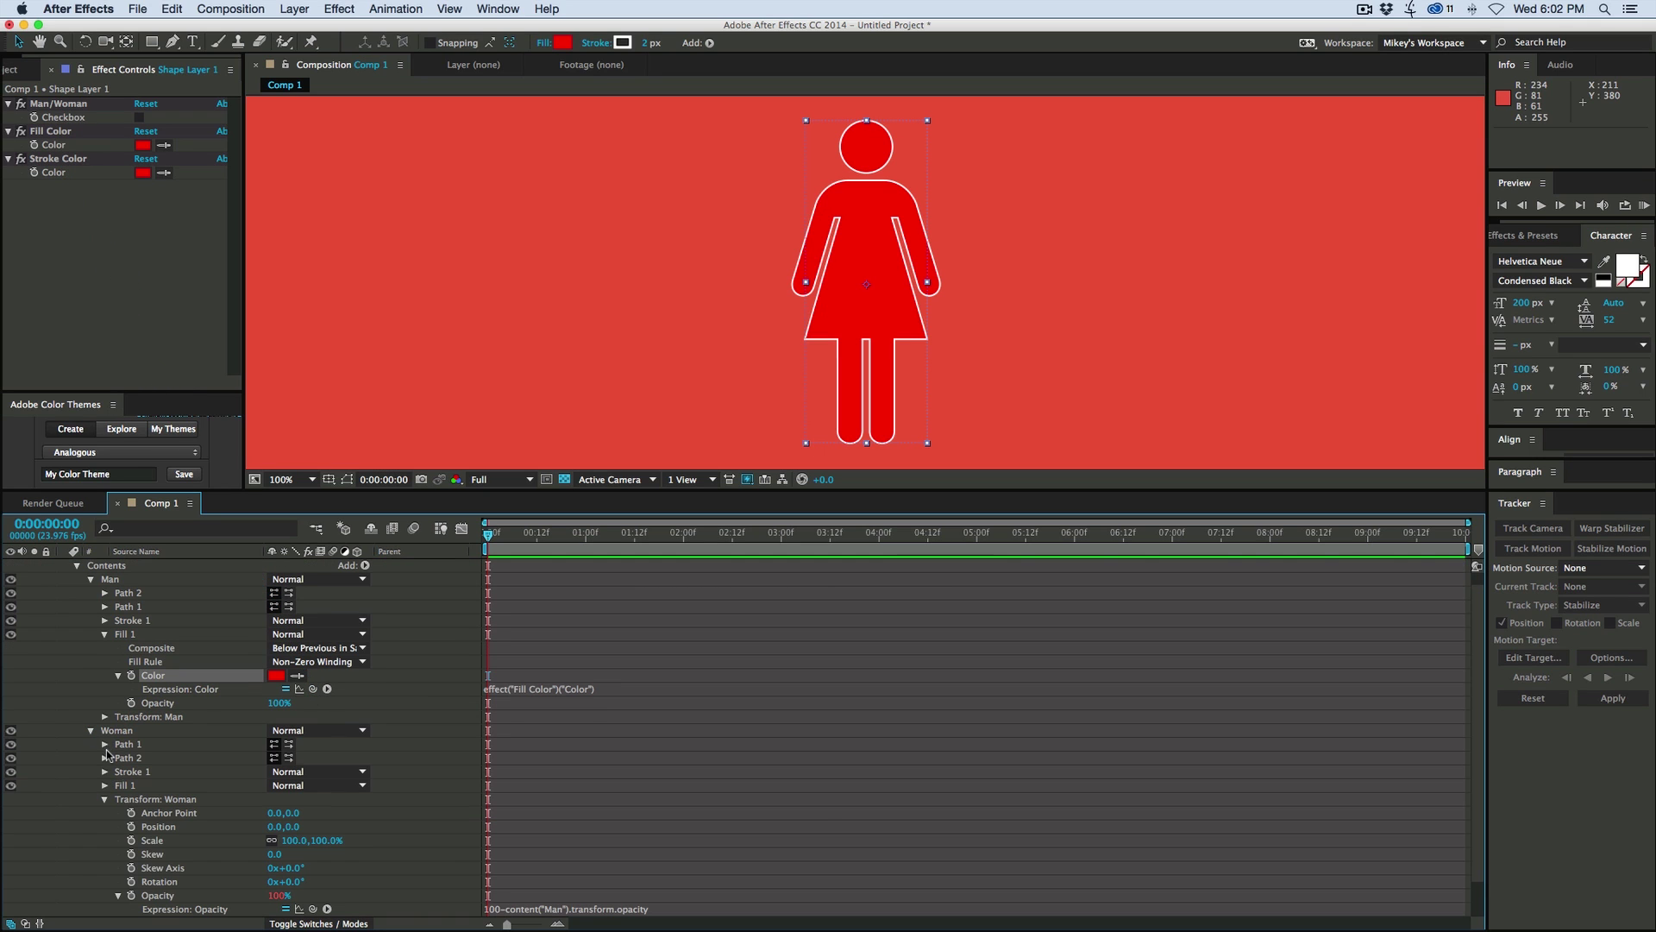
pyautogui.click(105, 799)
pyautogui.click(105, 799)
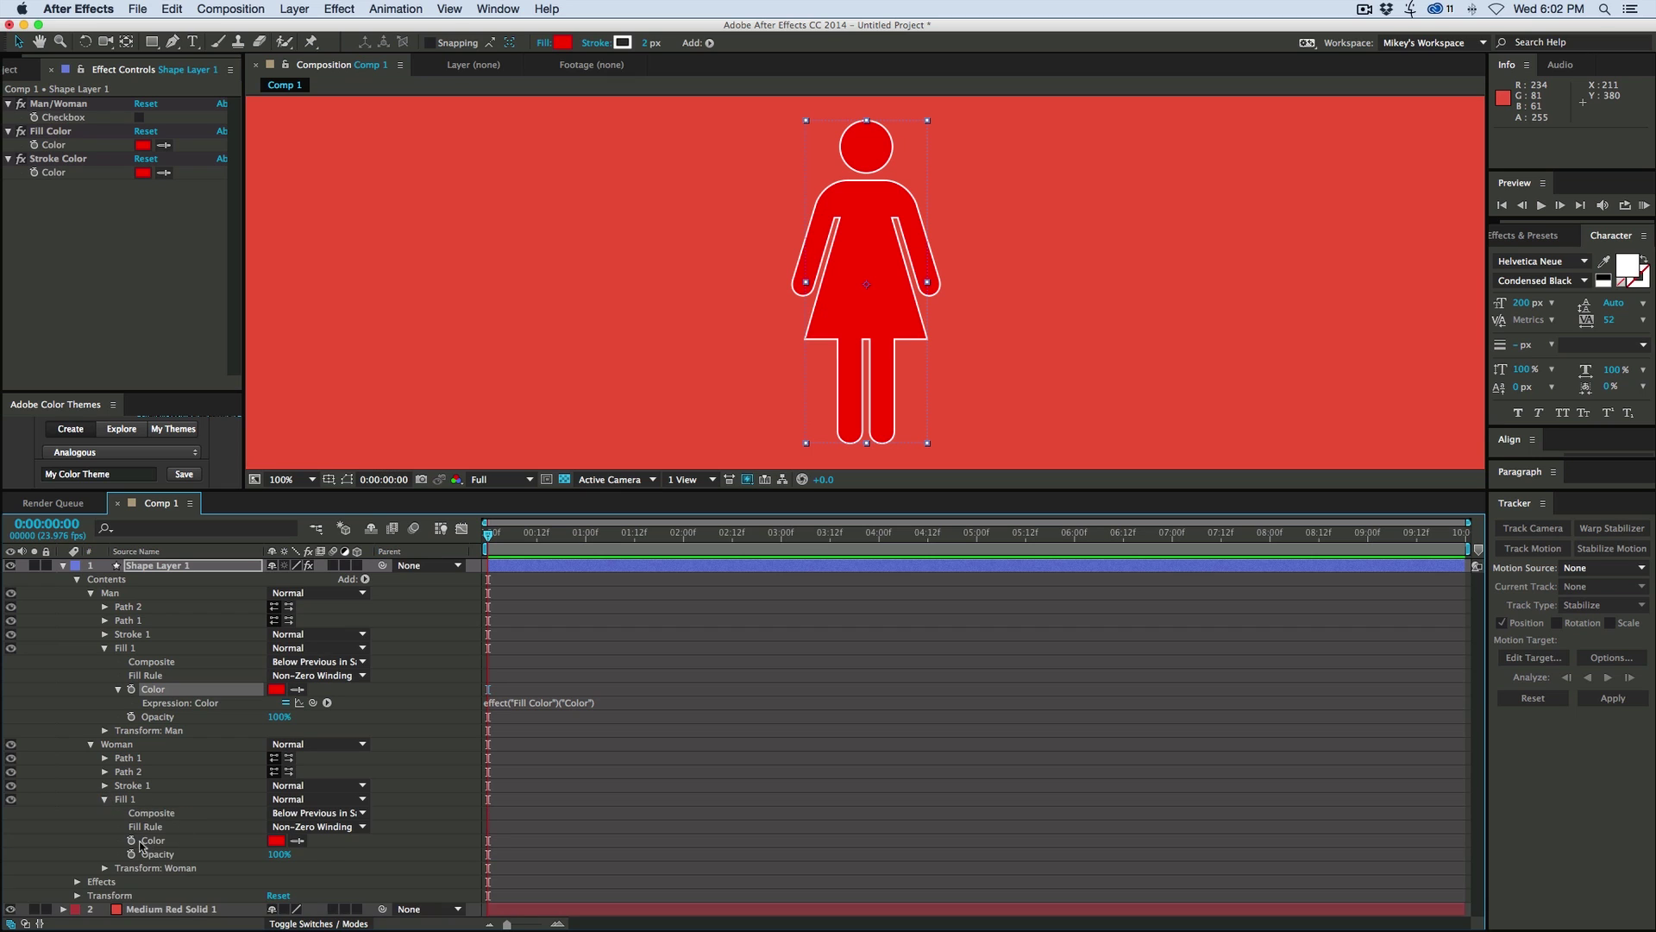
pyautogui.keyDown('alt'); pyautogui.click(131, 841); pyautogui.keyUp('alt')
pyautogui.moveTo(313, 853); pyautogui.dragTo(52, 145)
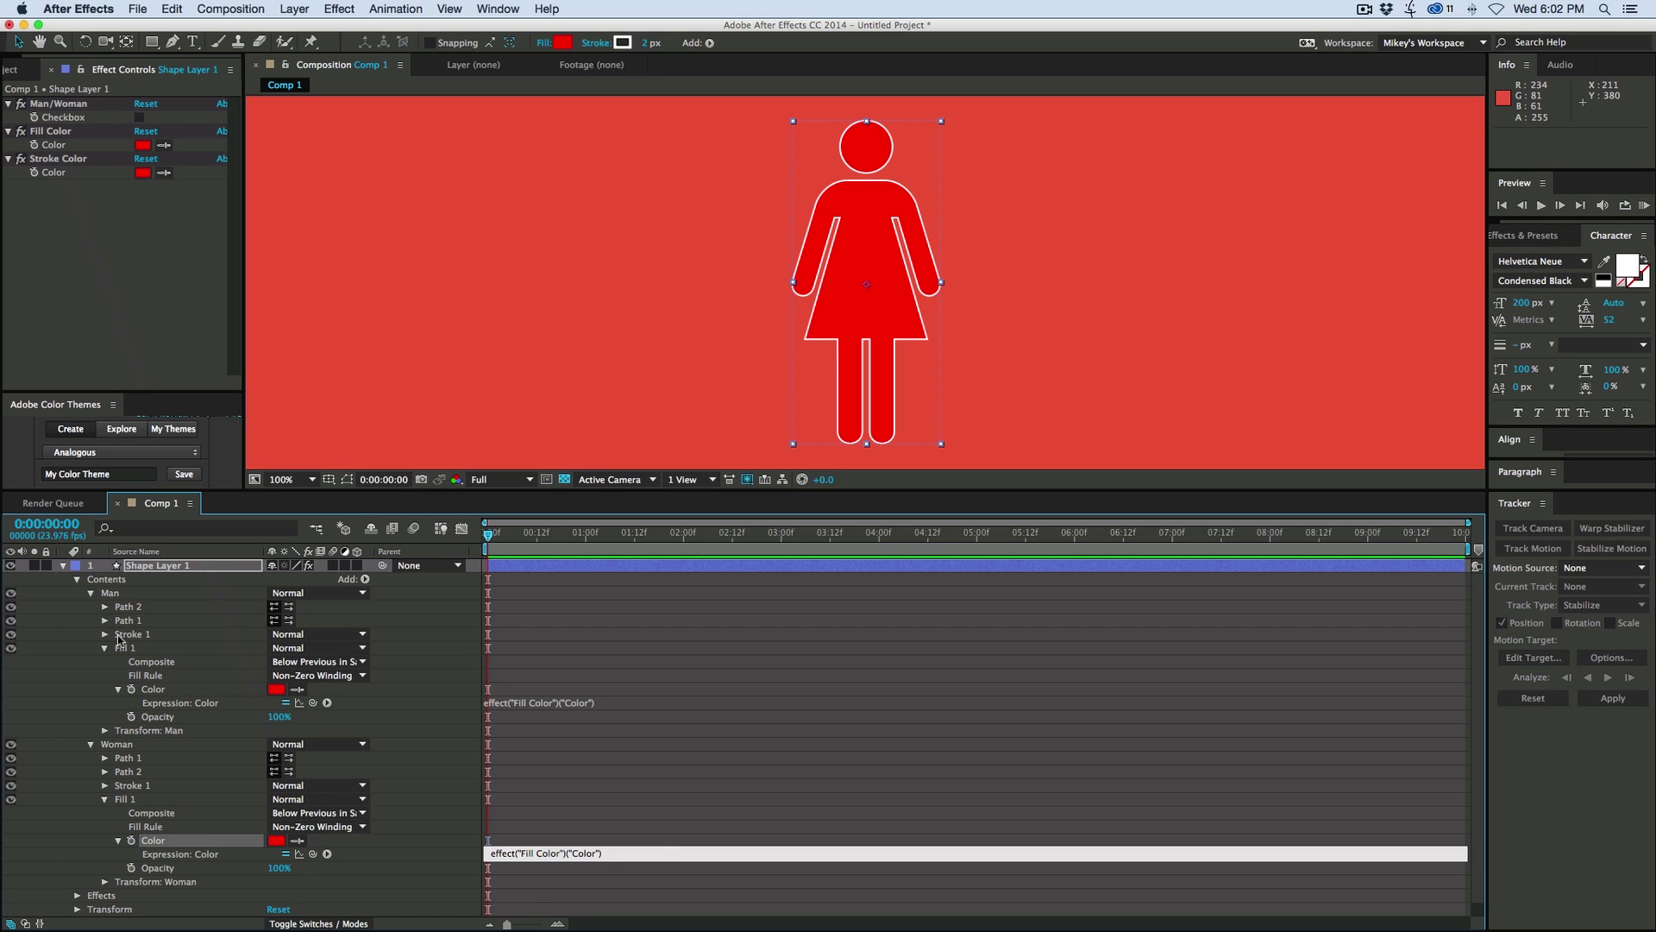
# Expression-link the Man and Woman Stroke 1 colours to the Stroke Color control
pyautogui.click(105, 634)
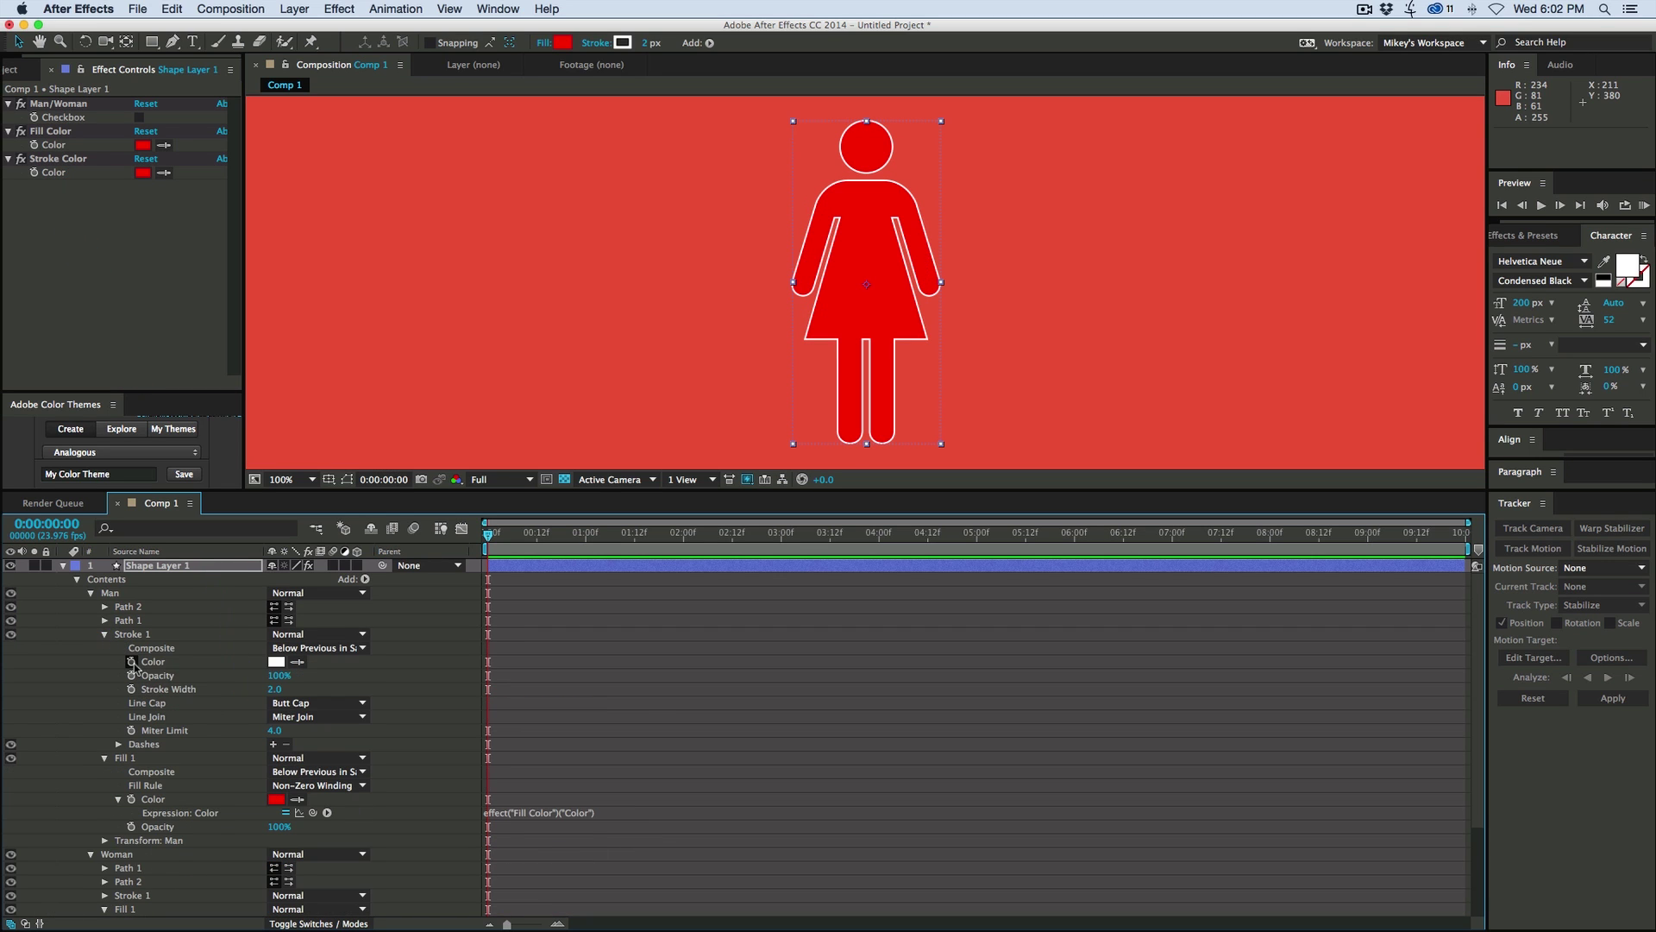
pyautogui.keyDown('alt'); pyautogui.click(131, 662); pyautogui.keyUp('alt')
pyautogui.moveTo(313, 675); pyautogui.dragTo(54, 173)
pyautogui.scroll(-5, 96, 670)
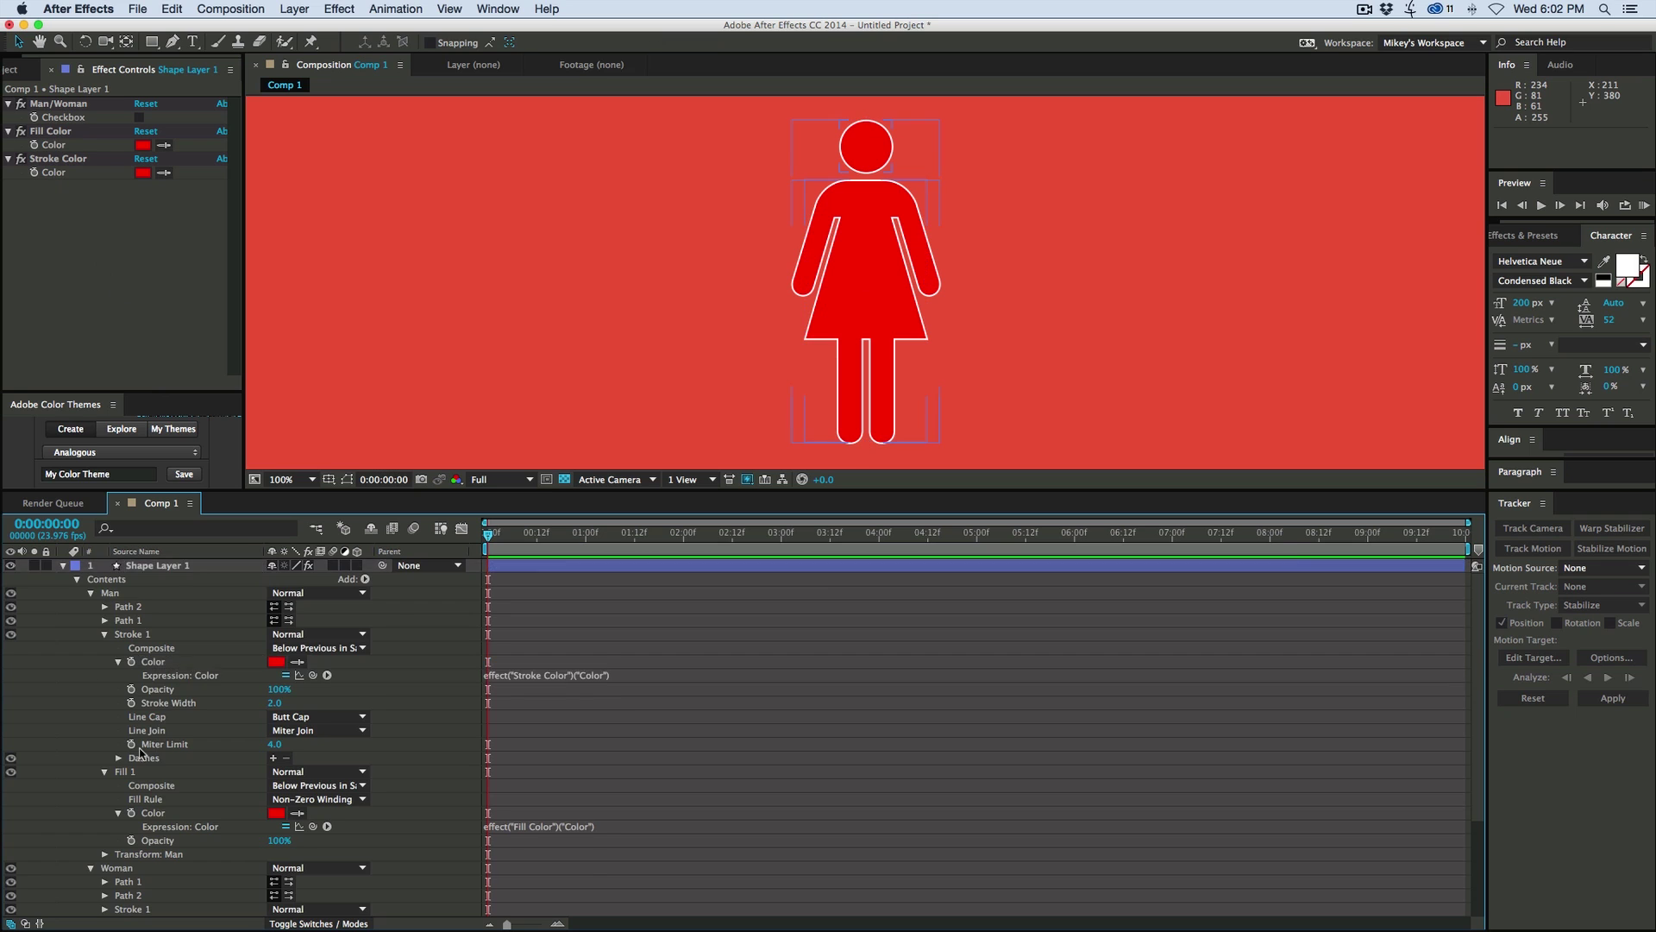
pyautogui.click(104, 771)
pyautogui.keyDown('alt'); pyautogui.click(132, 799); pyautogui.keyUp('alt')
pyautogui.moveTo(313, 813); pyautogui.dragTo(53, 172)
pyautogui.click(90, 218)
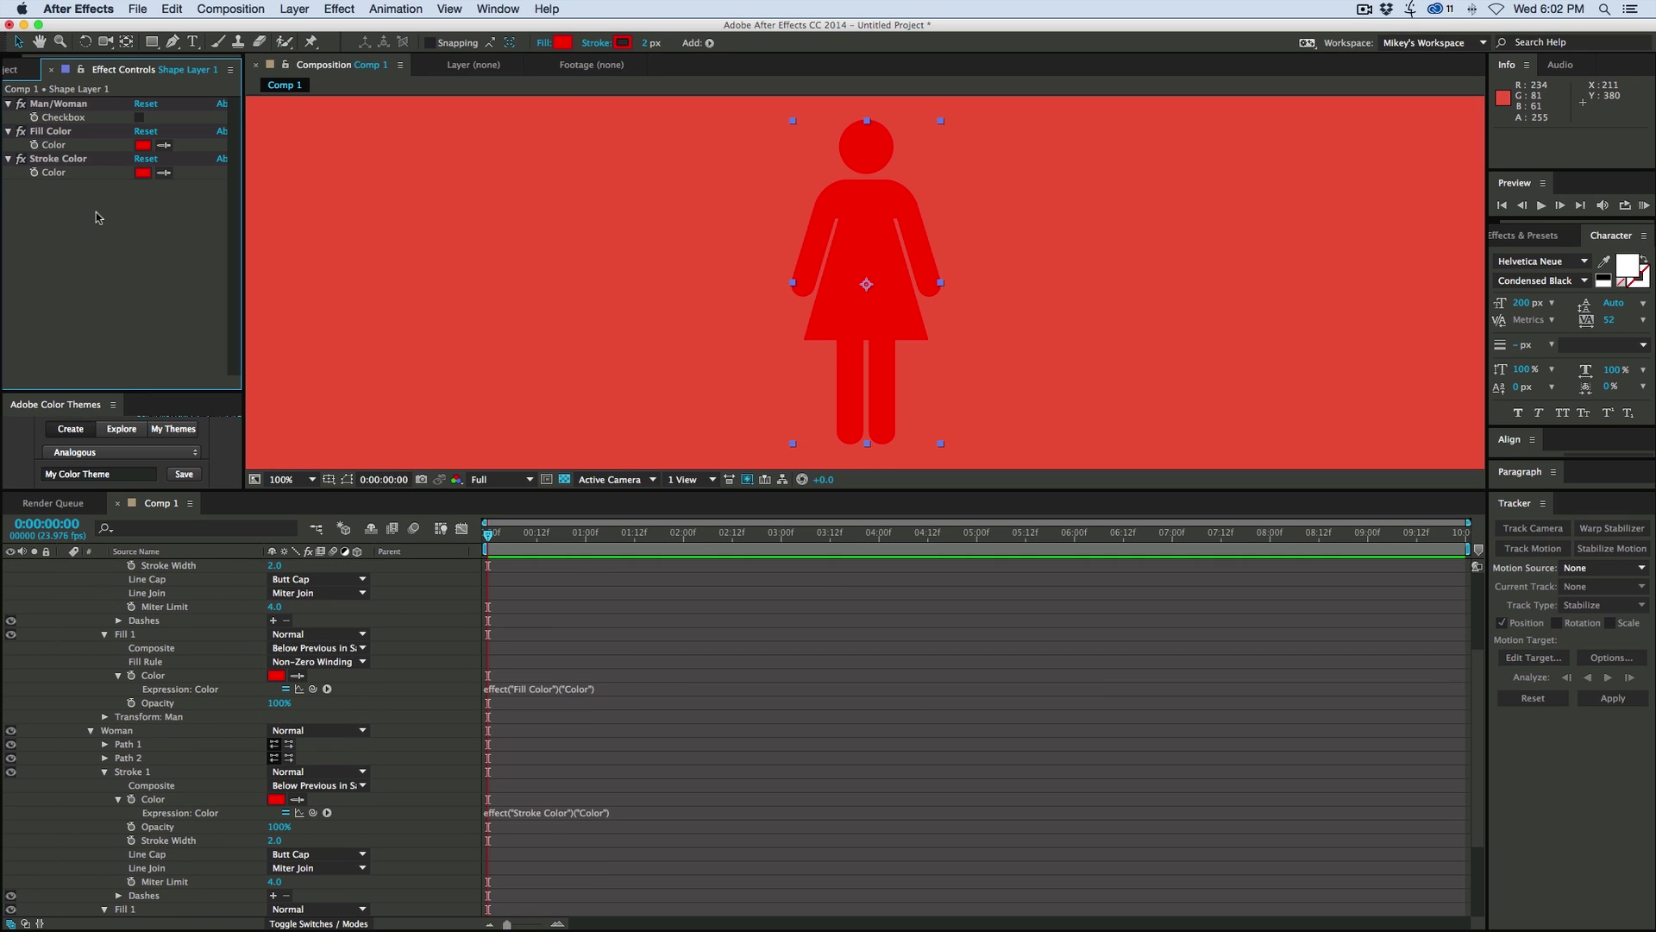
pyautogui.click(143, 173)
# Make Stroke Color black and Fill Color white, giving a white figure with black outline
pyautogui.moveTo(609, 490)
pyautogui.mouseDown()
pyautogui.moveTo(681, 578)
pyautogui.moveTo(824, 690)
pyautogui.mouseUp()
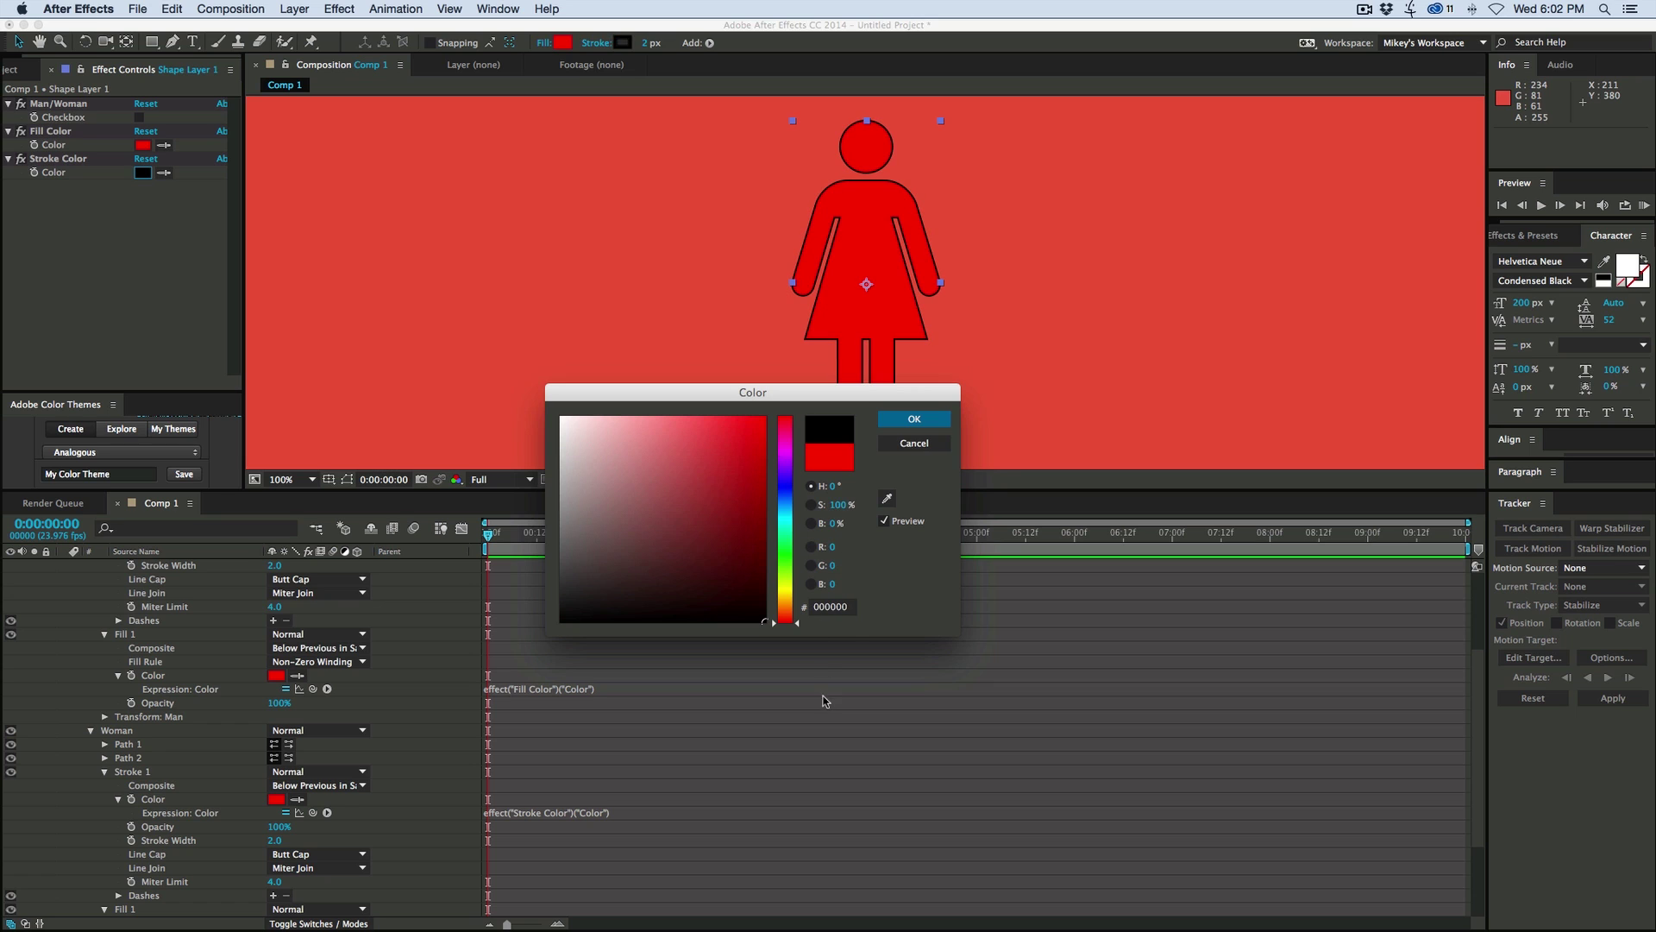
pyautogui.click(914, 419)
pyautogui.click(142, 145)
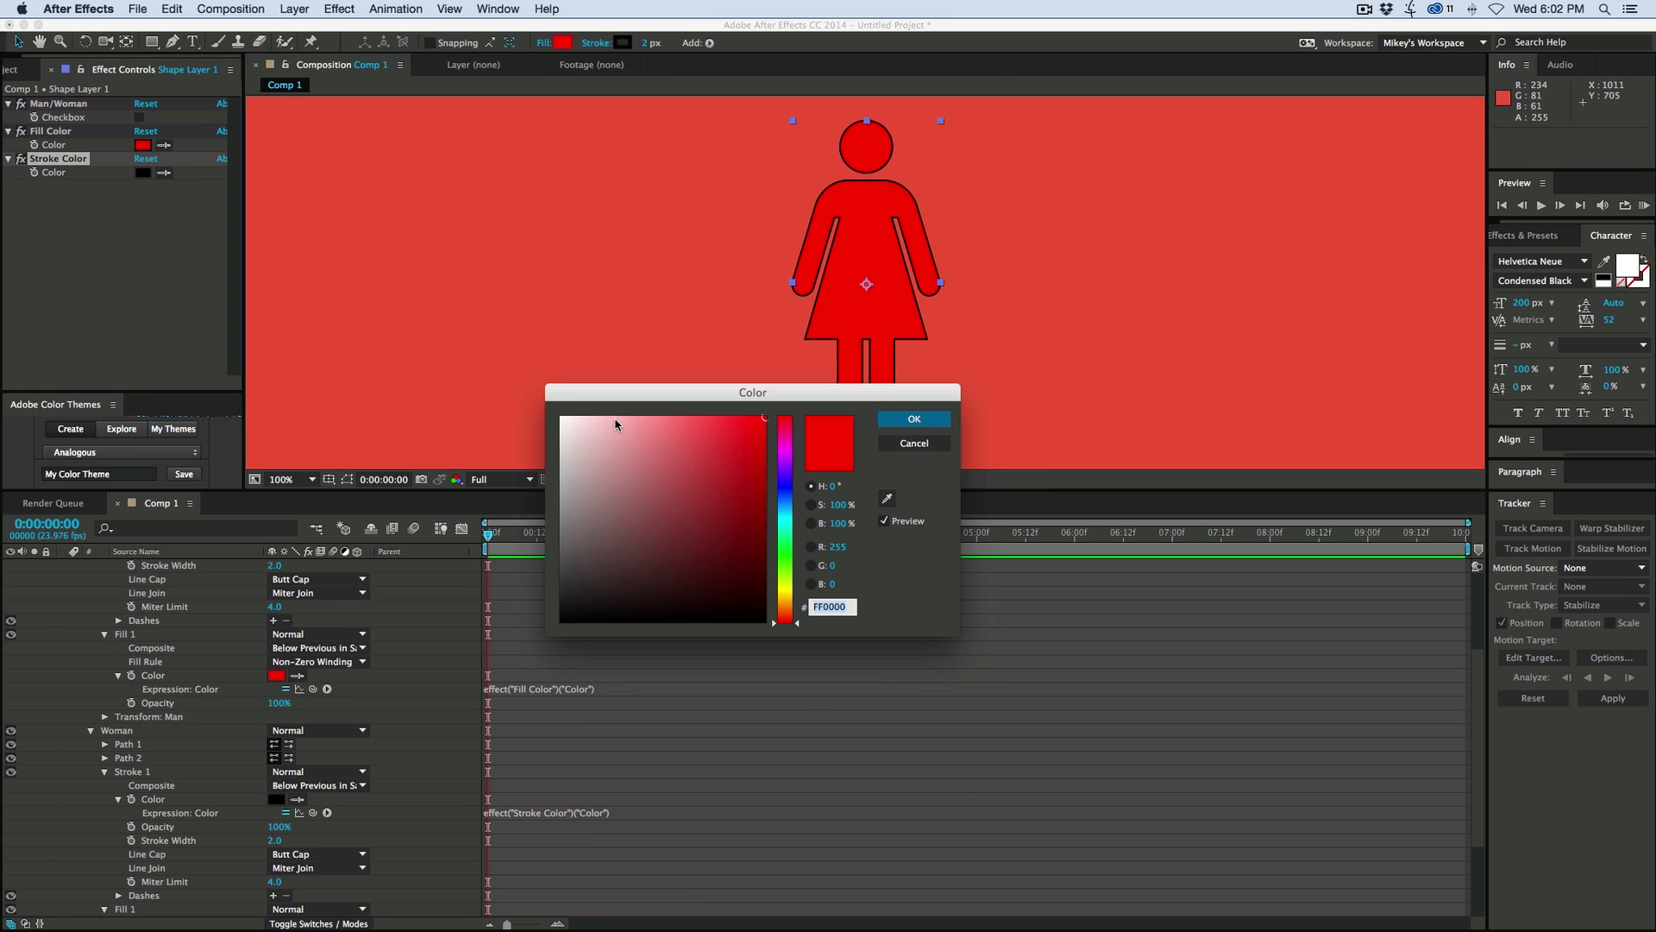
pyautogui.moveTo(618, 428); pyautogui.dragTo(551, 362)
pyautogui.press('Return')
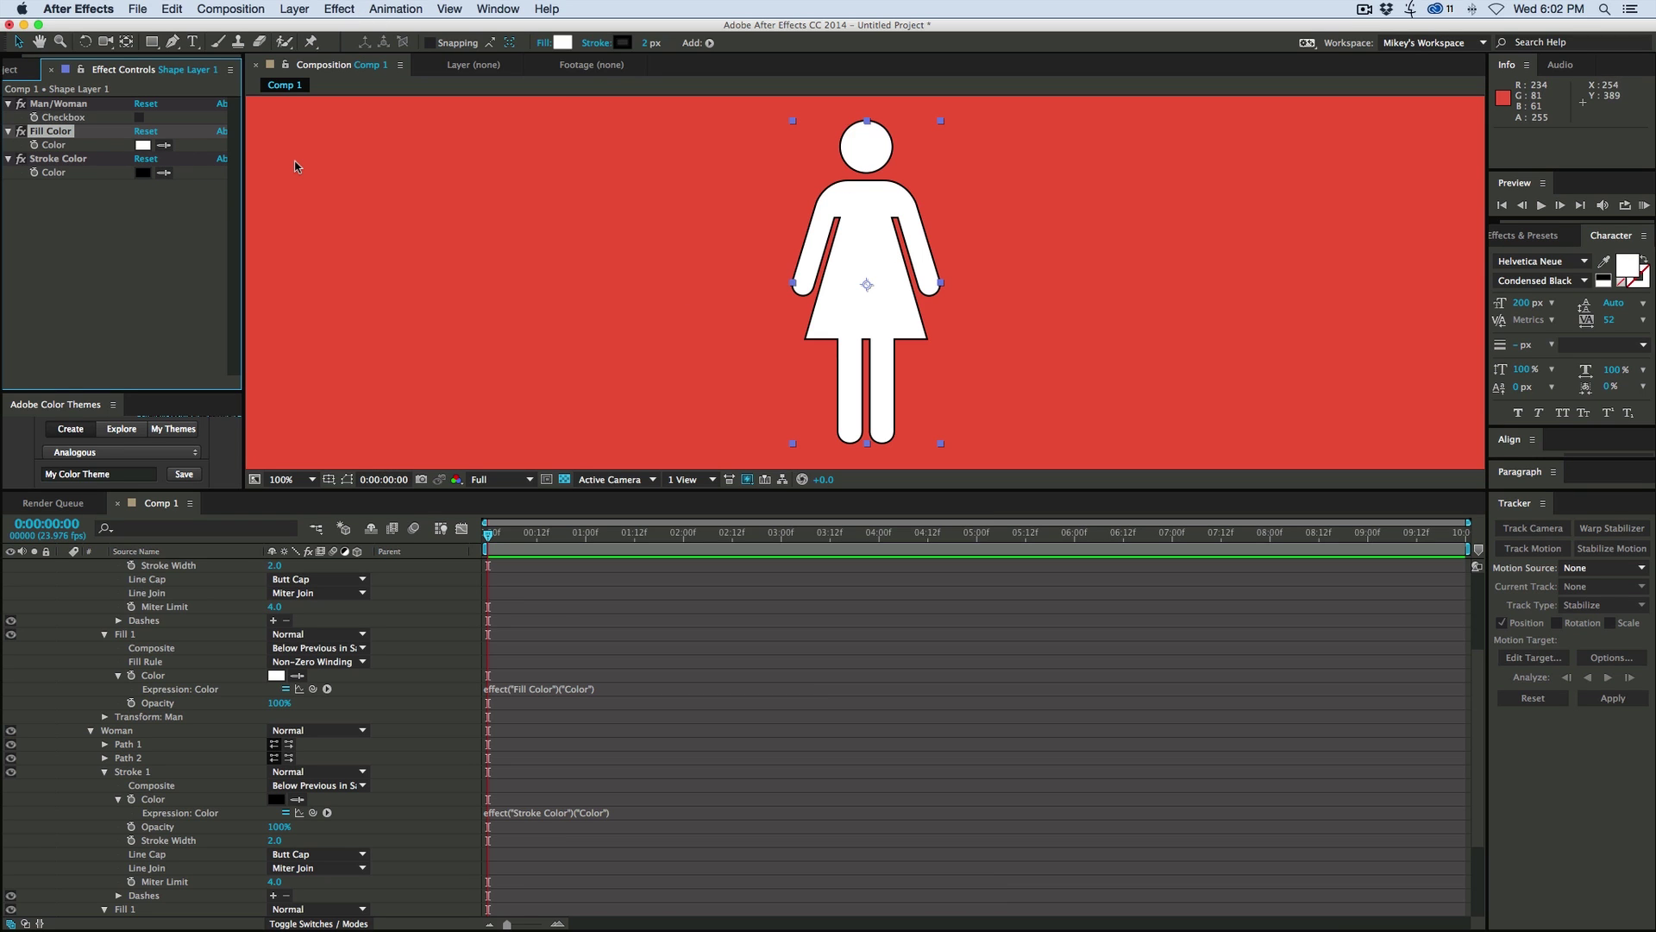
pyautogui.click(354, 12)
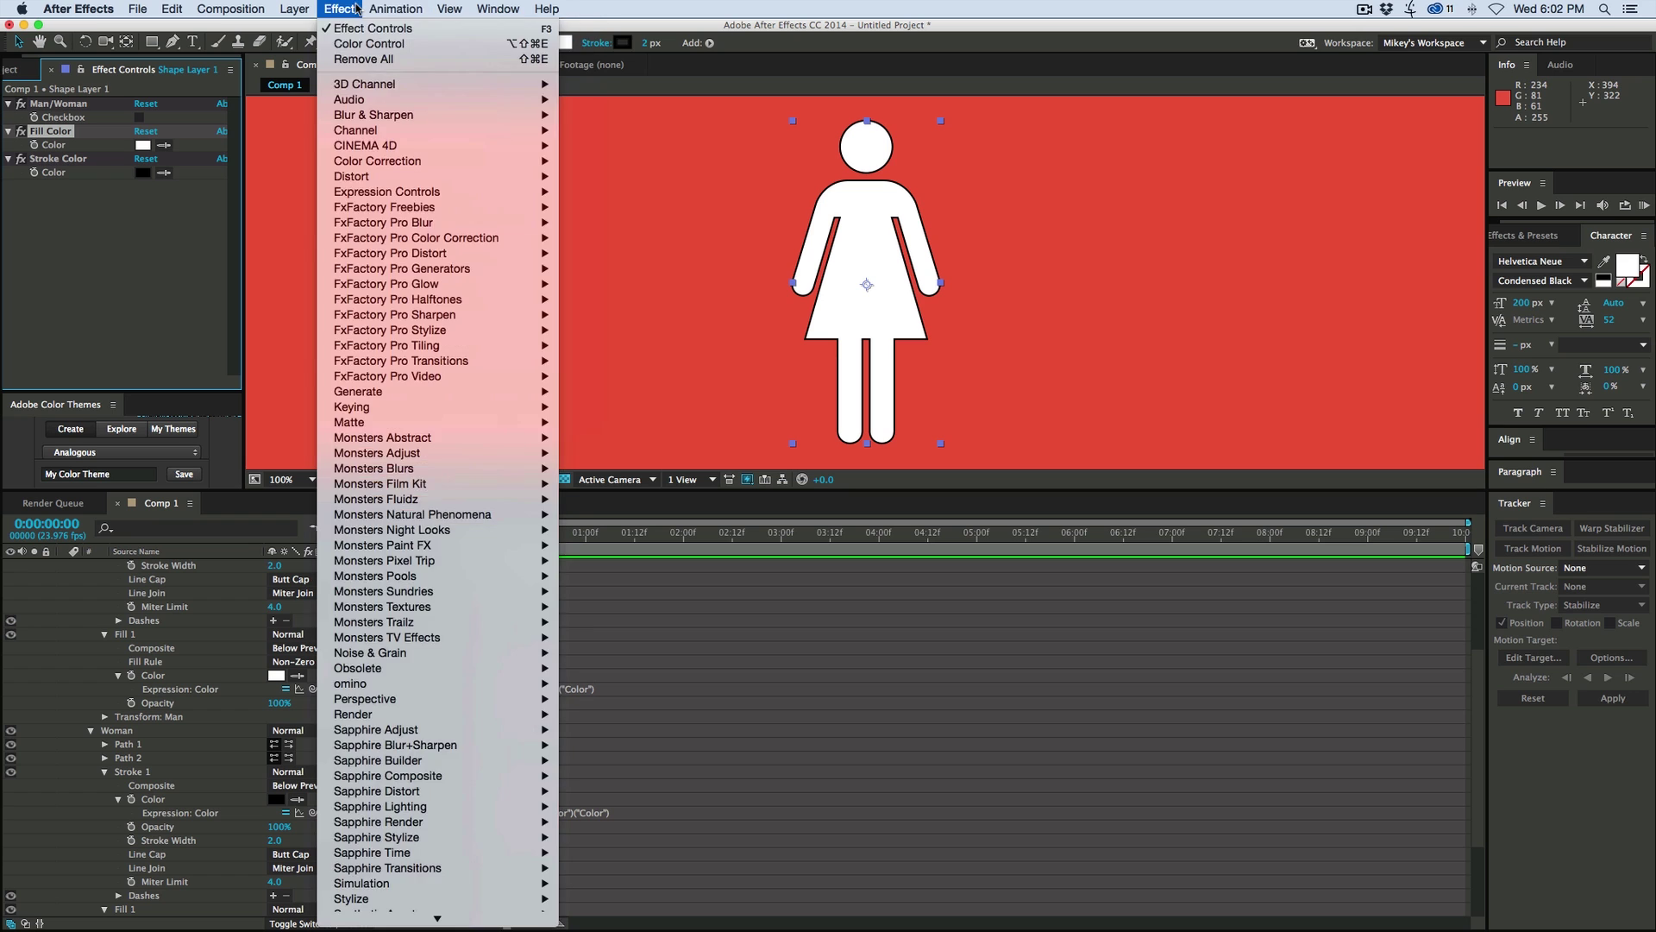
# Add a Slider Control named Fill Opacity and place it below Fill Color
pyautogui.moveTo(418, 191)
pyautogui.click(612, 283)
pyautogui.press('Return')
pyautogui.write('Fill Opacity')
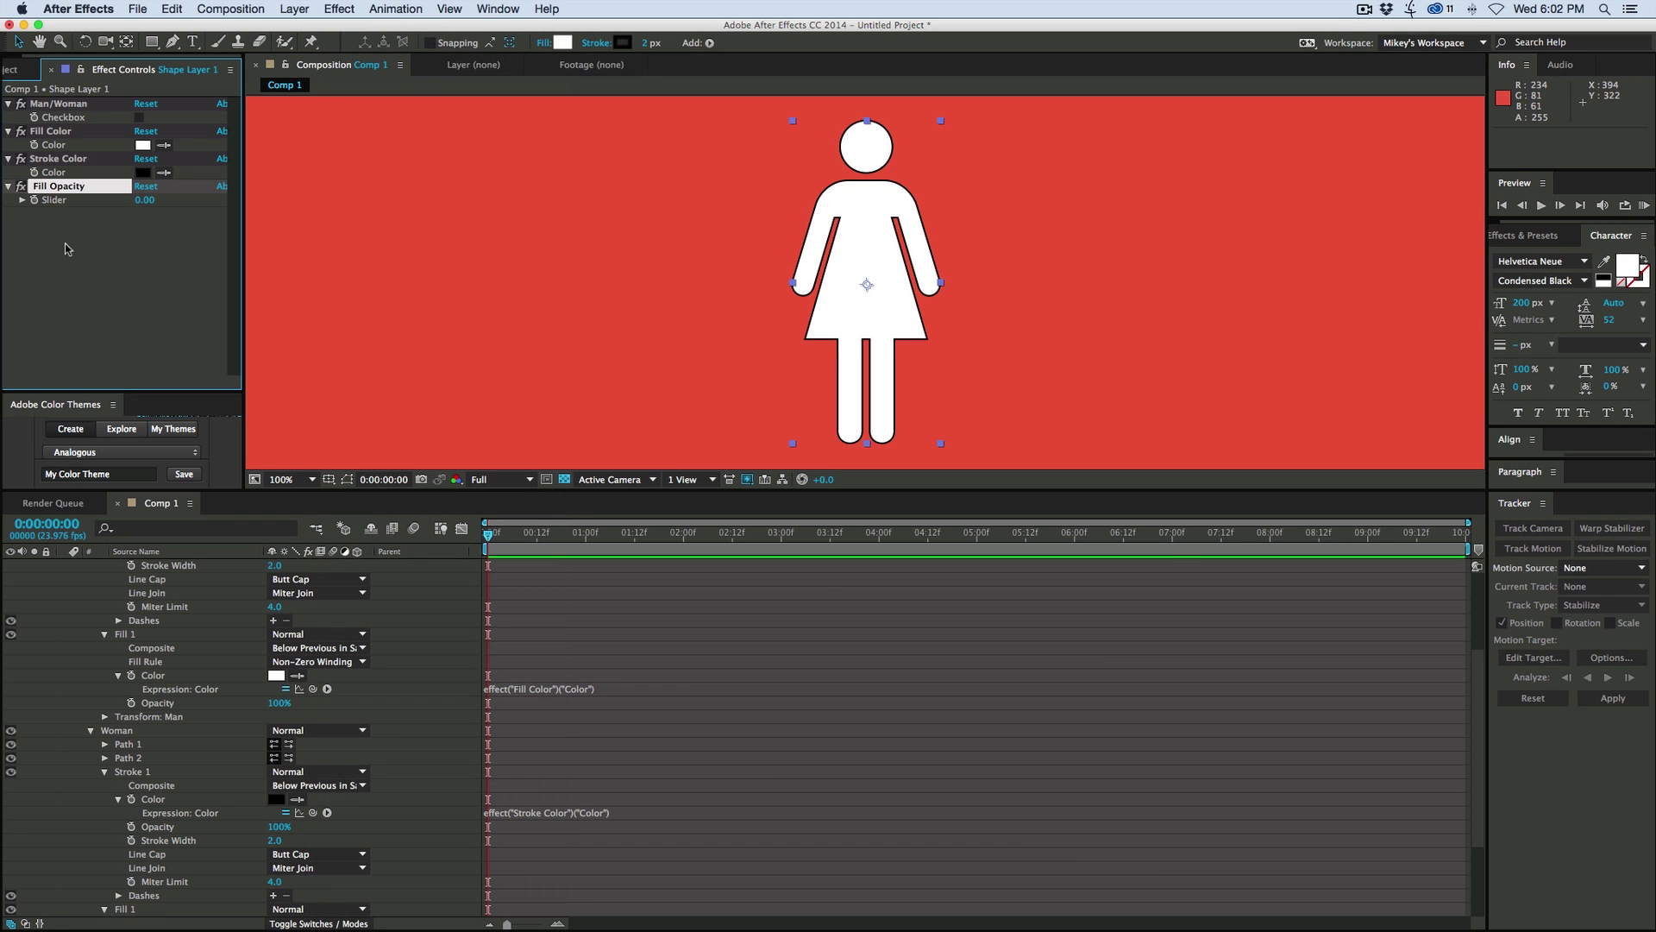
pyautogui.press('Return')
pyautogui.moveTo(57, 190); pyautogui.dragTo(69, 132)
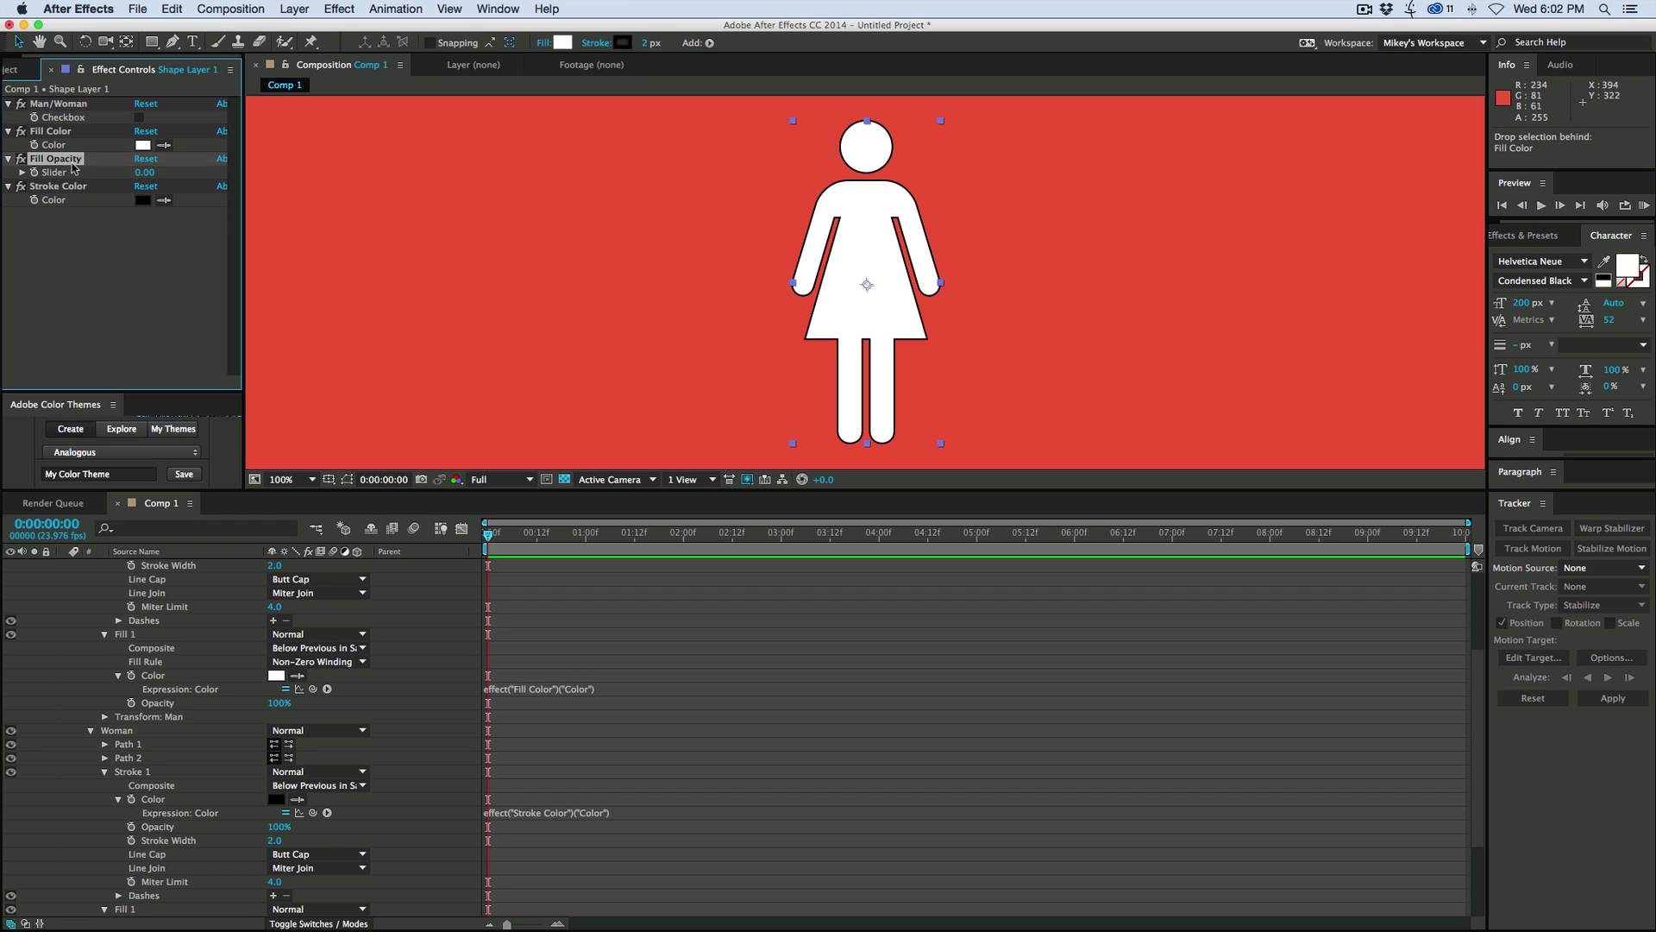
# Duplicate it as Stroke Width below Stroke Color; set Fill Opacity 100 and Stroke Width 10
pyautogui.press('super+d')
pyautogui.moveTo(82, 219); pyautogui.dragTo(99, 251)
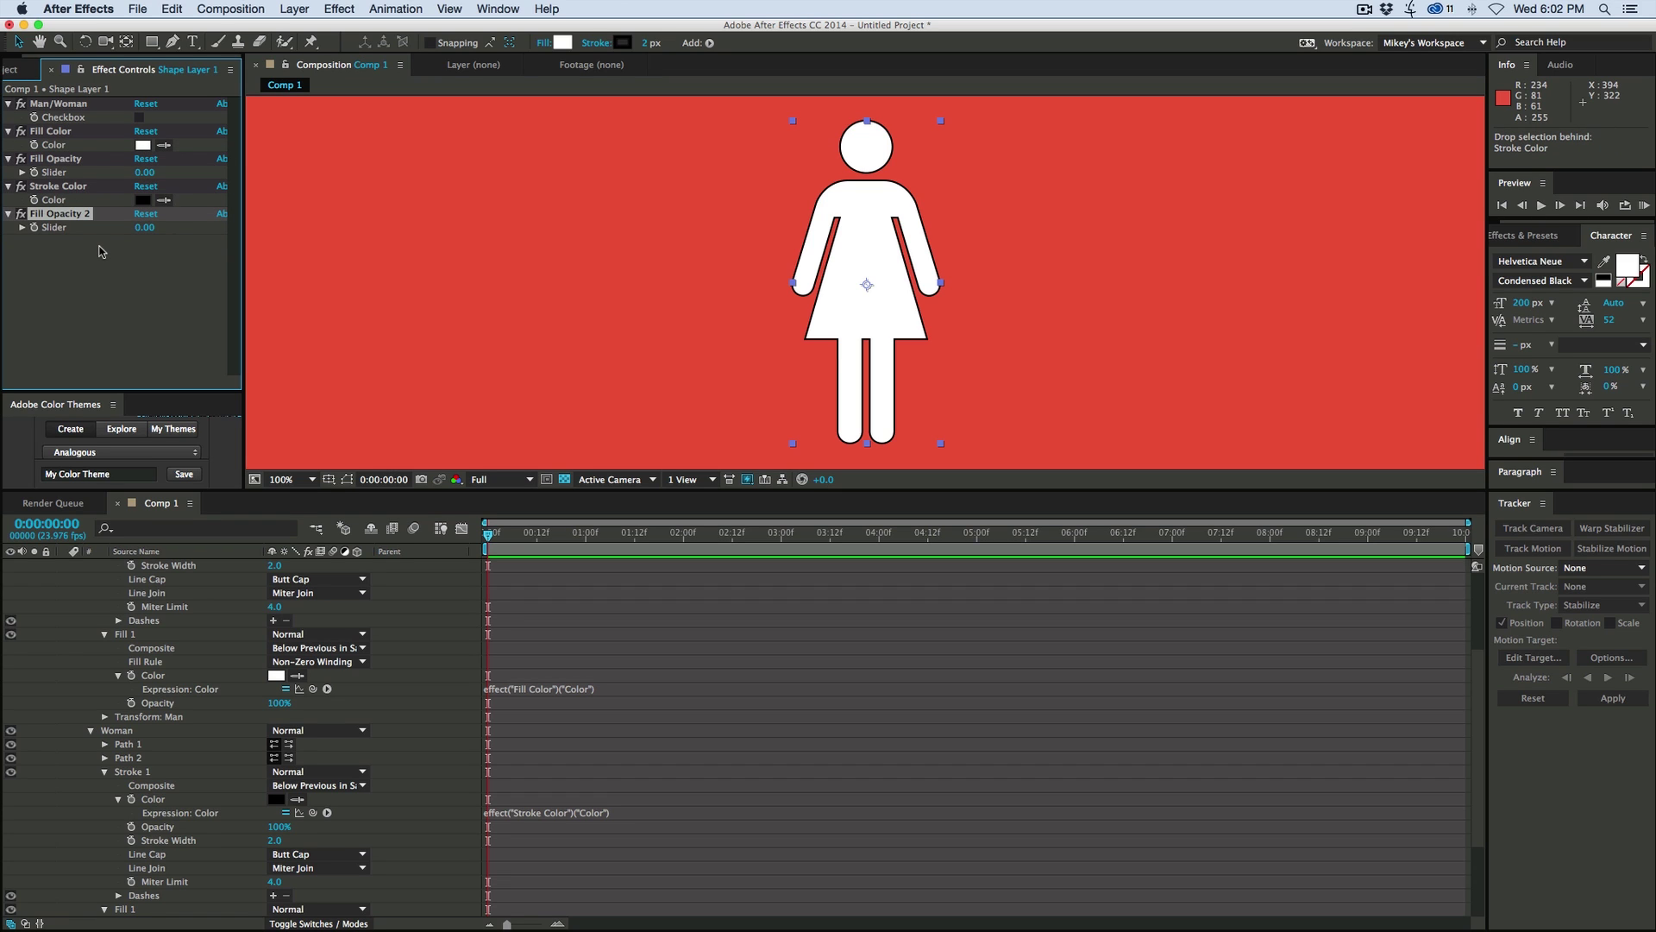
pyautogui.press('Return')
pyautogui.write('St')
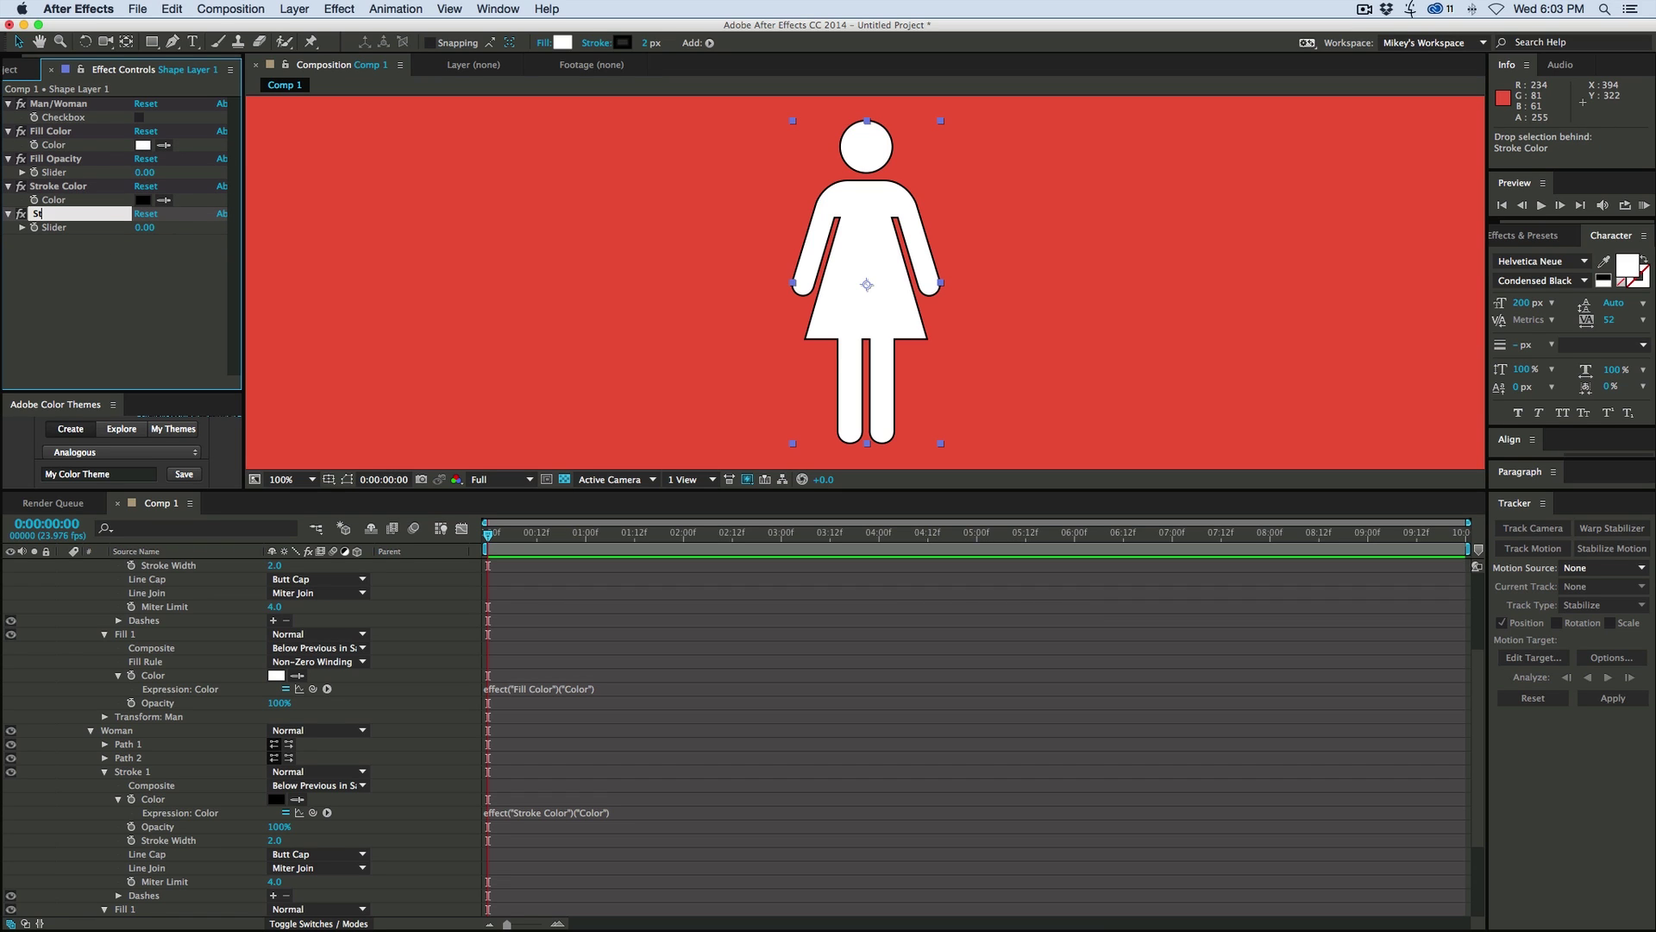
pyautogui.write('roke Width')
pyautogui.click(145, 173)
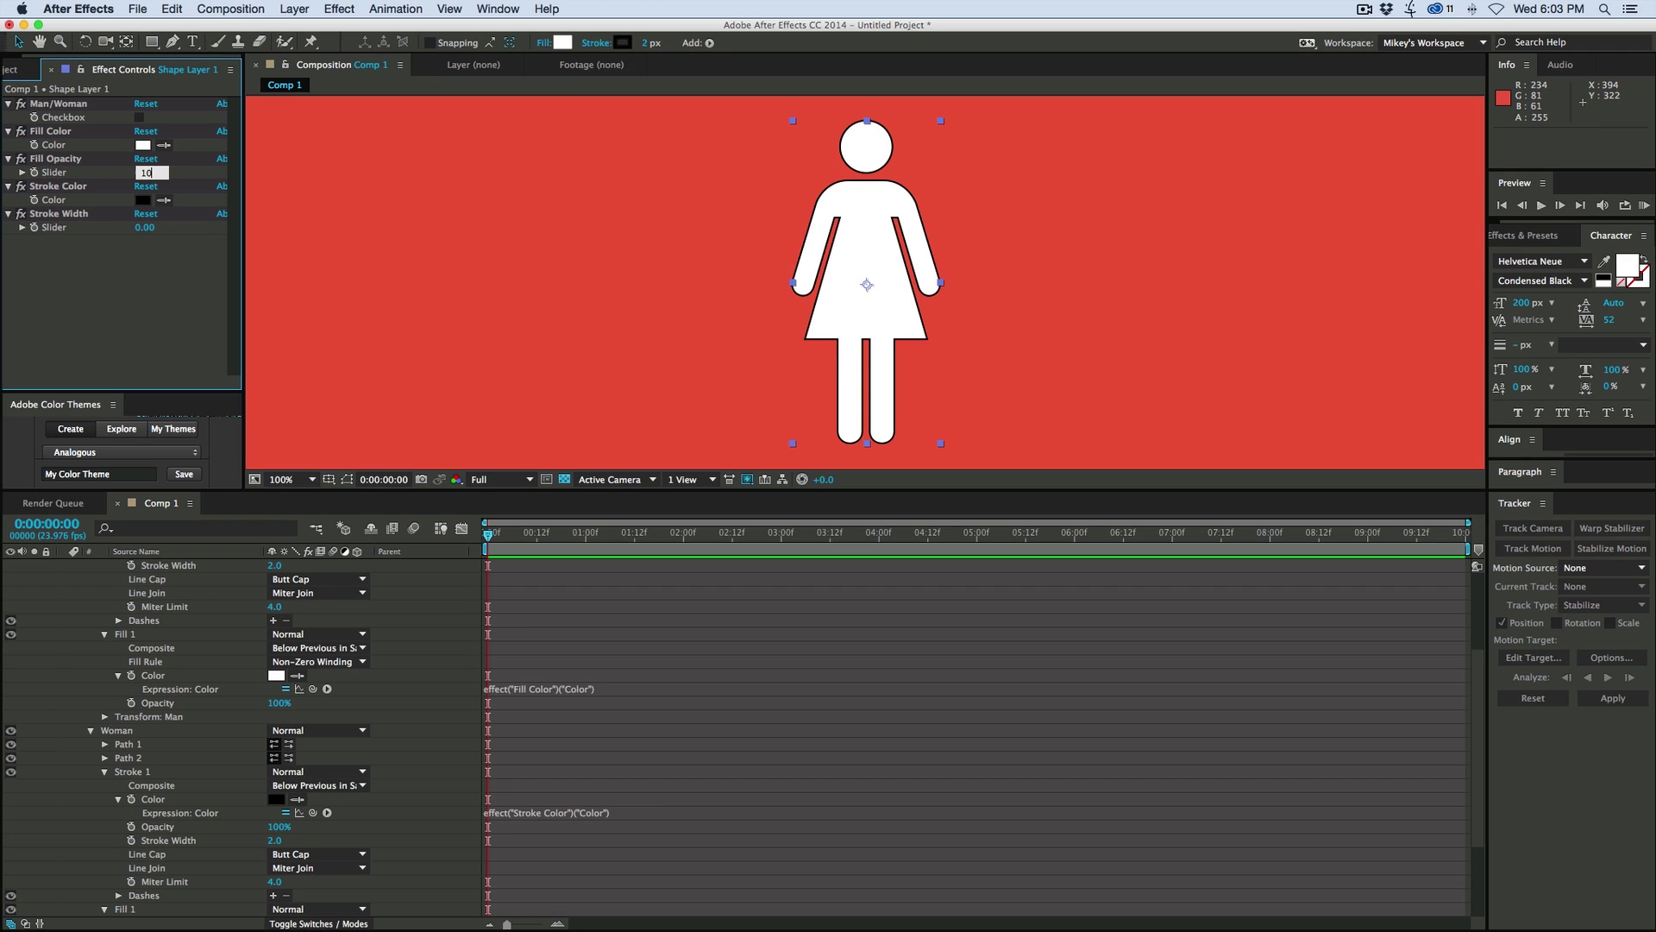
pyautogui.press('Return')
pyautogui.click(142, 227)
pyautogui.press('Return')
pyautogui.scroll(5, 194, 675)
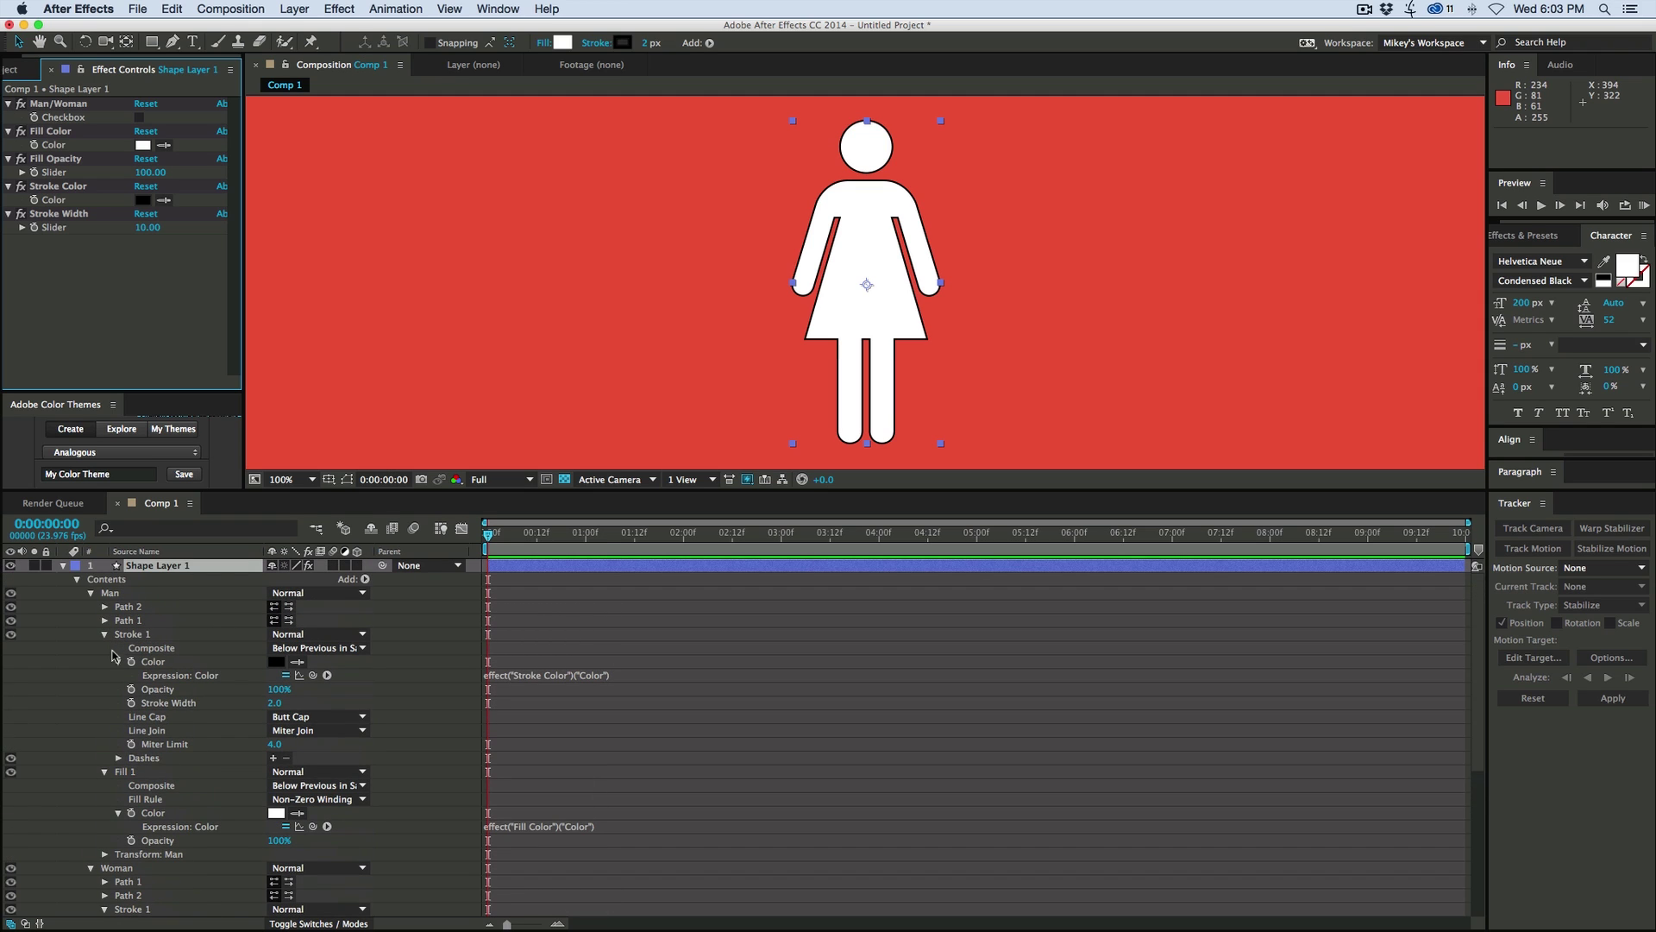
# Expression-link the Man and Woman stroke widths to the Stroke Width slider
pyautogui.keyDown('alt'); pyautogui.click(131, 703); pyautogui.keyUp('alt')
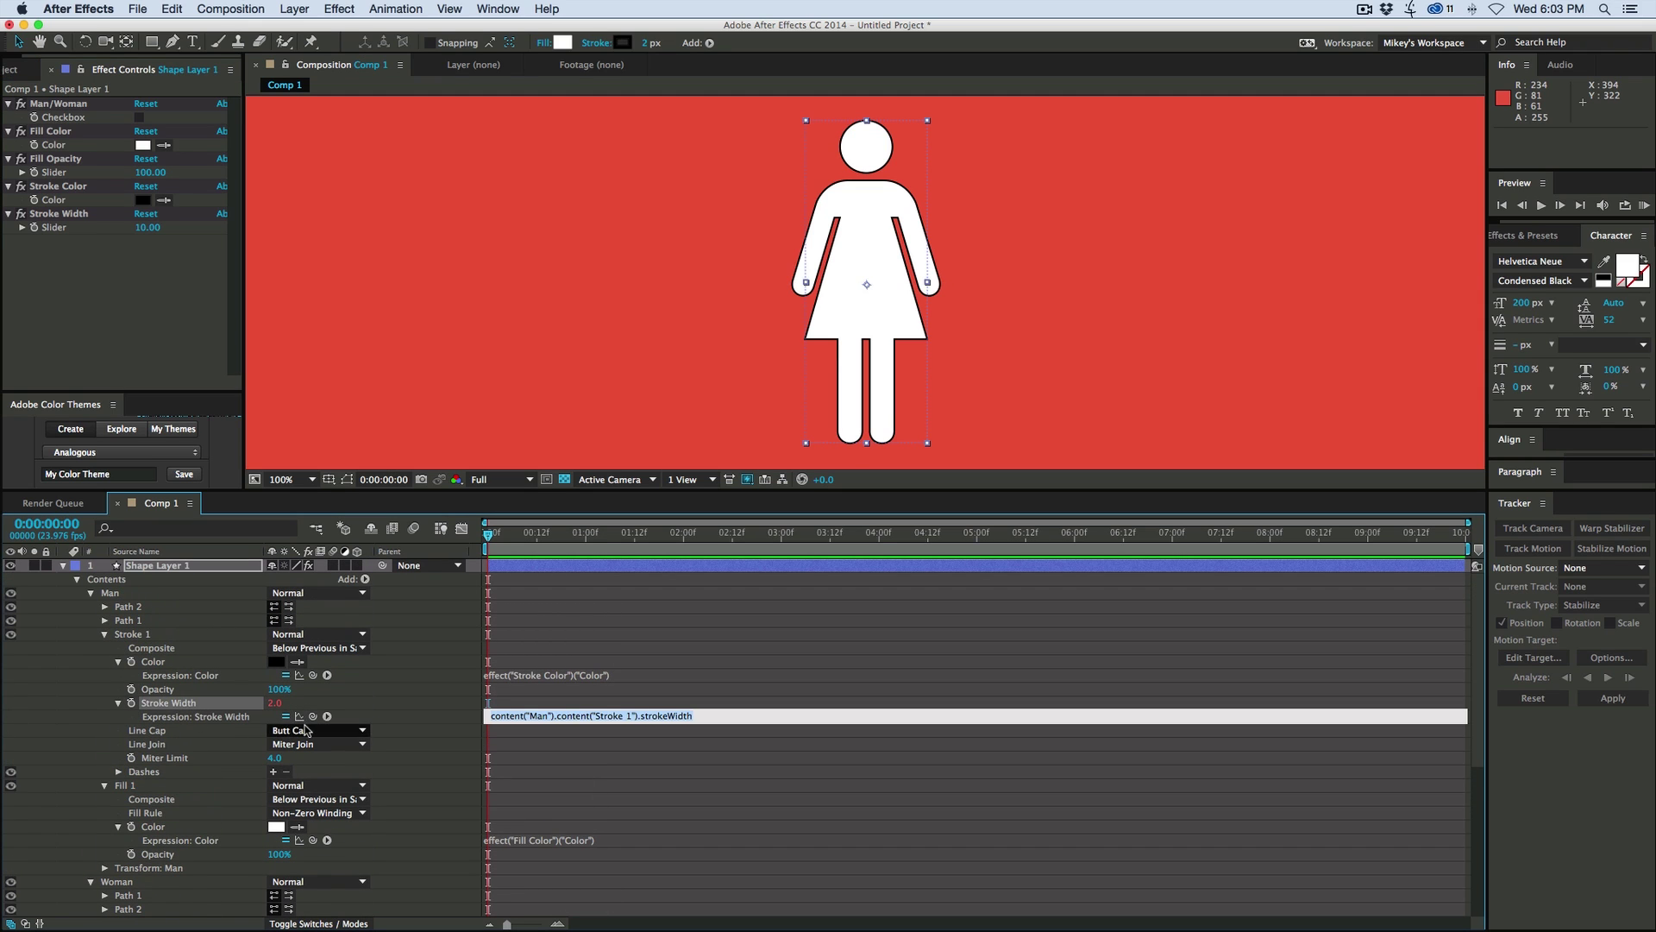
pyautogui.moveTo(313, 716); pyautogui.dragTo(58, 230)
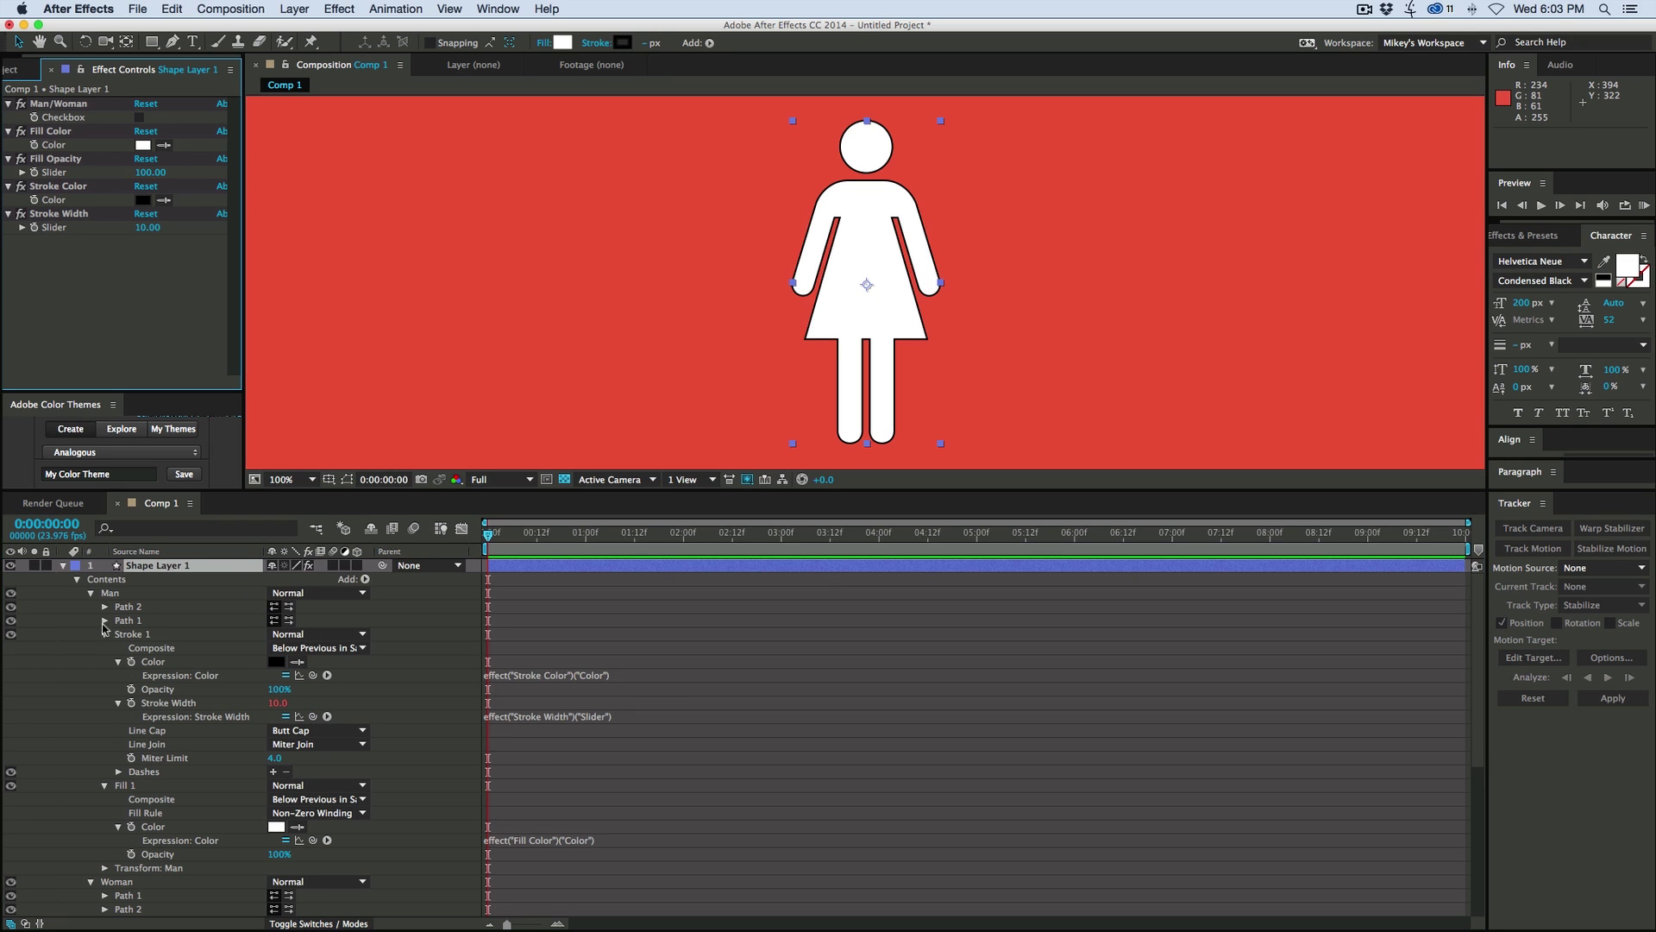
pyautogui.click(90, 592)
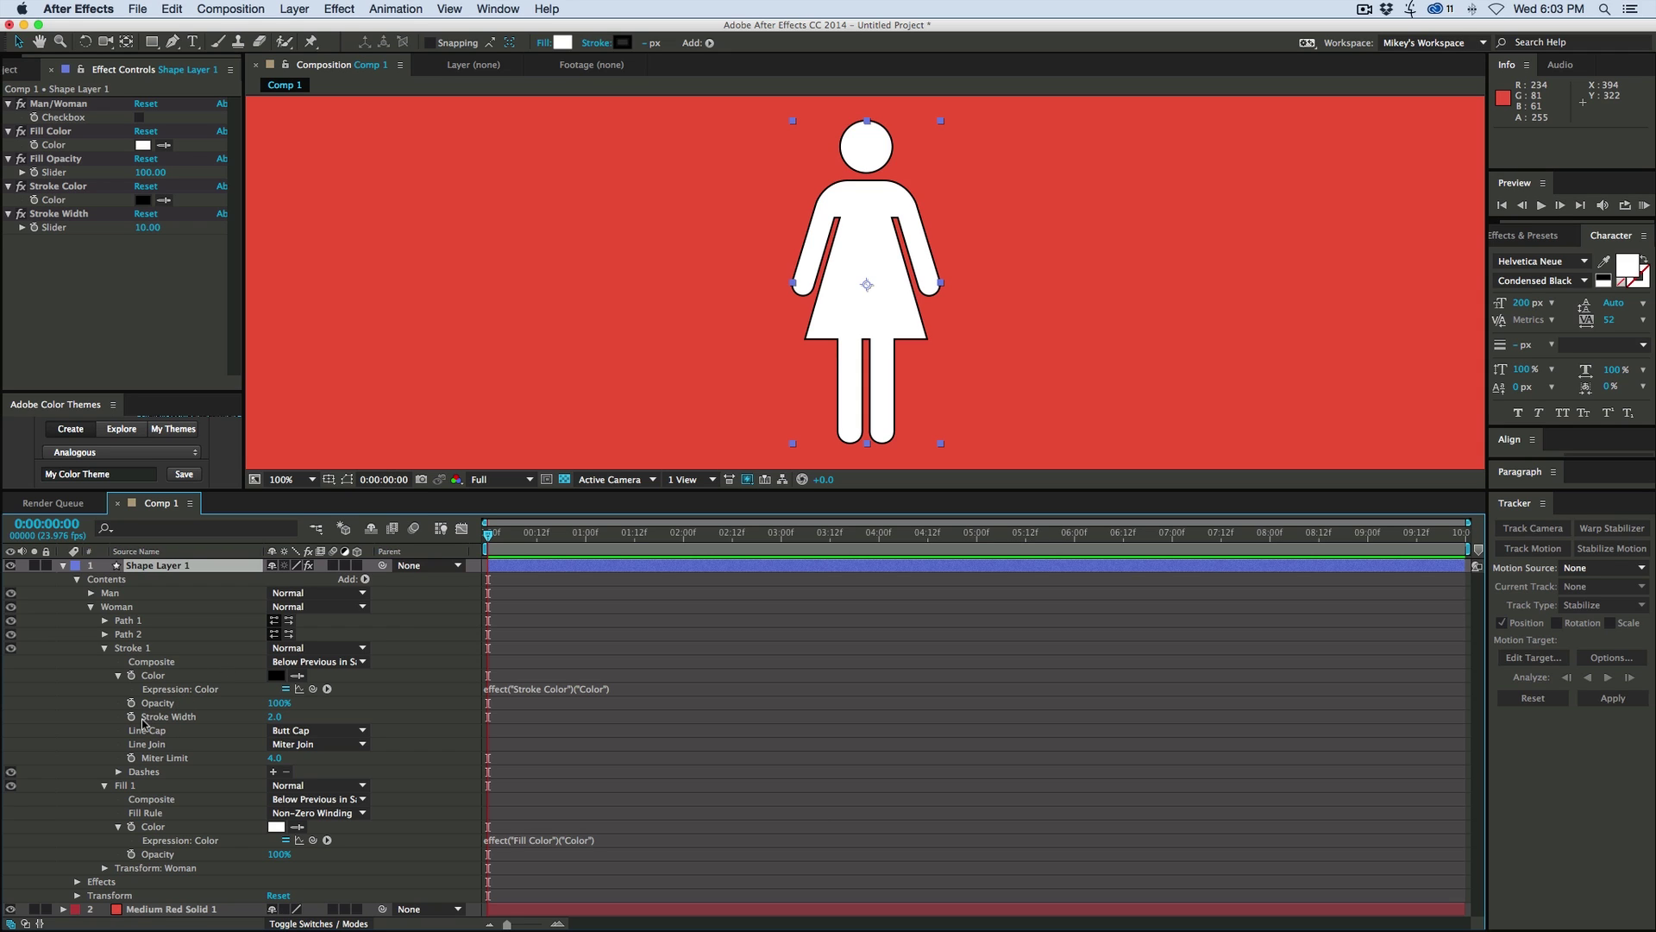
pyautogui.keyDown('alt'); pyautogui.click(131, 716); pyautogui.keyUp('alt')
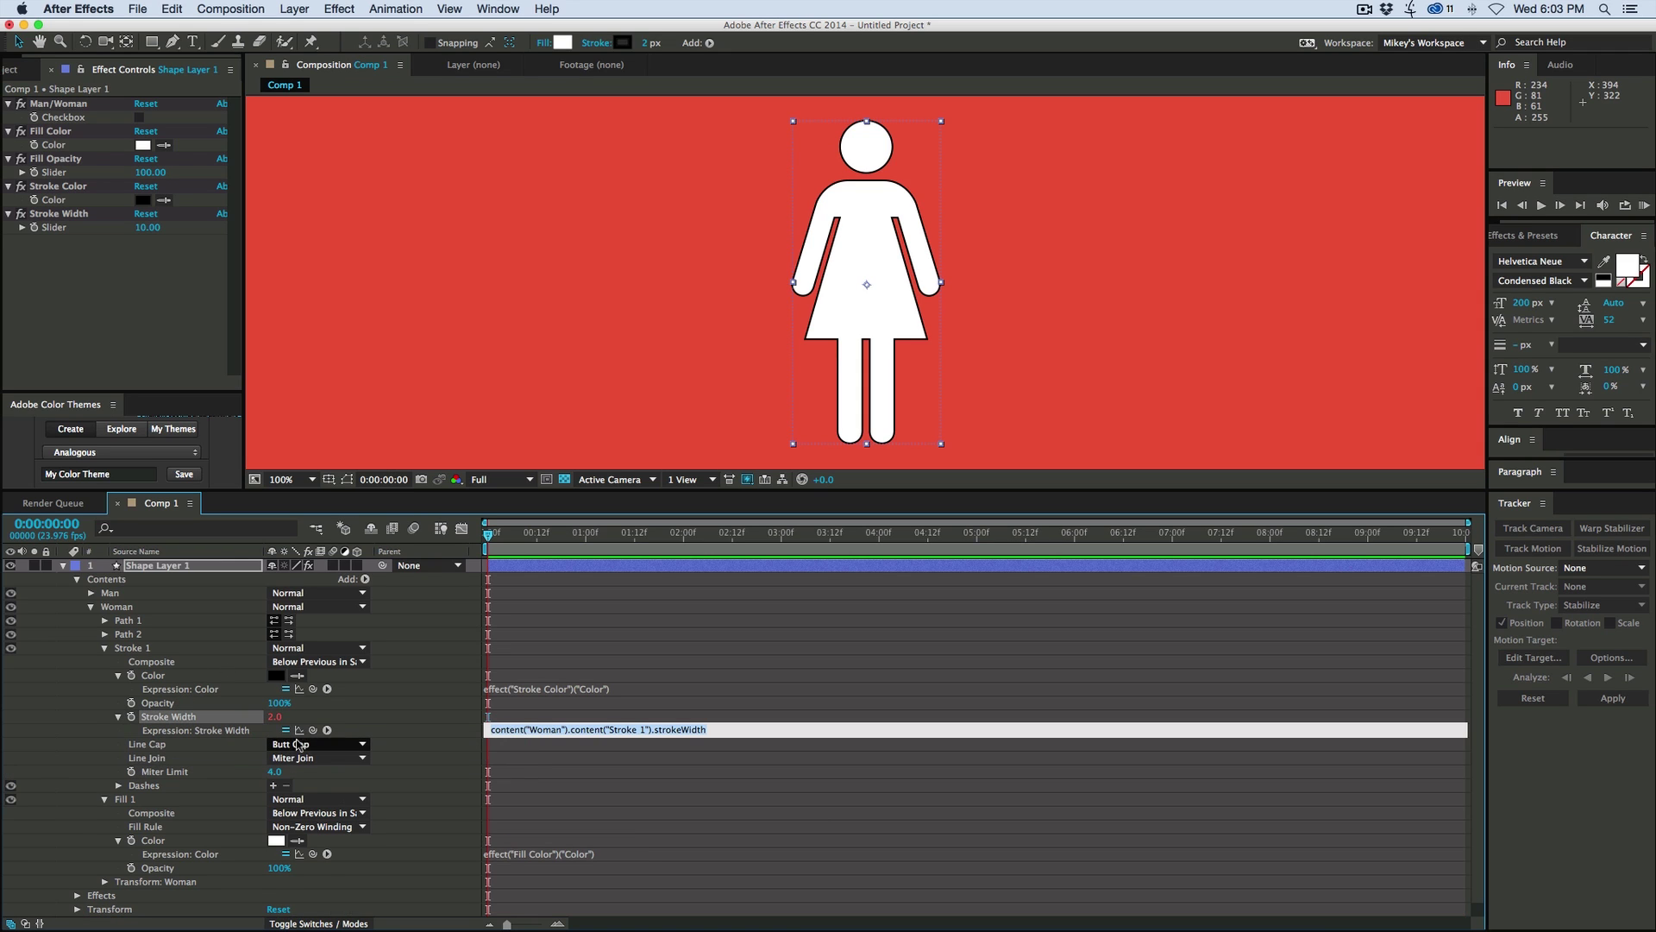
pyautogui.moveTo(312, 734)
pyautogui.mouseDown()
pyautogui.moveTo(246, 571)
pyautogui.moveTo(56, 228)
pyautogui.mouseUp()
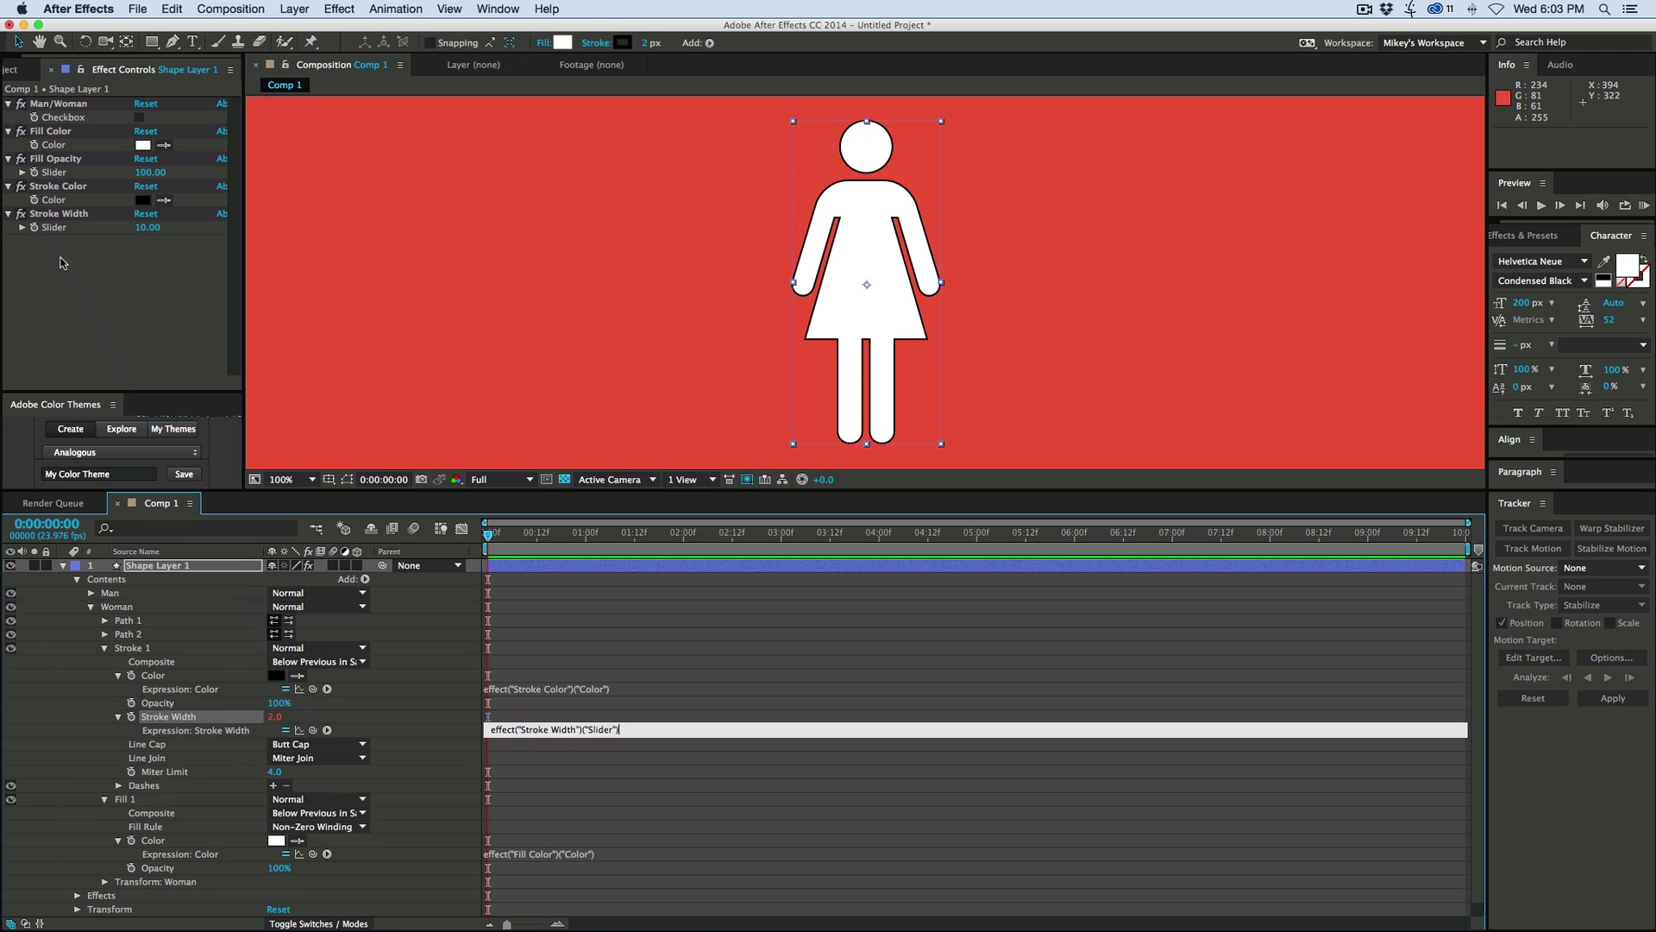
pyautogui.click(62, 263)
# Set the Stroke Width slider to 2
pyautogui.click(148, 228)
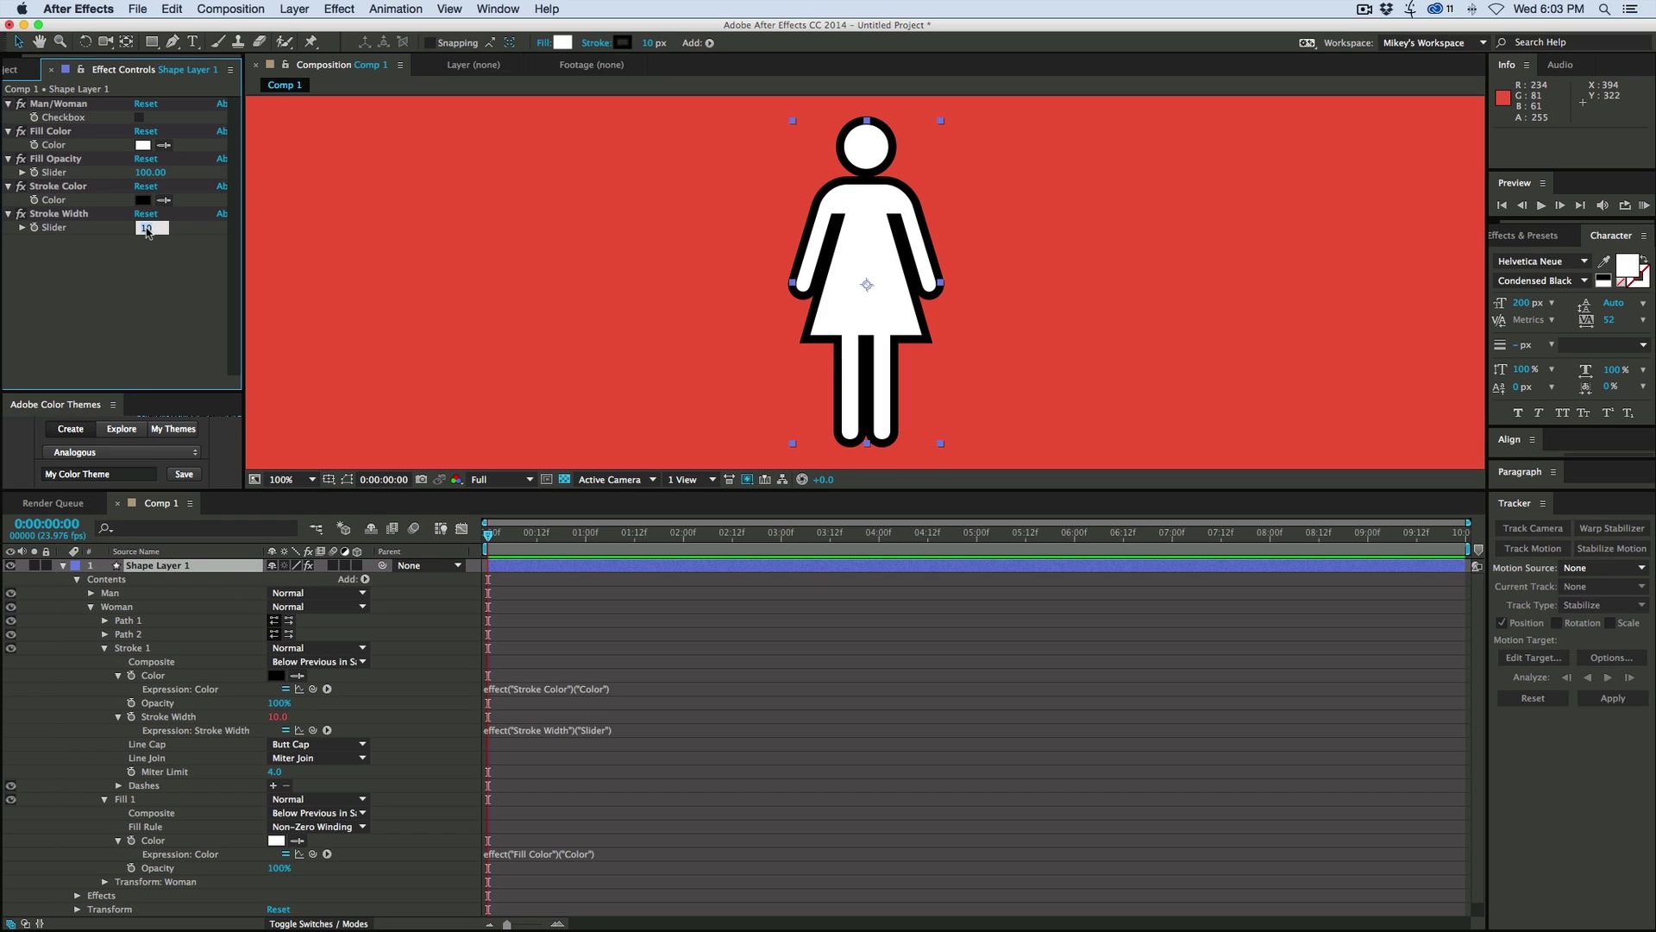
pyautogui.write('2')
pyautogui.press('Return')
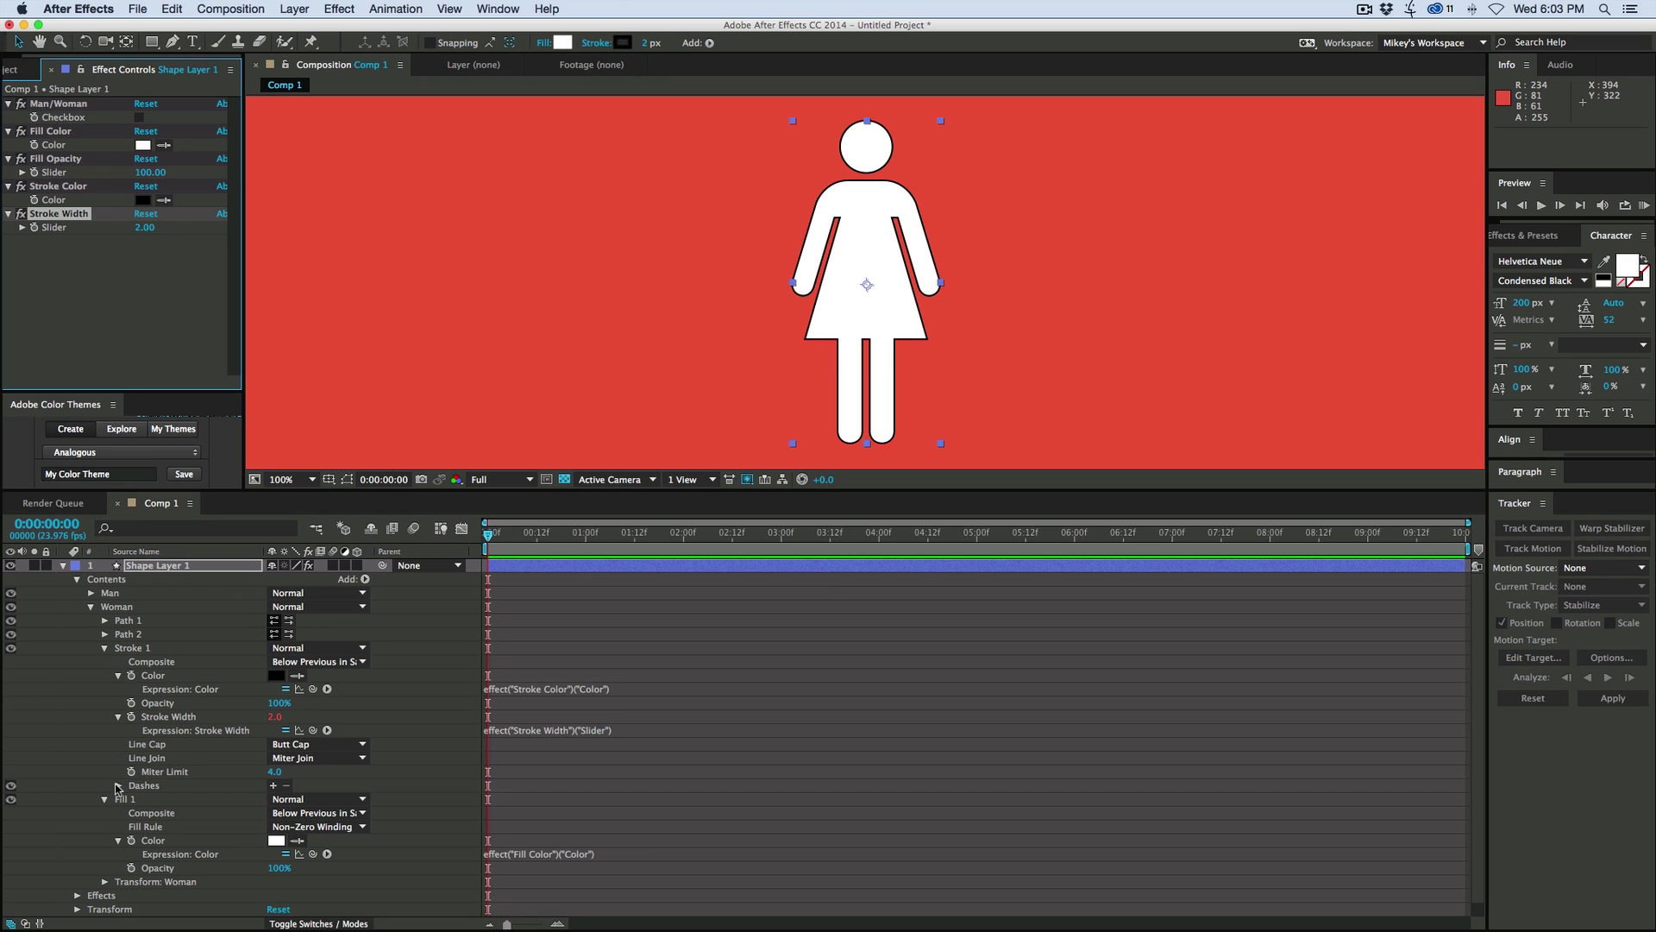
# Expression-link the Woman and Man Fill 1 opacities to the Fill Opacity slider
pyautogui.keyDown('alt'); pyautogui.click(131, 868); pyautogui.keyUp('alt')
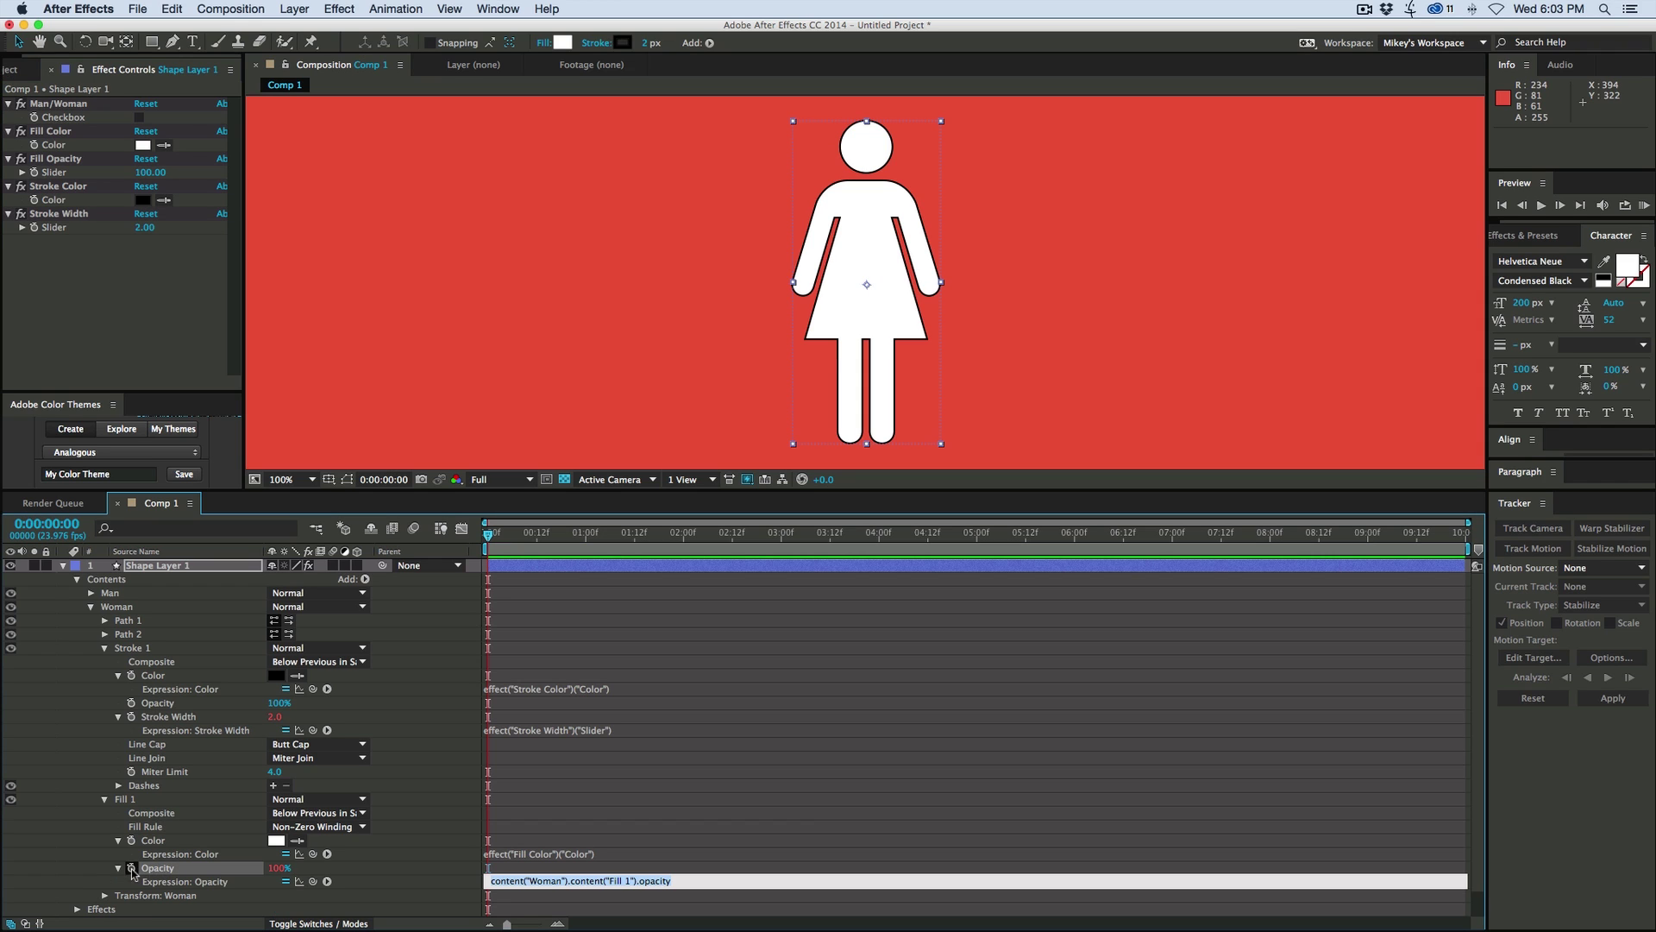
pyautogui.moveTo(313, 883); pyautogui.dragTo(62, 174)
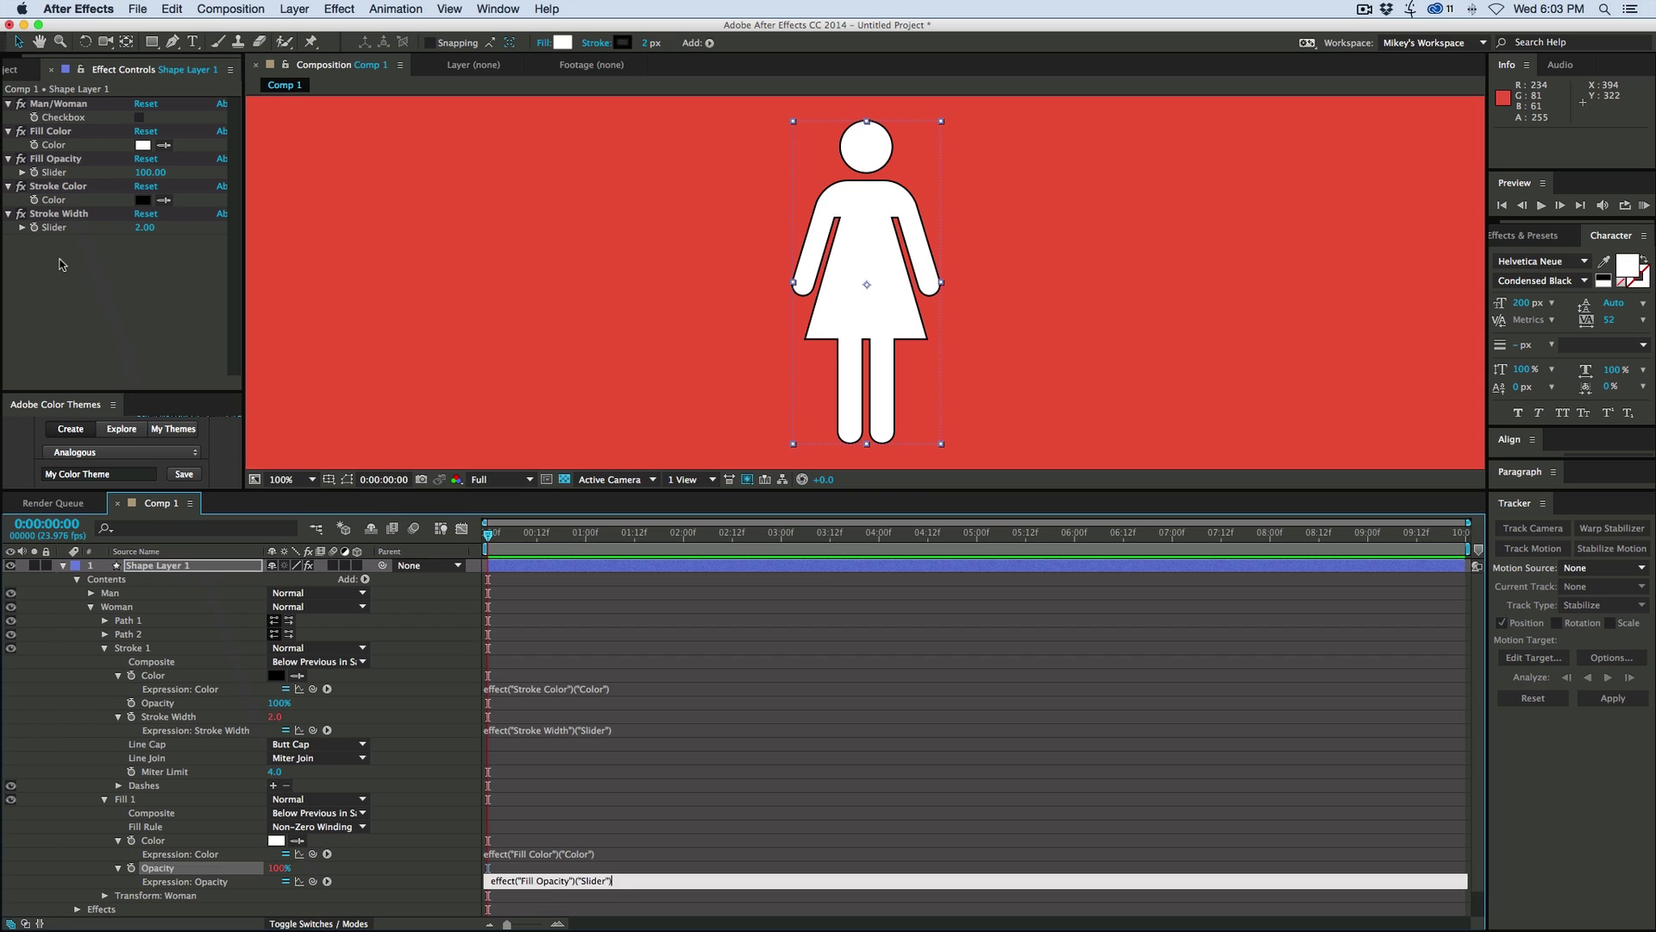
pyautogui.click(103, 648)
pyautogui.click(92, 608)
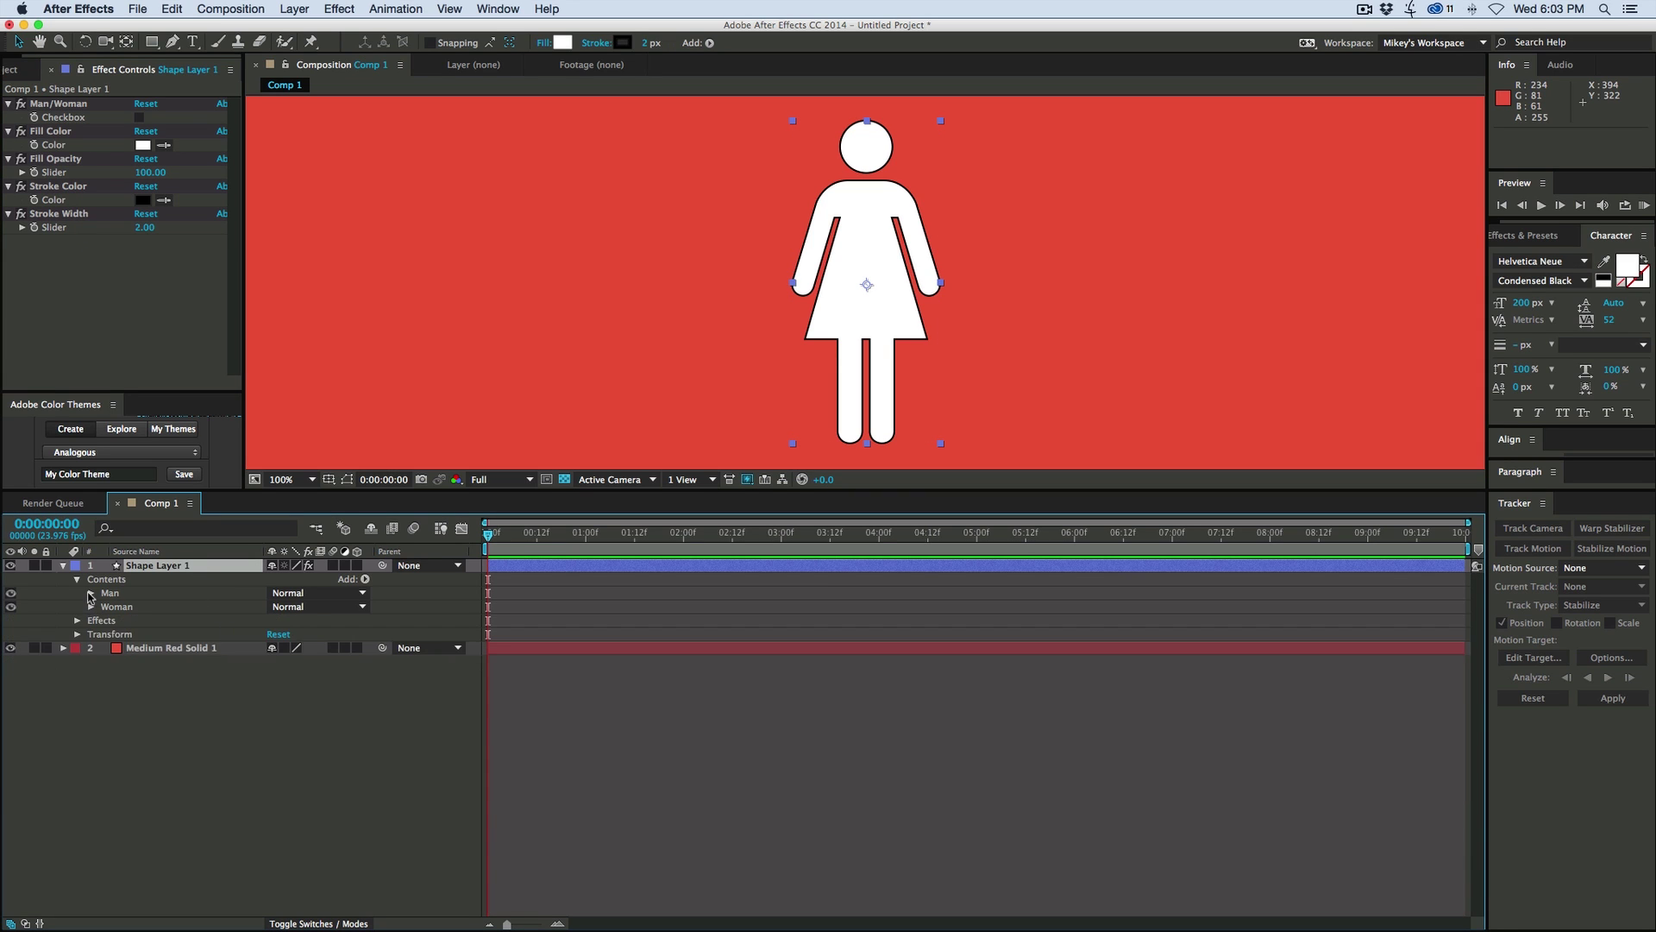
pyautogui.click(91, 593)
pyautogui.click(104, 635)
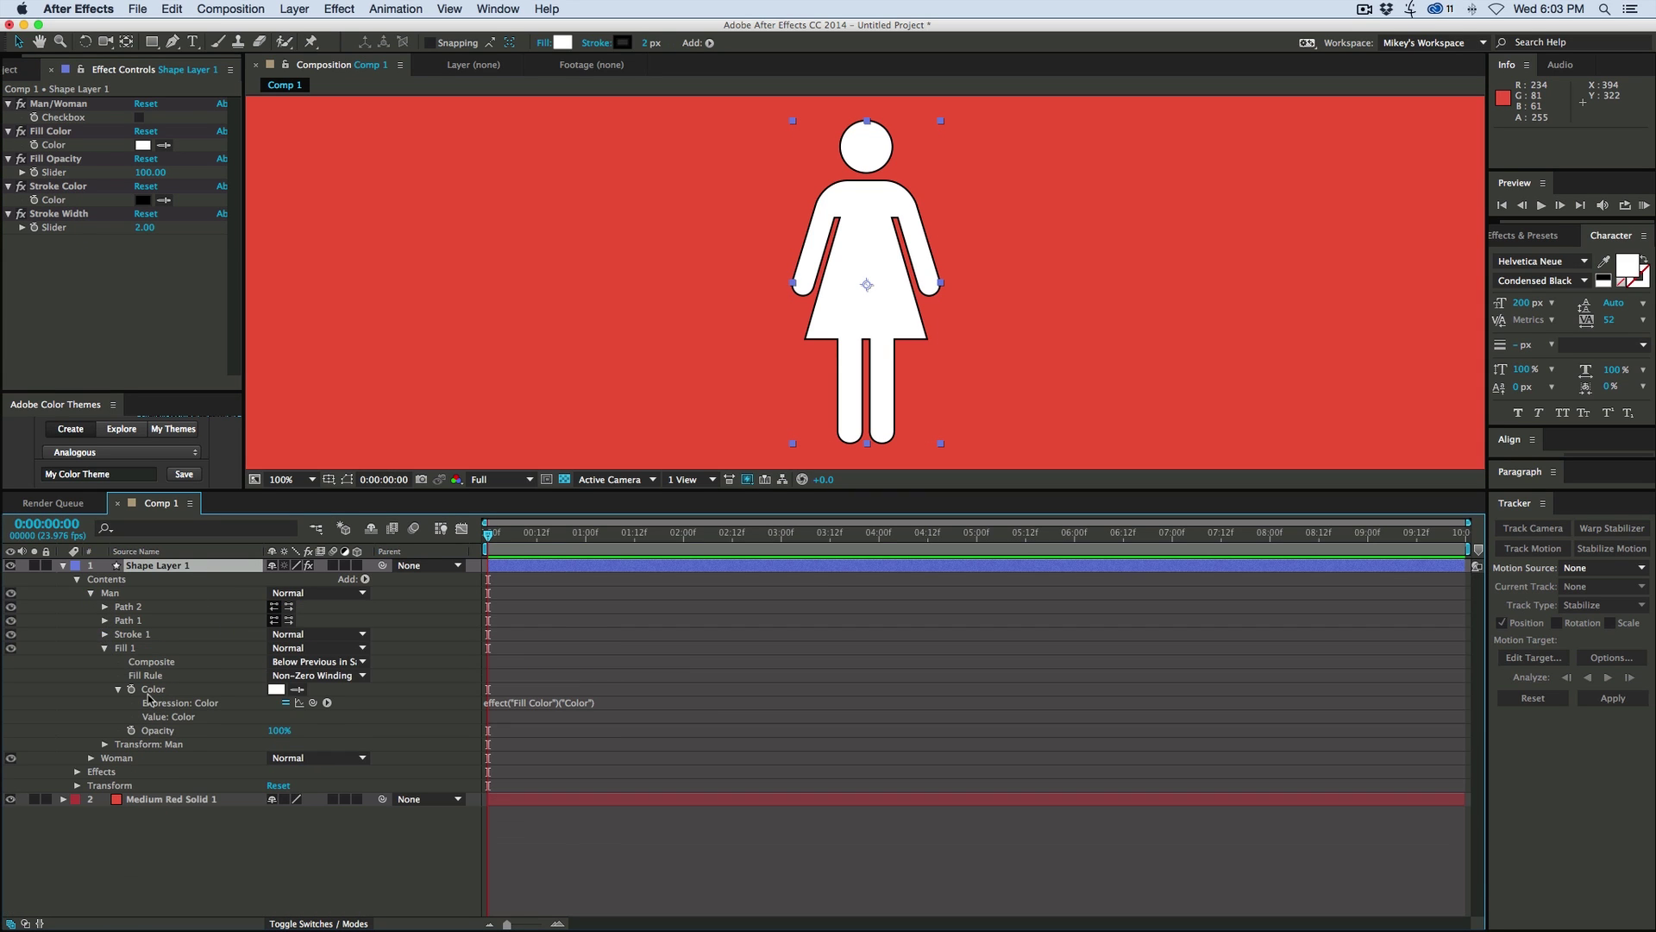
pyautogui.keyDown('alt'); pyautogui.click(131, 730); pyautogui.keyUp('alt')
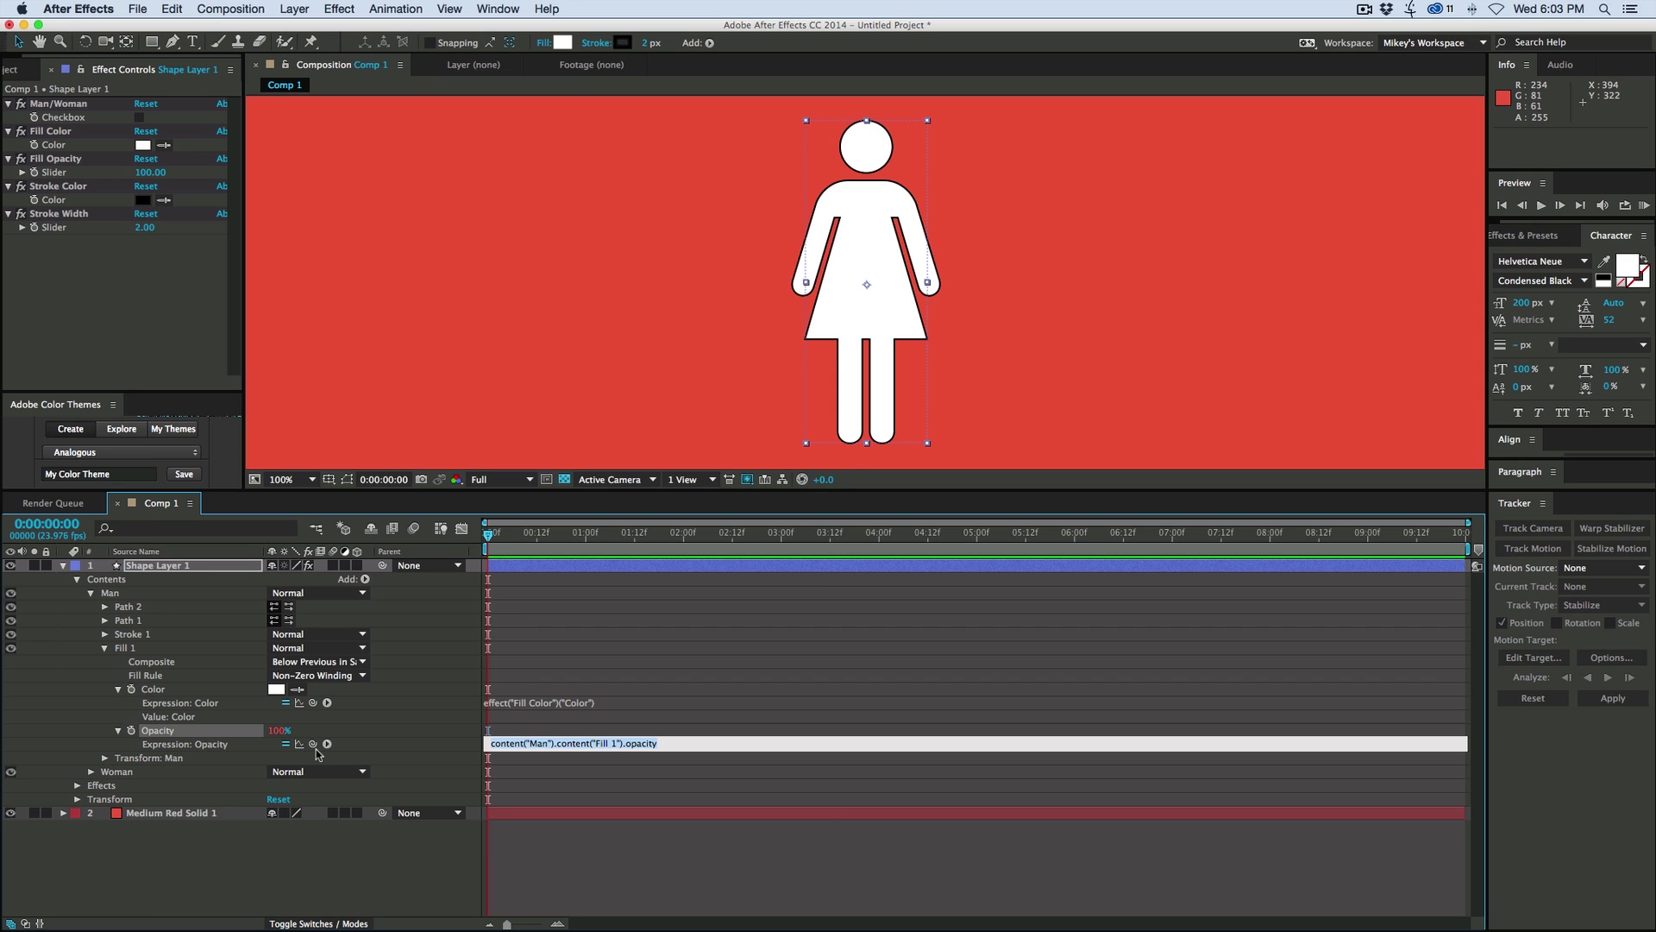
pyautogui.moveTo(313, 743); pyautogui.dragTo(146, 176)
pyautogui.click(148, 166)
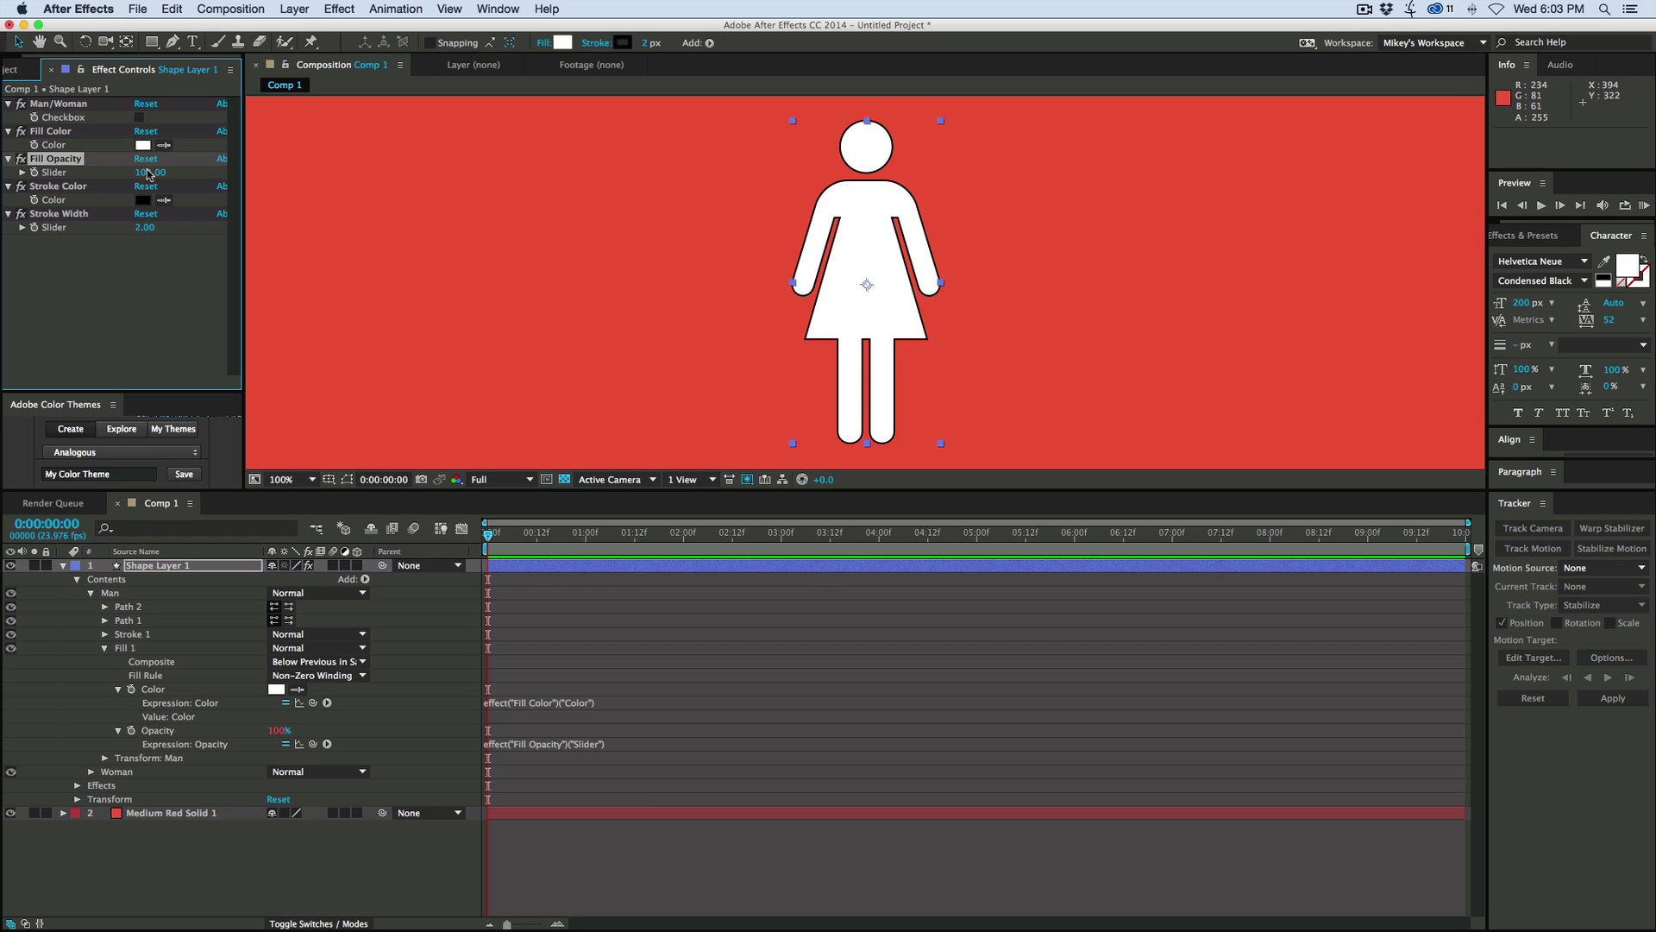
# Drag Fill Opacity to 0 and Stroke Width to 5 for an outline-only figure
pyautogui.click(22, 173)
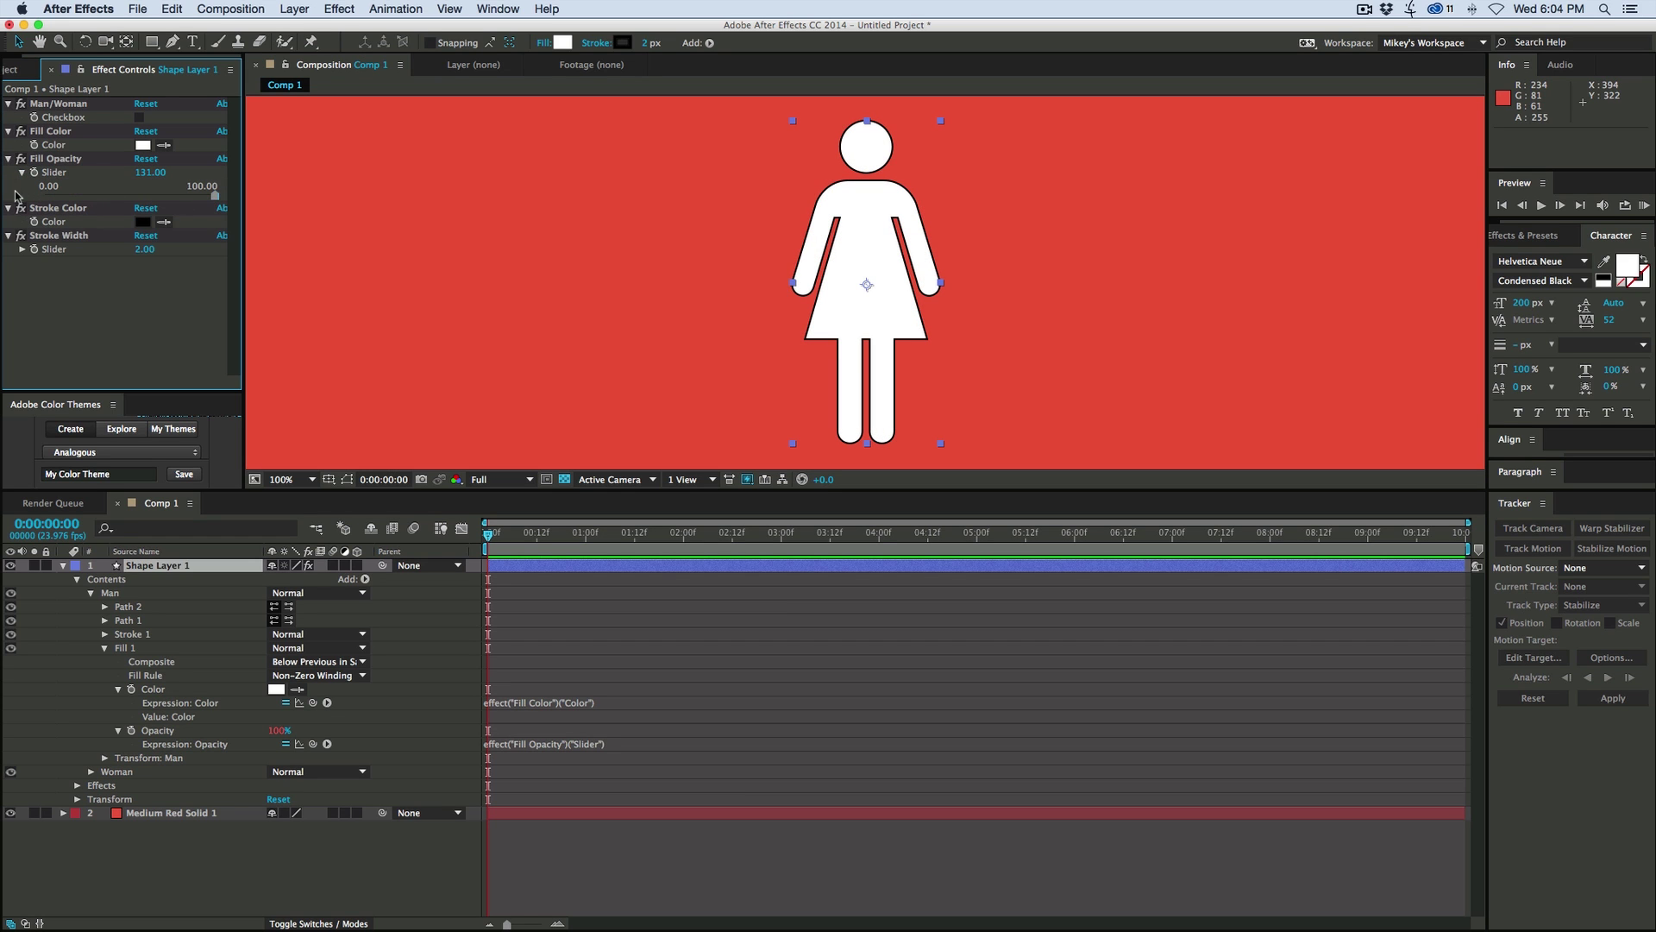
pyautogui.click(54, 195)
pyautogui.moveTo(54, 195); pyautogui.dragTo(10, 197)
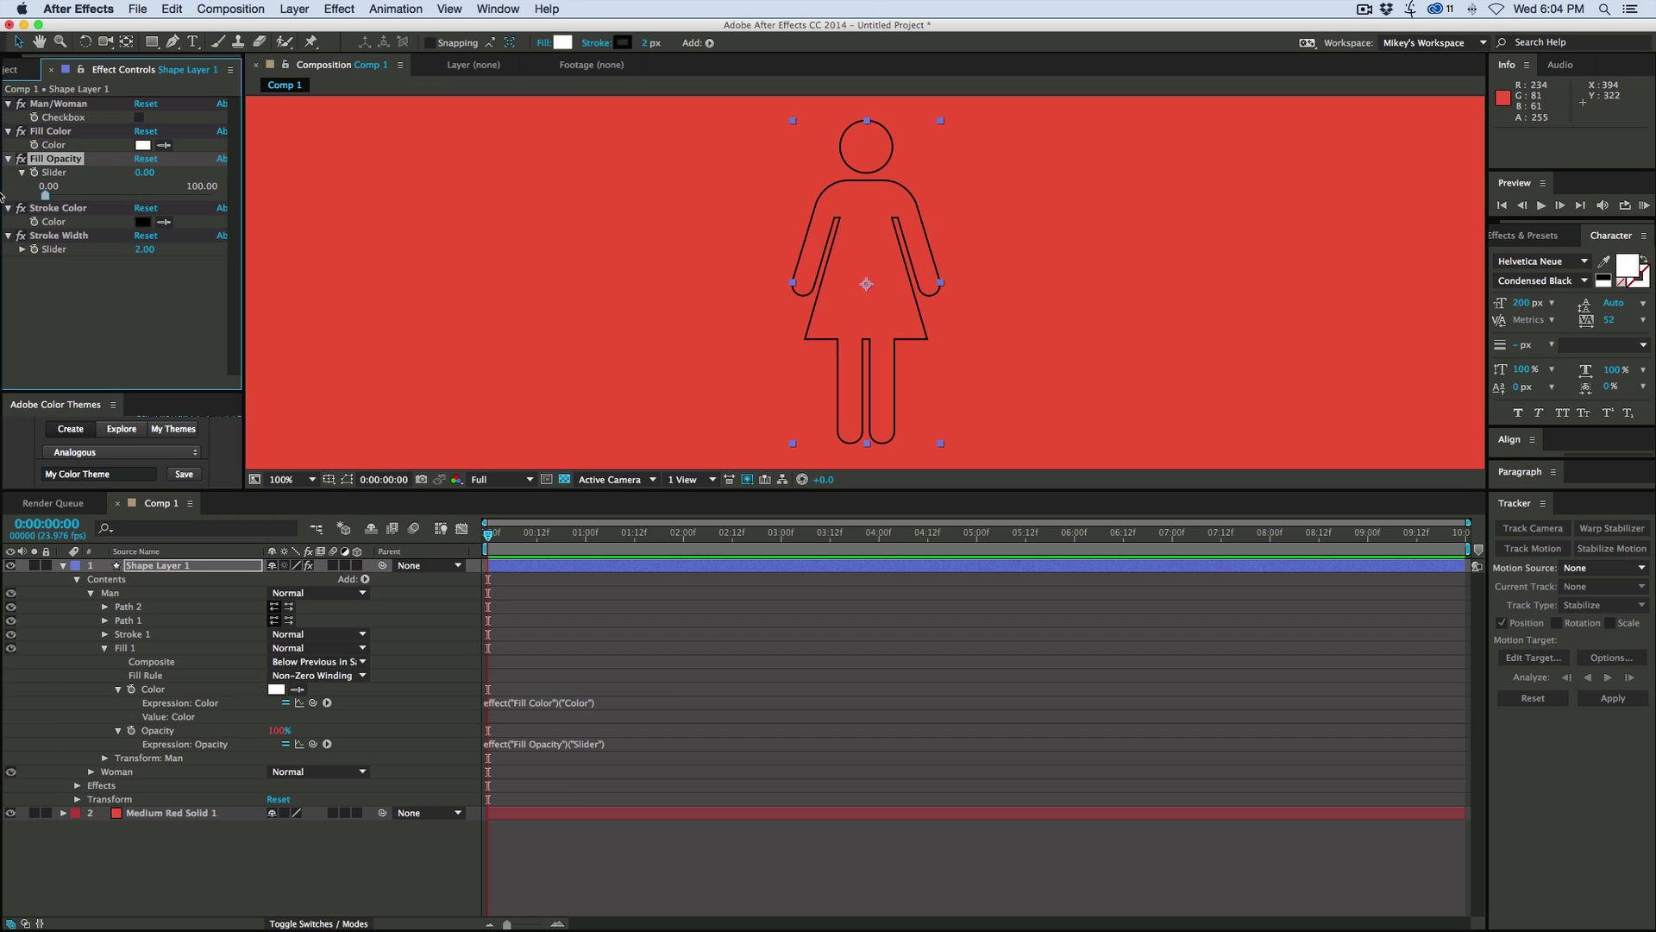
pyautogui.moveTo(149, 252); pyautogui.dragTo(149, 252)
pyautogui.moveTo(150, 251); pyautogui.dragTo(149, 252)
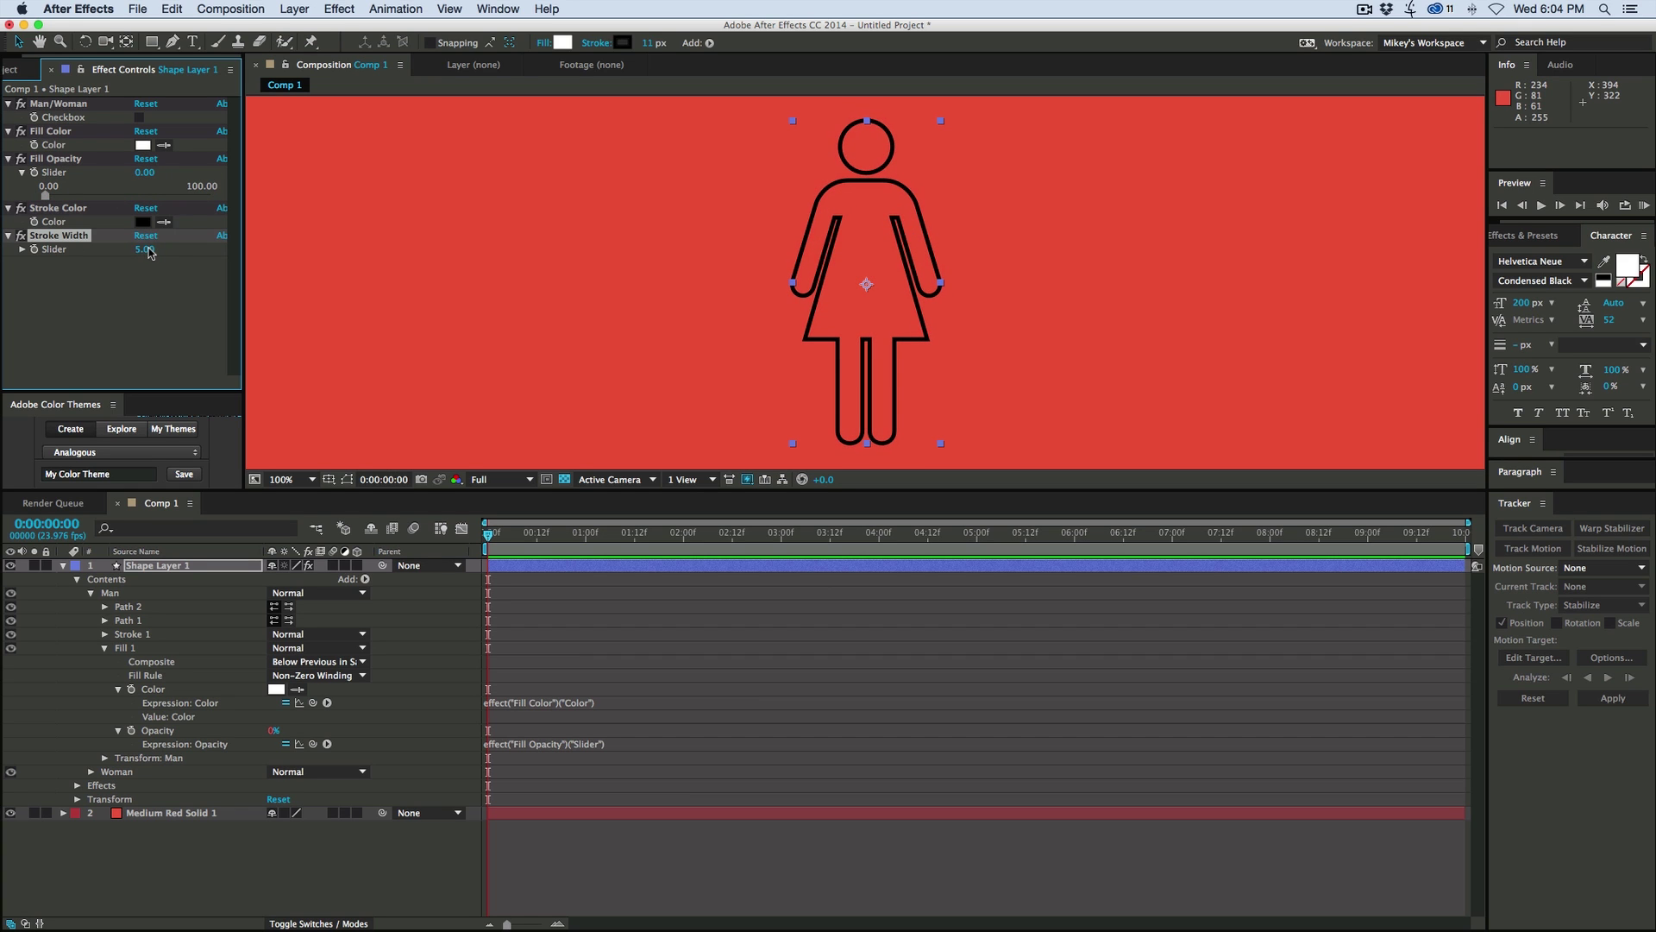
pyautogui.click(9, 158)
pyautogui.click(8, 132)
# Duplicate the Stroke Width slider and rename the copy Write On
pyautogui.click(9, 104)
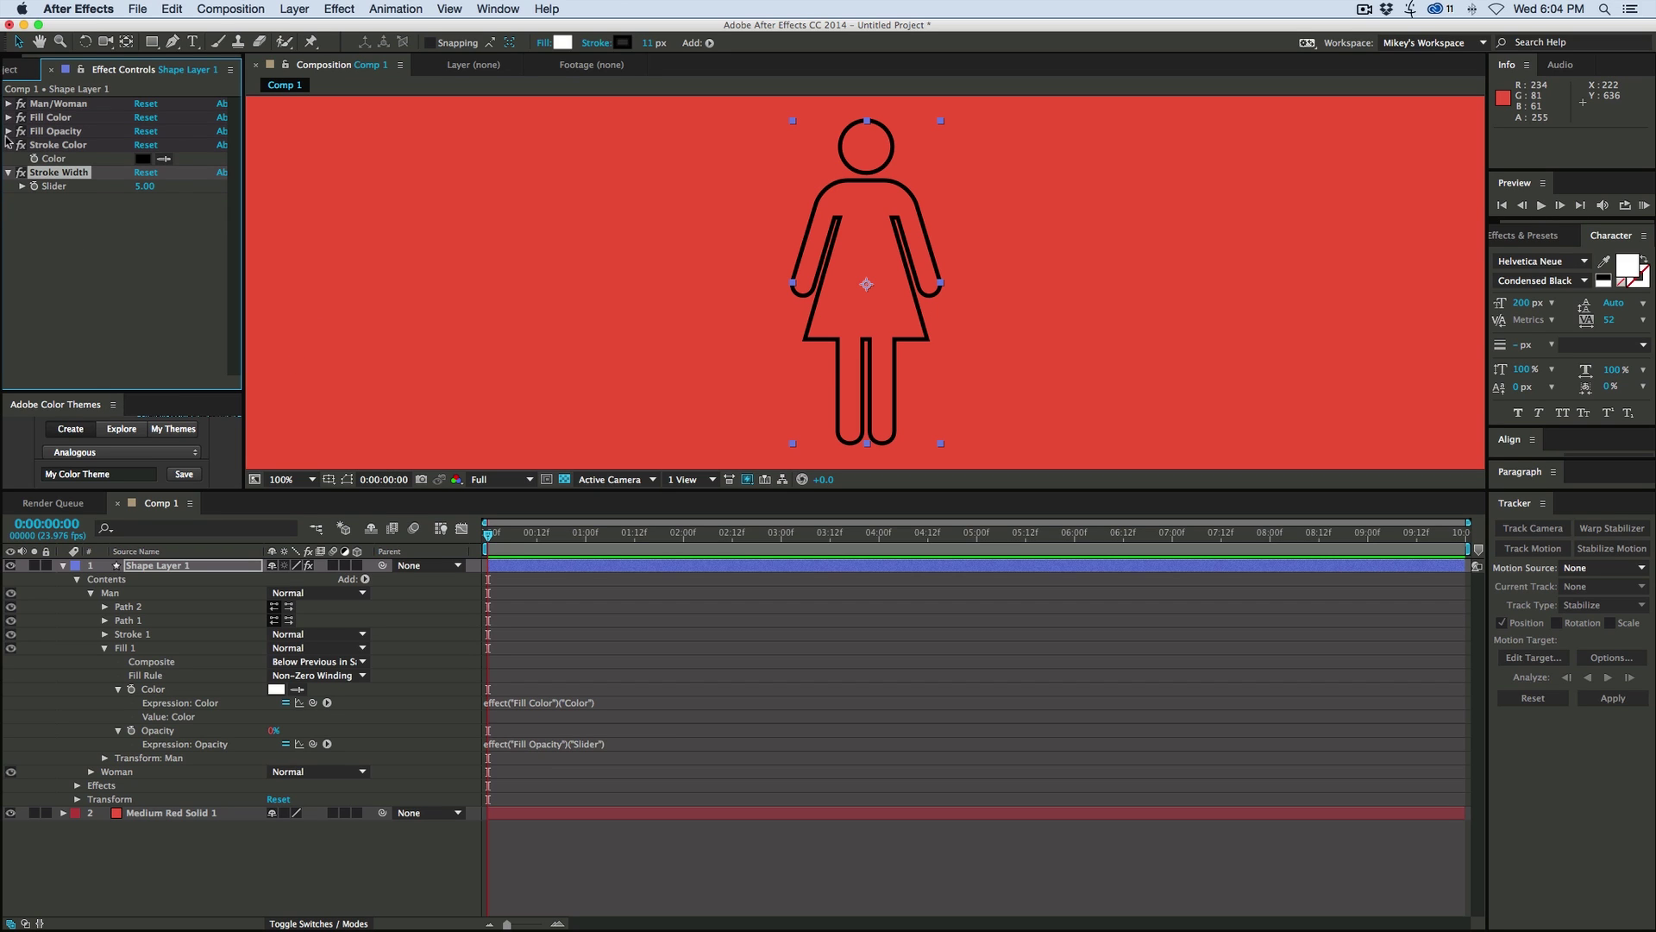
pyautogui.click(9, 145)
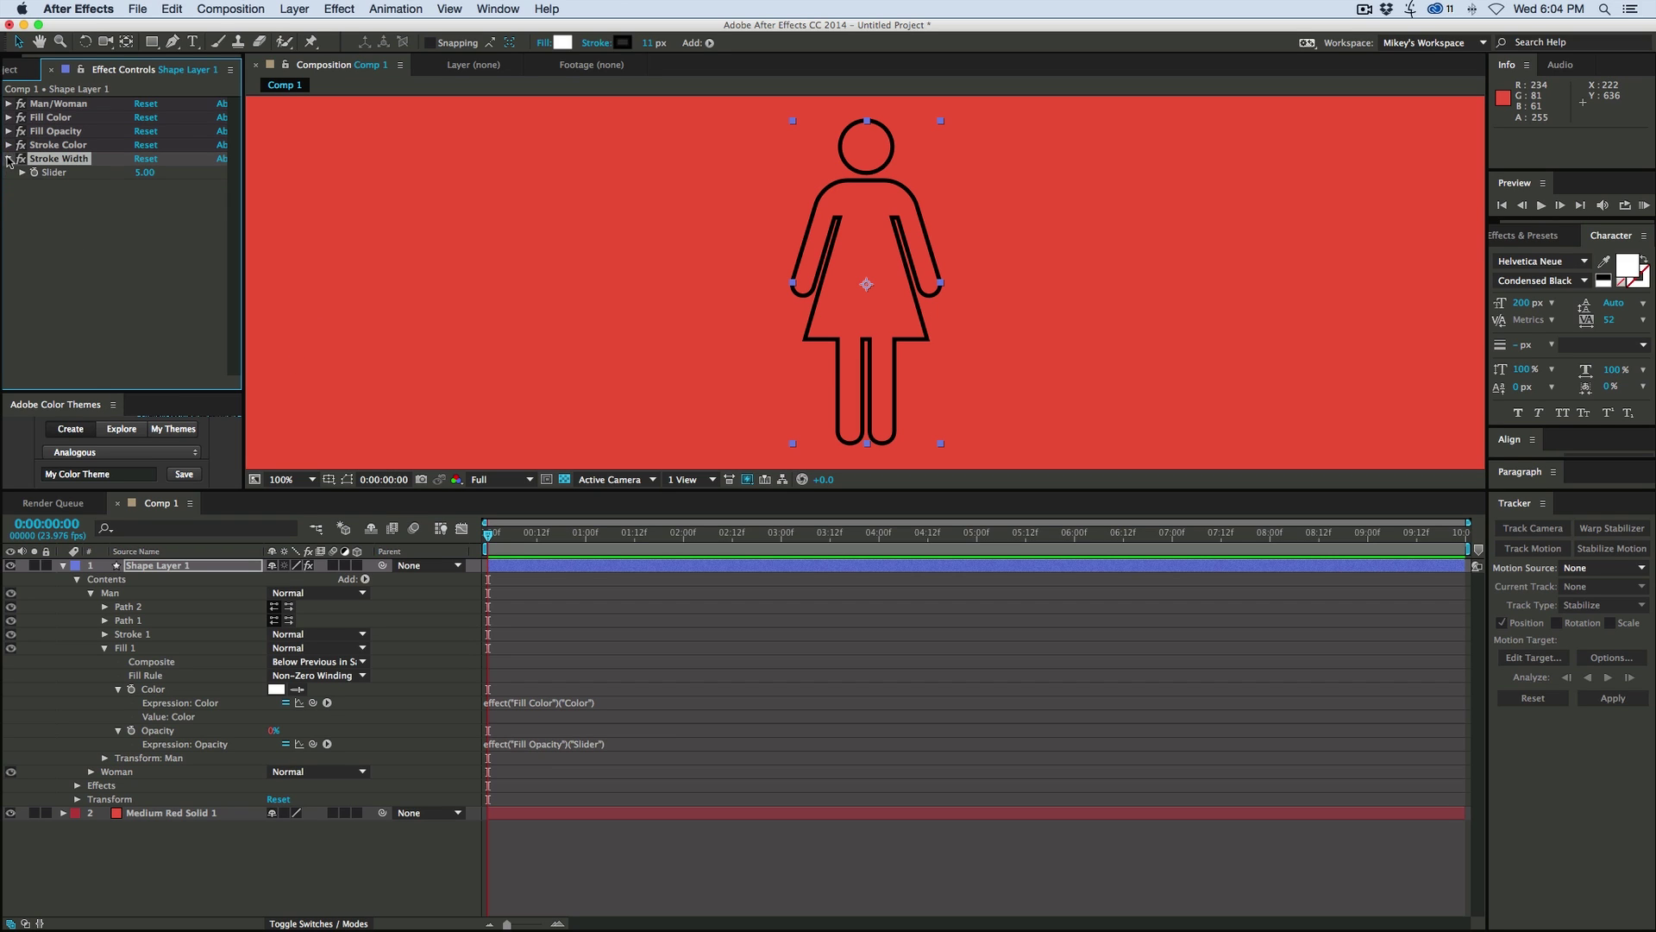
pyautogui.click(64, 161)
pyautogui.hotkey('ctrl', 'd')
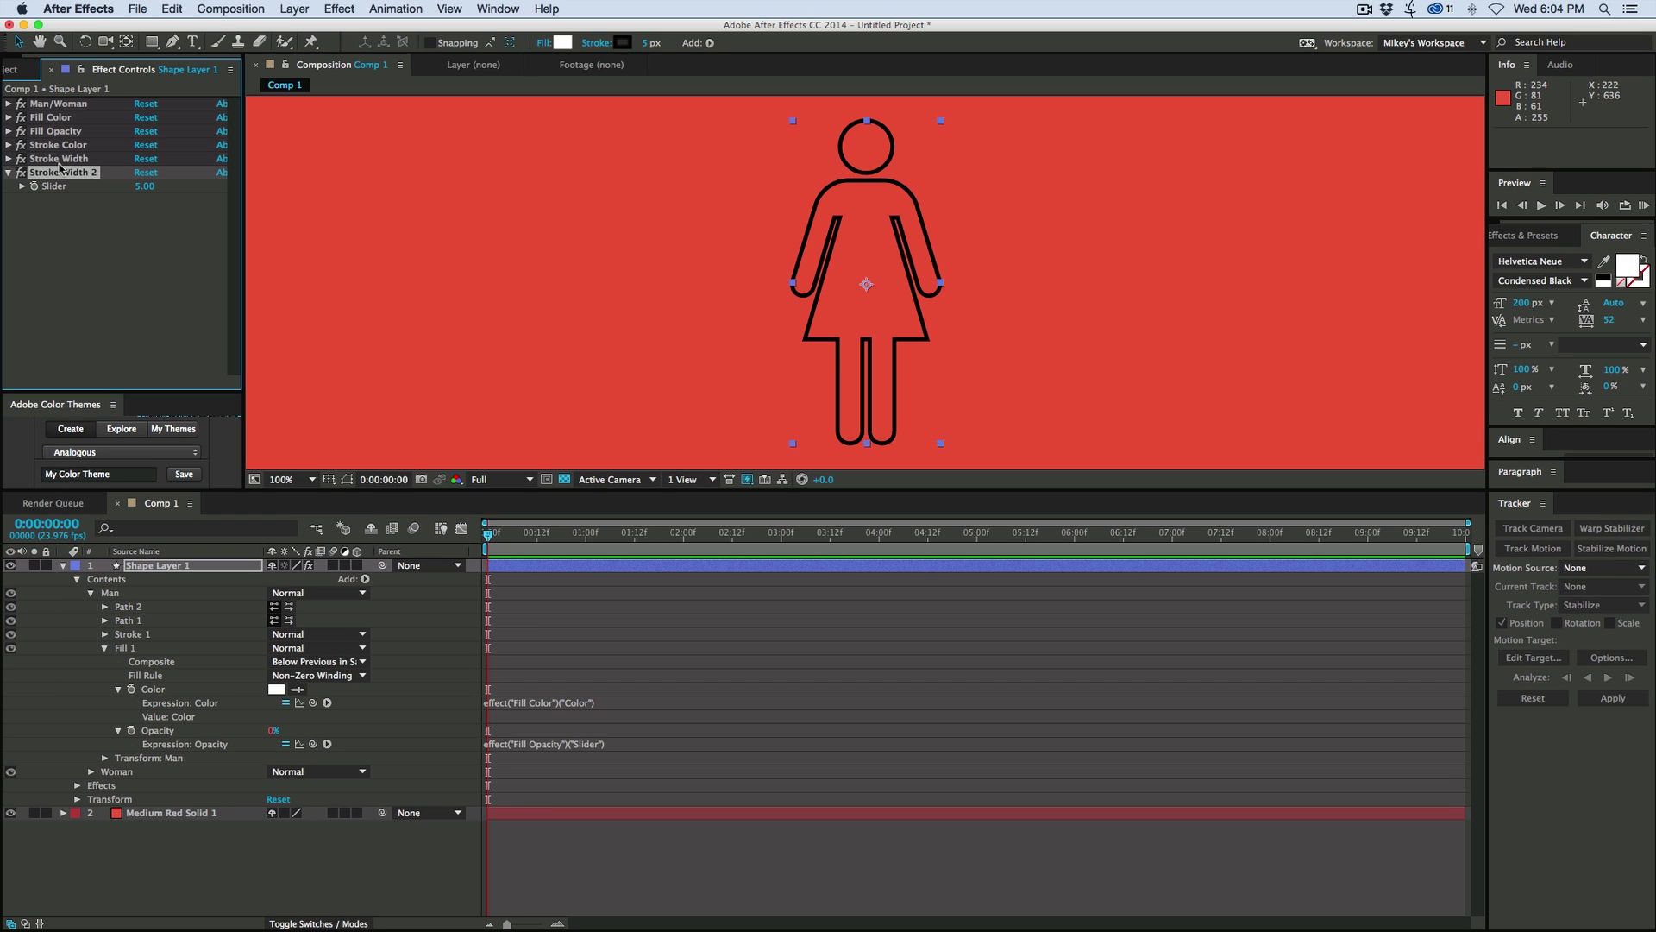
pyautogui.press('Return')
pyautogui.write('Write O')
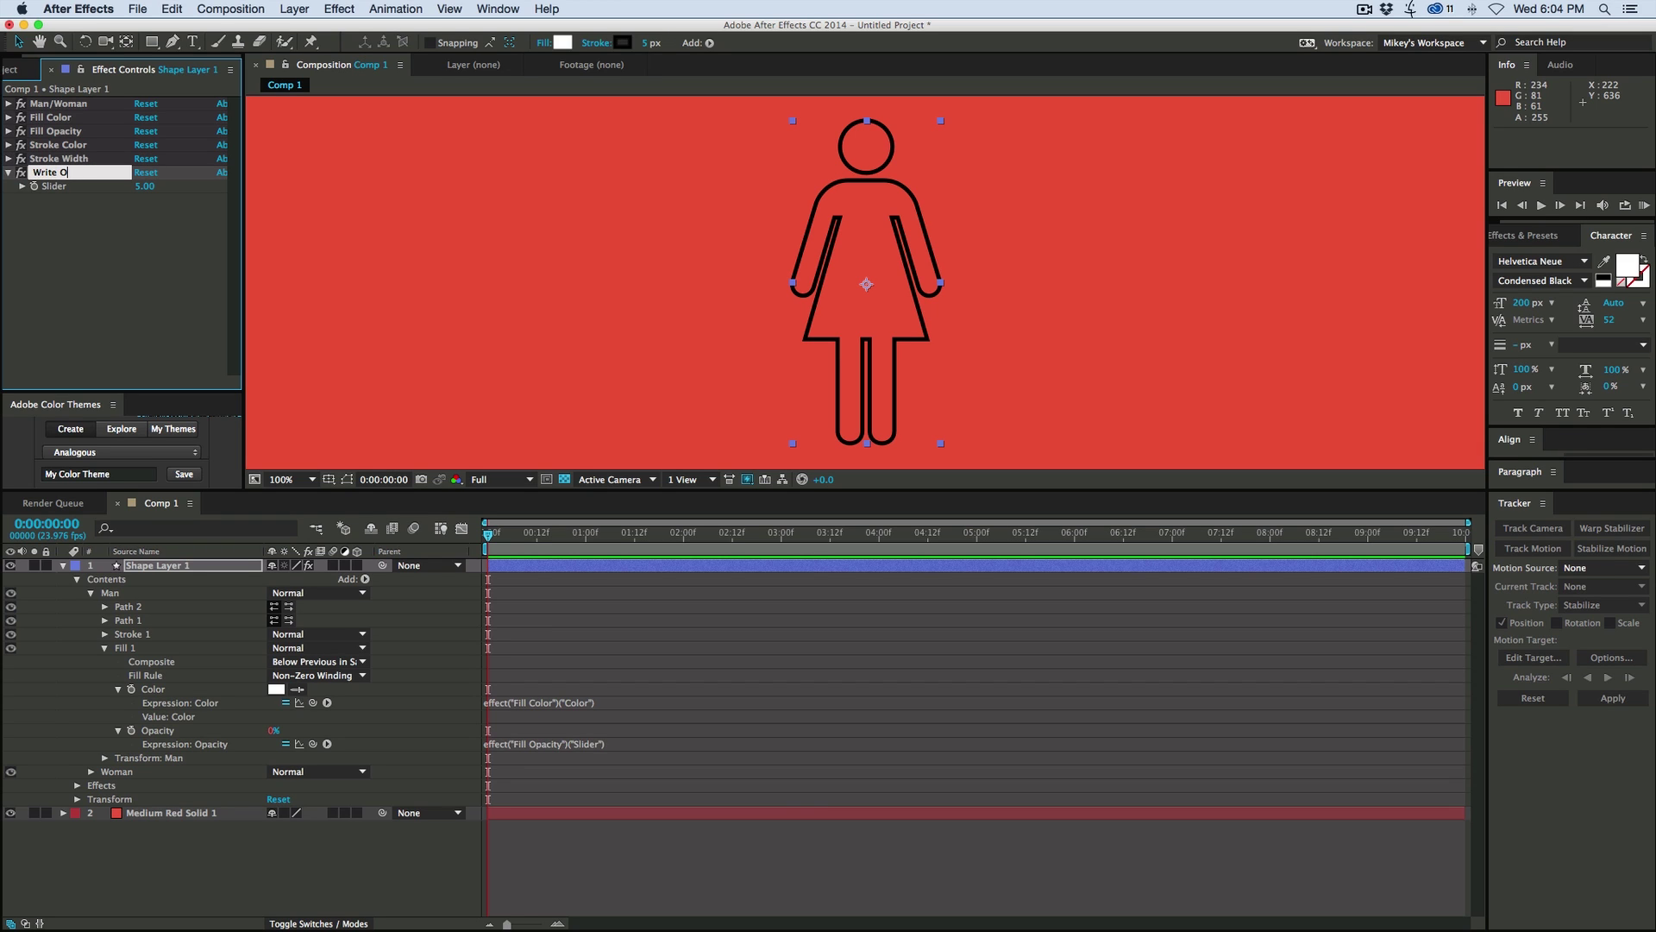
pyautogui.write('n')
pyautogui.press('Return')
# Set the Write On slider value to 0 and select the Woman group
pyautogui.click(22, 186)
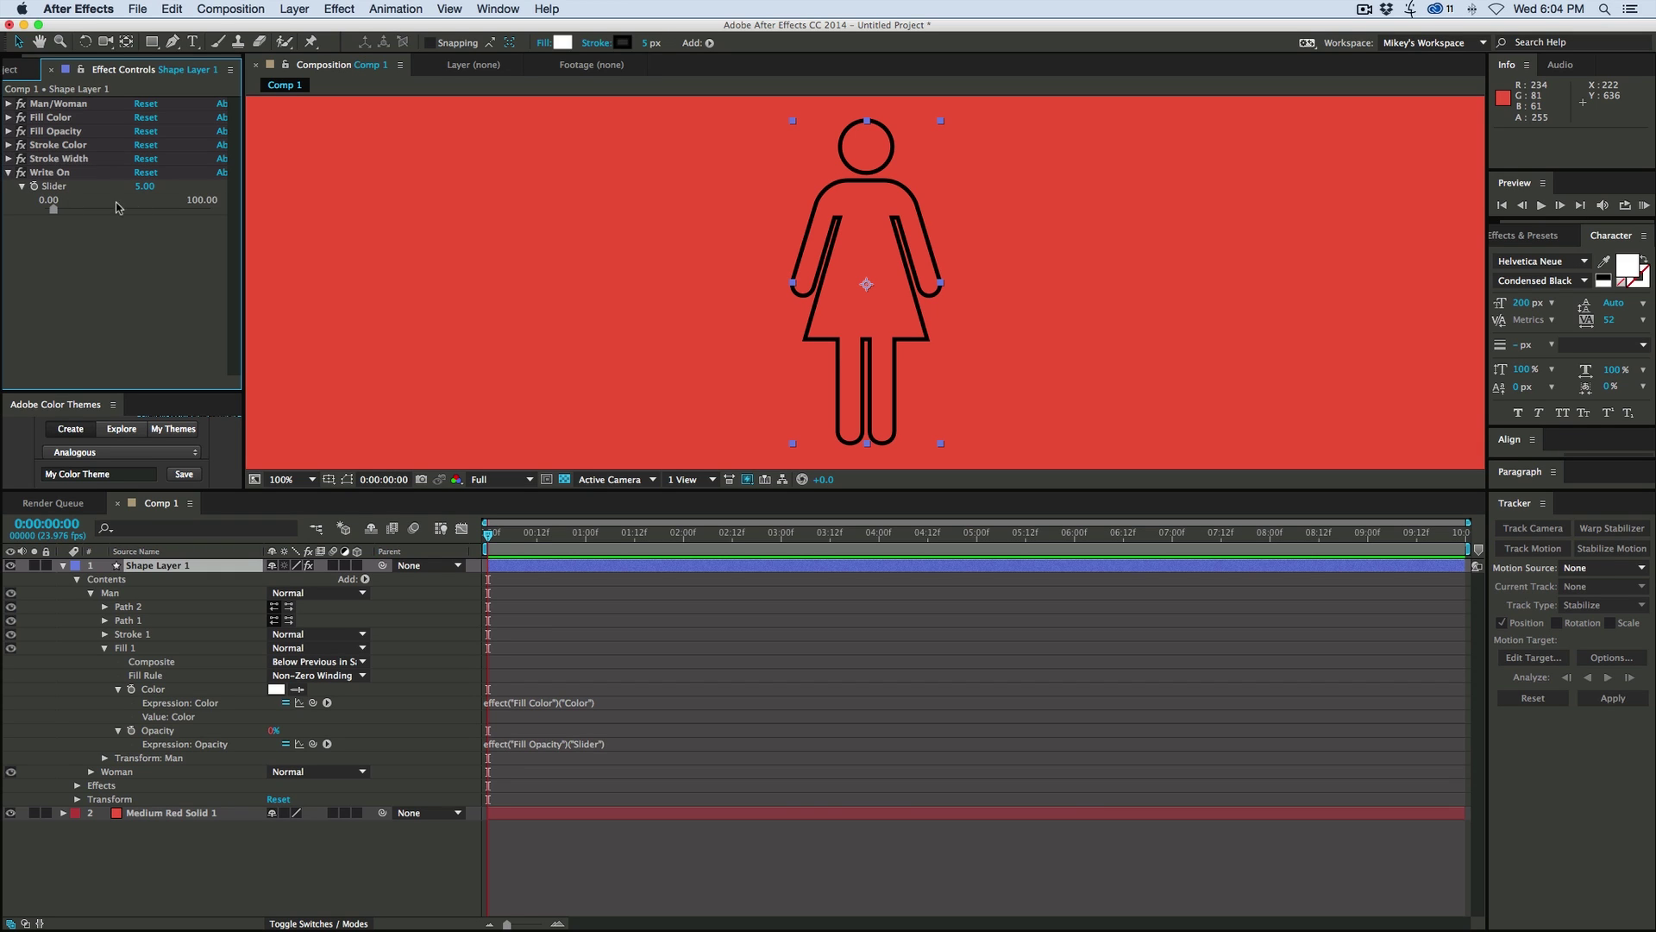
pyautogui.click(149, 188)
pyautogui.write('0')
pyautogui.press('Return')
pyautogui.moveTo(127, 210); pyautogui.dragTo(45, 212)
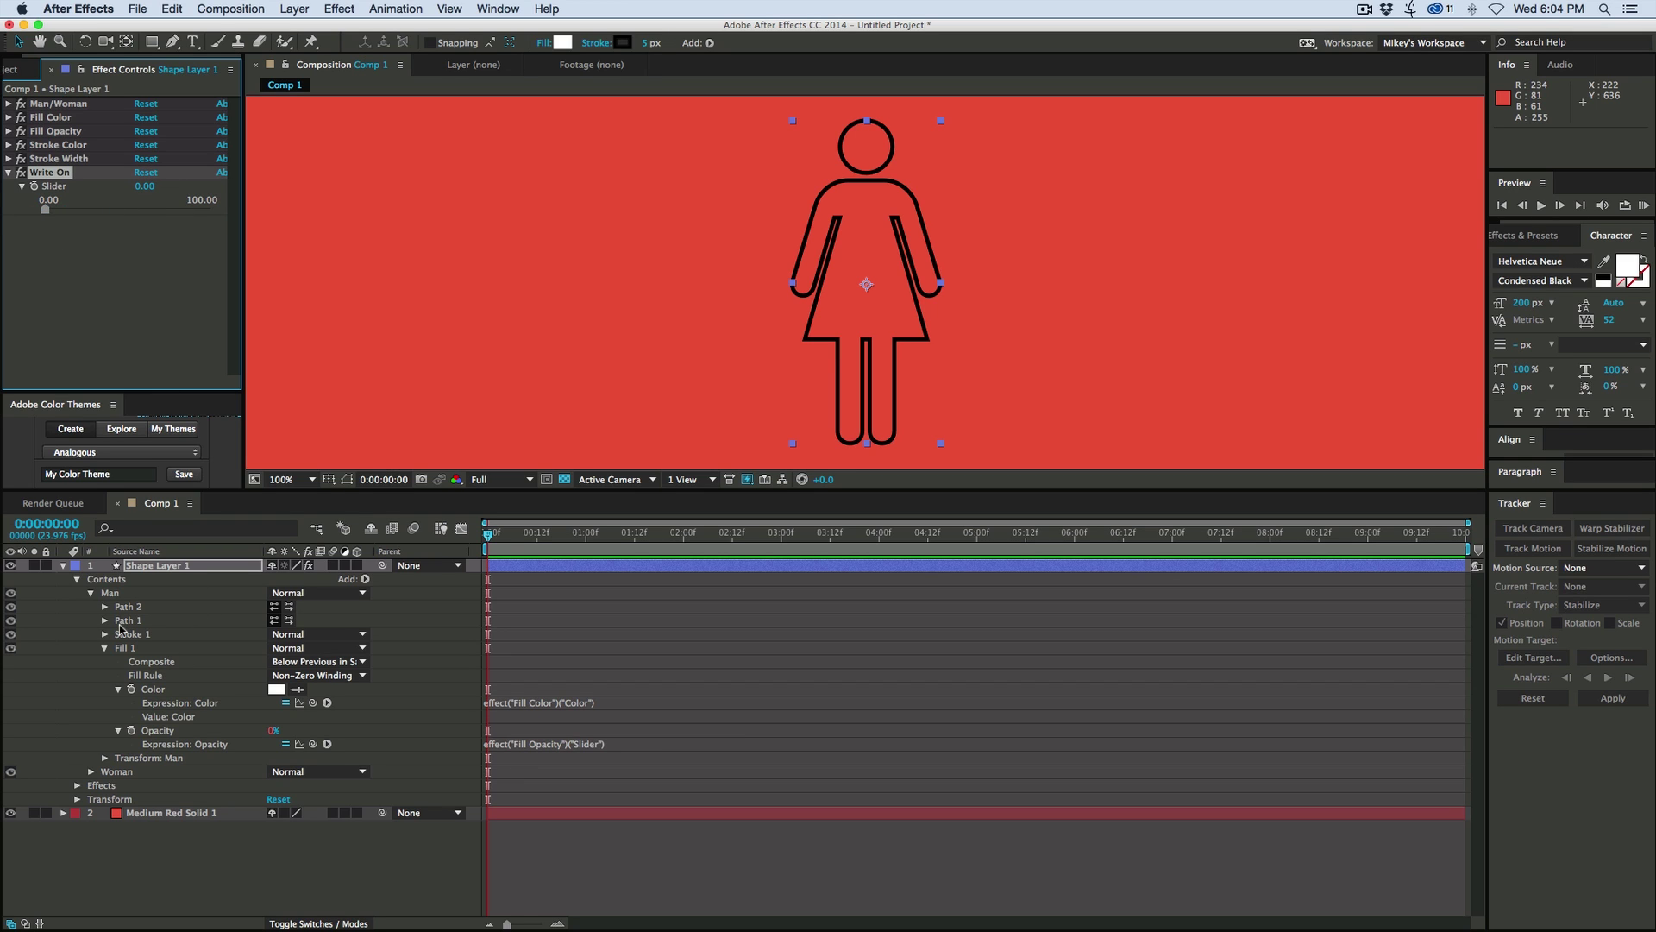
pyautogui.click(105, 647)
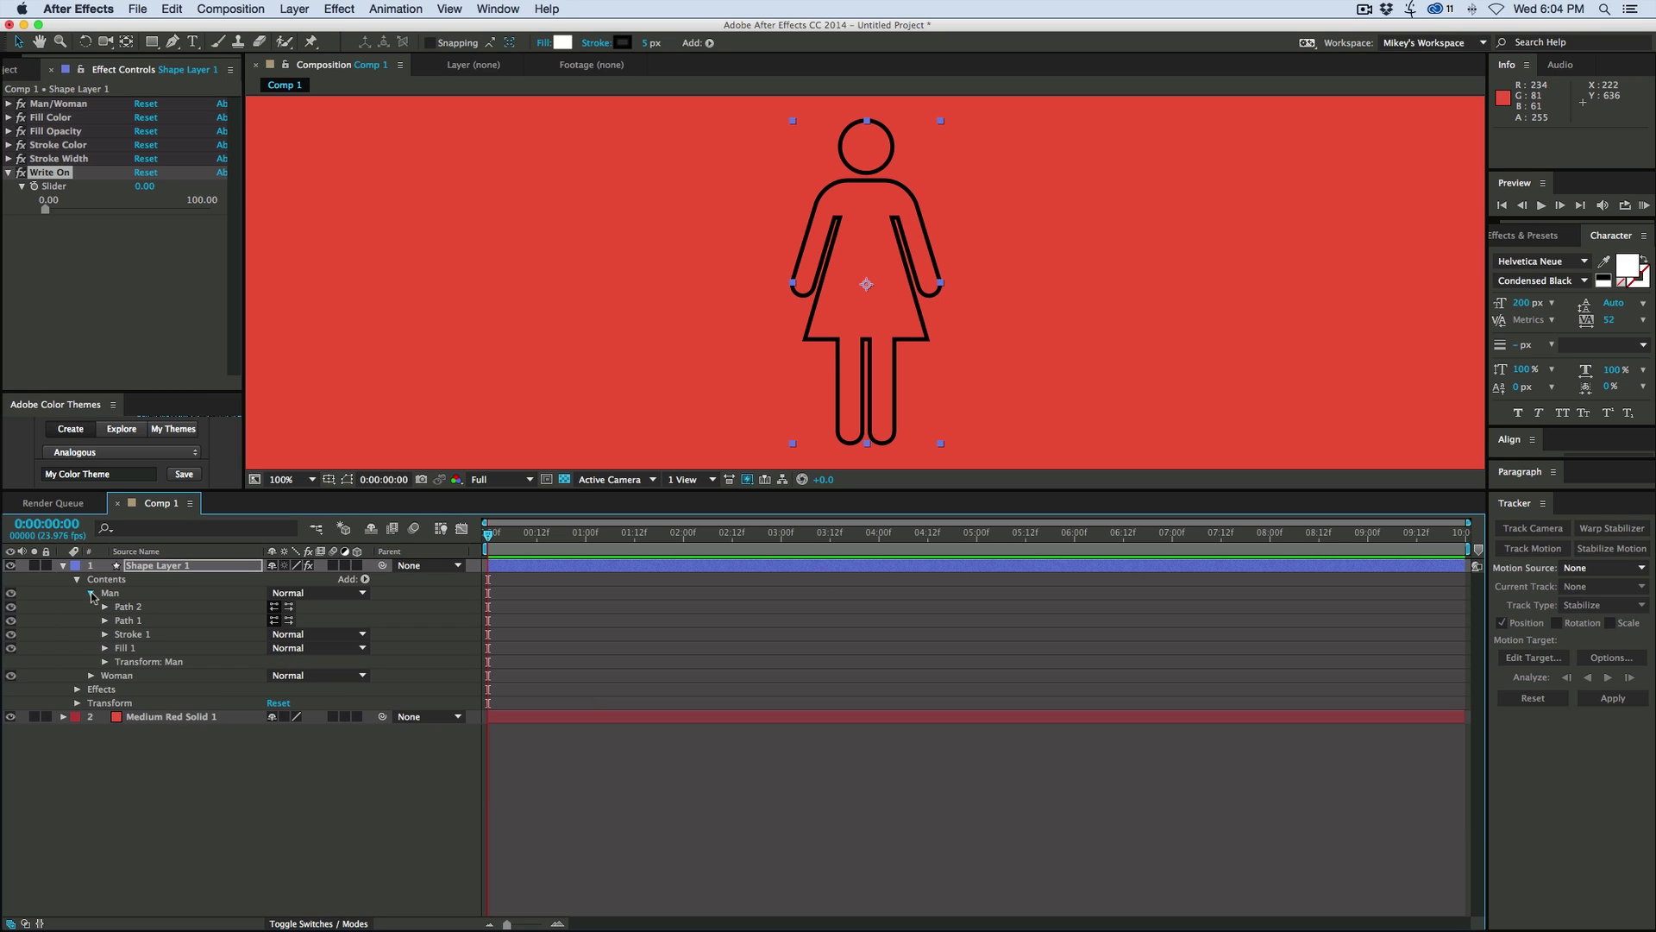
pyautogui.click(92, 594)
pyautogui.click(92, 594)
pyautogui.click(91, 676)
pyautogui.click(365, 579)
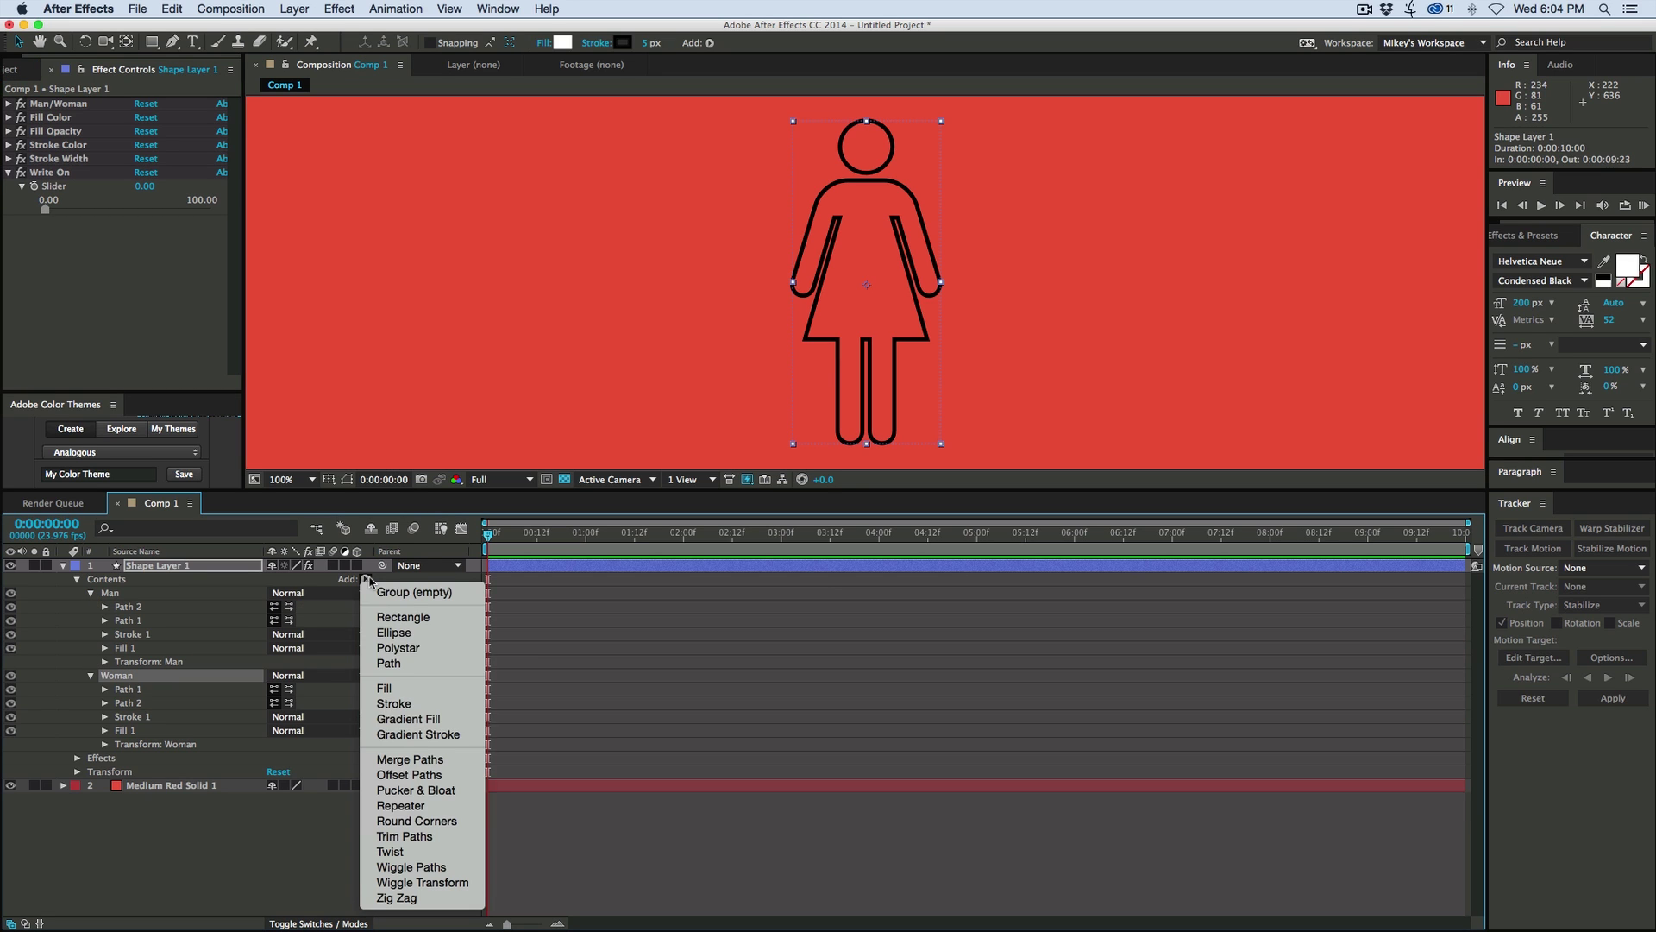
# Add Trim Paths to the Woman group and experiment with its End and Offset values
pyautogui.click(403, 836)
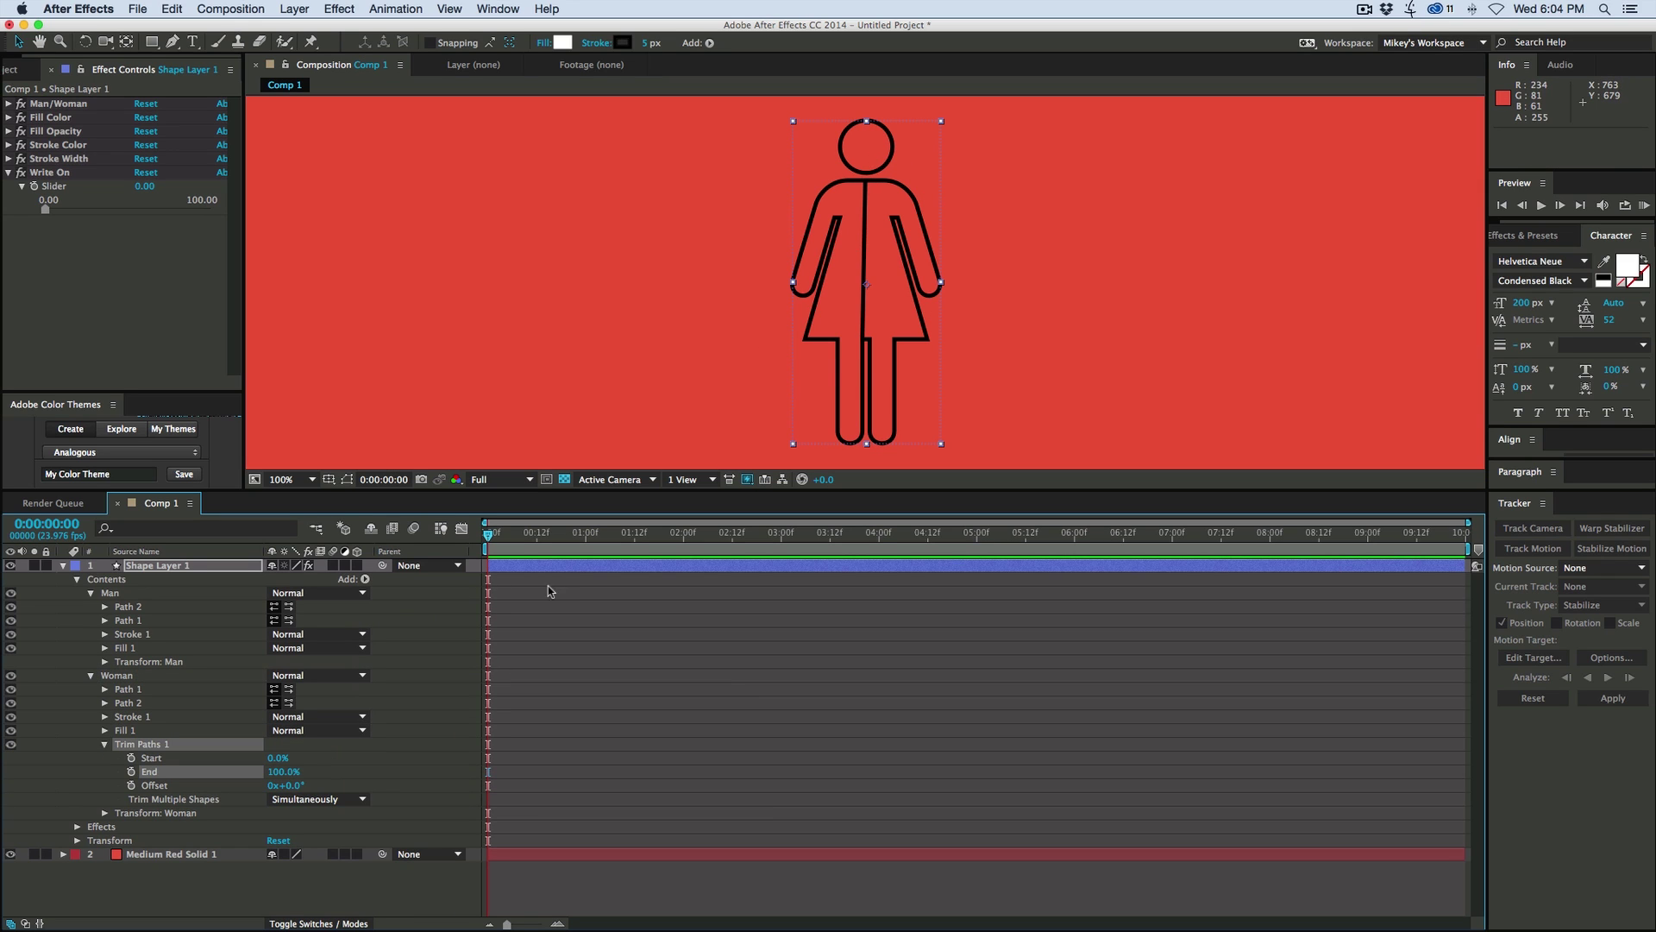
pyautogui.click(285, 772)
pyautogui.write('99')
pyautogui.press('Return')
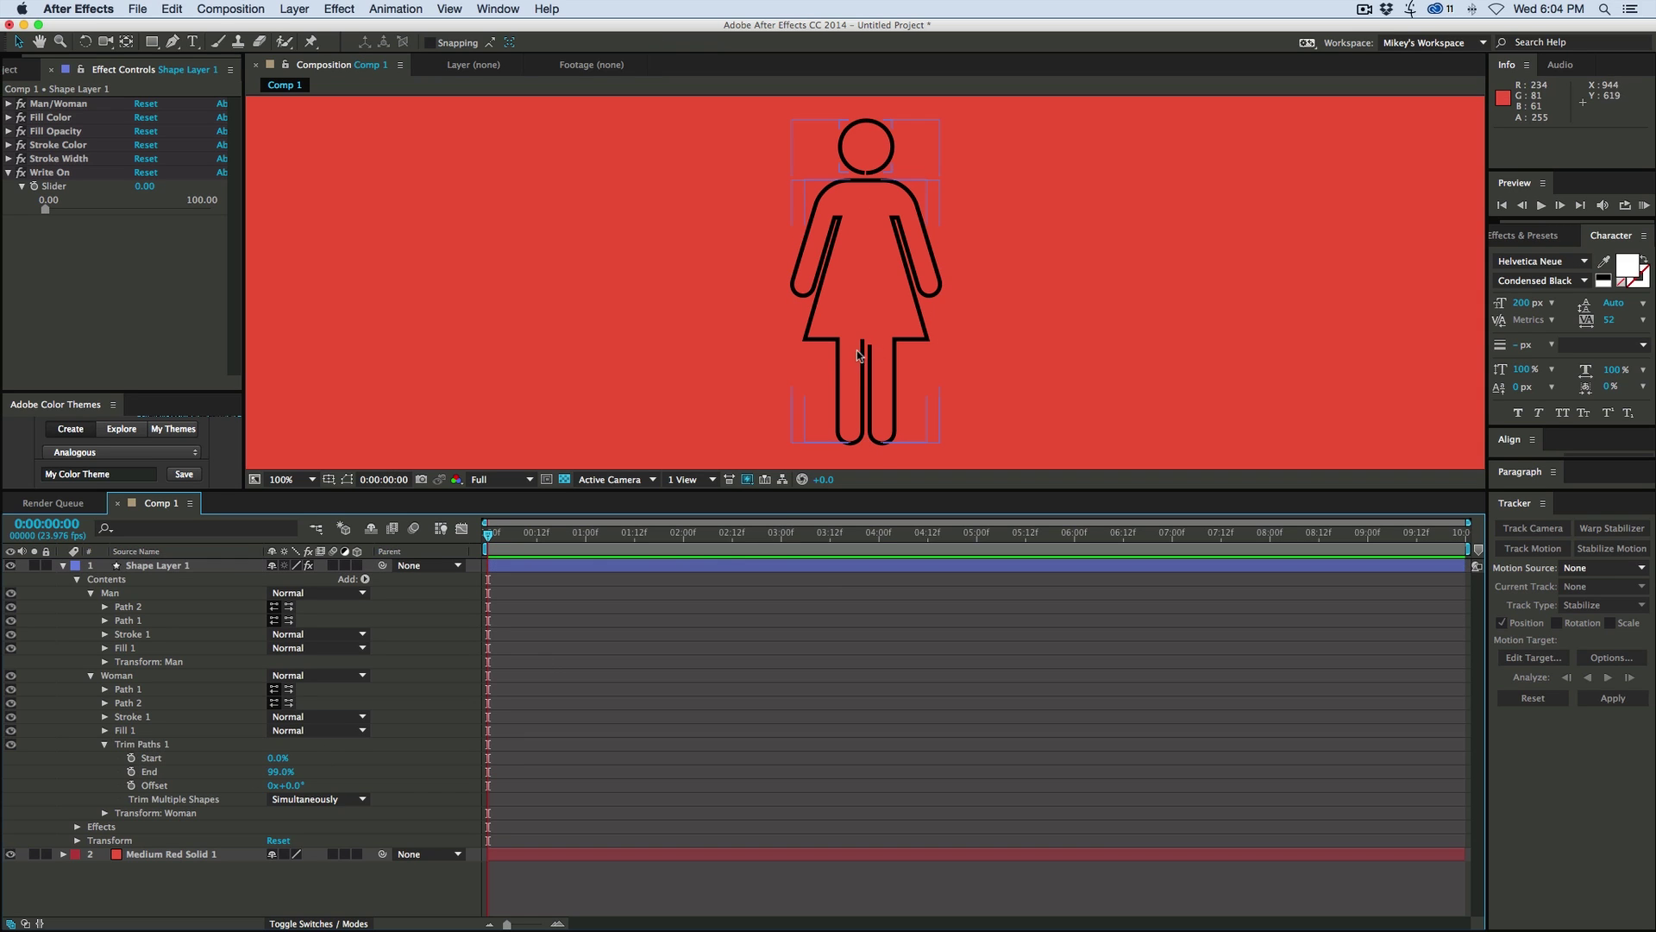
pyautogui.moveTo(295, 785); pyautogui.dragTo(147, 780)
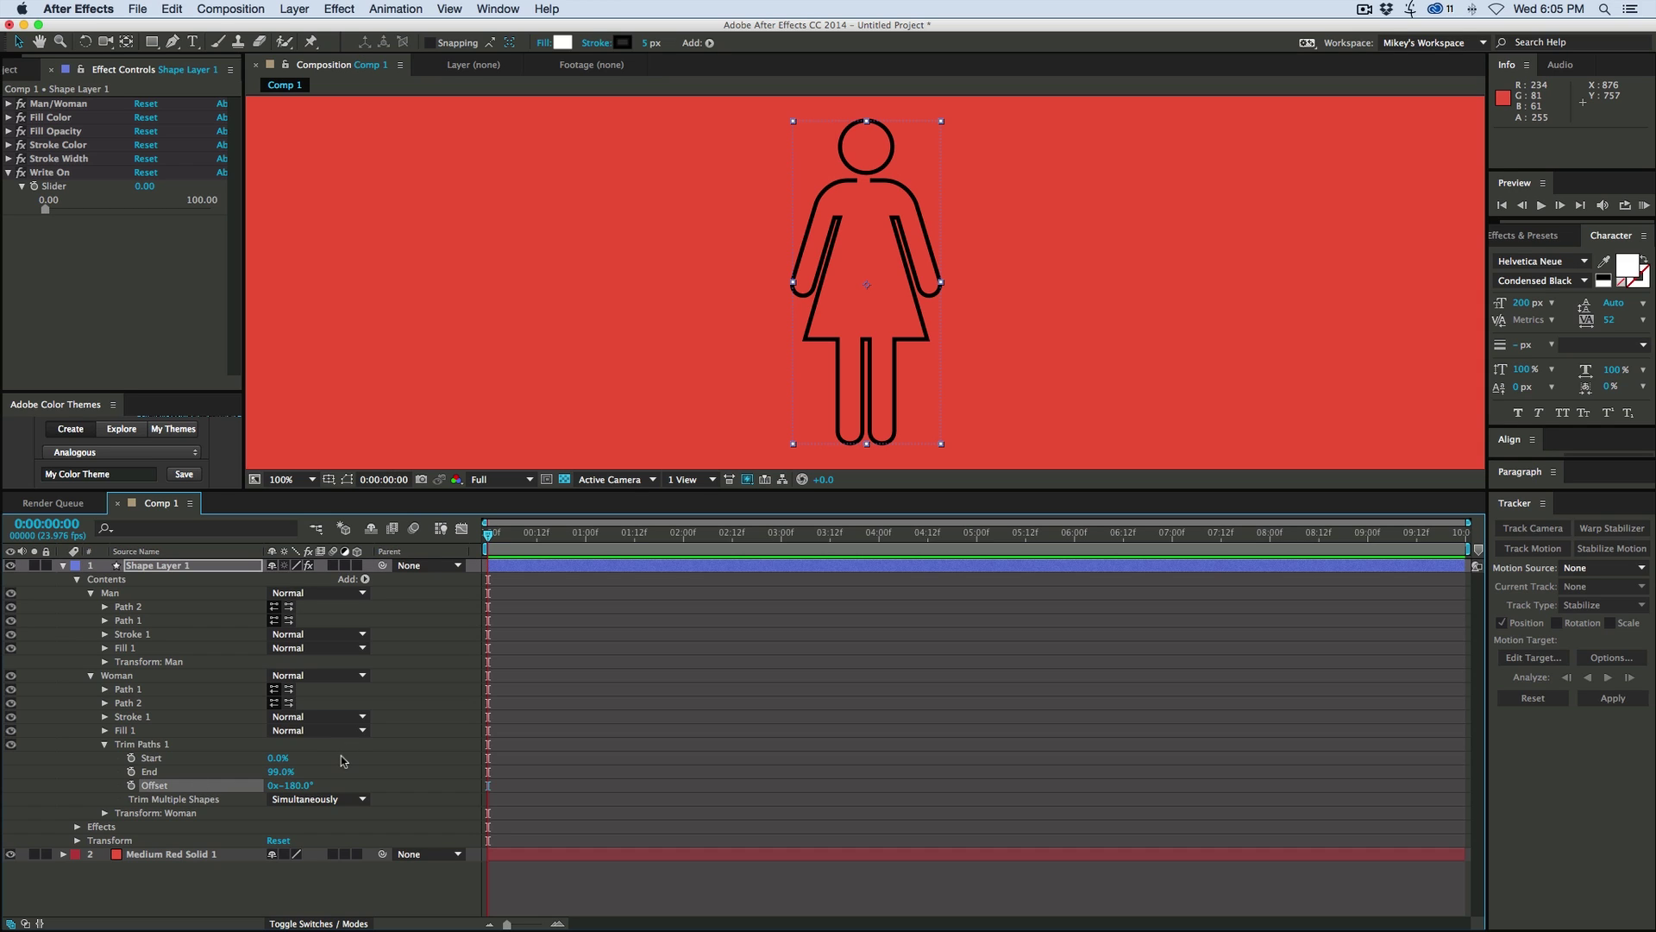
pyautogui.moveTo(287, 771)
pyautogui.mouseDown()
pyautogui.moveTo(212, 771)
pyautogui.moveTo(293, 774)
pyautogui.mouseUp()
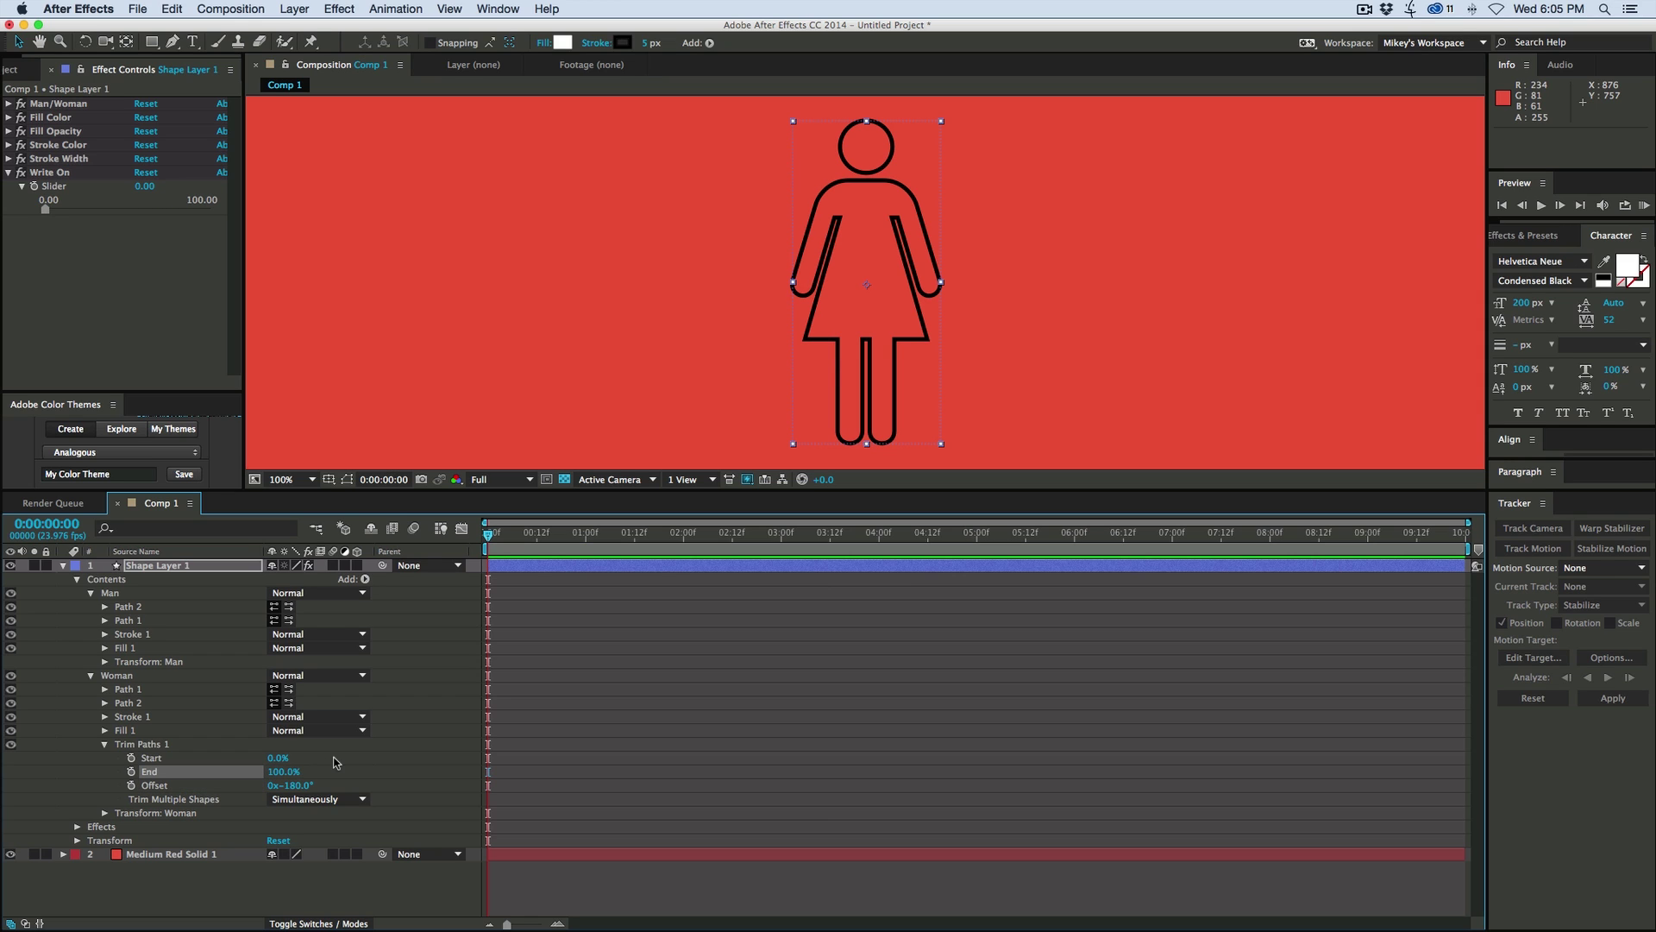
# Set Trim Multiple Shapes to Individually and Offset to -160°
pyautogui.click(329, 801)
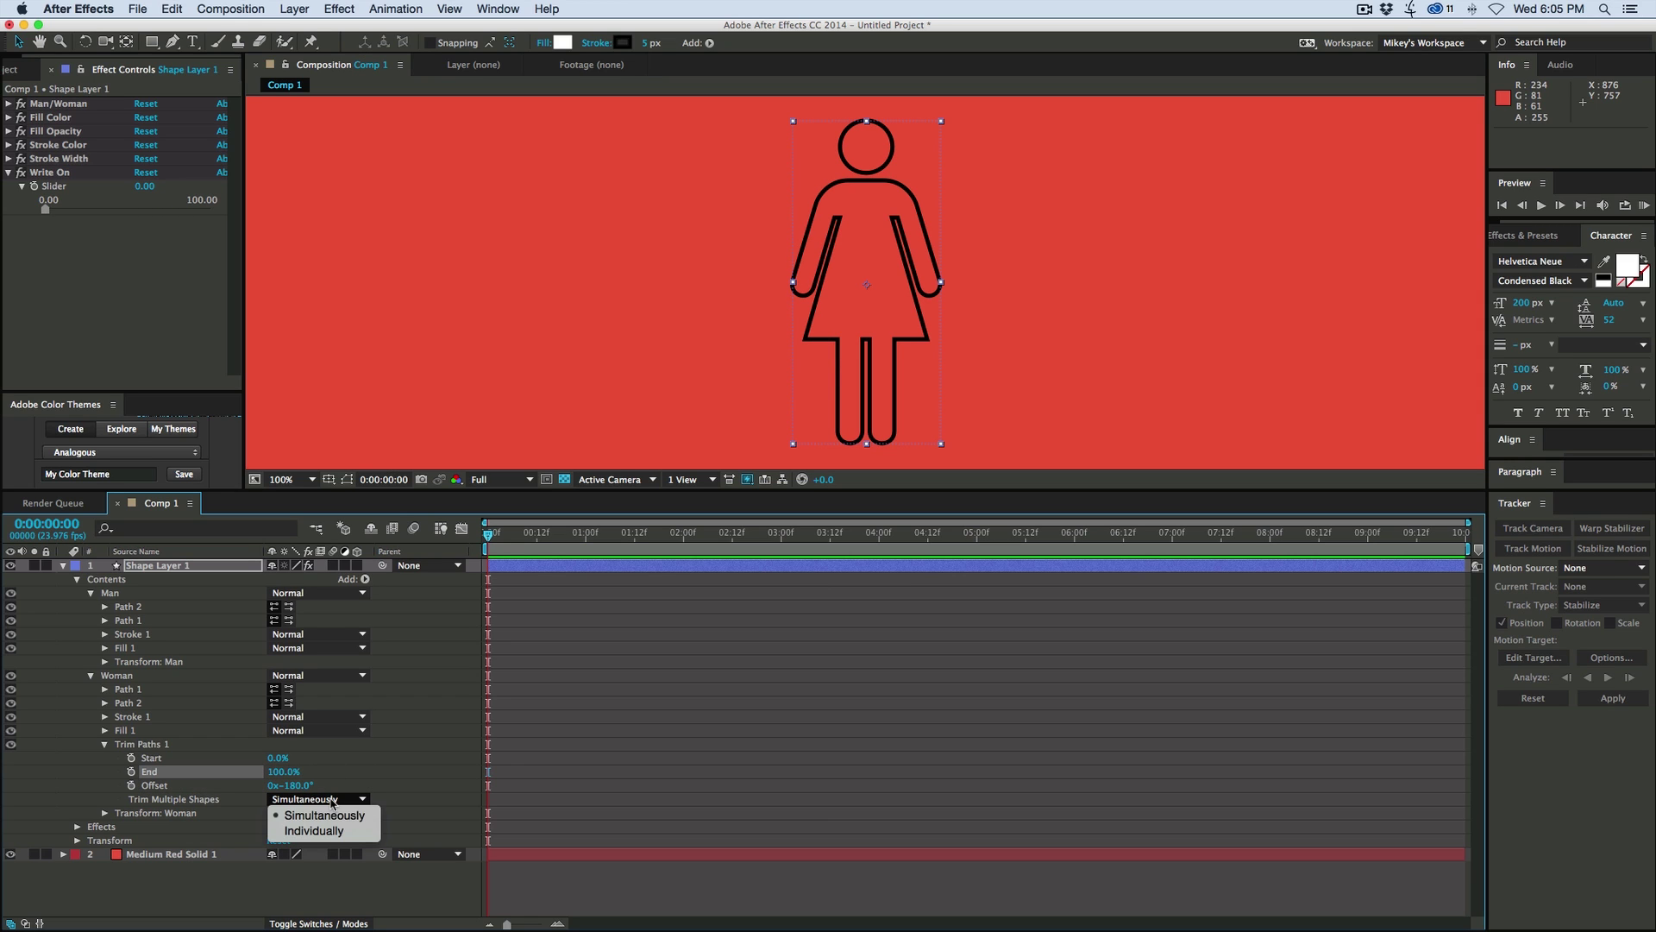
pyautogui.click(333, 833)
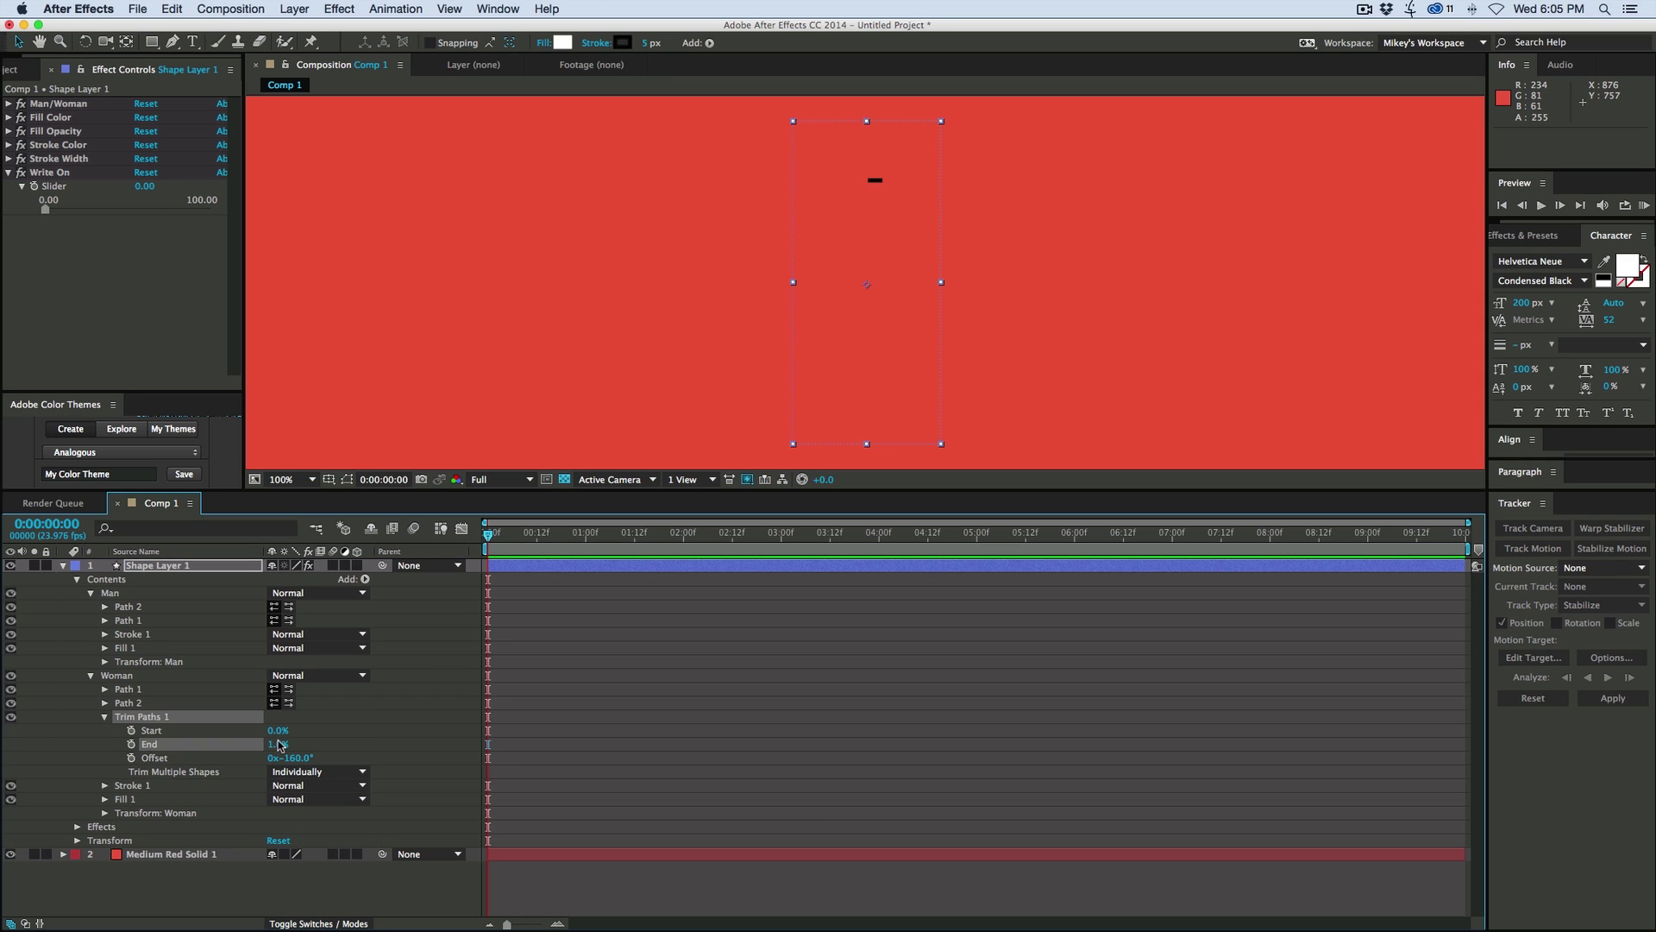
pyautogui.moveTo(280, 745); pyautogui.dragTo(131, 746)
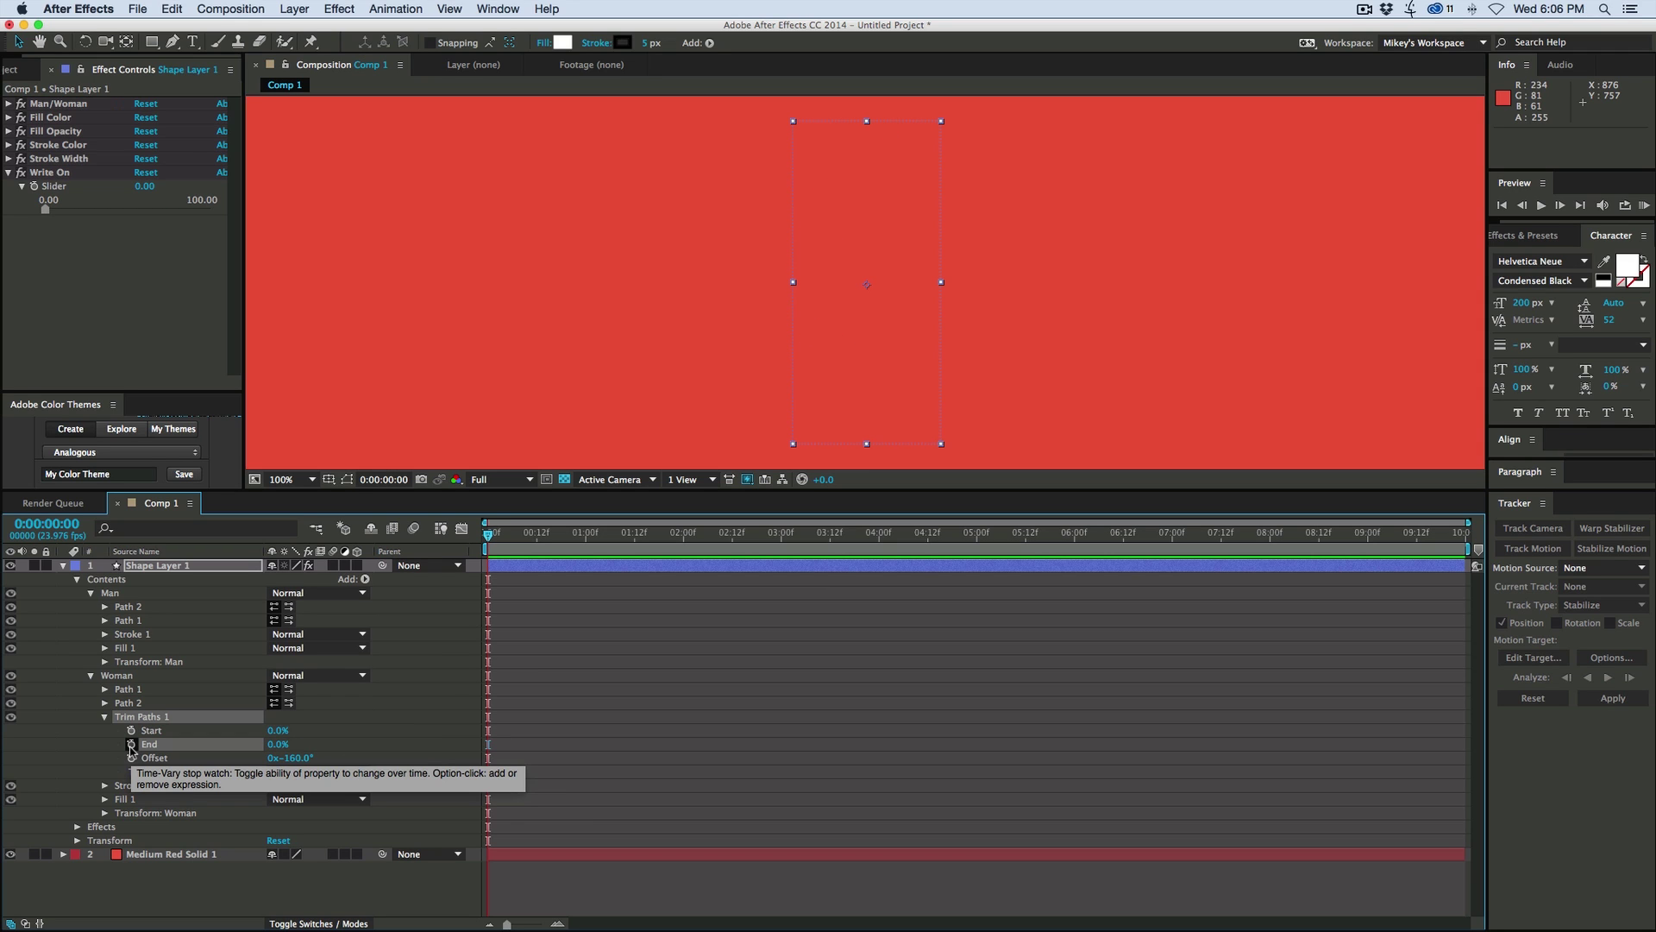
# Link the Woman trim End to the Write On slider and copy Trim Paths into Man
pyautogui.keyDown('alt'); pyautogui.click(131, 744); pyautogui.keyUp('alt')
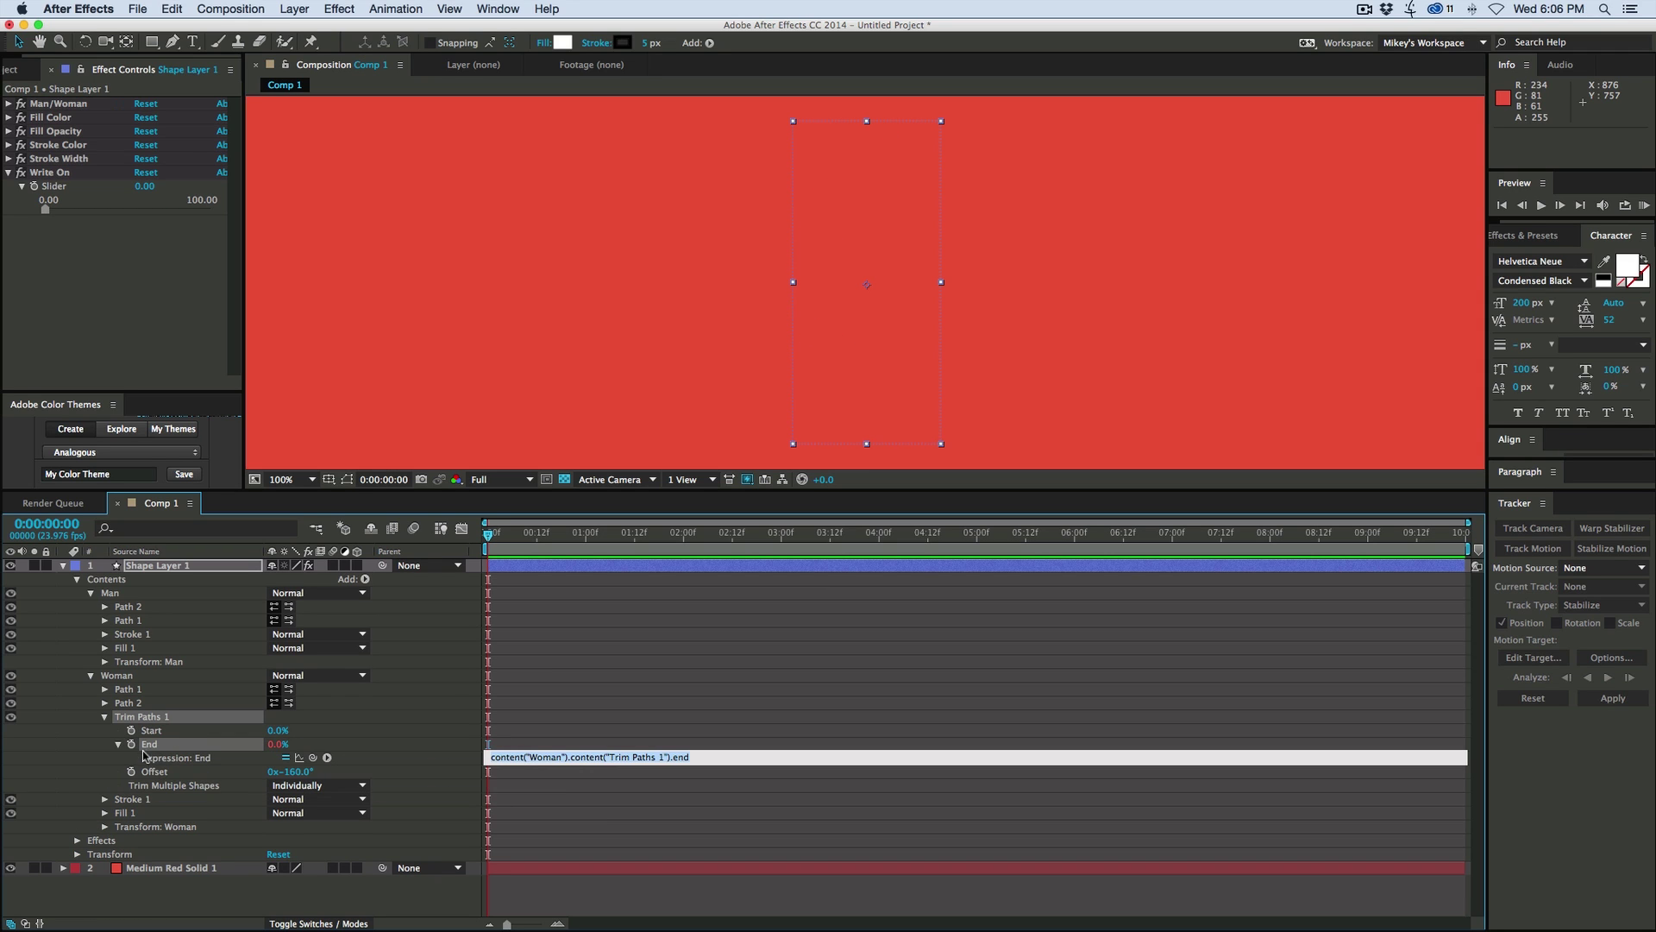
pyautogui.moveTo(313, 758); pyautogui.dragTo(146, 192)
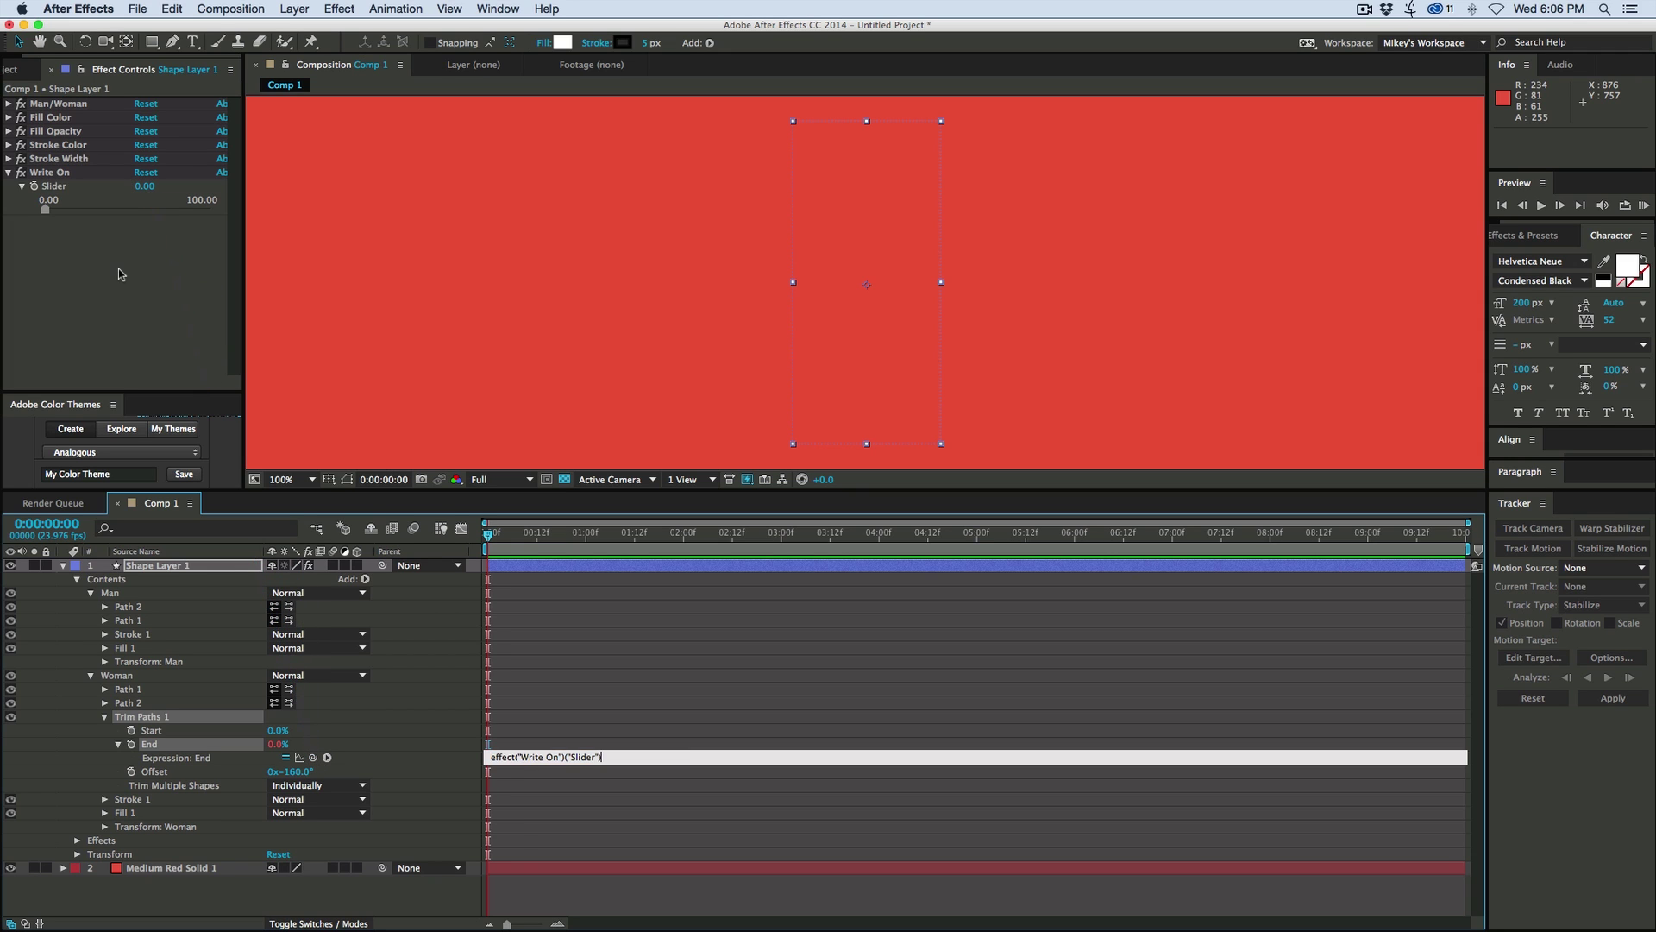
pyautogui.click(104, 717)
pyautogui.press('super+d')
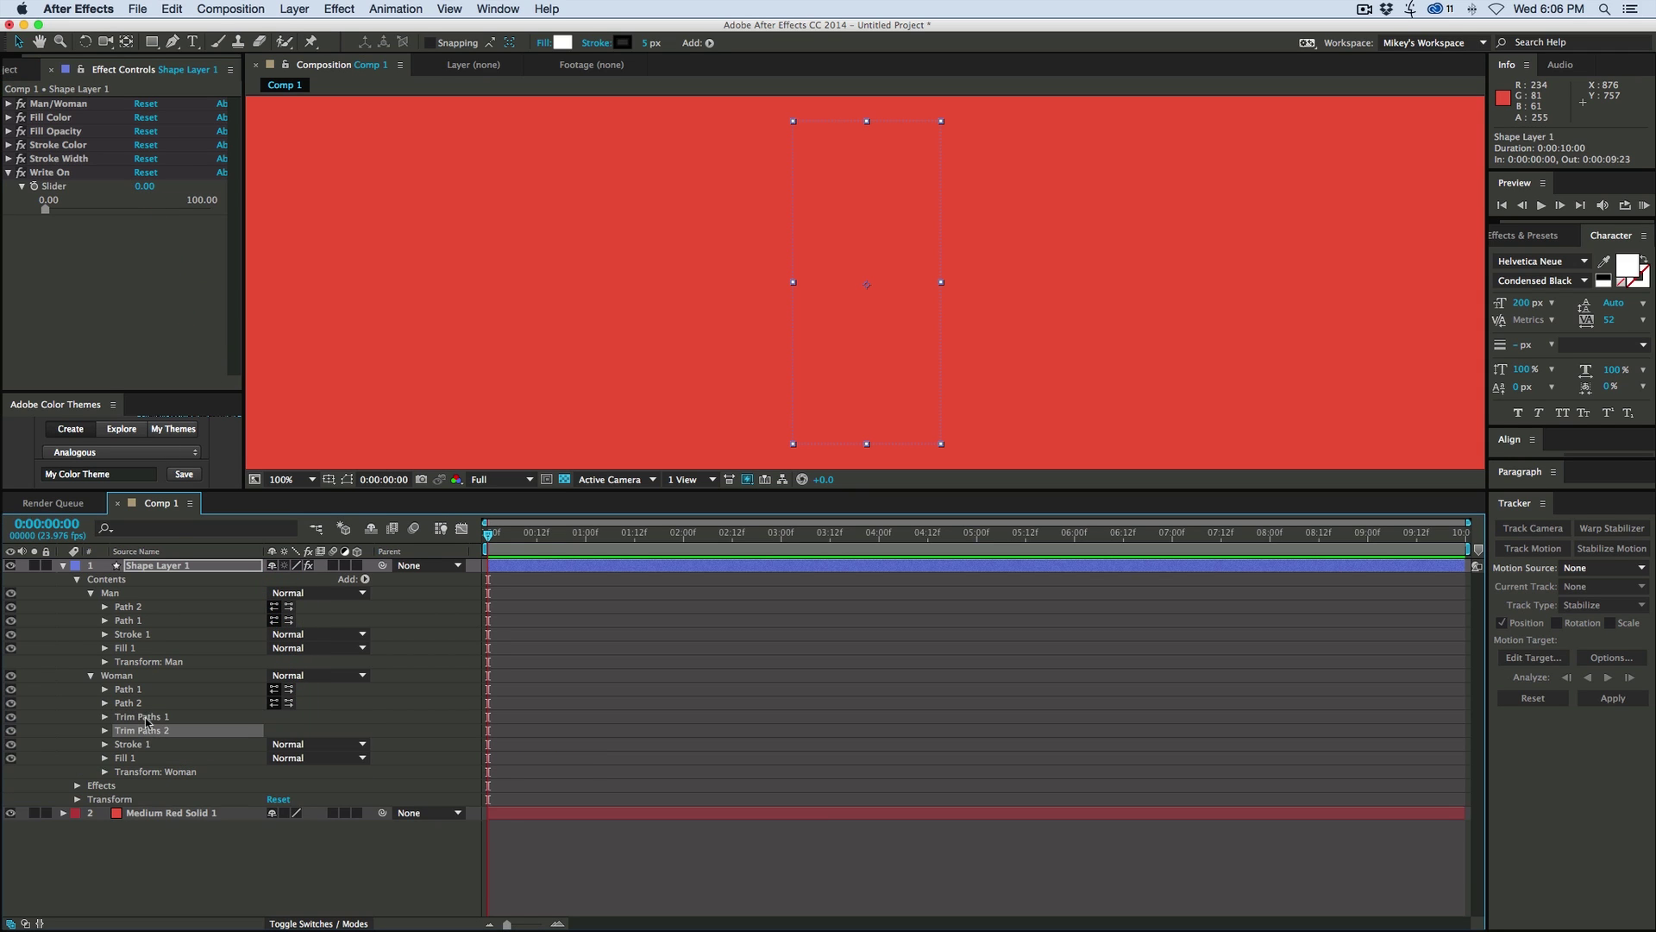
pyautogui.moveTo(147, 730); pyautogui.dragTo(151, 636)
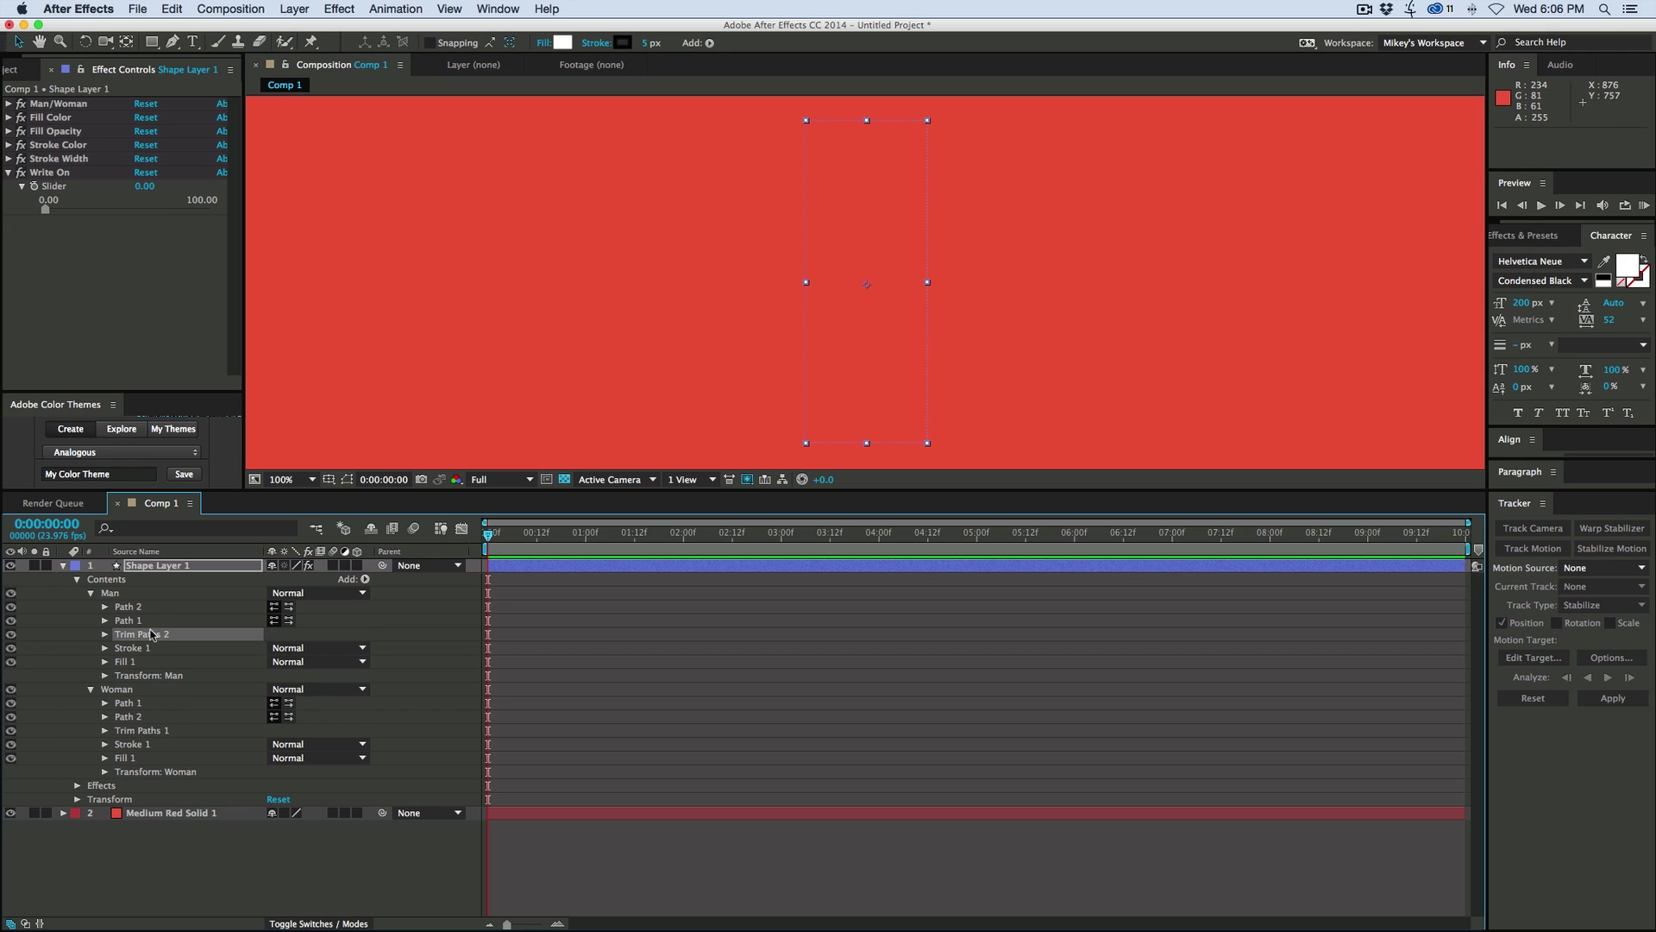
pyautogui.click(91, 689)
pyautogui.click(90, 593)
# Scrub Write On to draw the woman outline, then switch to the man and draw his
pyautogui.moveTo(46, 209)
pyautogui.mouseDown()
pyautogui.moveTo(233, 220)
pyautogui.moveTo(41, 211)
pyautogui.mouseUp()
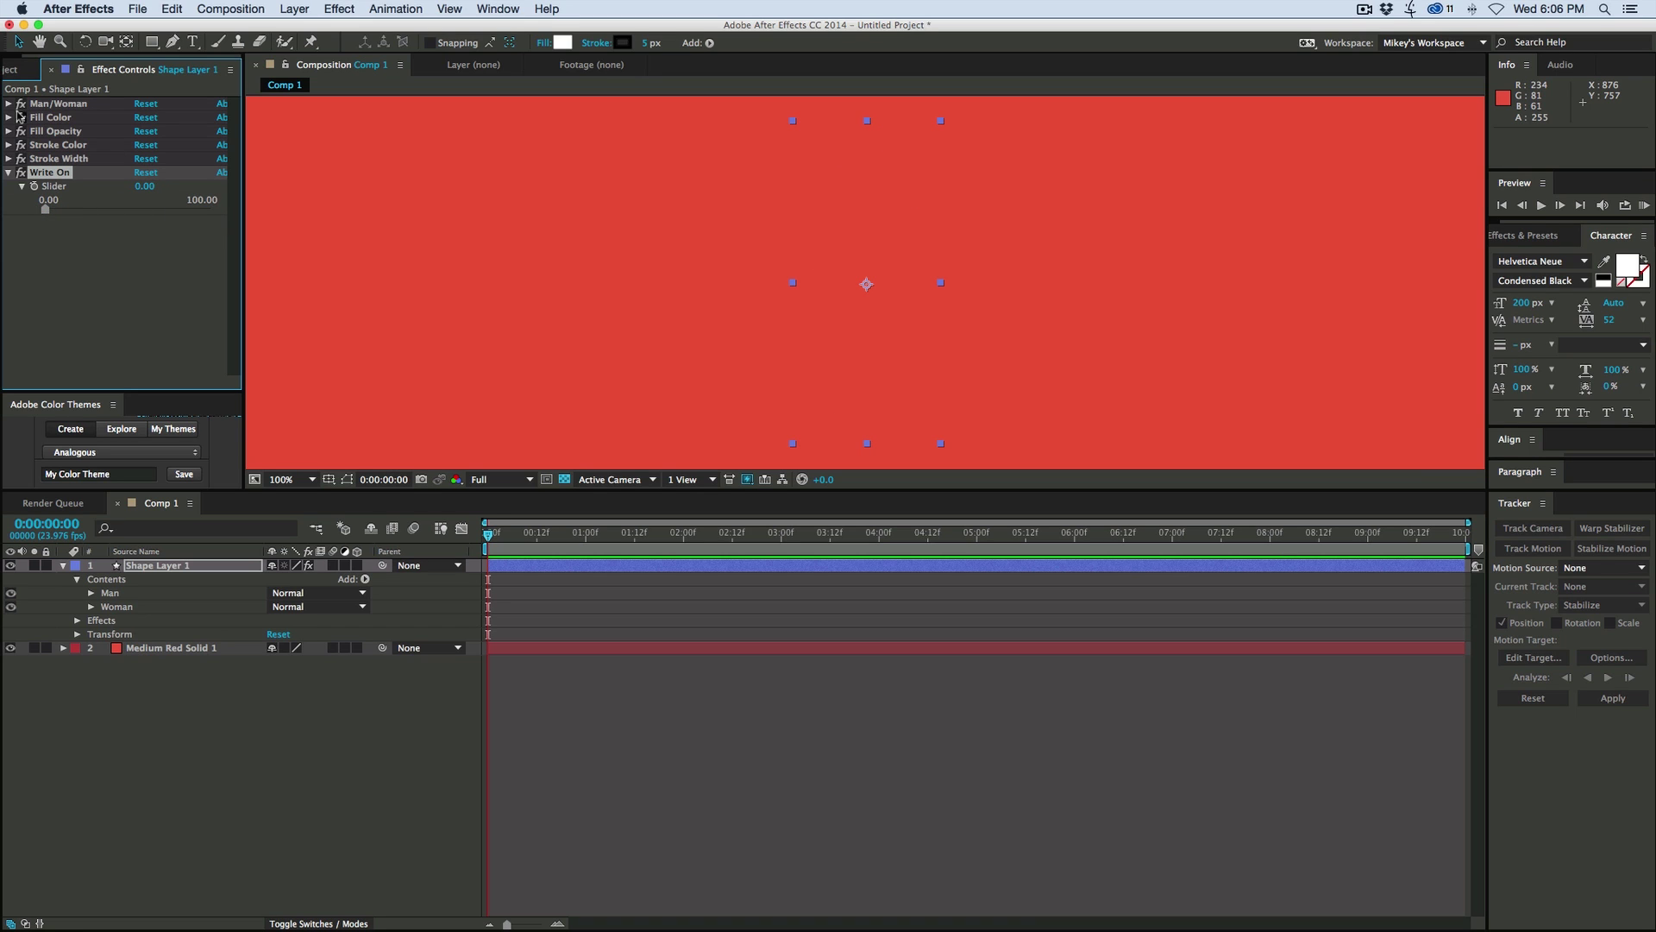
pyautogui.click(9, 104)
pyautogui.click(139, 119)
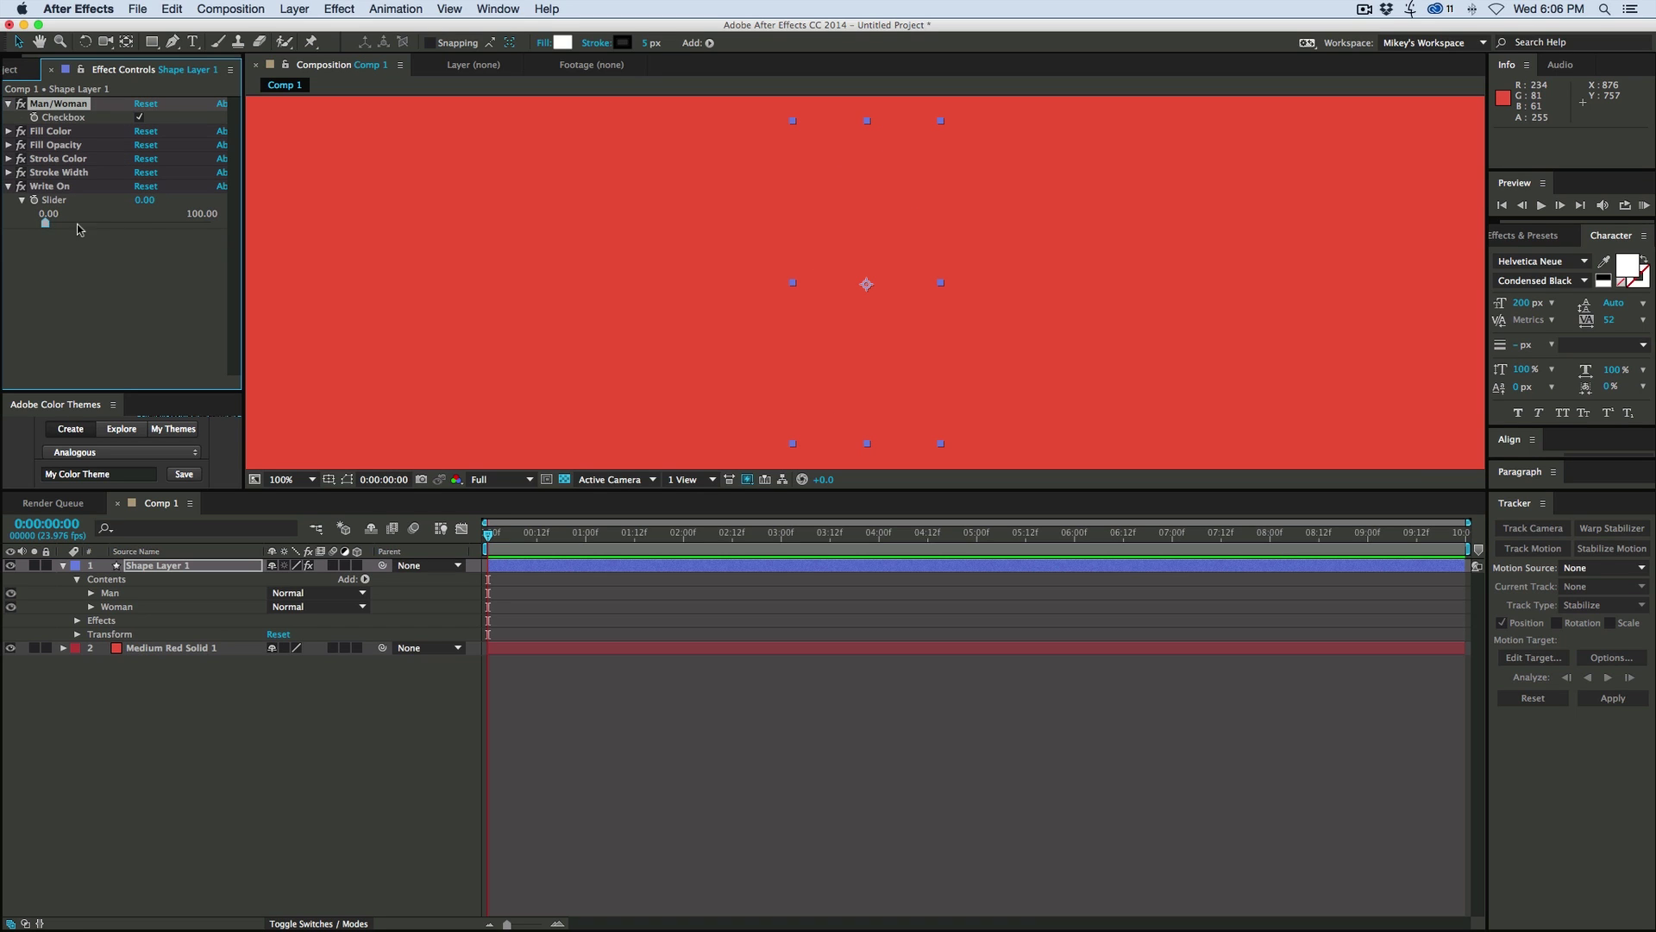
pyautogui.moveTo(48, 224); pyautogui.dragTo(210, 226)
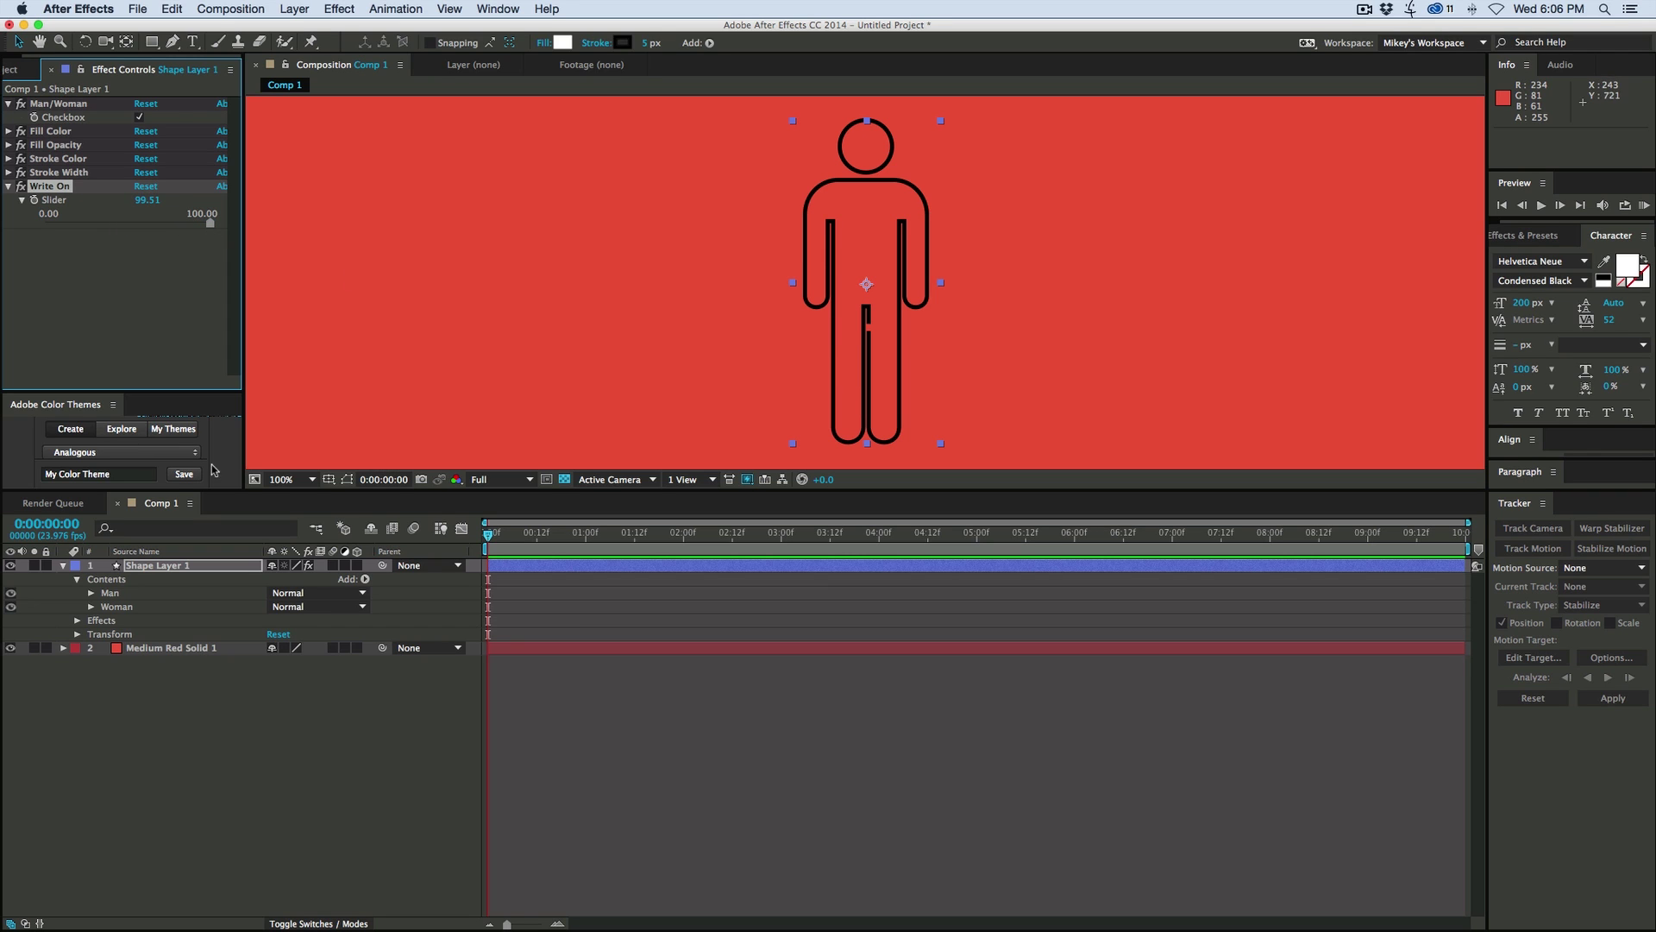
# Adjust the Man trim path's Offset and preview a partial write-on
pyautogui.click(90, 592)
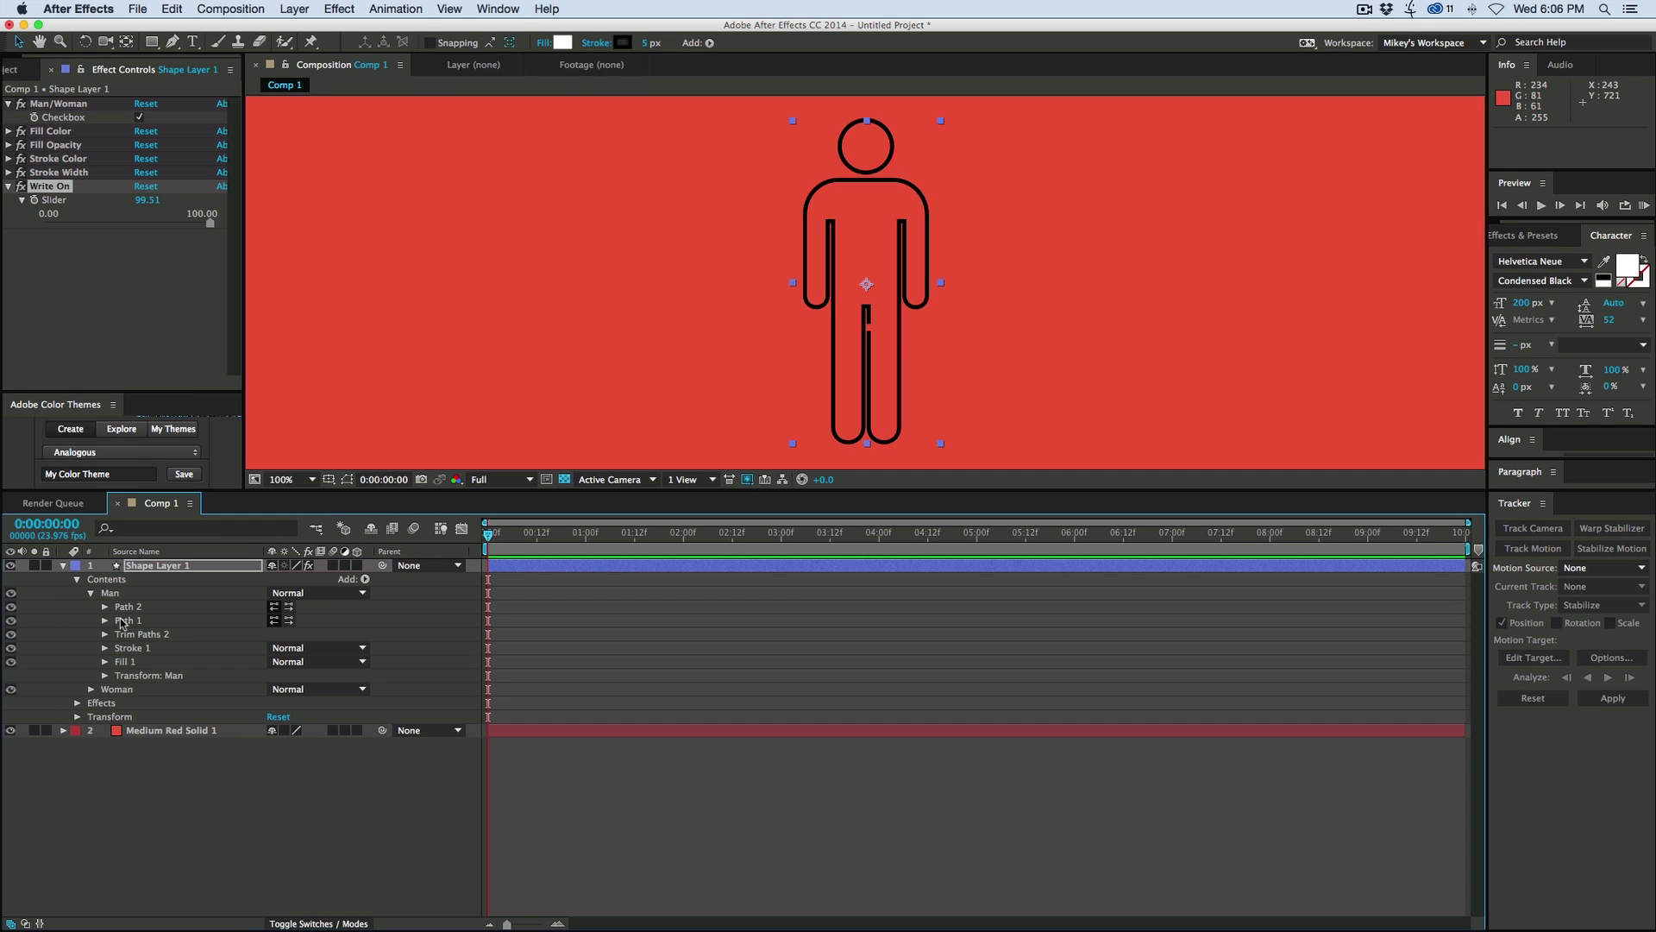
pyautogui.click(104, 634)
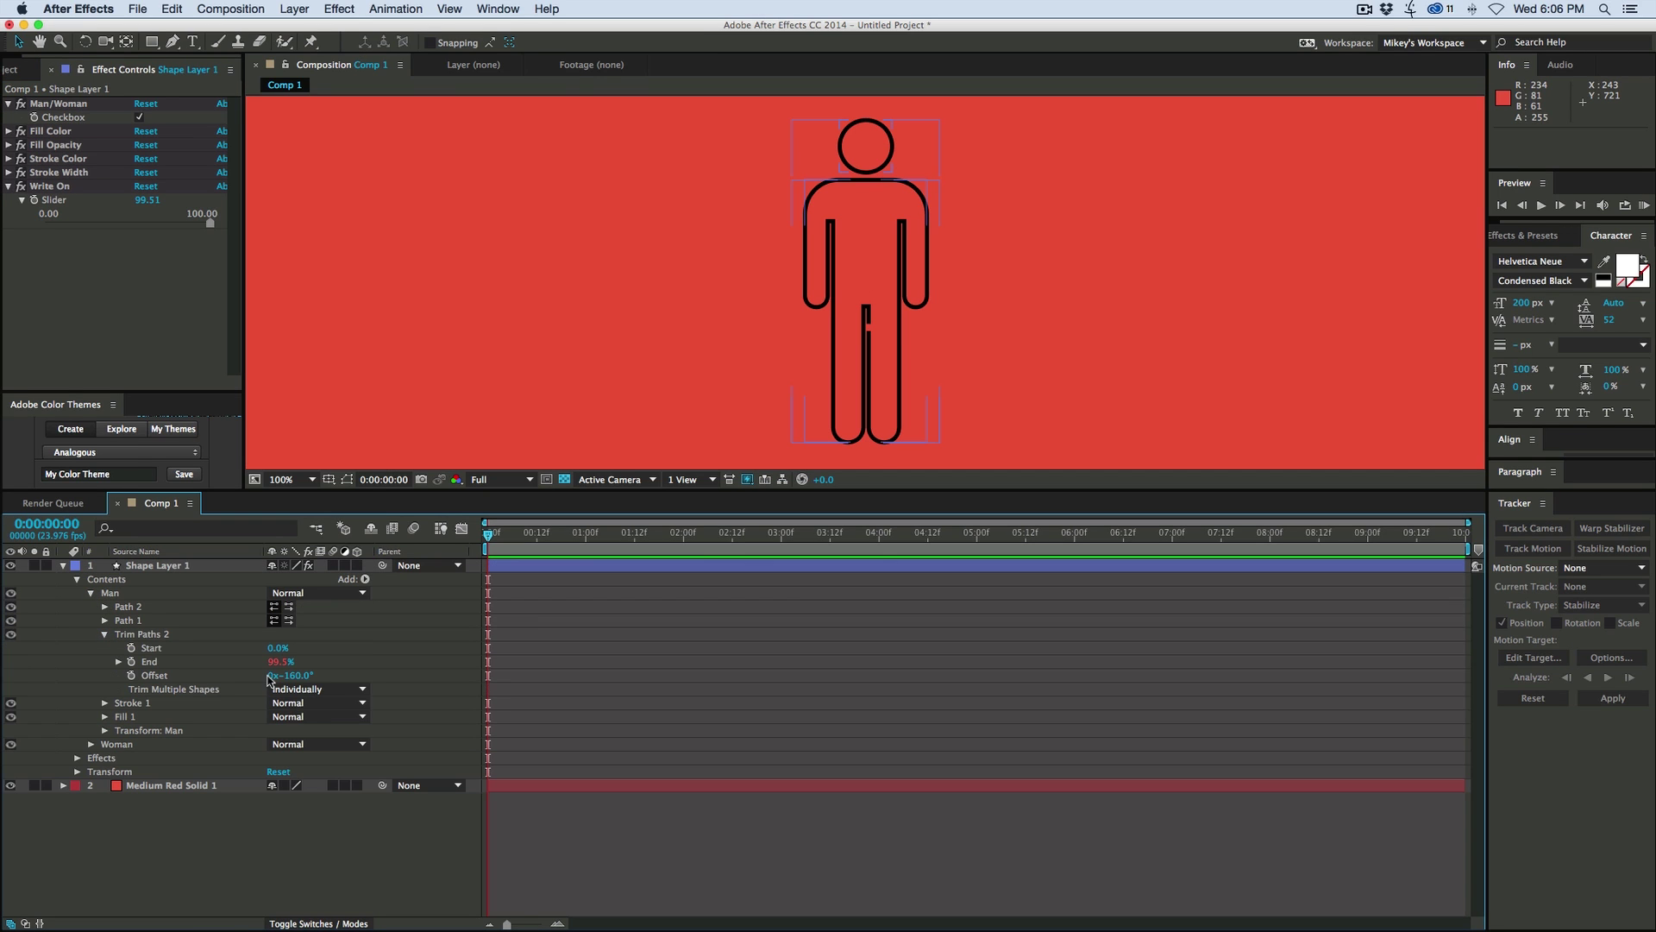
pyautogui.moveTo(296, 678); pyautogui.dragTo(380, 671)
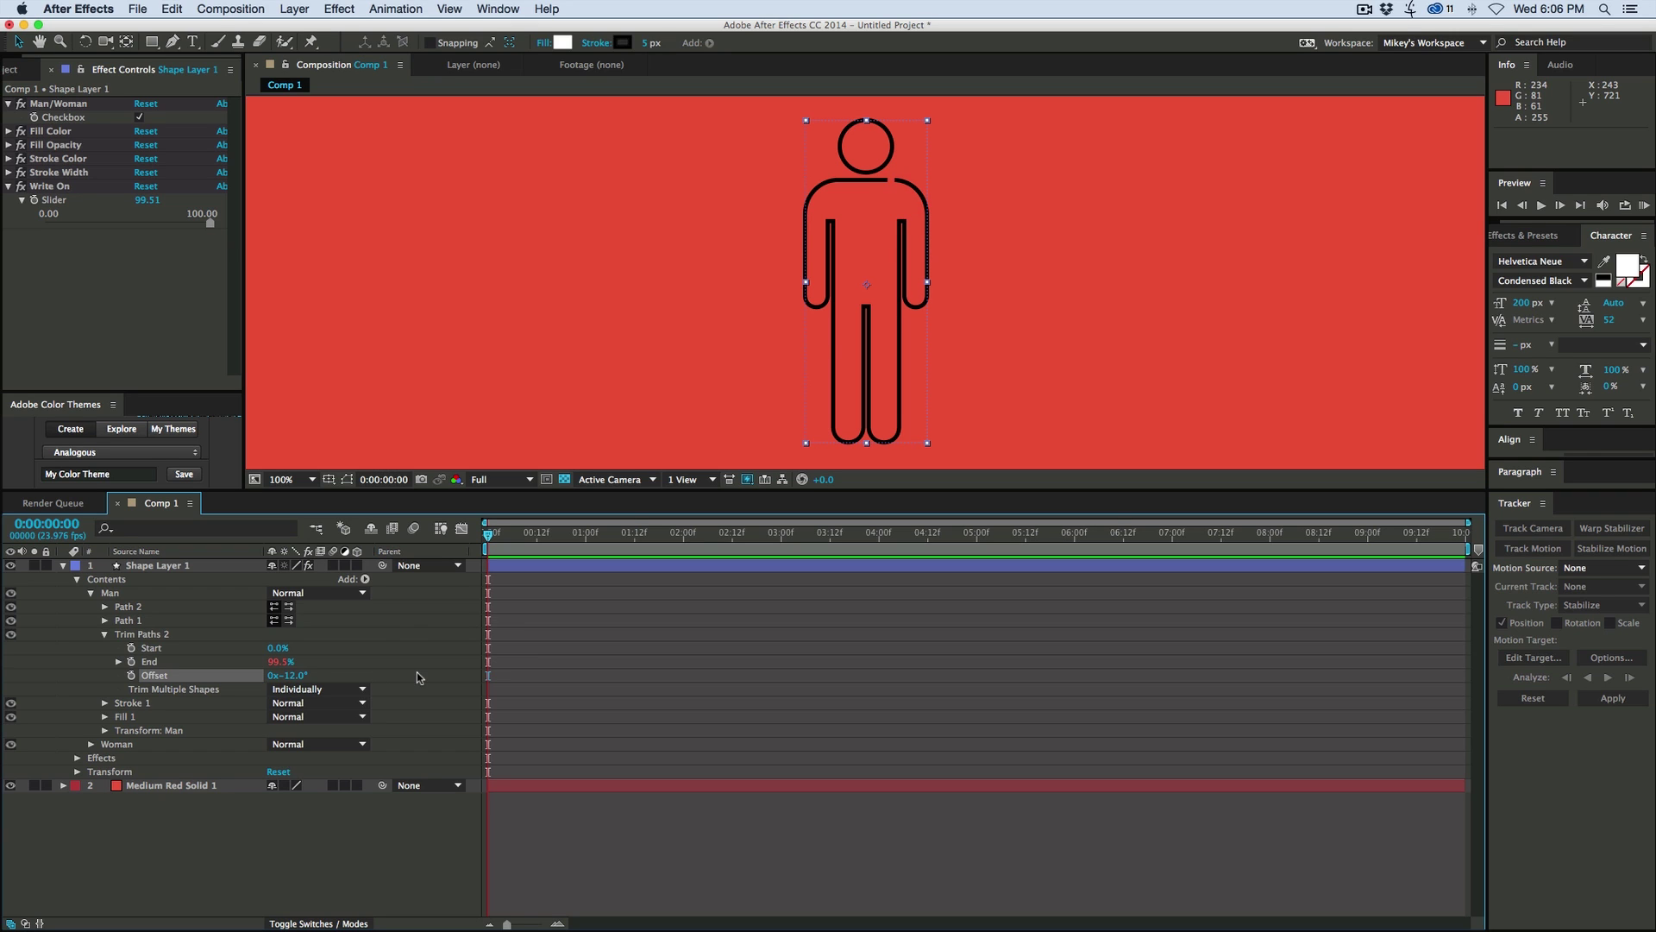
pyautogui.press('Return')
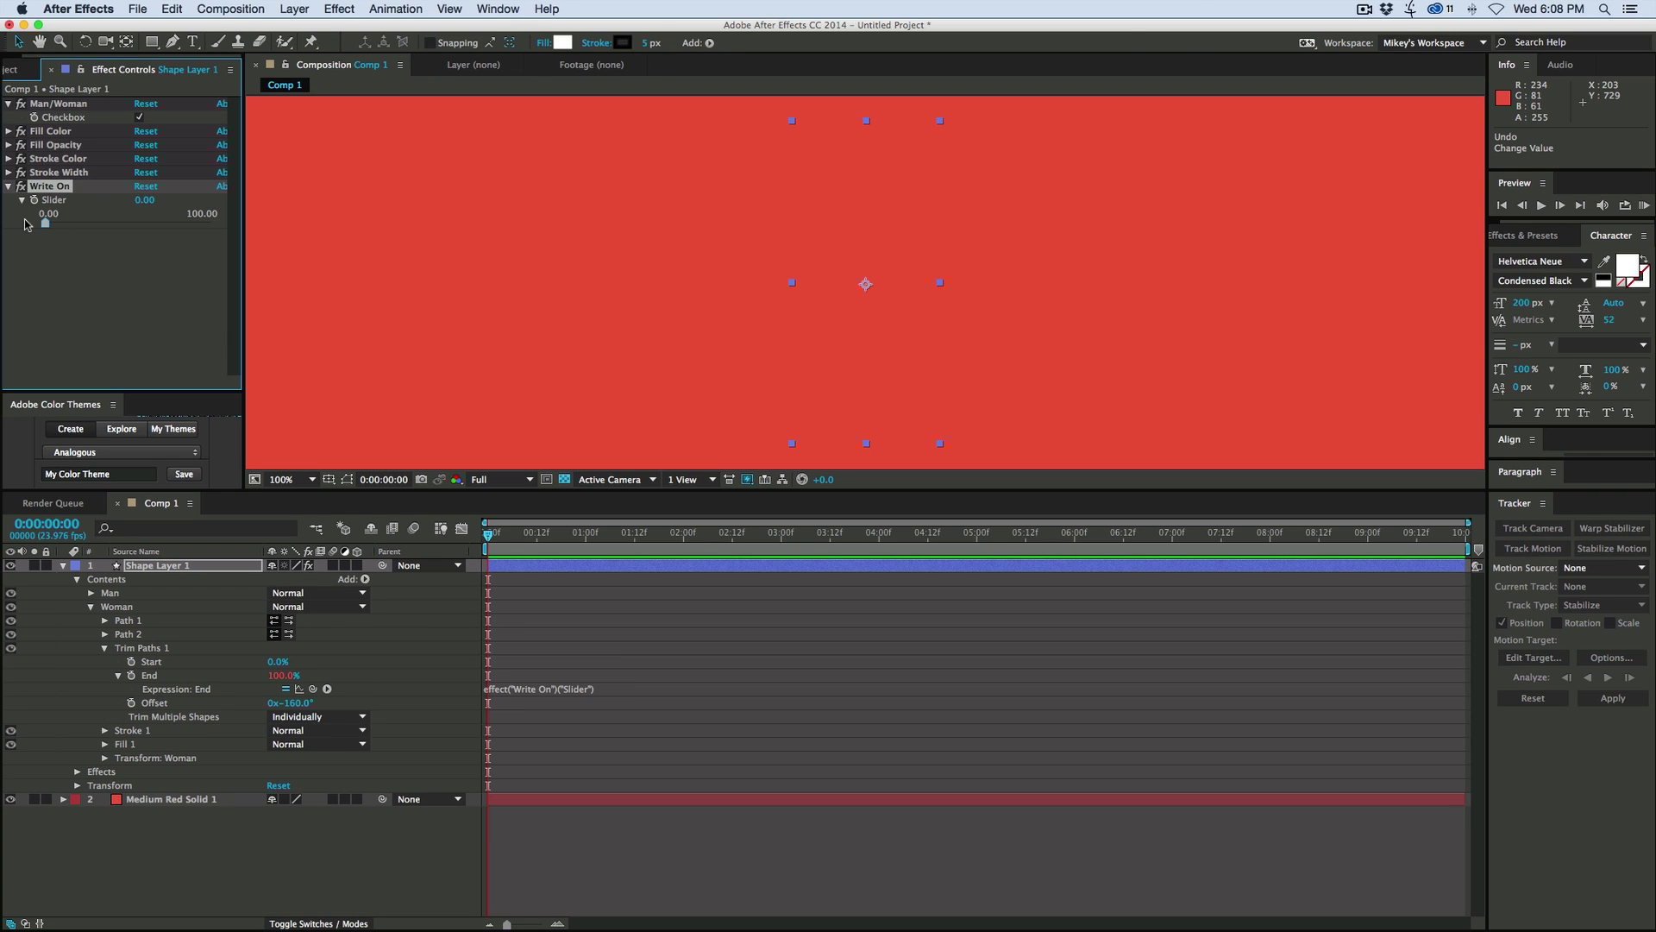
pyautogui.moveTo(48, 227)
pyautogui.mouseDown()
pyautogui.moveTo(194, 245)
pyautogui.moveTo(208, 228)
pyautogui.mouseUp()
# Collapse the shape layer's groups and select Contents together with Effects
pyautogui.click(10, 186)
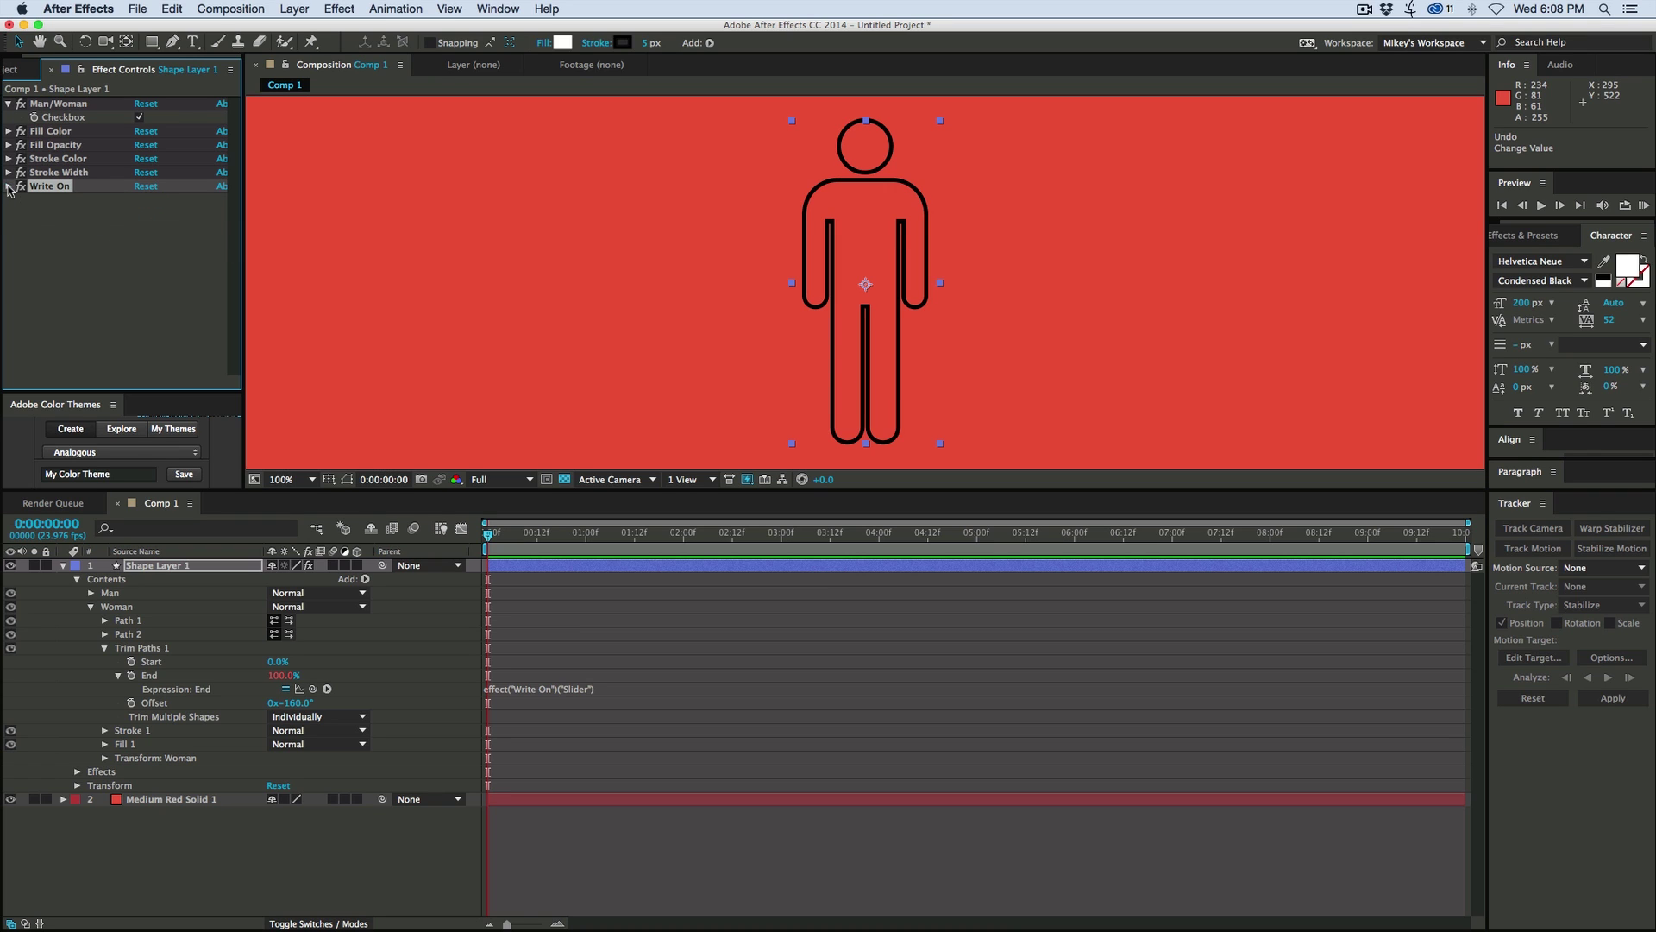
pyautogui.click(9, 104)
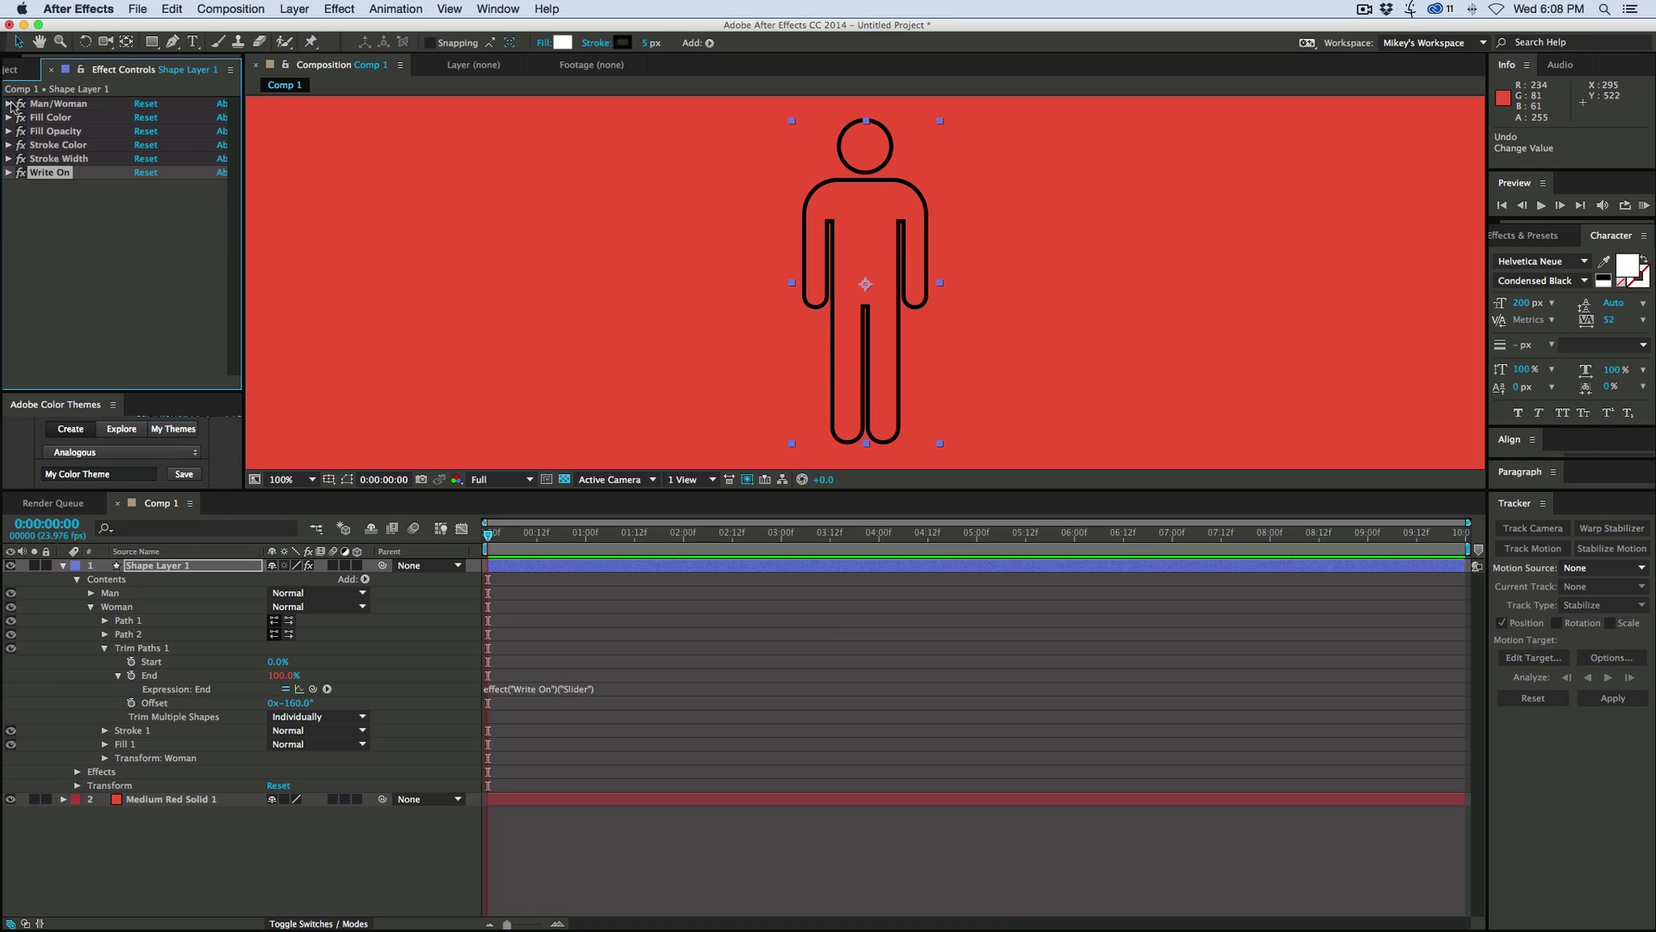
pyautogui.click(91, 607)
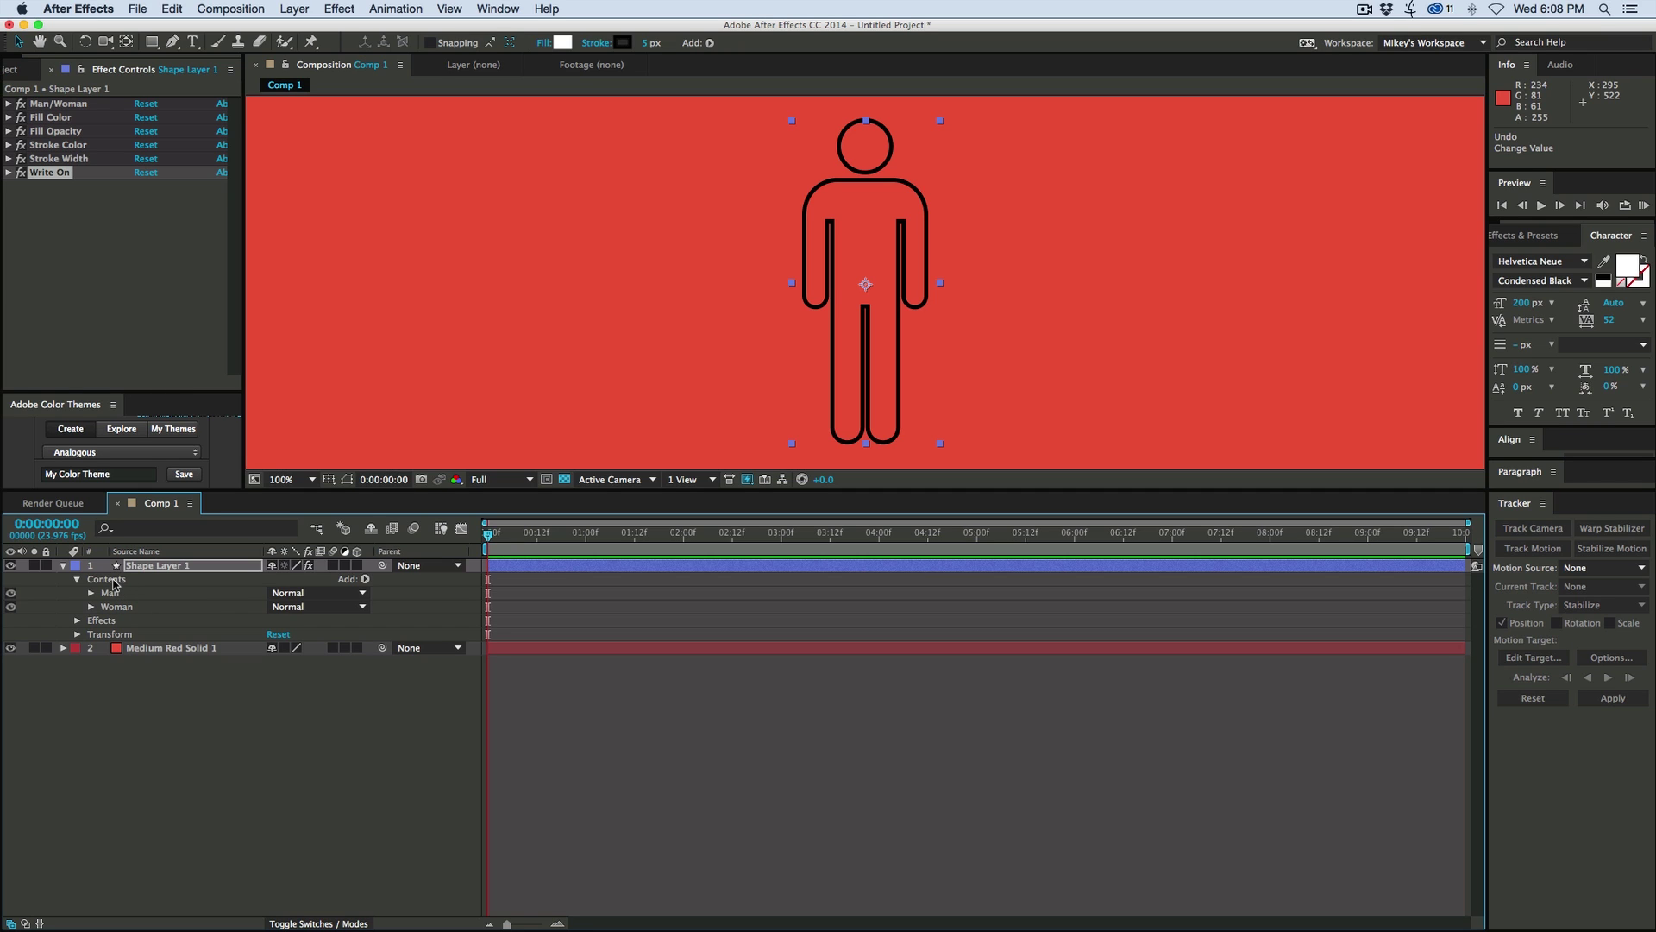
pyautogui.click(119, 581)
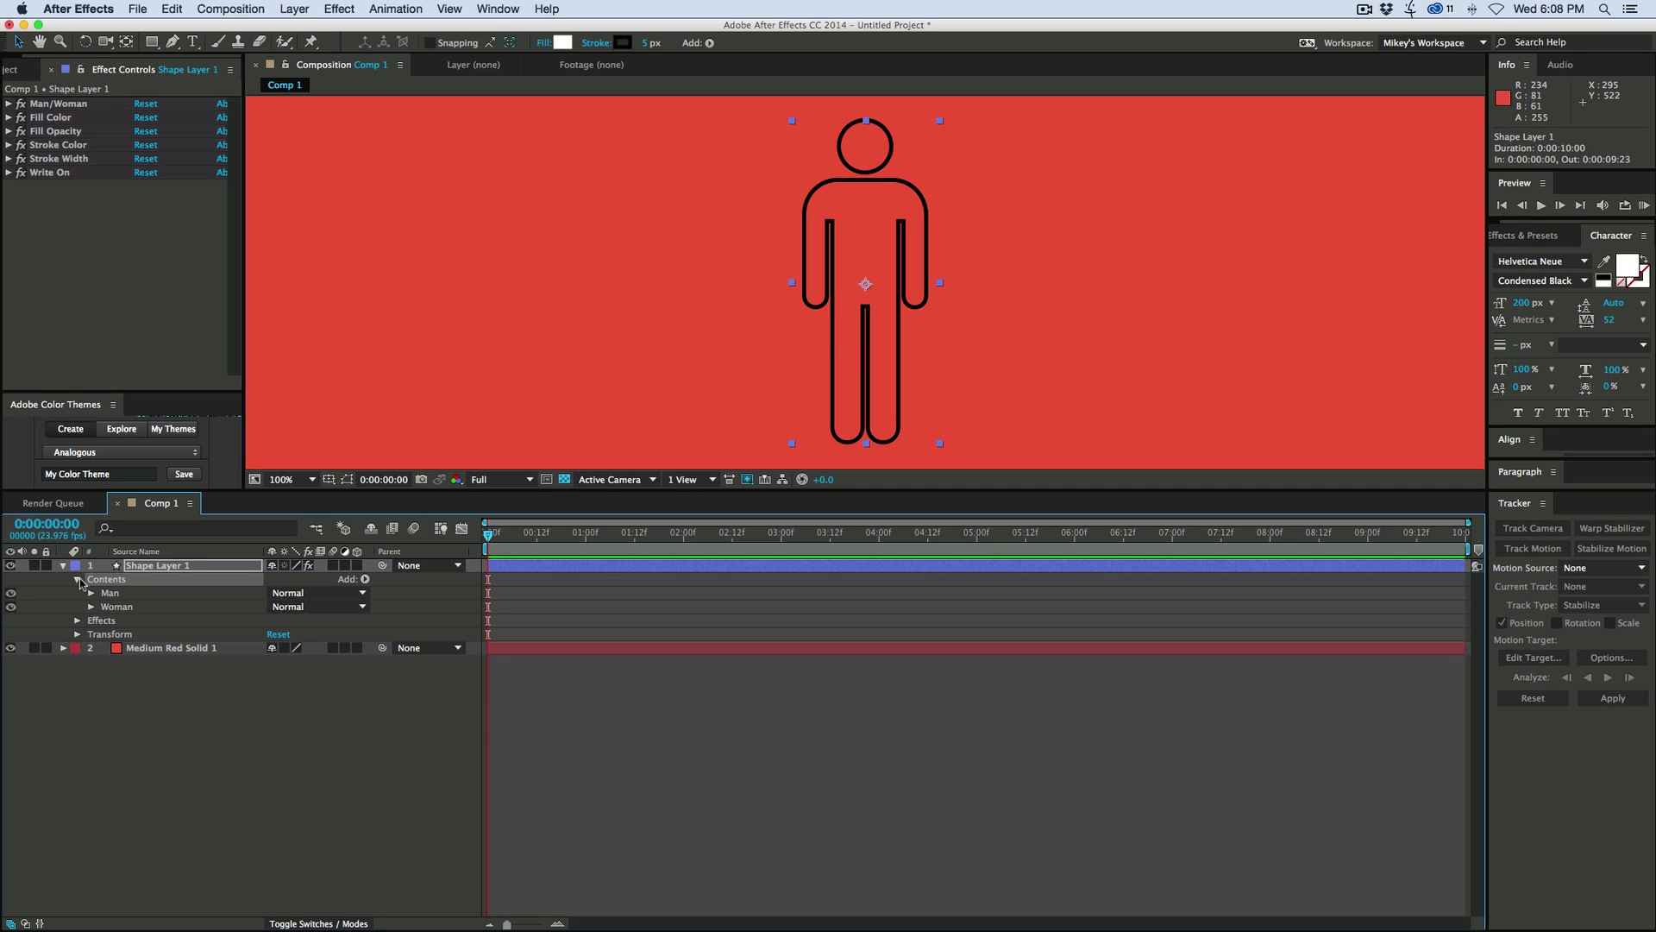
pyautogui.click(77, 579)
pyautogui.keyDown('shift'); pyautogui.click(116, 593); pyautogui.keyUp('shift')
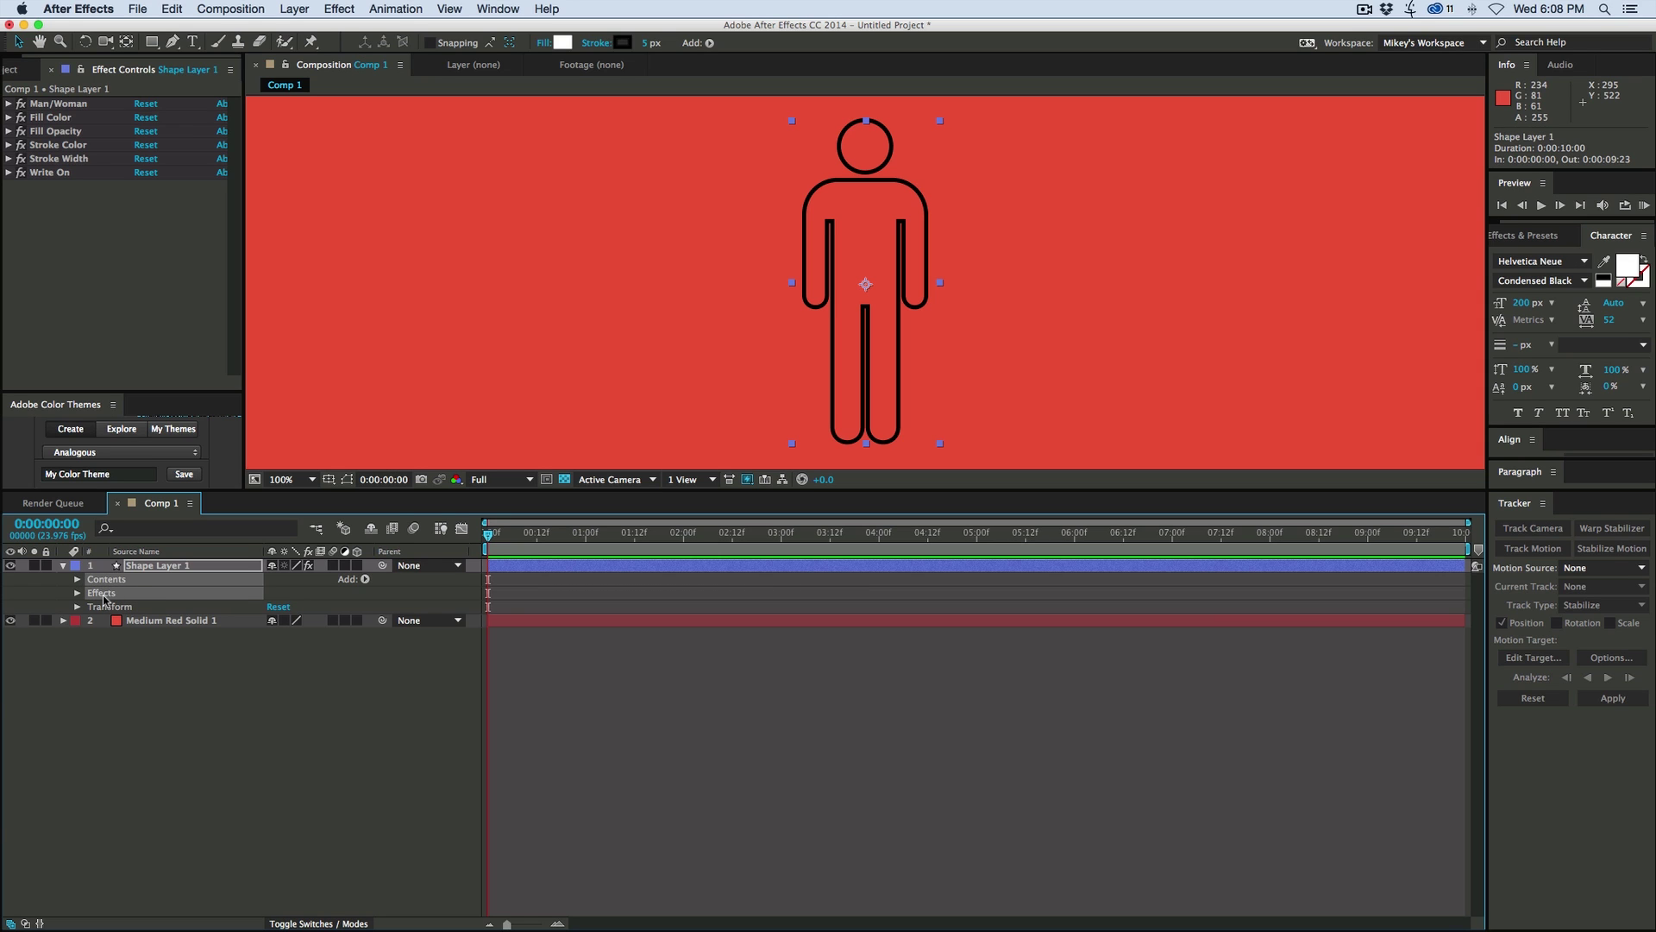
# Save the selection as the 'Man Woman' animation preset and search Effects & Presets for it
pyautogui.click(390, 8)
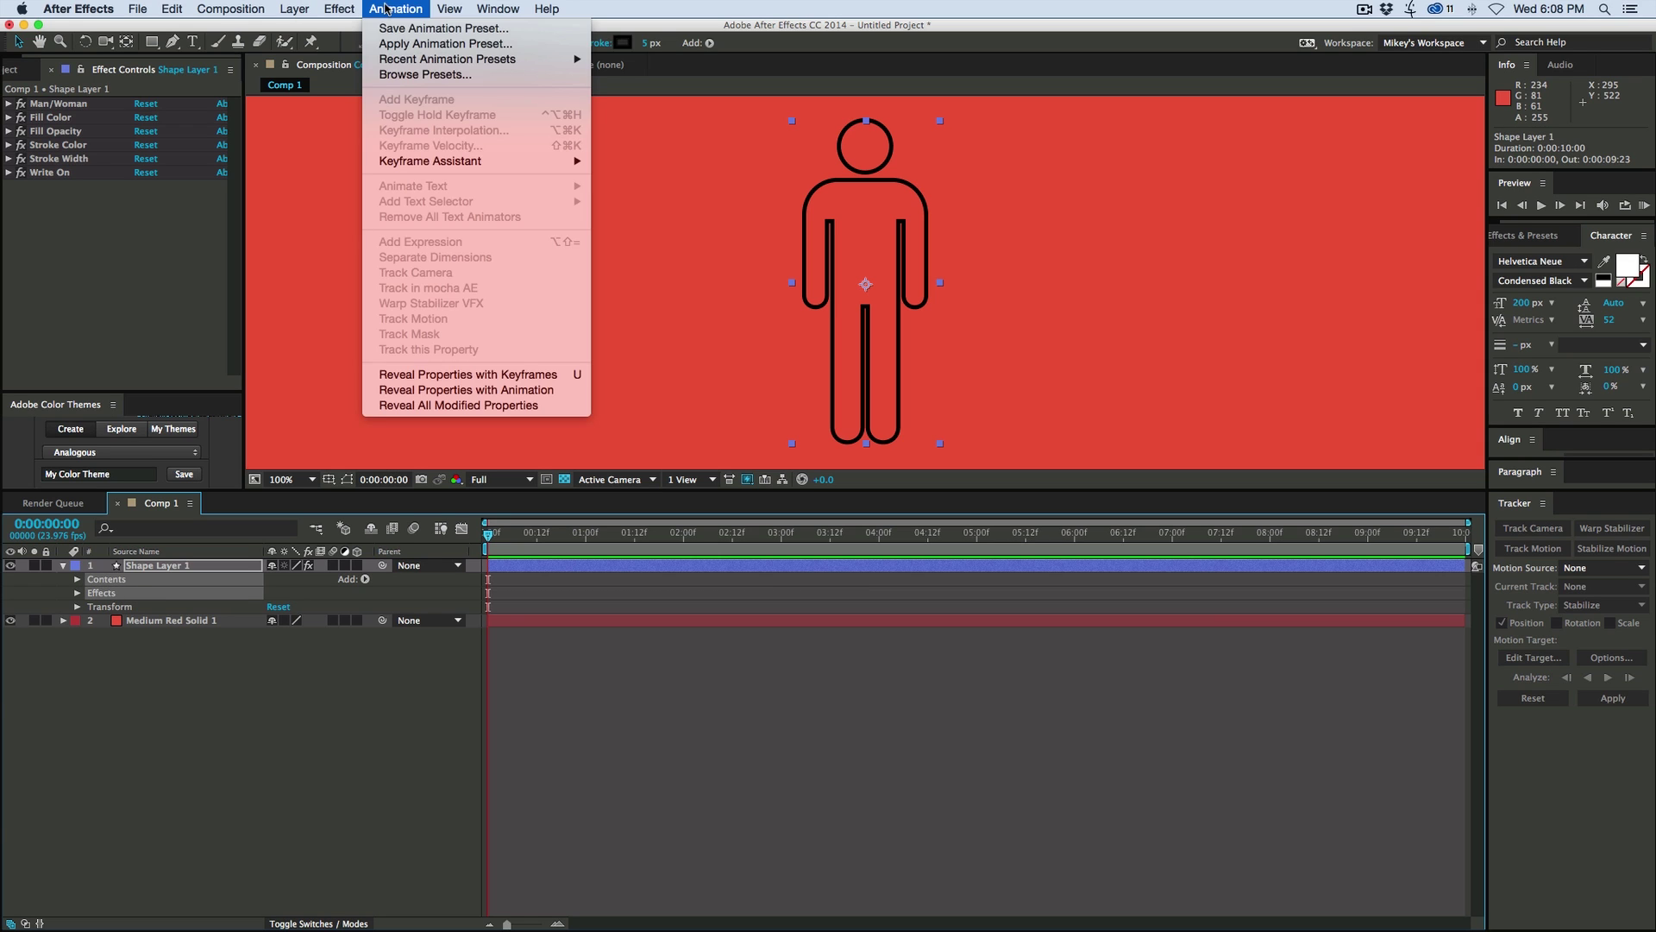
pyautogui.click(400, 30)
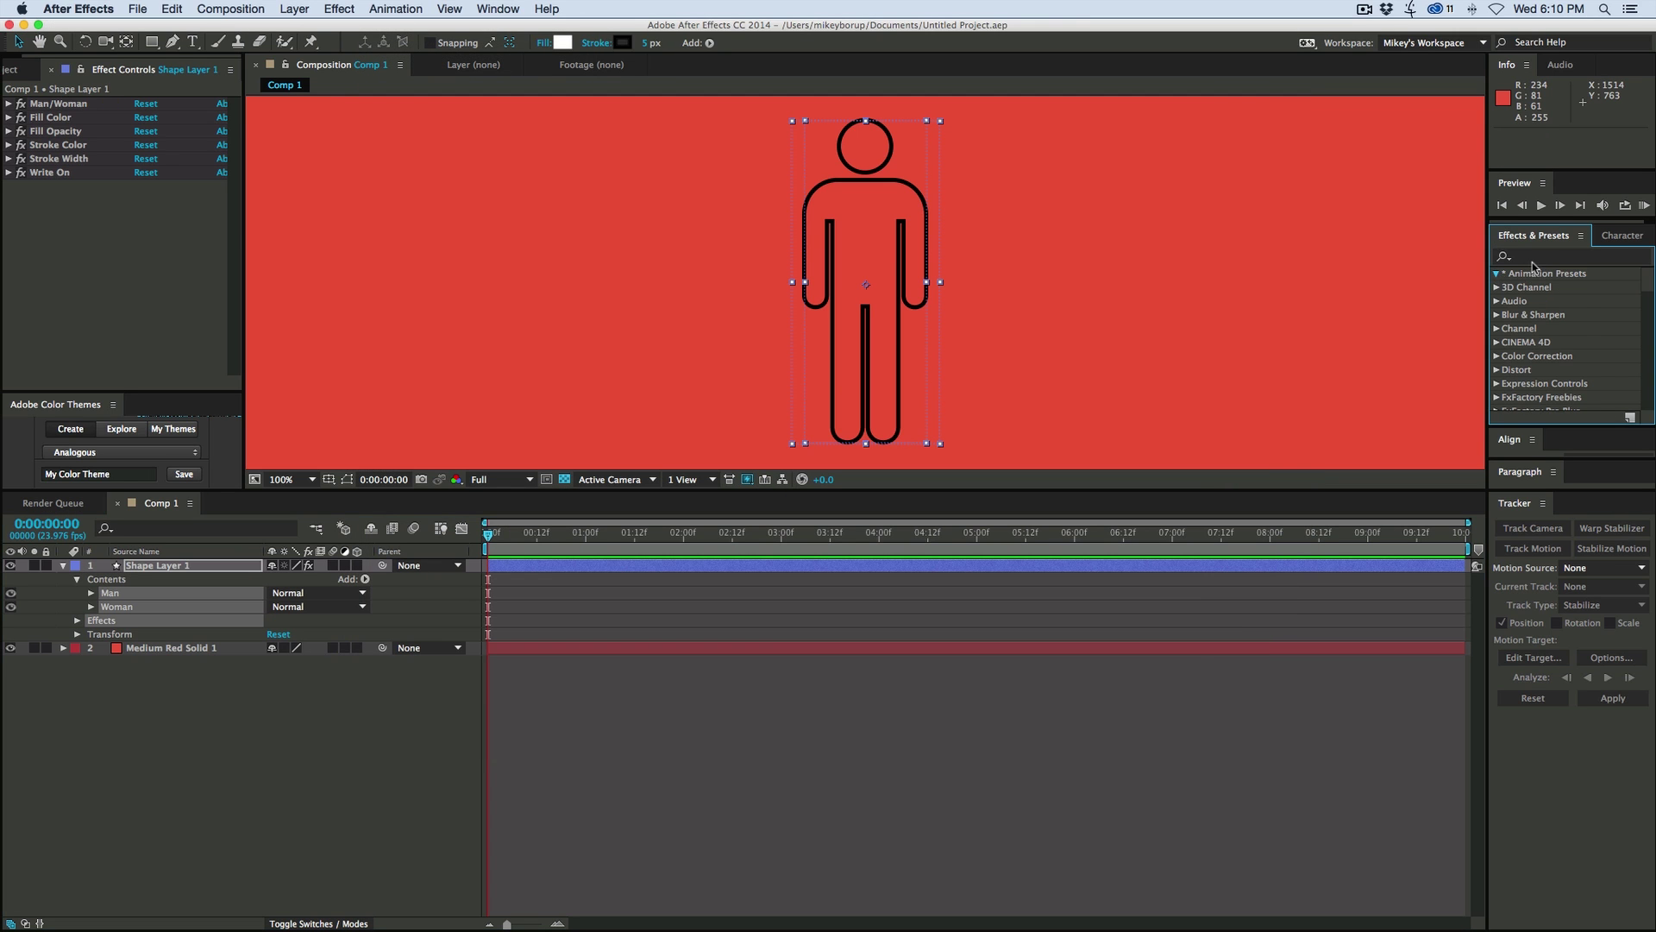
pyautogui.click(1535, 259)
pyautogui.write('man wo')
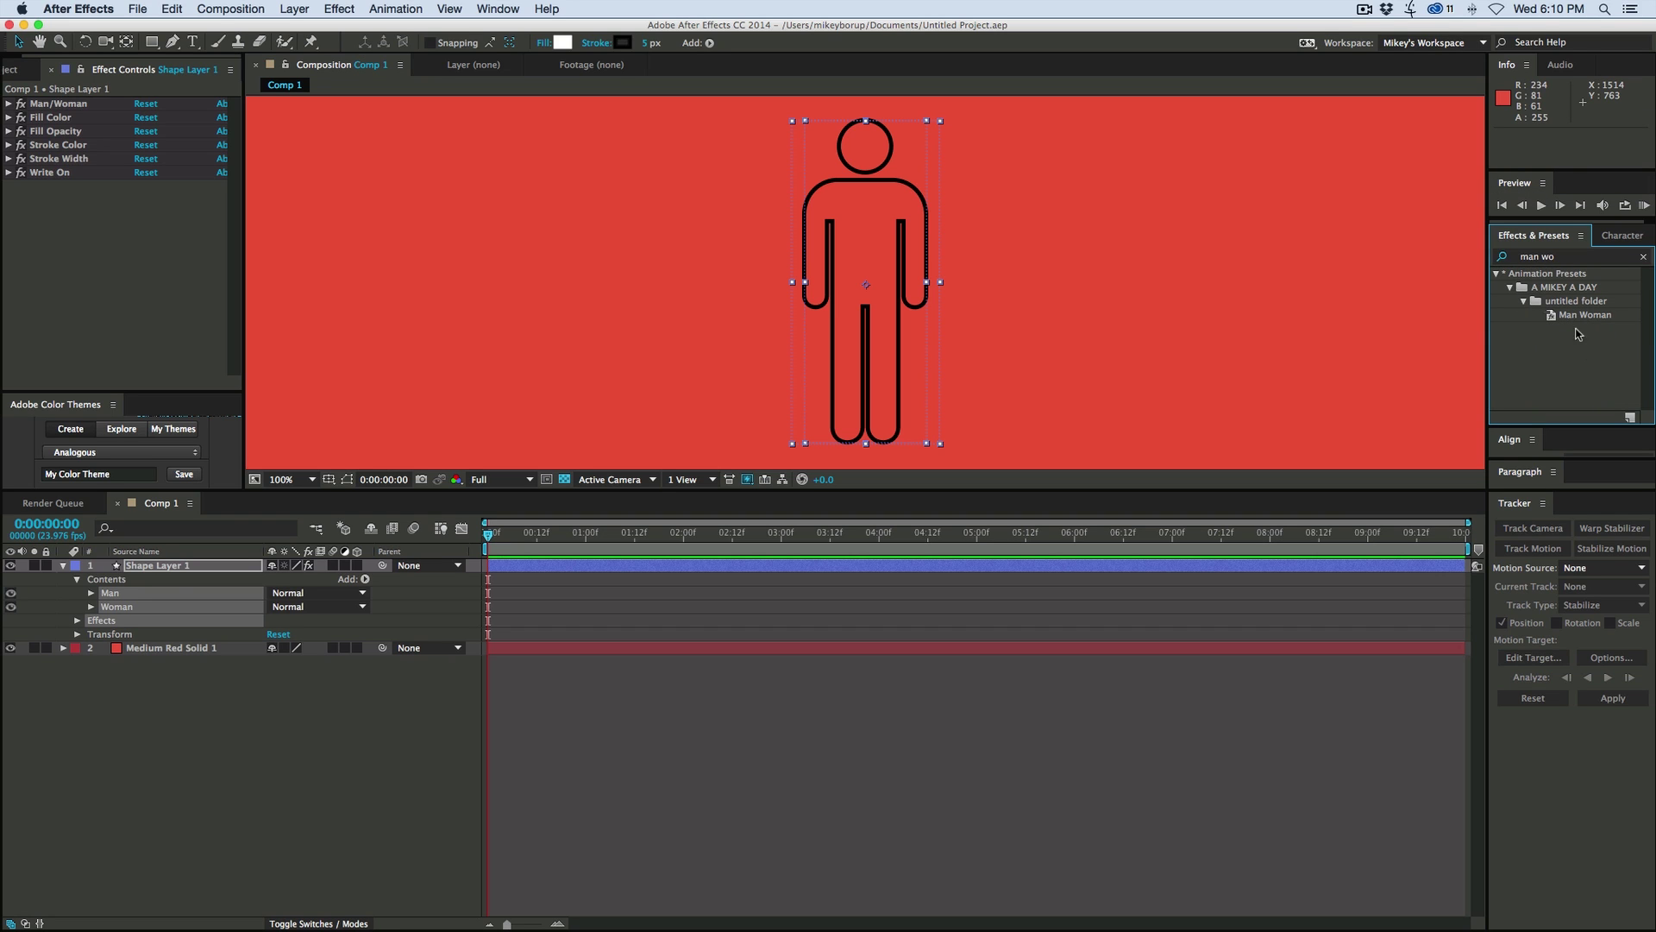
pyautogui.click(219, 662)
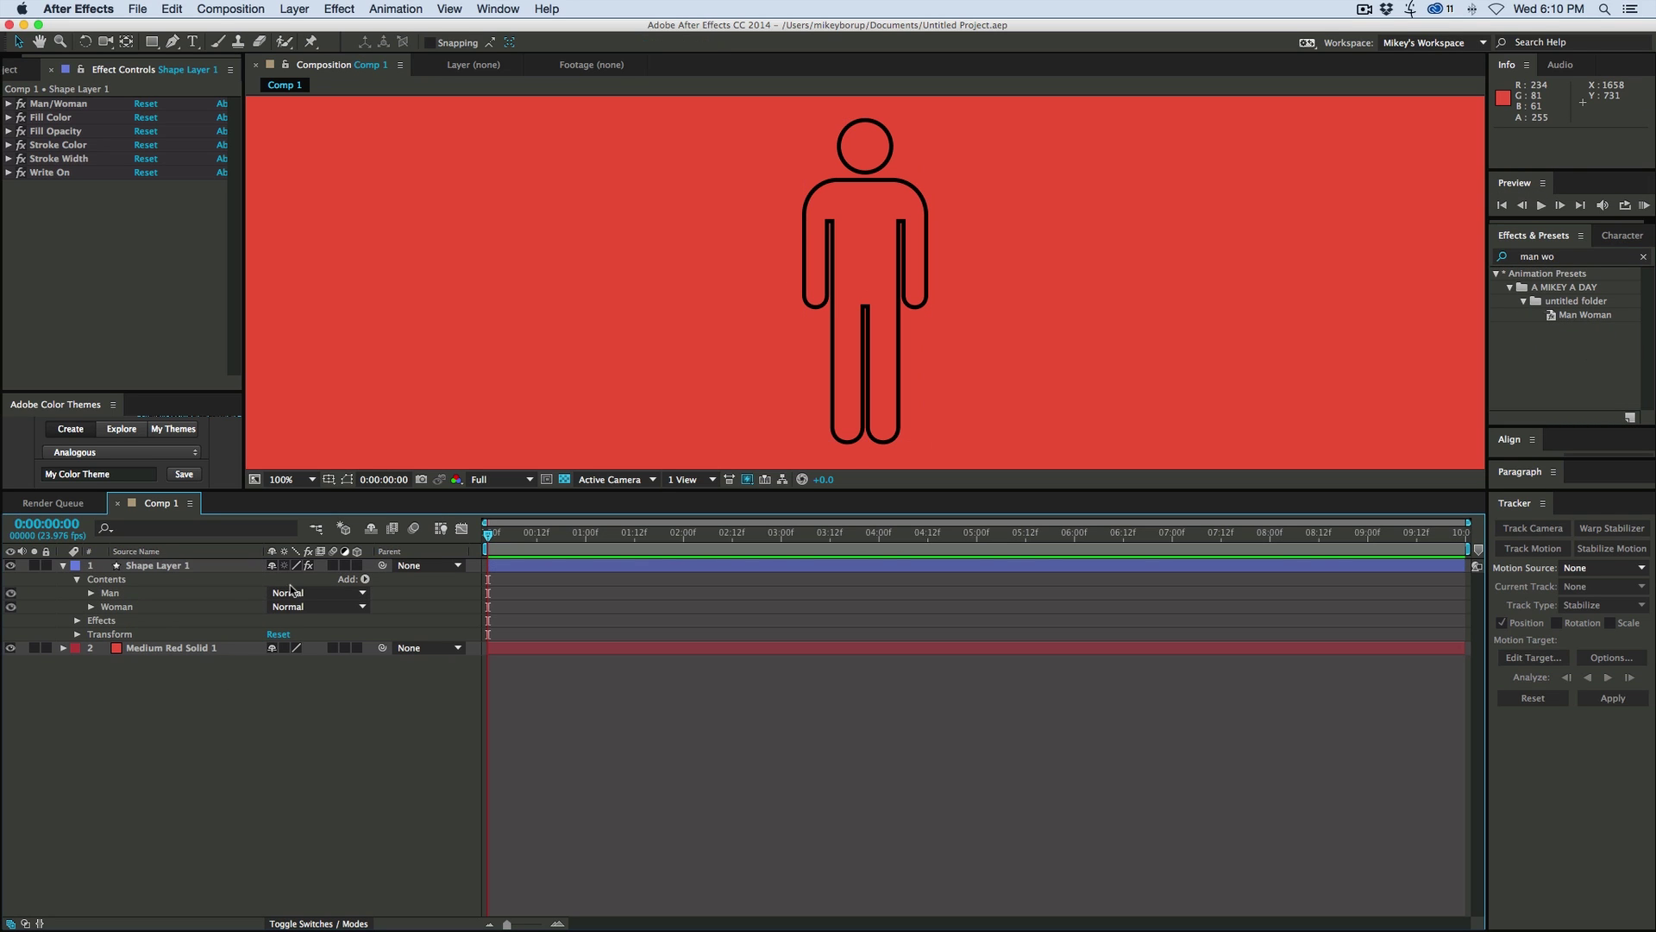
pyautogui.click(589, 568)
# Delete Shape Layer 1, leaving only Medium Red Solid 1 in the comp
pyautogui.press('Delete')
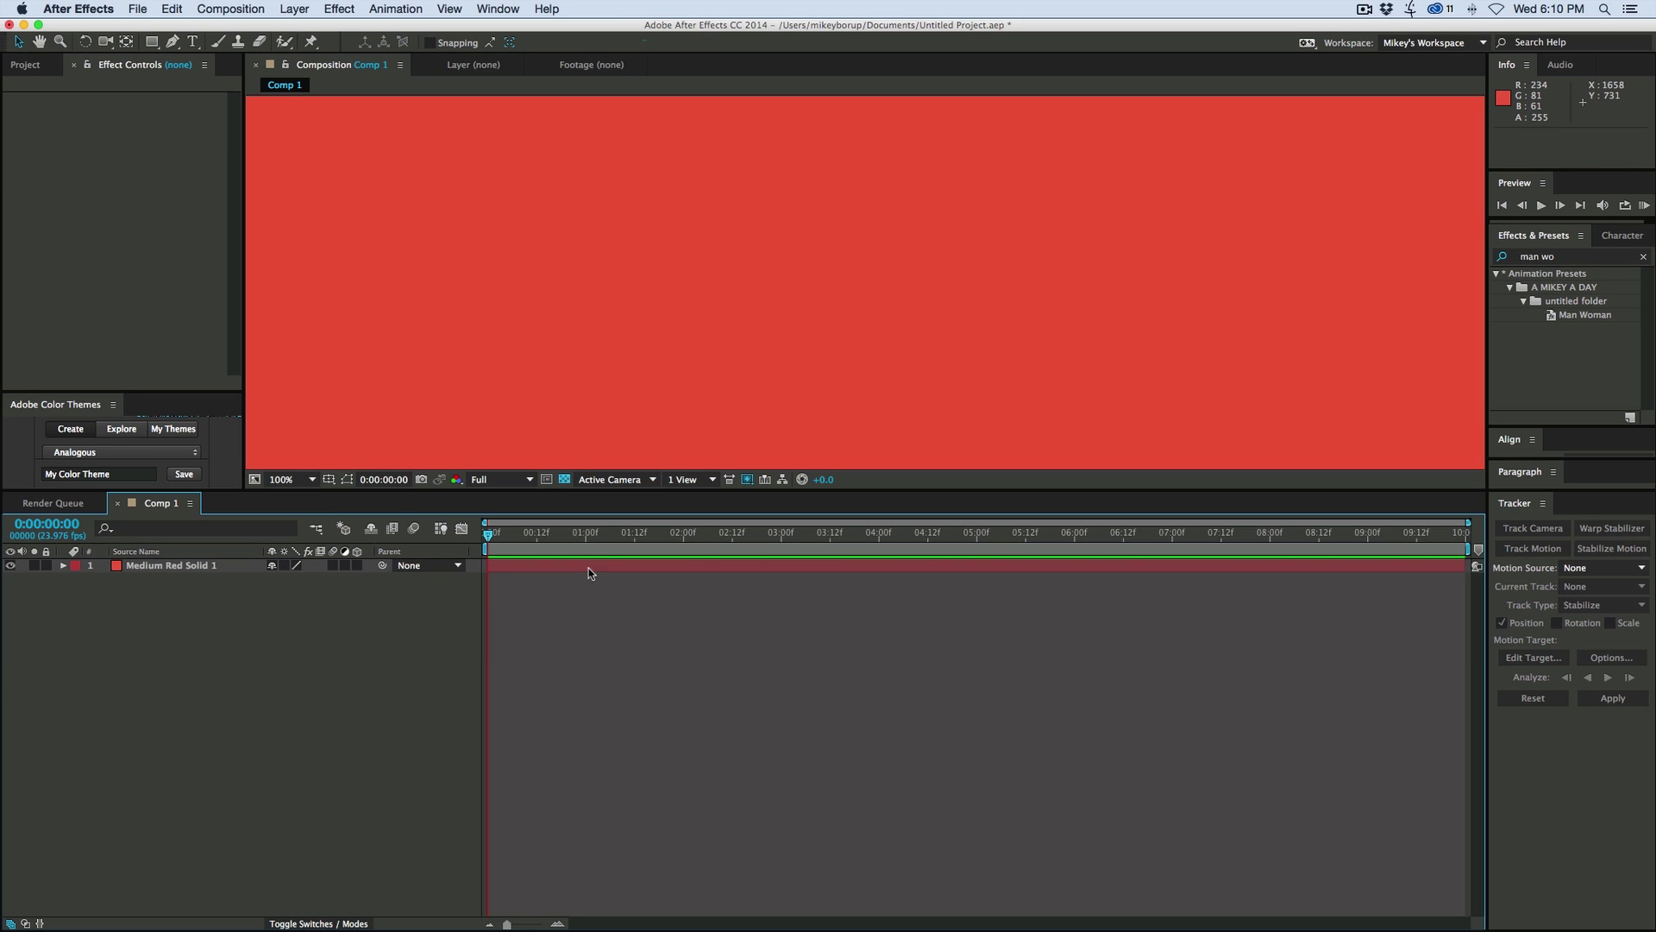
pyautogui.moveTo(245, 492); pyautogui.dragTo(250, 727)
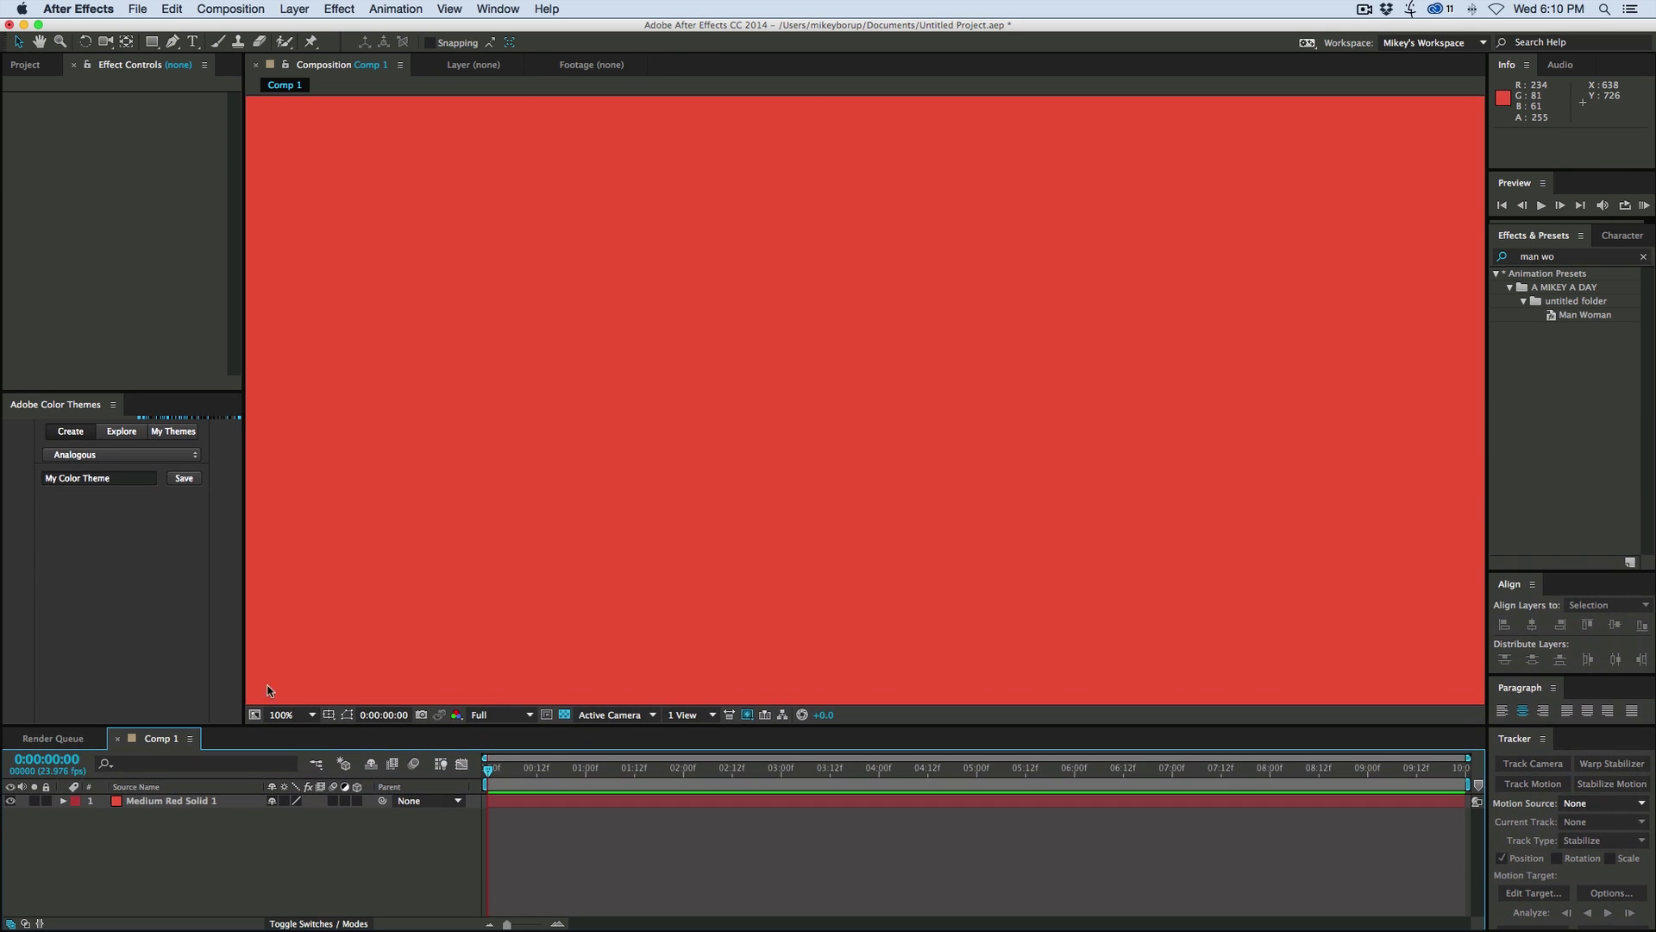
pyautogui.click(312, 12)
pyautogui.moveTo(347, 30)
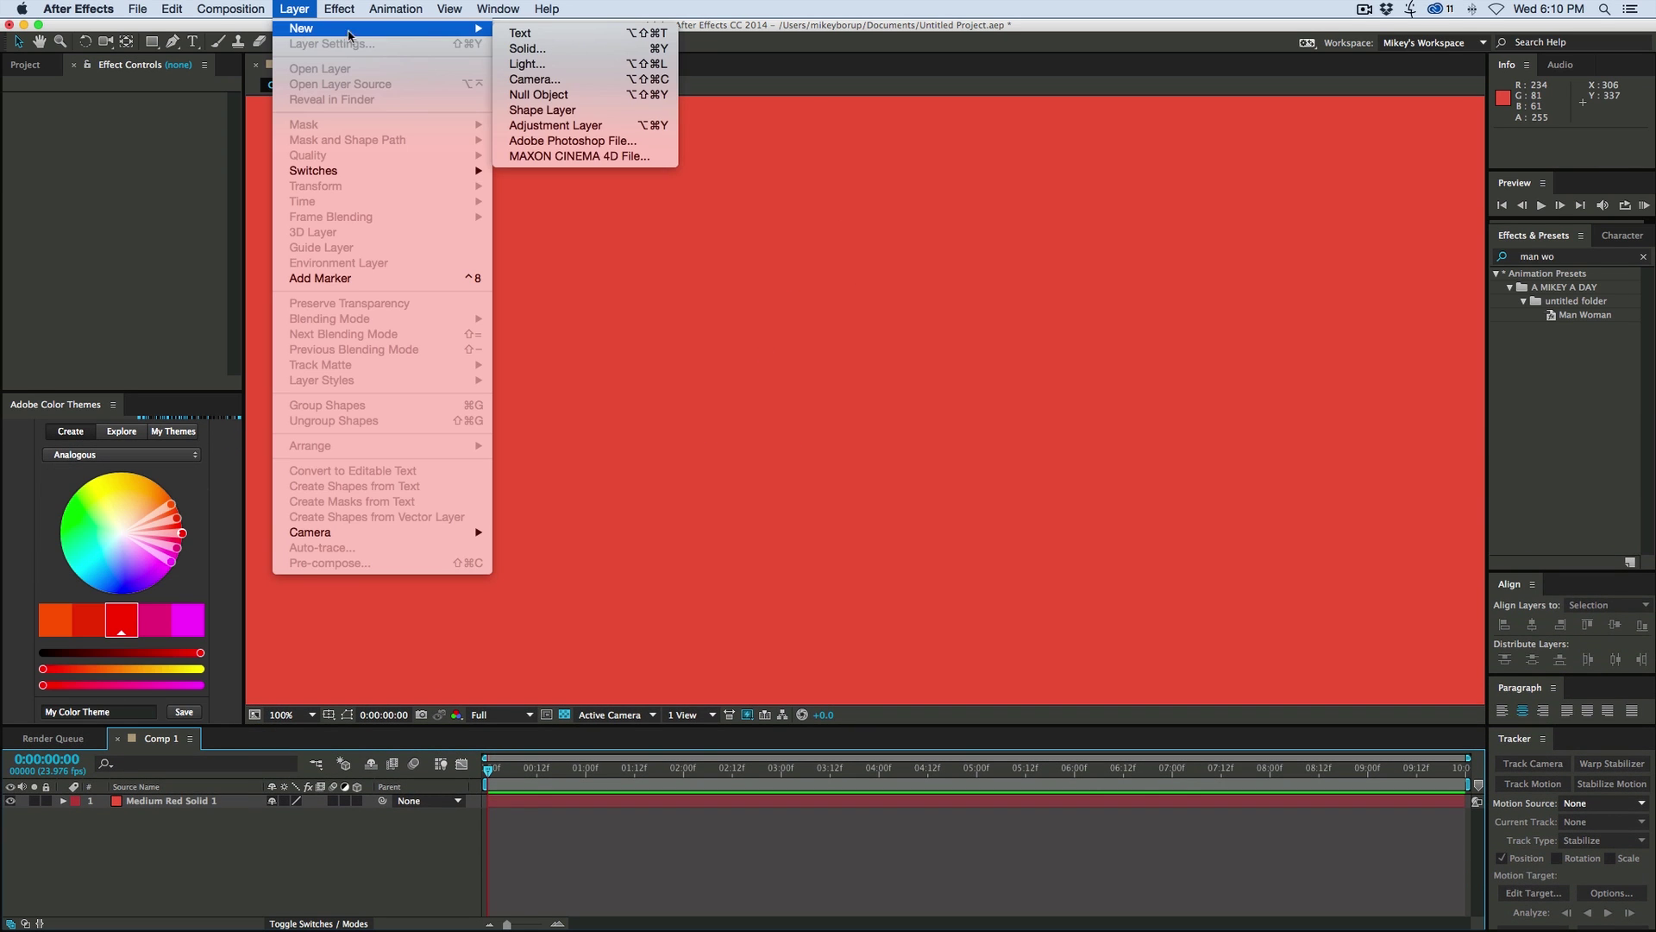
pyautogui.click(1156, 871)
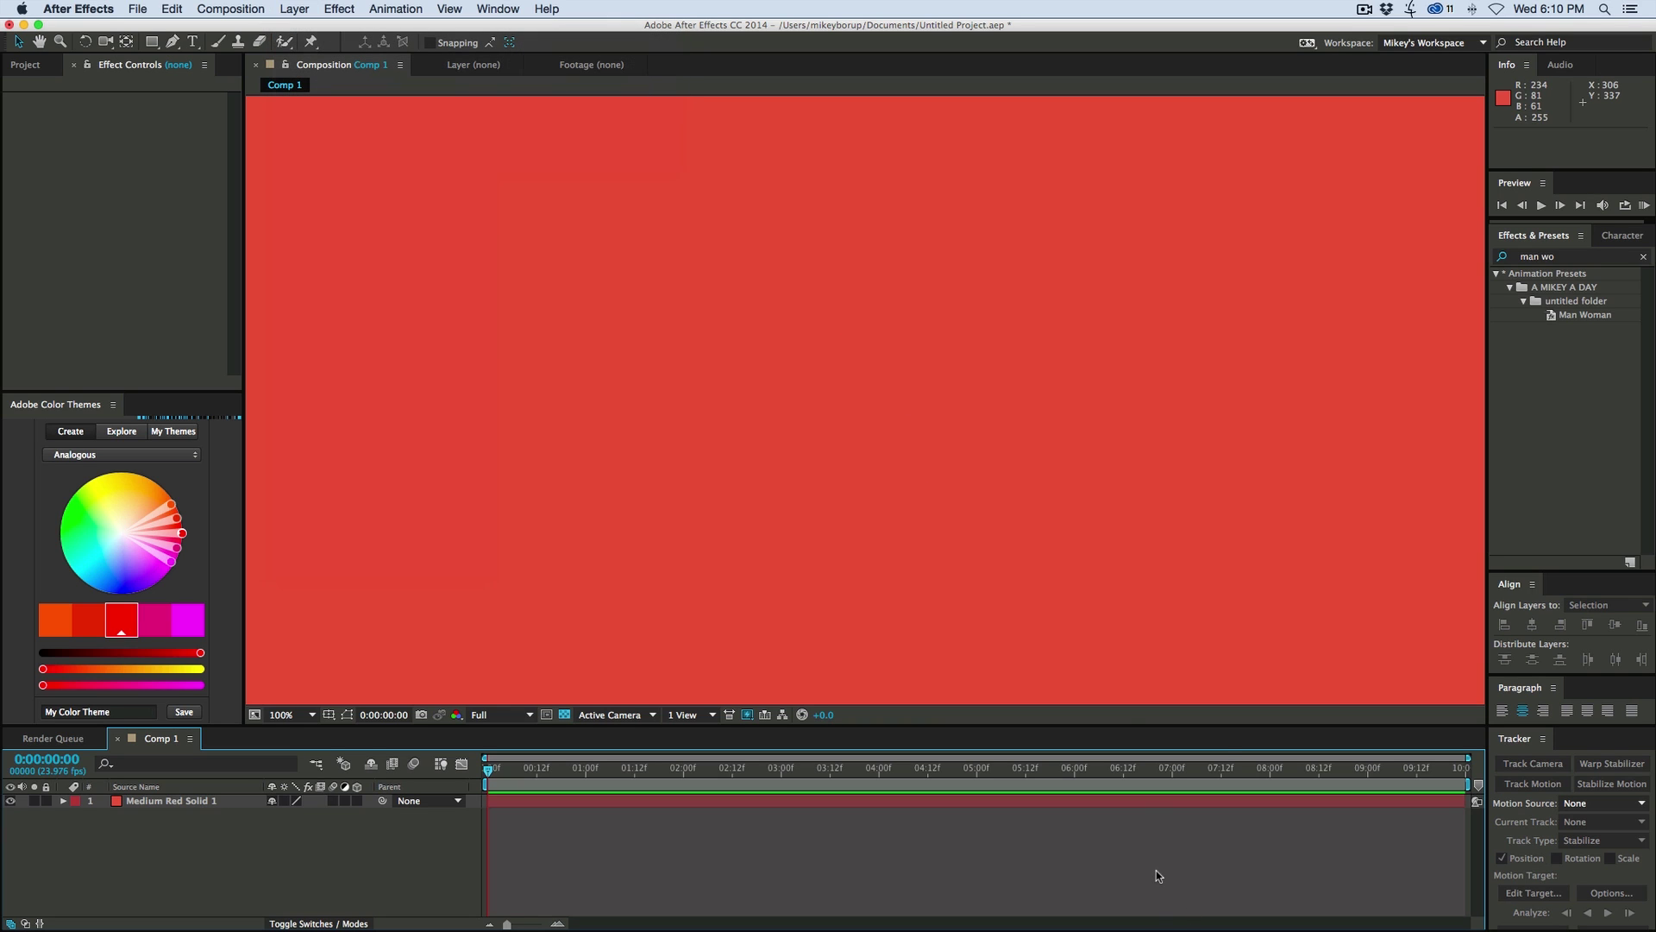
# Apply the Man Woman preset, then set Fill Opacity to 236 and Stroke Width to 2
pyautogui.click(1584, 315)
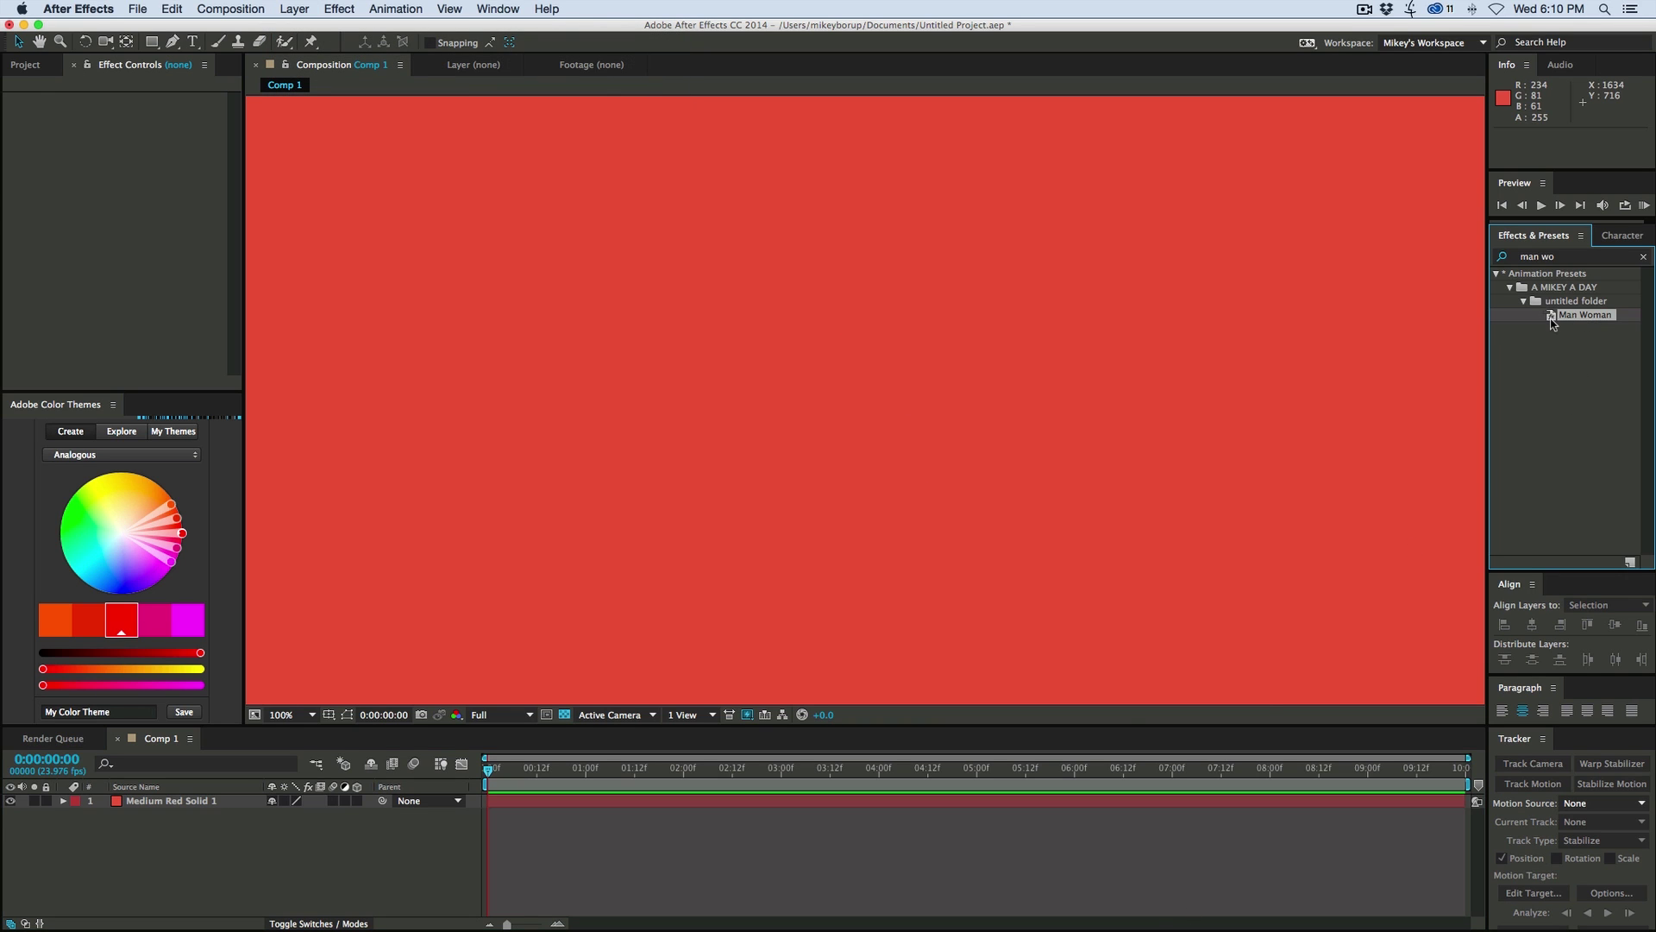
pyautogui.doubleClick(1553, 320)
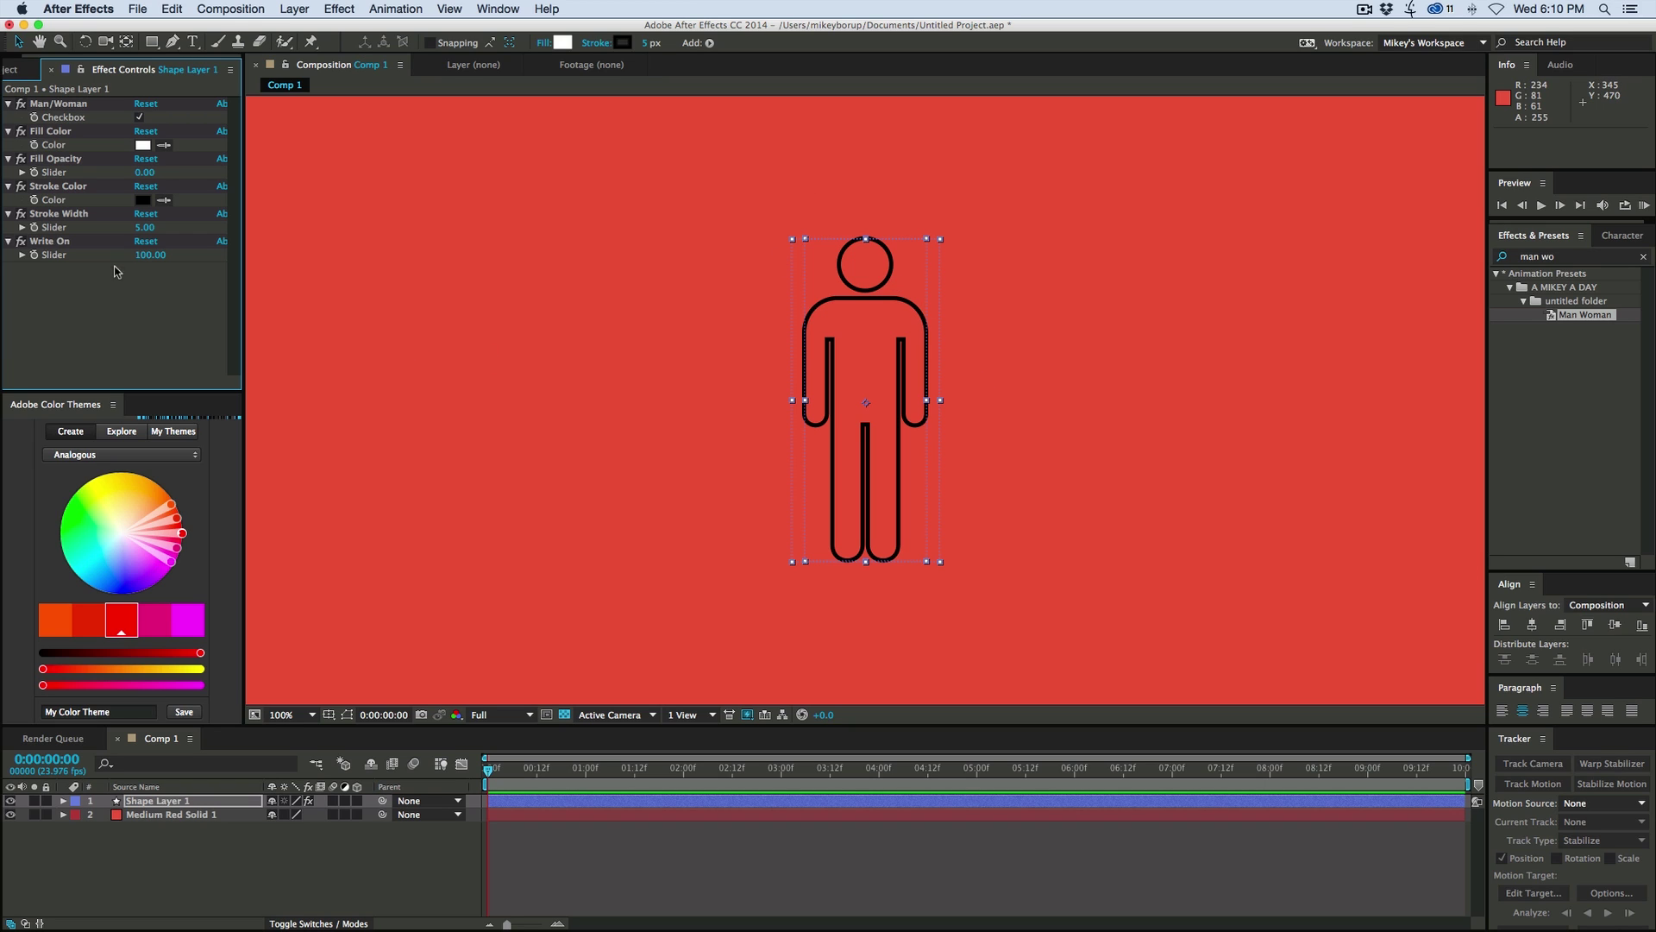
pyautogui.moveTo(145, 172); pyautogui.dragTo(302, 173)
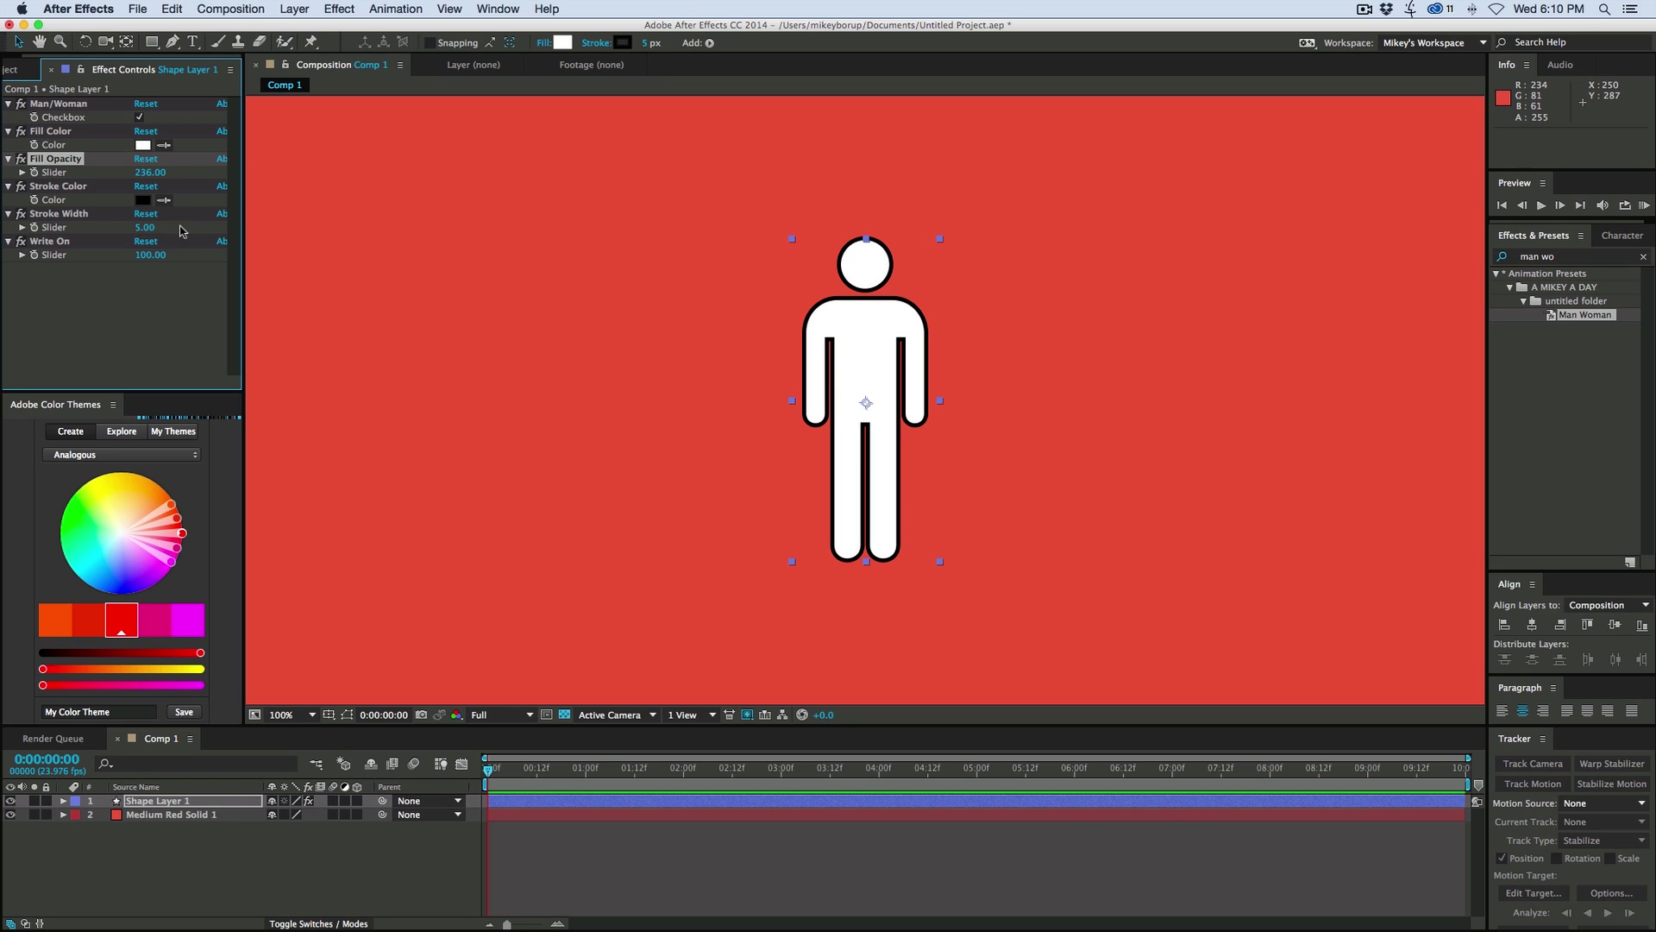
pyautogui.moveTo(146, 228); pyautogui.dragTo(134, 227)
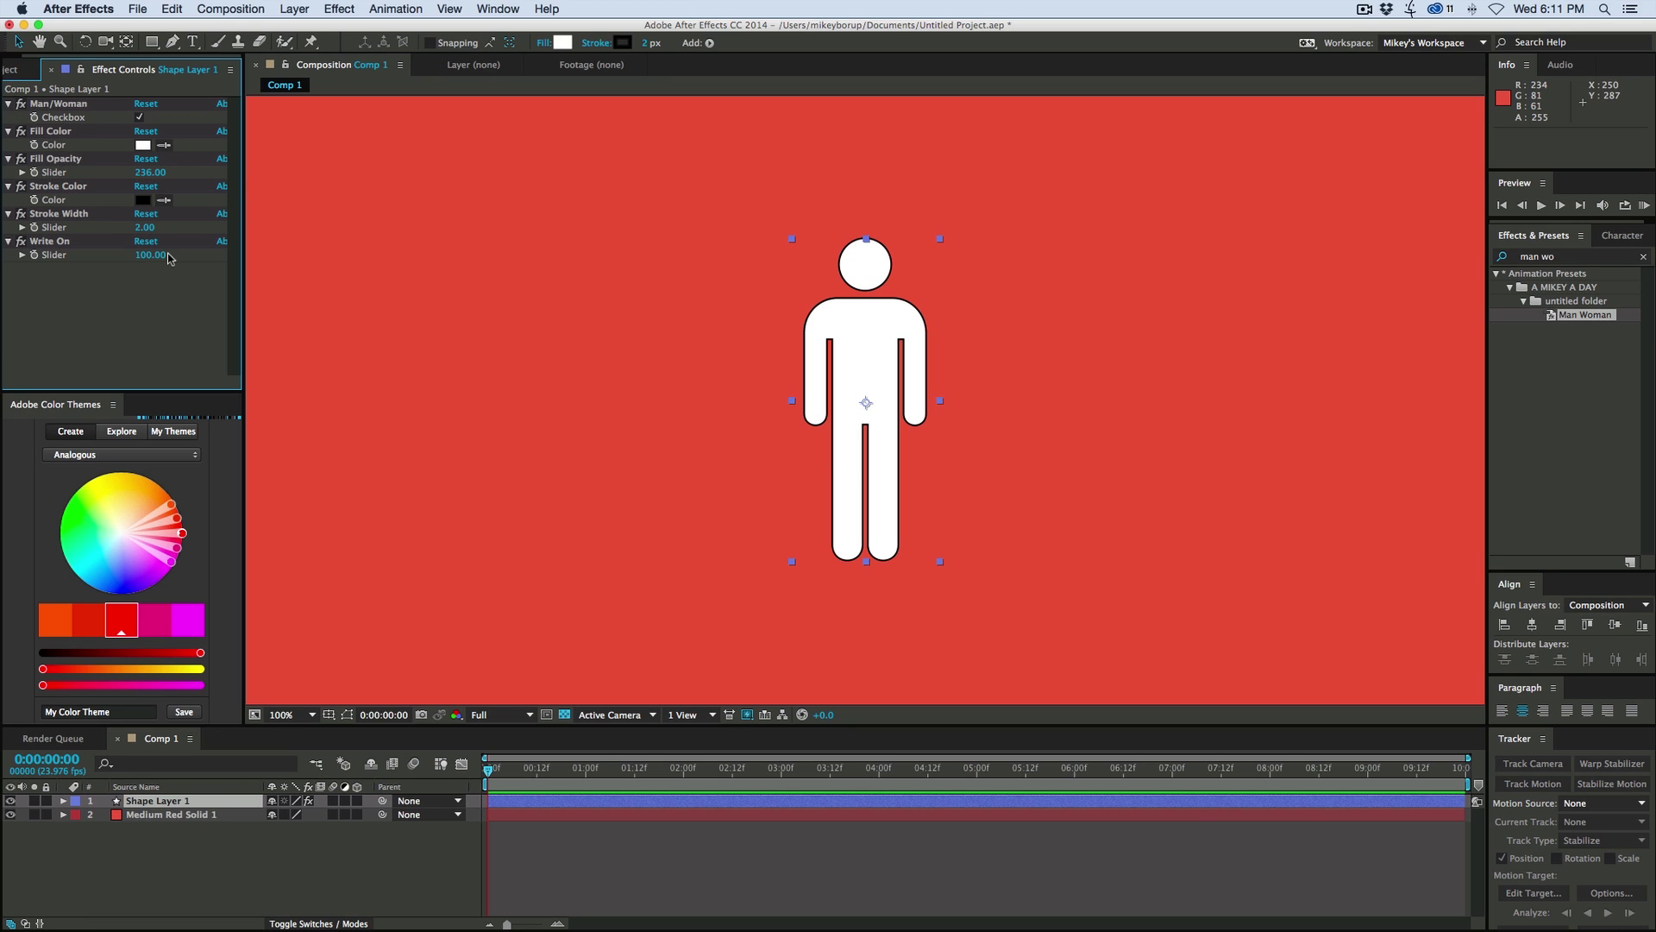